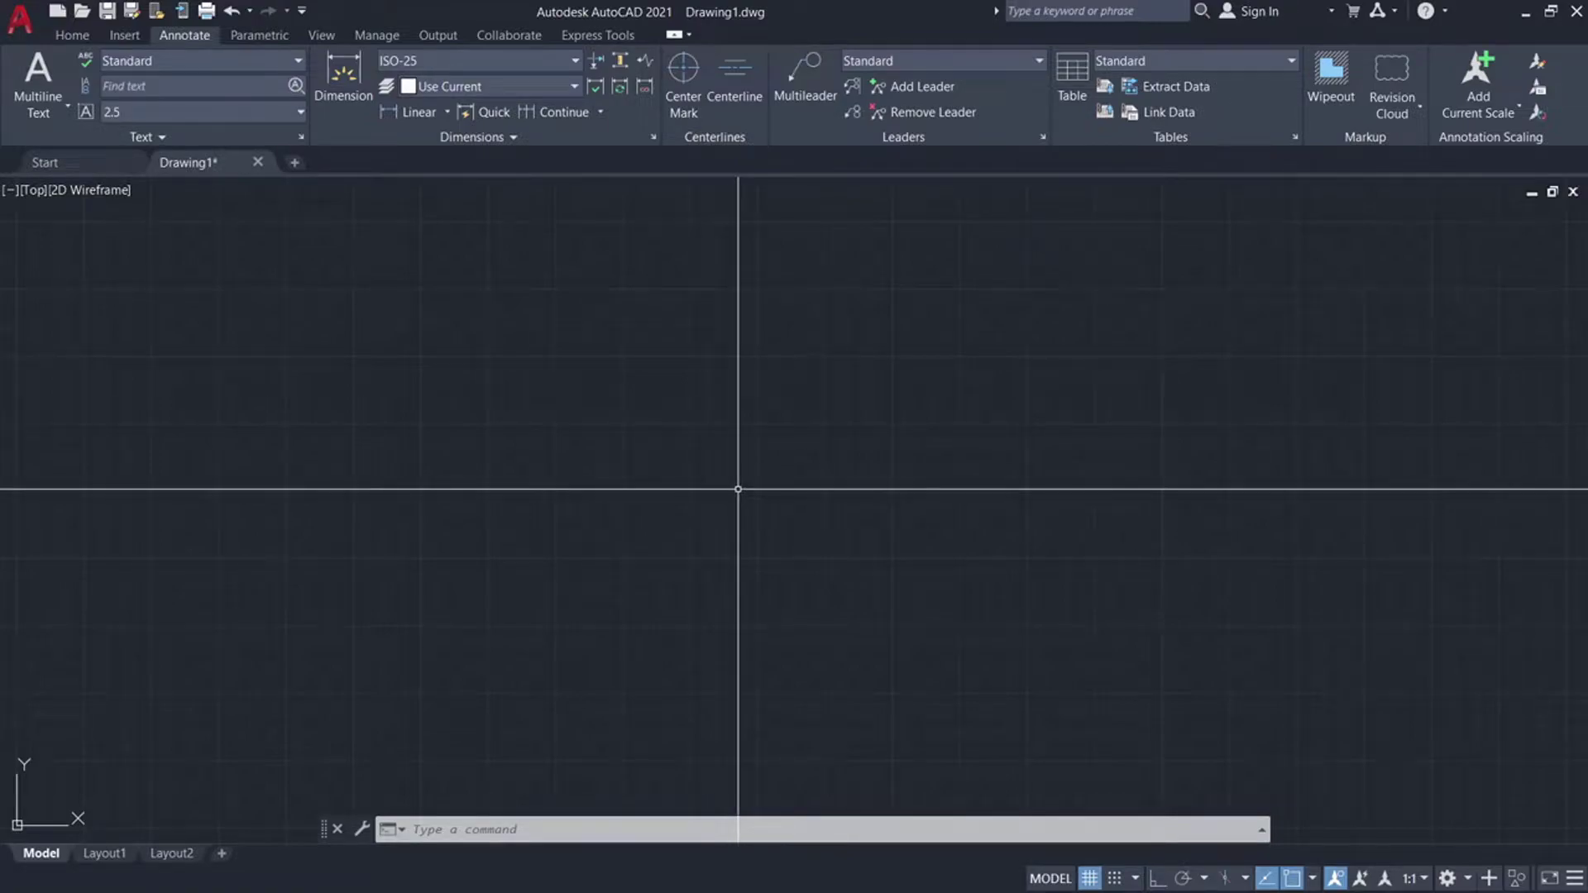
Step: Place a single point object in the drawing with the POINT (PO) command
{"action": "type", "text": "p"}
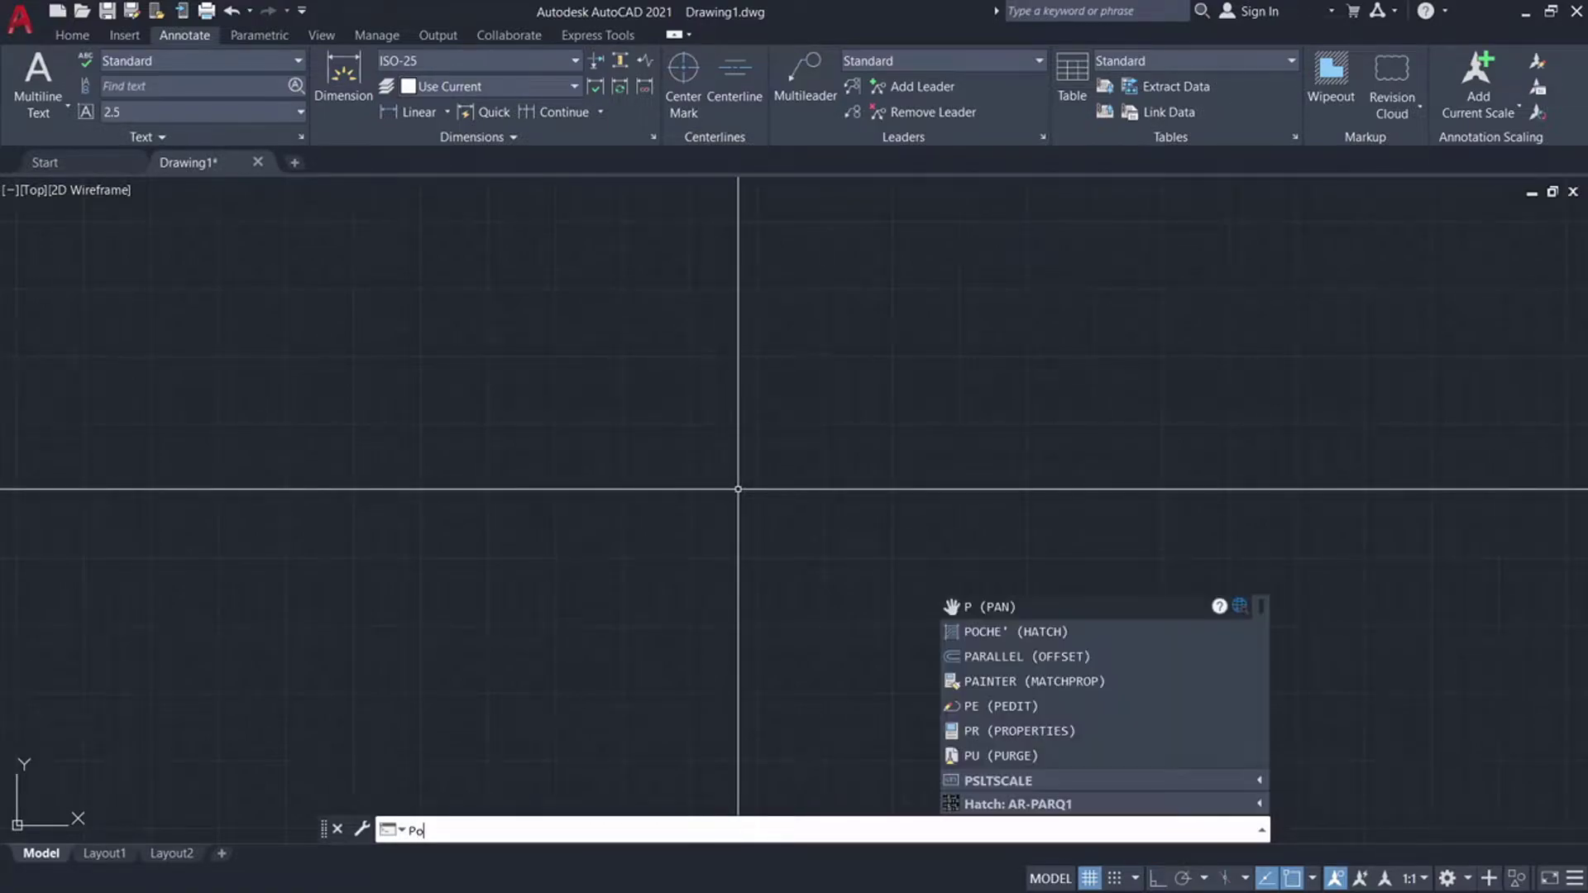
{"action": "type", "text": "o"}
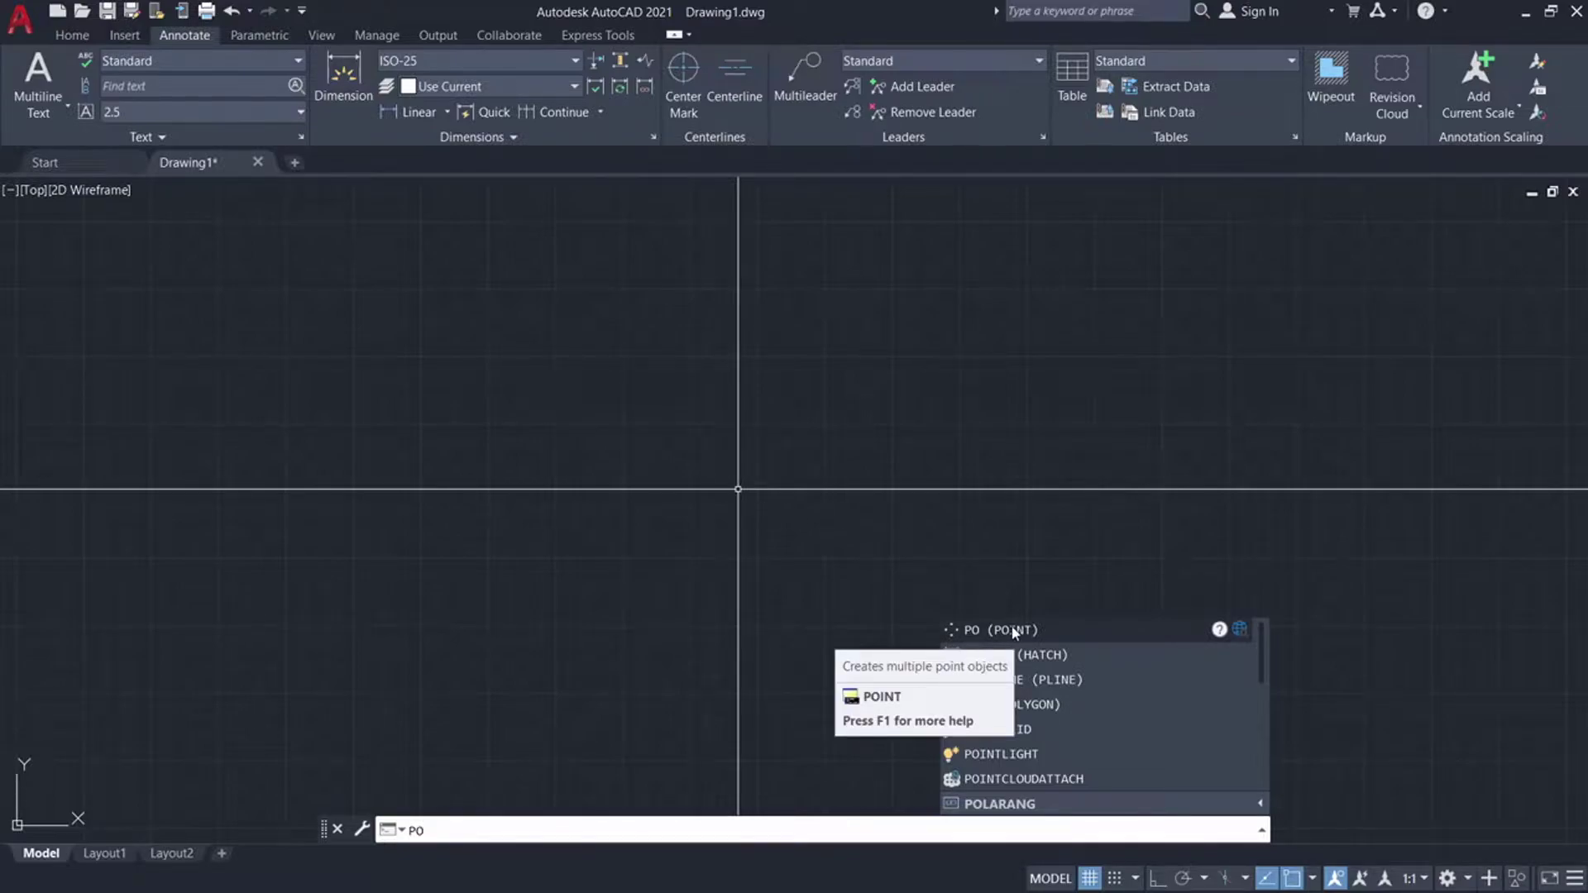
{"action": "mouse_move", "coordinate": [993, 630]}
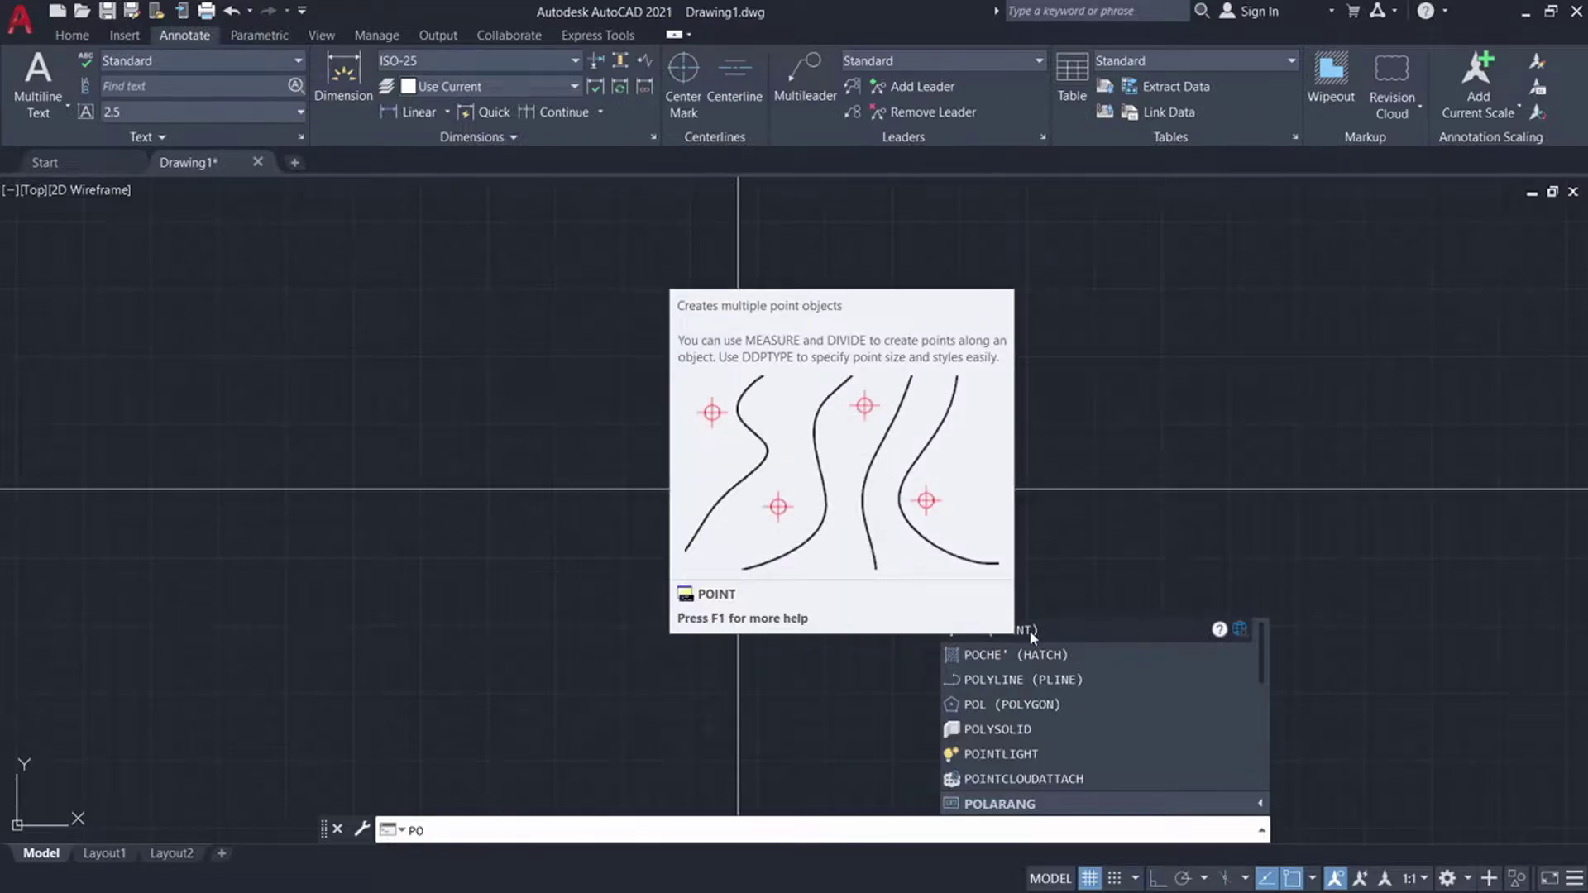
{"action": "left_click", "coordinate": [1030, 630]}
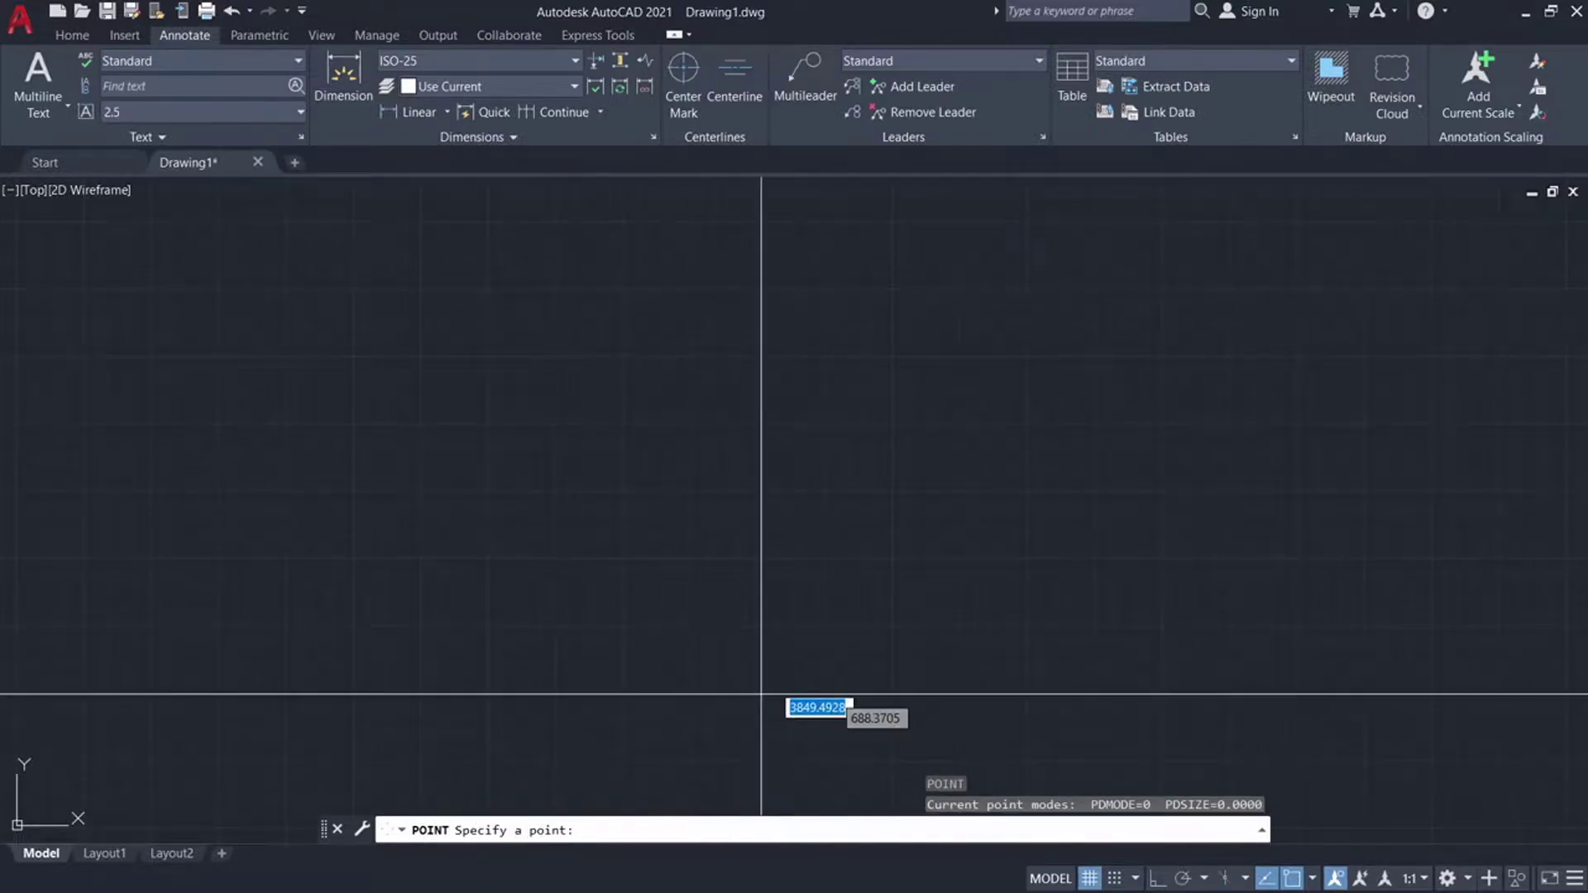
{"action": "left_click", "coordinate": [885, 469]}
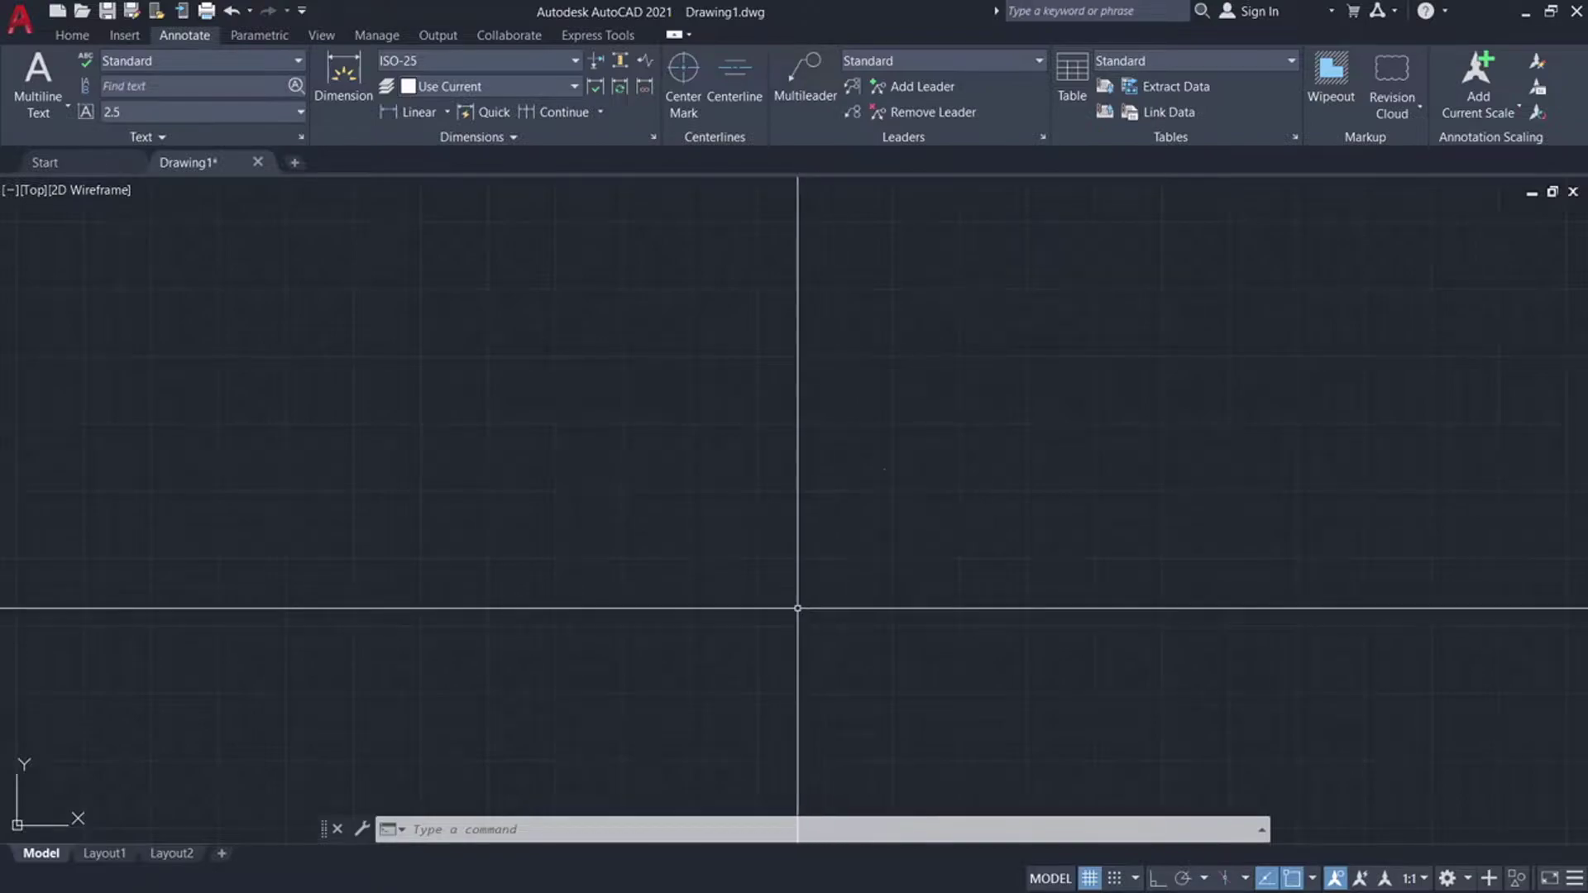
Step: Draw a diagonal line from the lower left ending on the point's node
{"action": "type", "text": "l"}
{"action": "key", "text": "Return"}
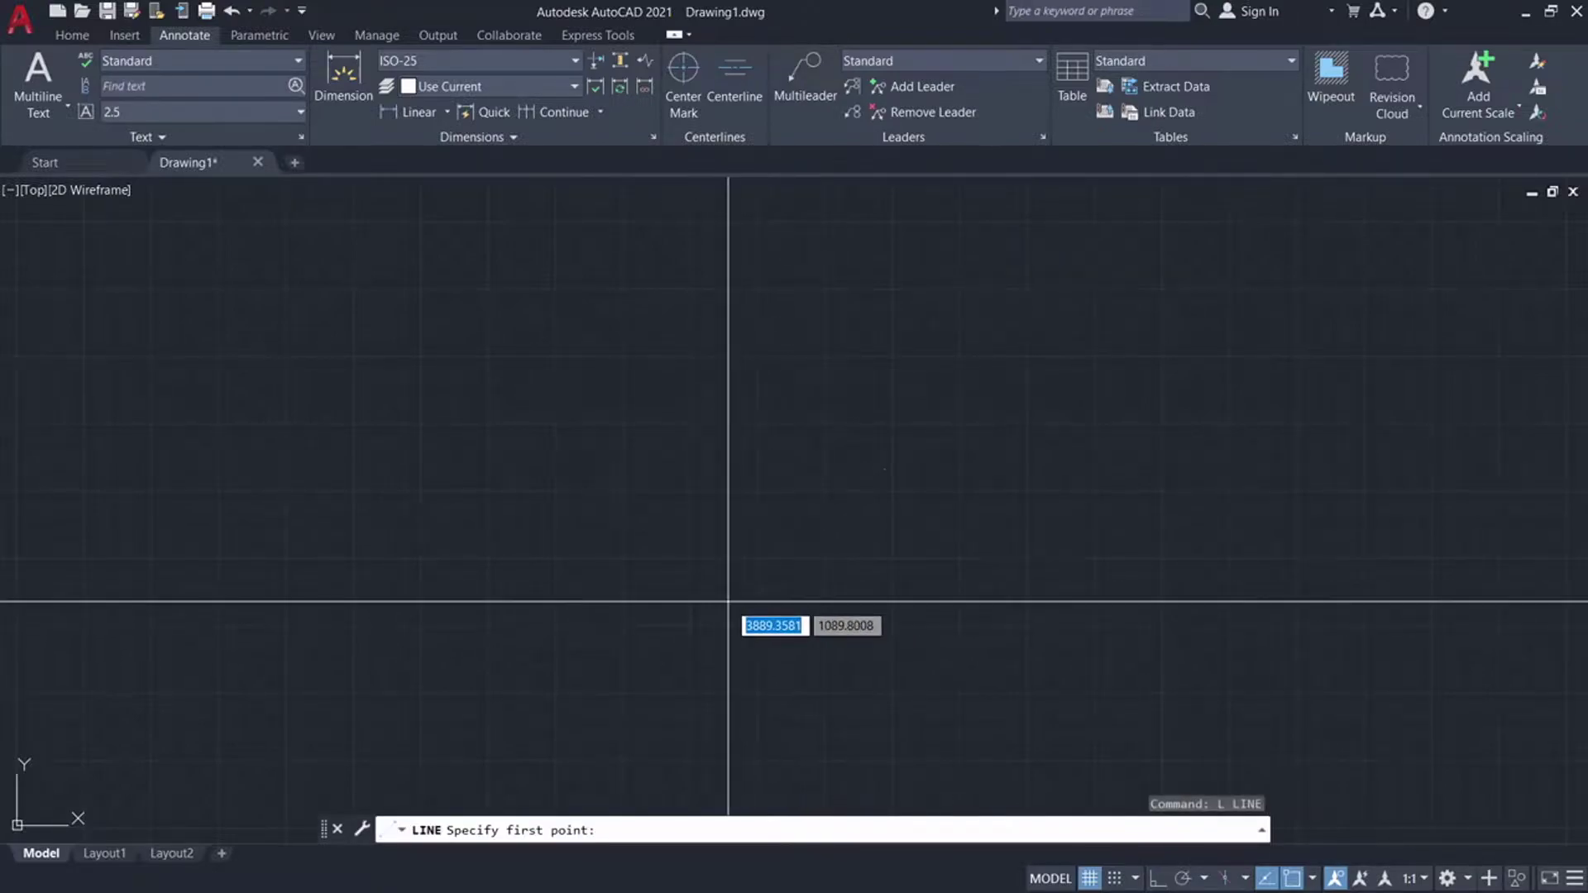
{"action": "left_click", "coordinate": [732, 608]}
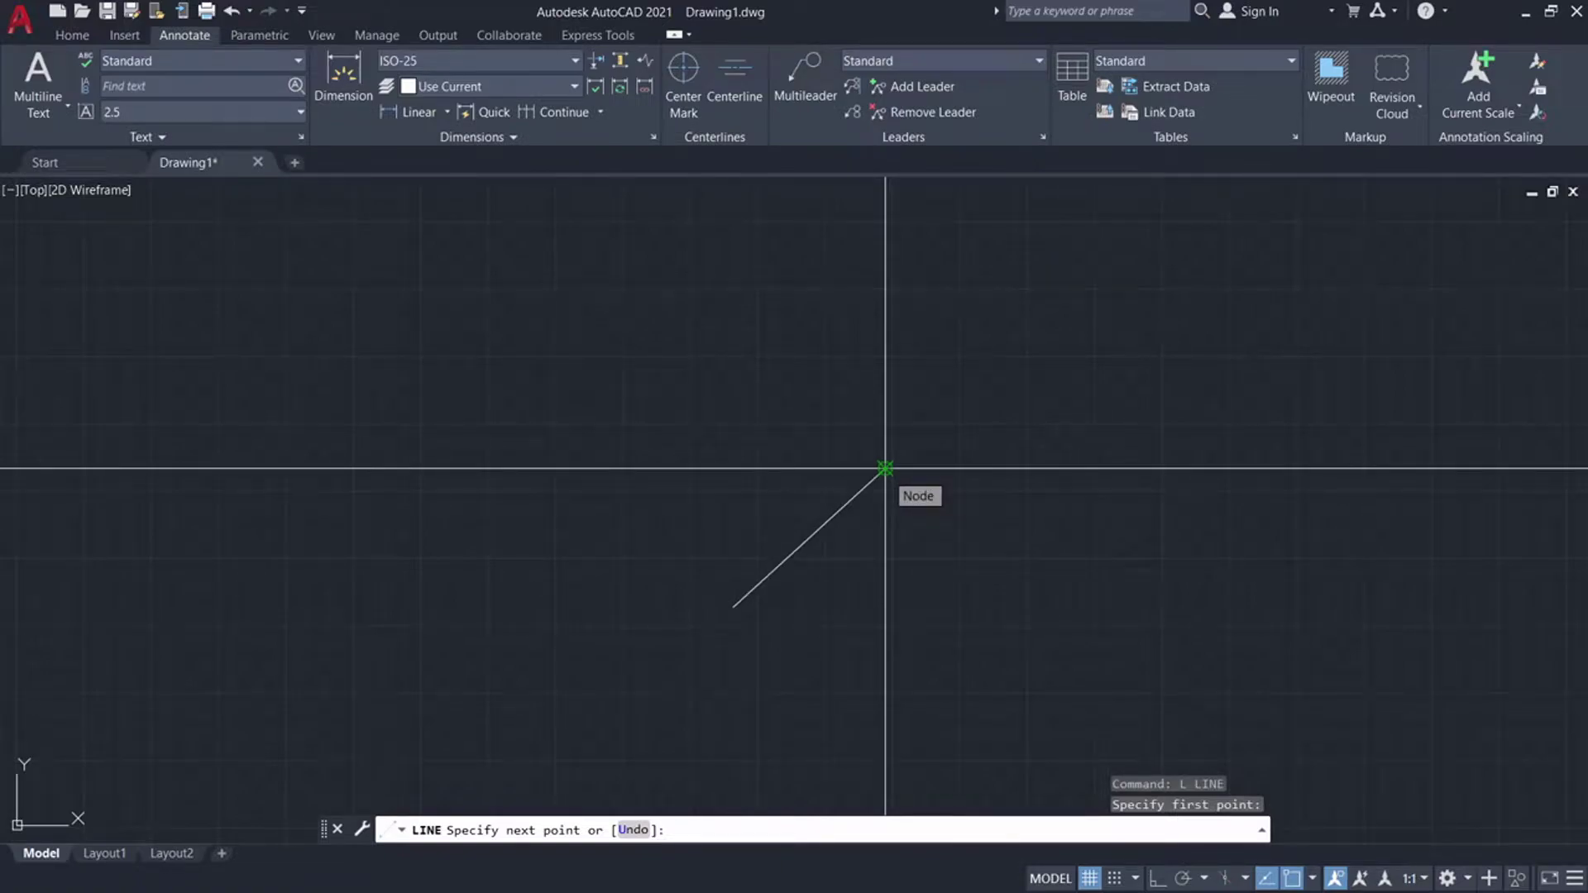
{"action": "left_click", "coordinate": [885, 469]}
{"action": "key", "text": "Return"}
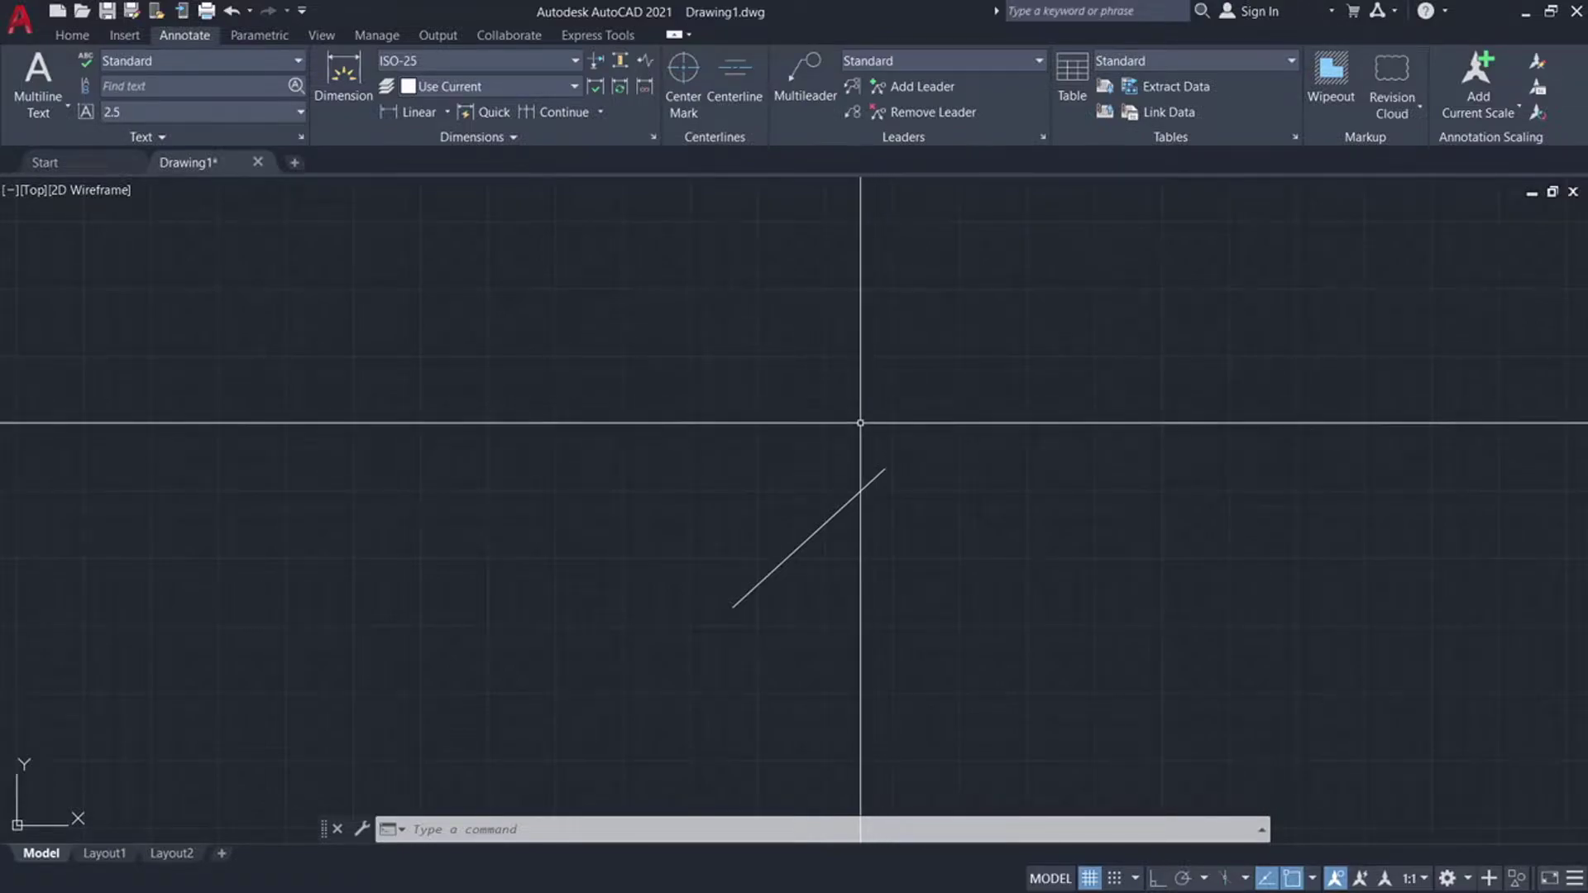
Step: Erase the point and the diagonal line so the drawing is empty
{"action": "left_click", "coordinate": [823, 405]}
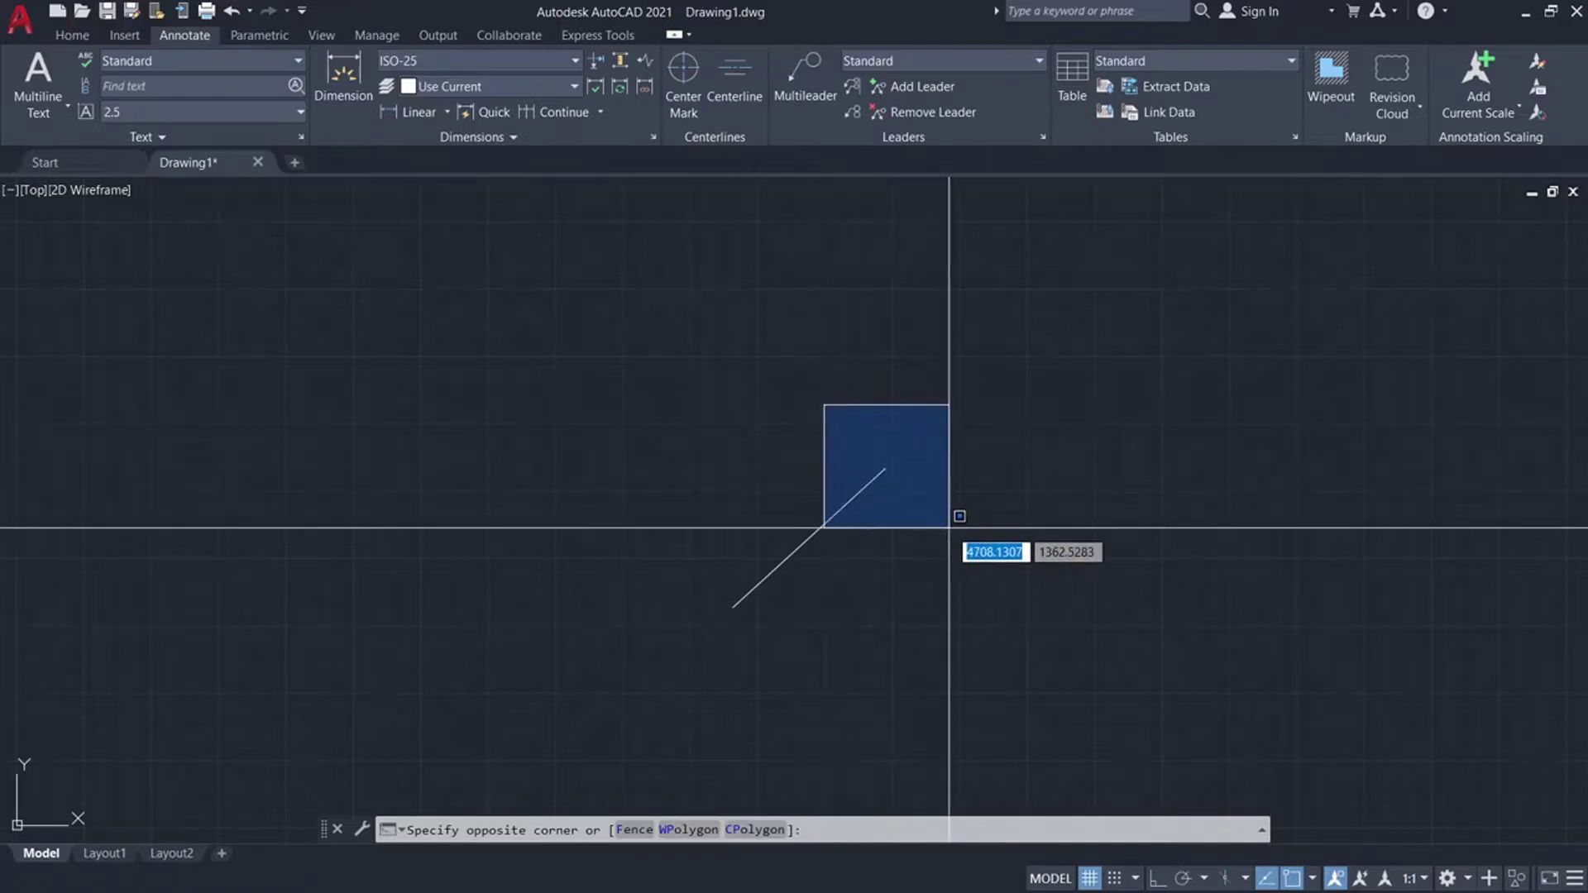
{"action": "left_click", "coordinate": [950, 532]}
{"action": "key", "text": "Delete"}
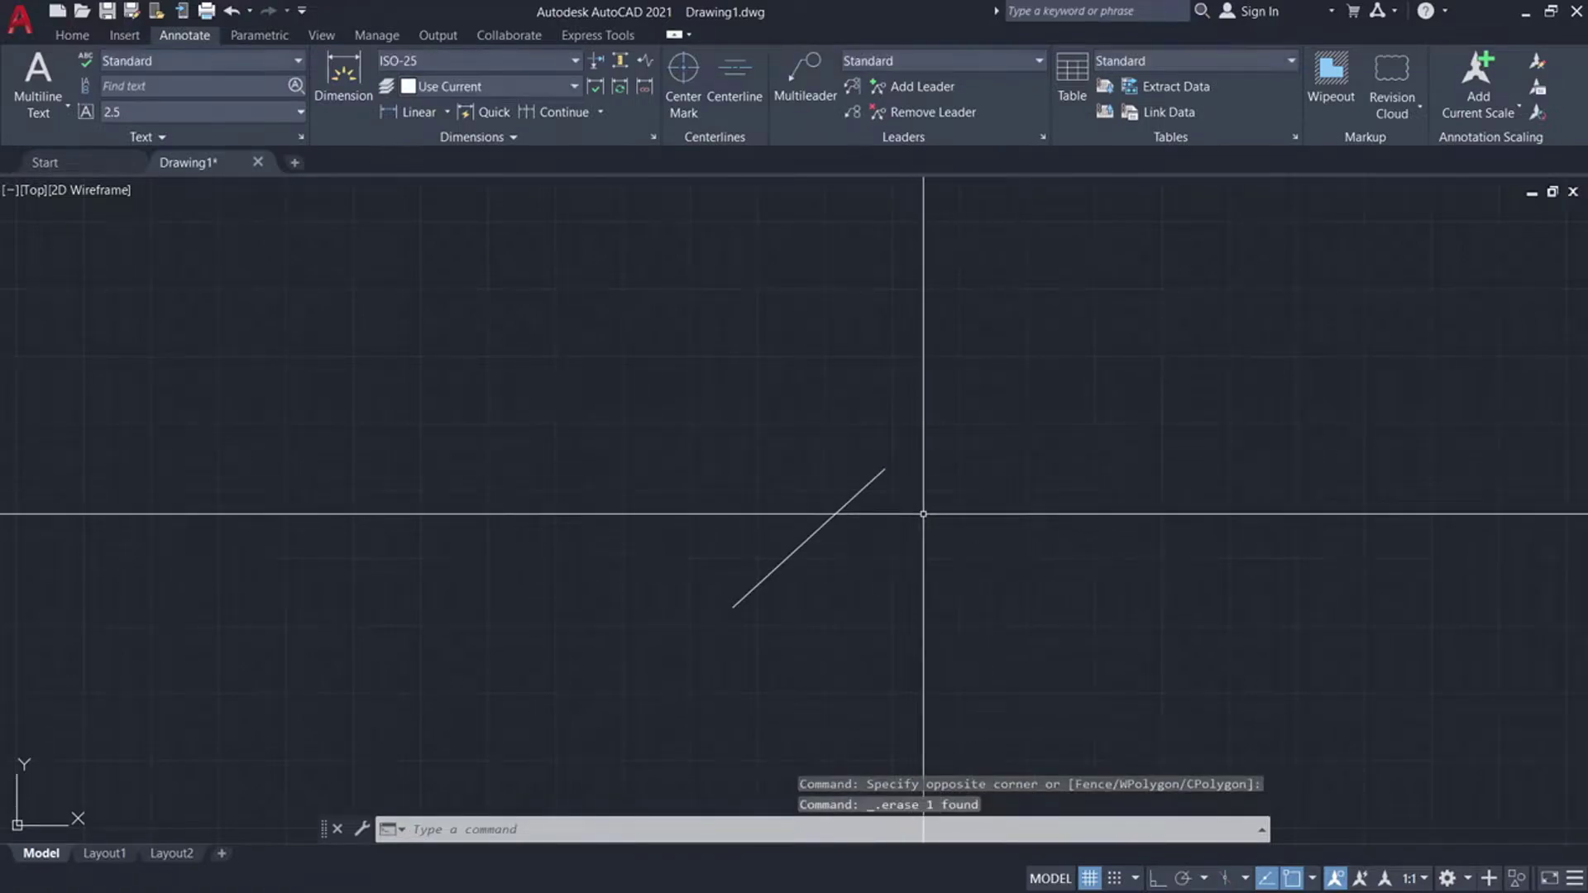
{"action": "left_click", "coordinate": [761, 444]}
{"action": "key", "text": "Delete"}
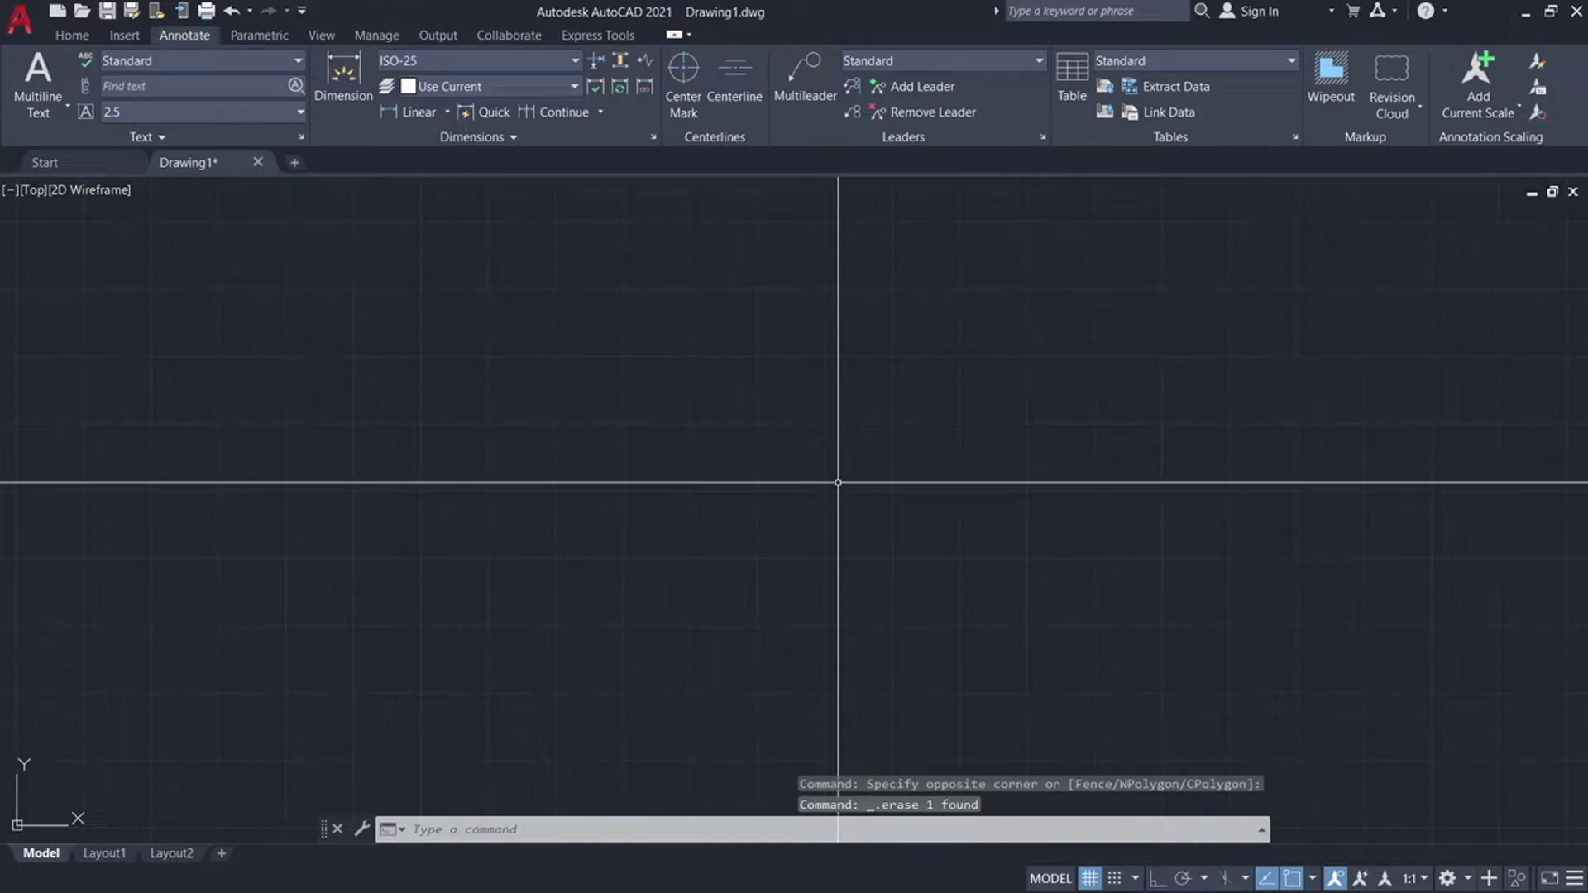
Step: Start the RAY command at a common start point, toggling Ortho on and off
{"action": "type", "text": "RAY"}
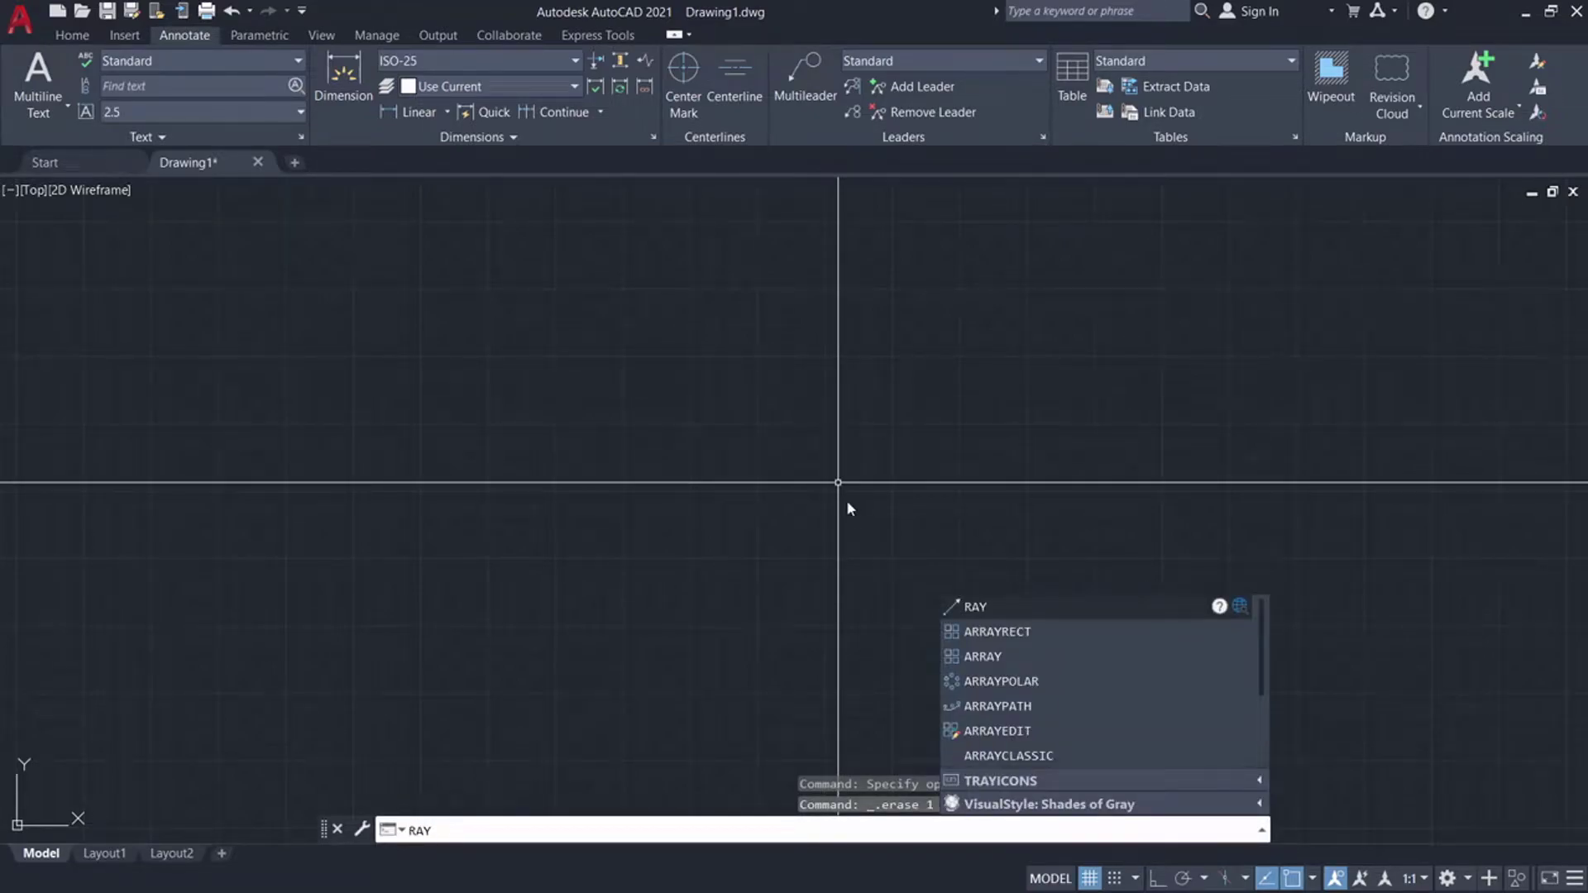
{"action": "left_click", "coordinate": [990, 607]}
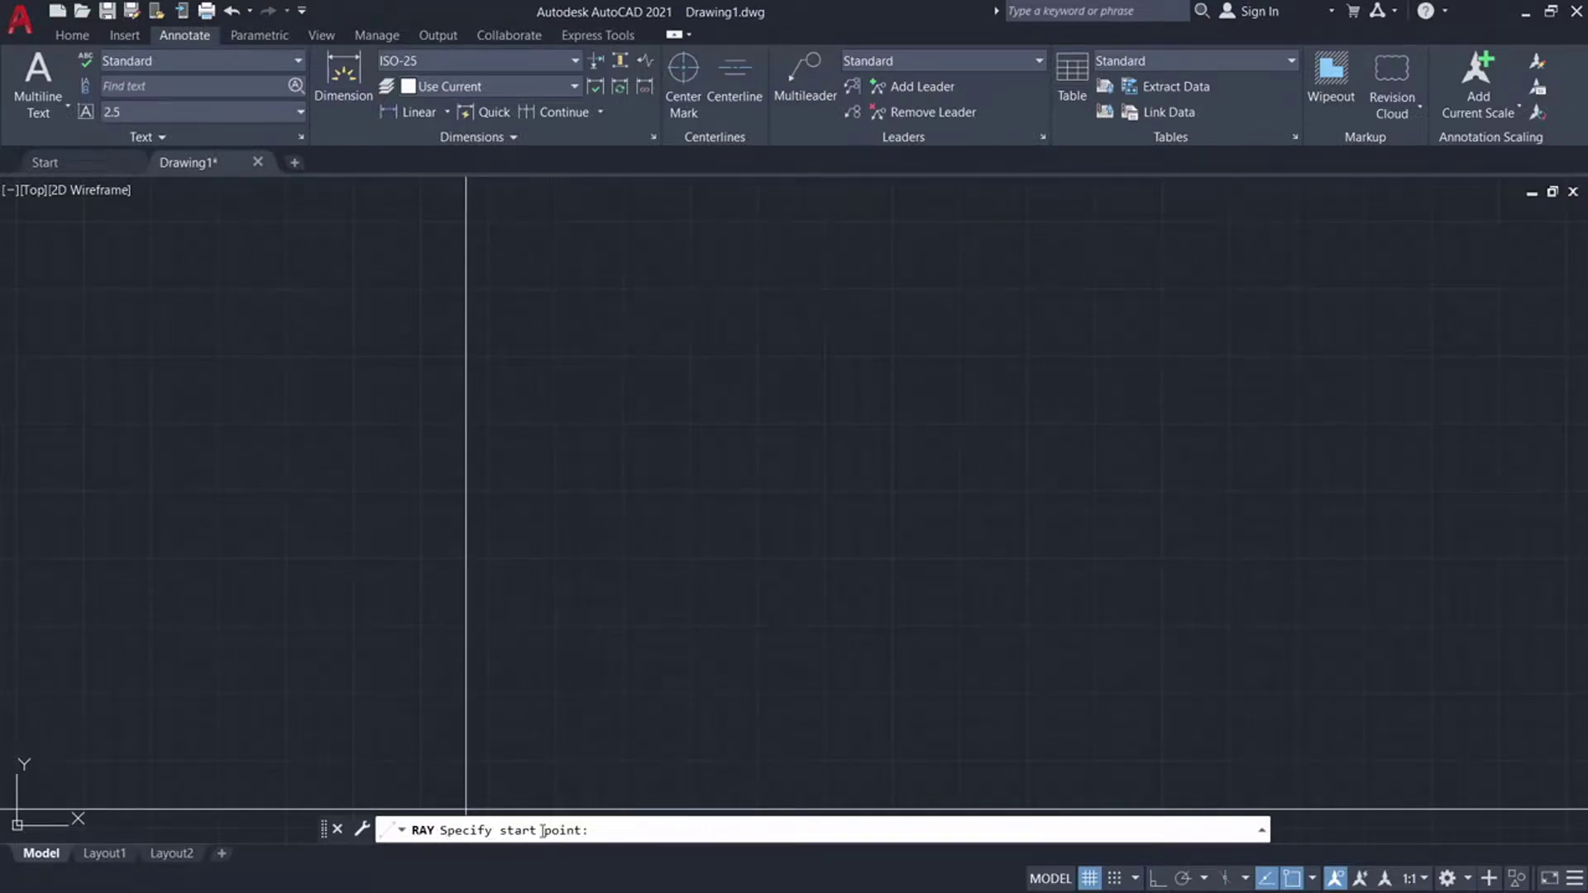
{"action": "left_click", "coordinate": [785, 523]}
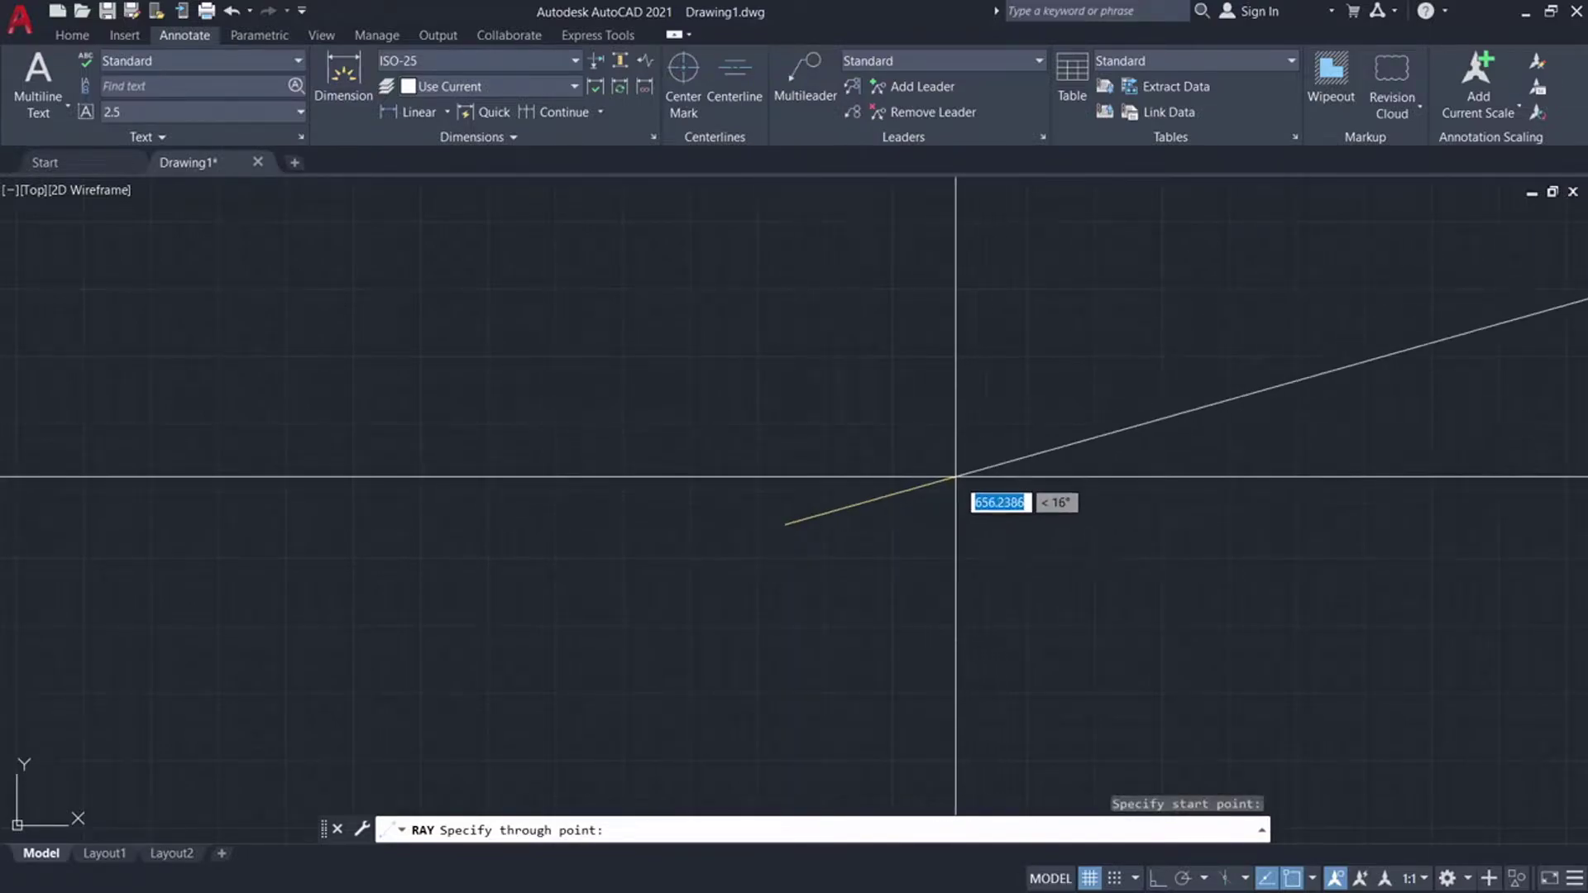
{"action": "key", "text": "F8"}
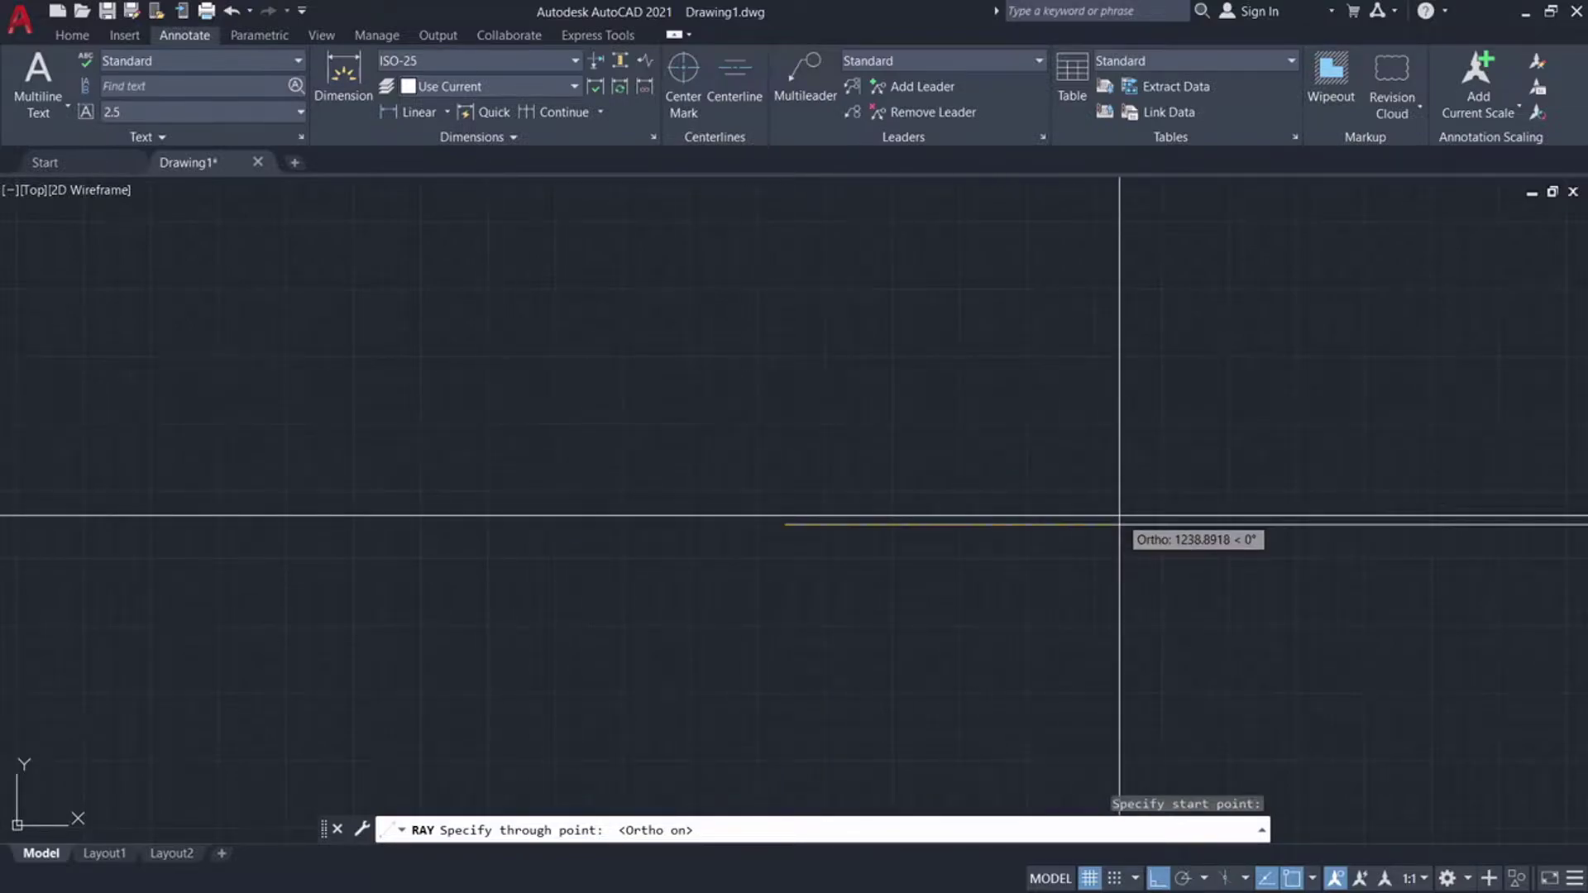
{"action": "key", "text": "F8"}
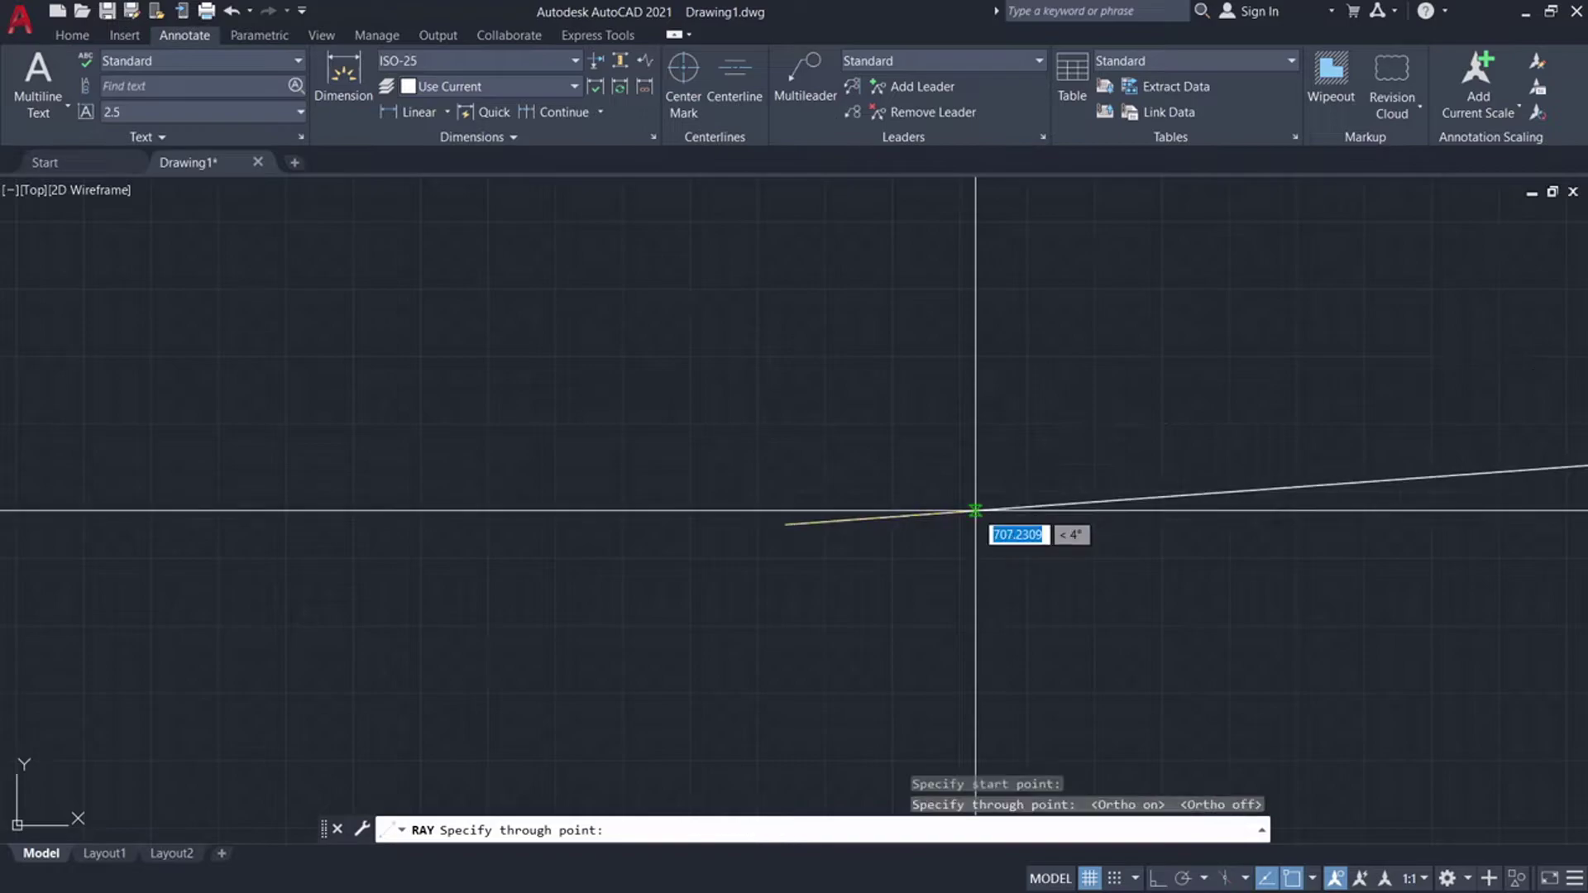
Step: Fan rays at about 4, 19, 39, 55, 99, 121, 157, 195, 230, 269, 294, 317 and 342 degrees
{"action": "left_click", "coordinate": [976, 510]}
{"action": "left_click", "coordinate": [979, 461]}
{"action": "left_click", "coordinate": [925, 412]}
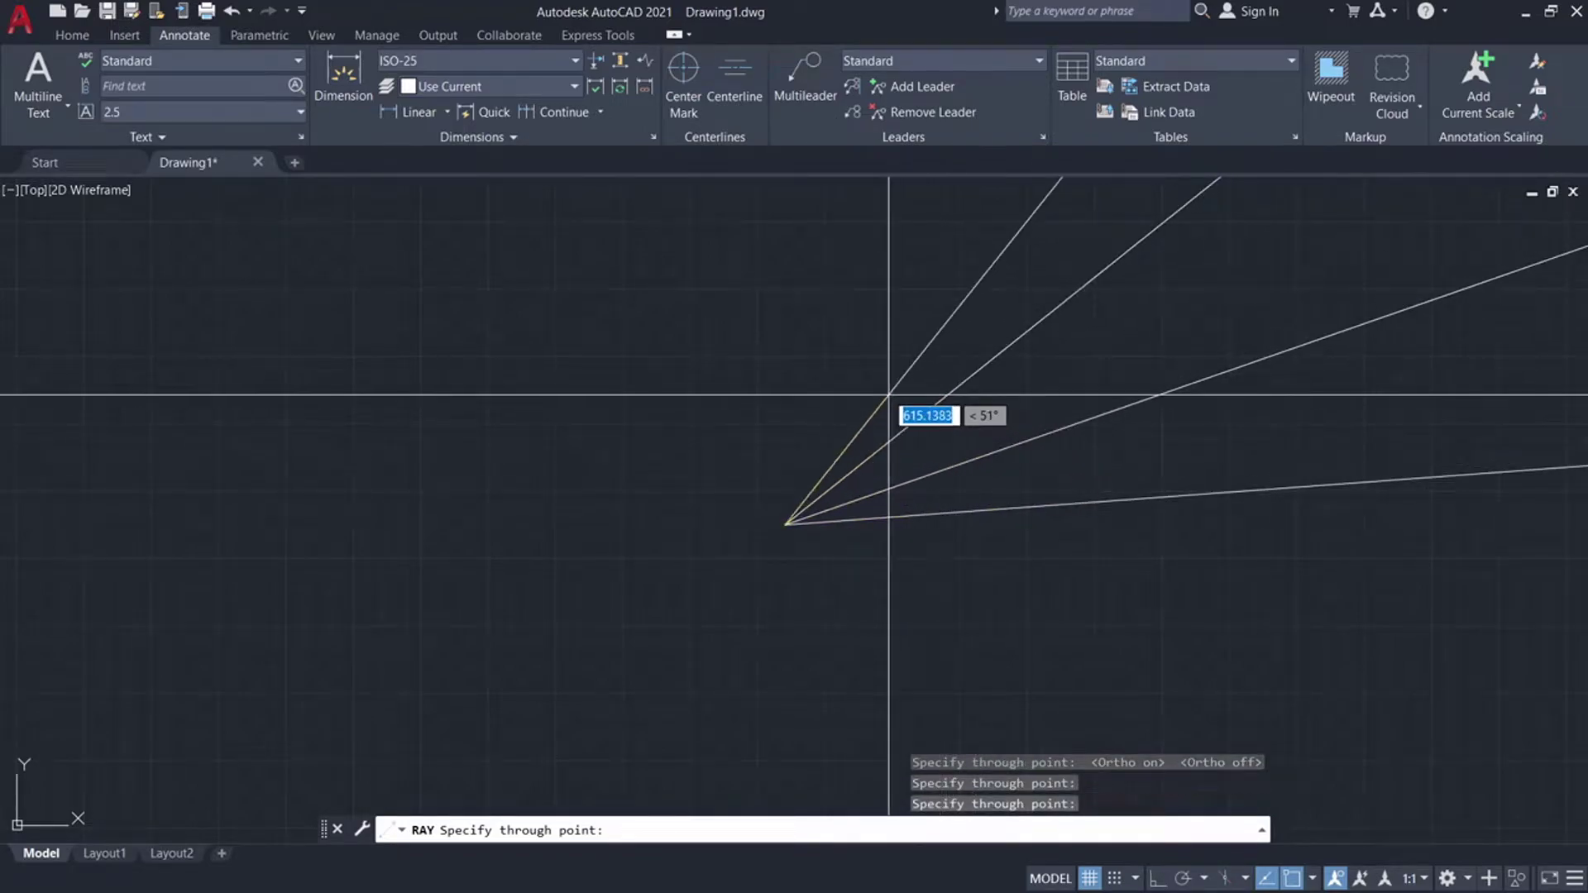
{"action": "left_click", "coordinate": [877, 389]}
{"action": "left_click", "coordinate": [762, 377]}
{"action": "left_click", "coordinate": [719, 413]}
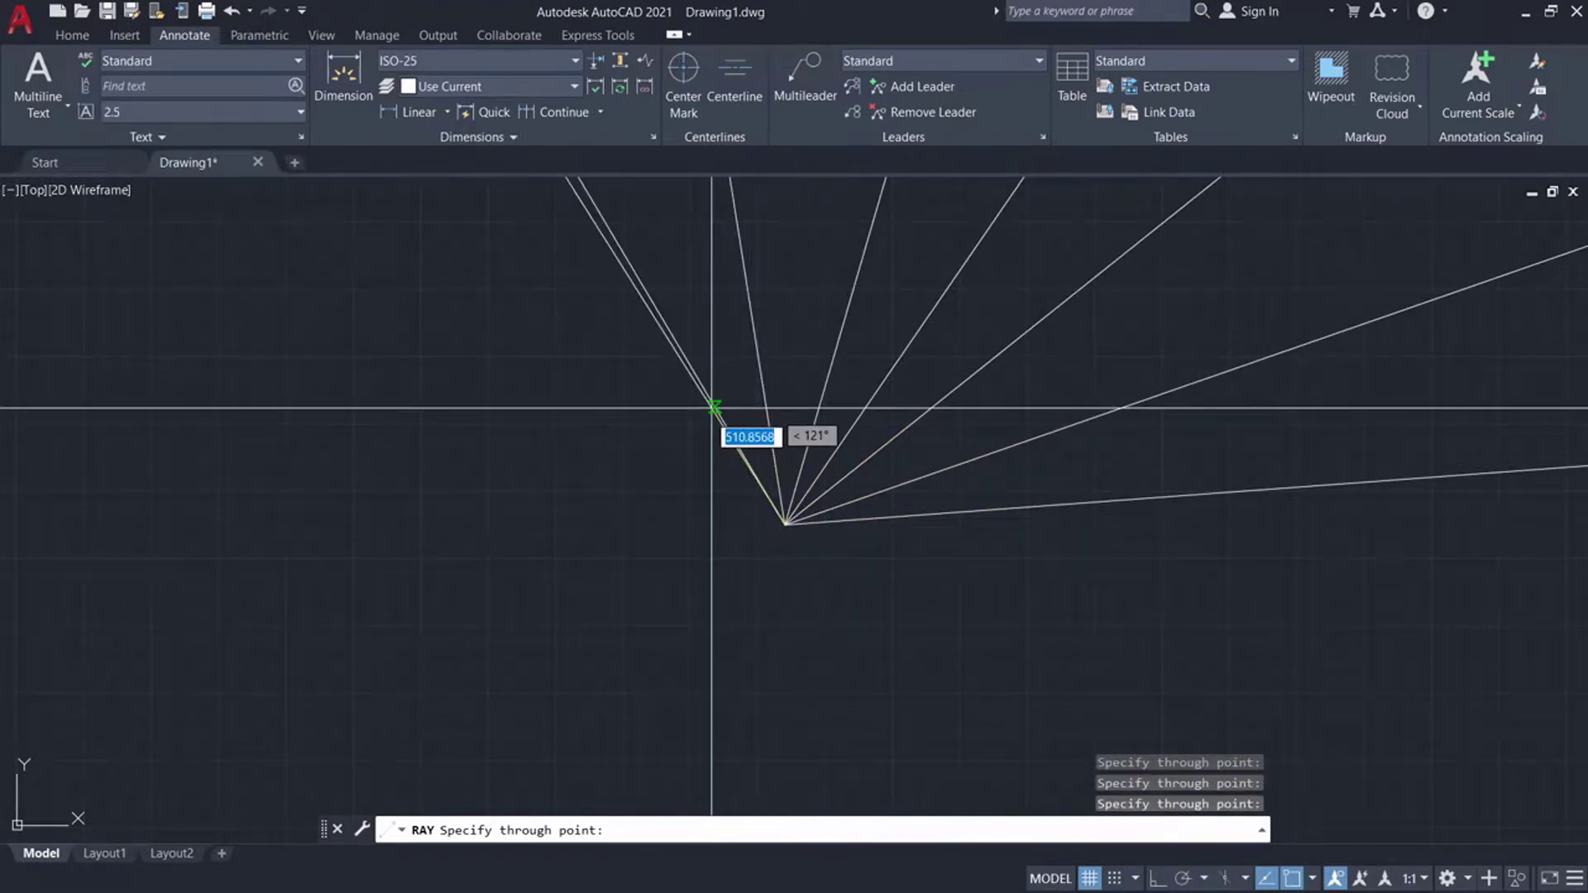
{"action": "left_click", "coordinate": [666, 473]}
{"action": "left_click", "coordinate": [678, 552]}
{"action": "left_click", "coordinate": [718, 617]}
{"action": "left_click", "coordinate": [784, 633]}
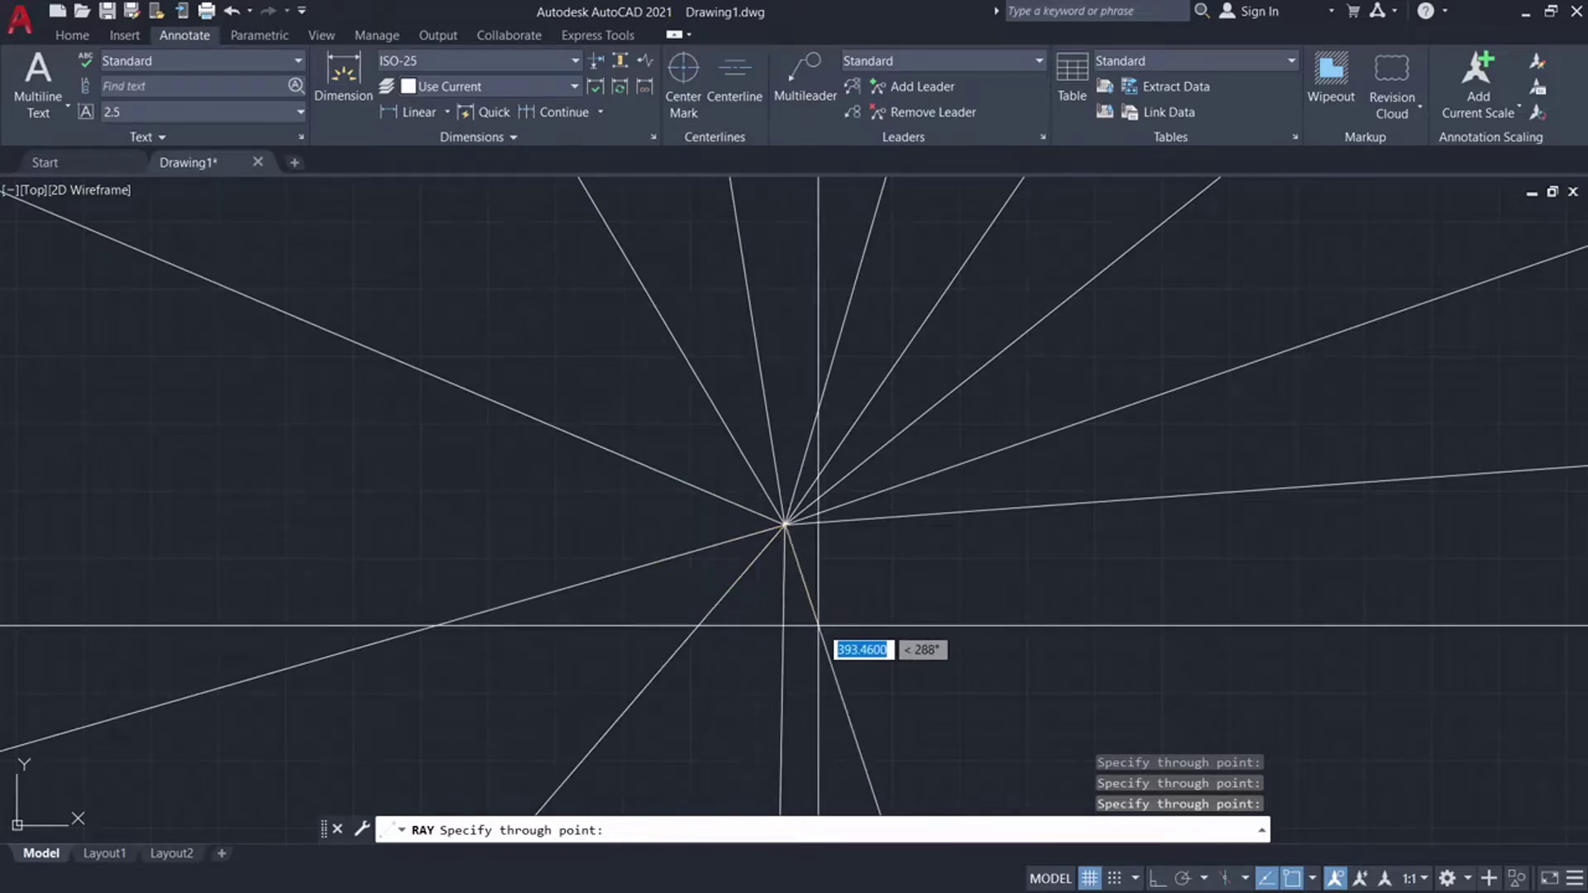
{"action": "left_click", "coordinate": [833, 645]}
{"action": "left_click", "coordinate": [901, 642]}
{"action": "left_click", "coordinate": [968, 579]}
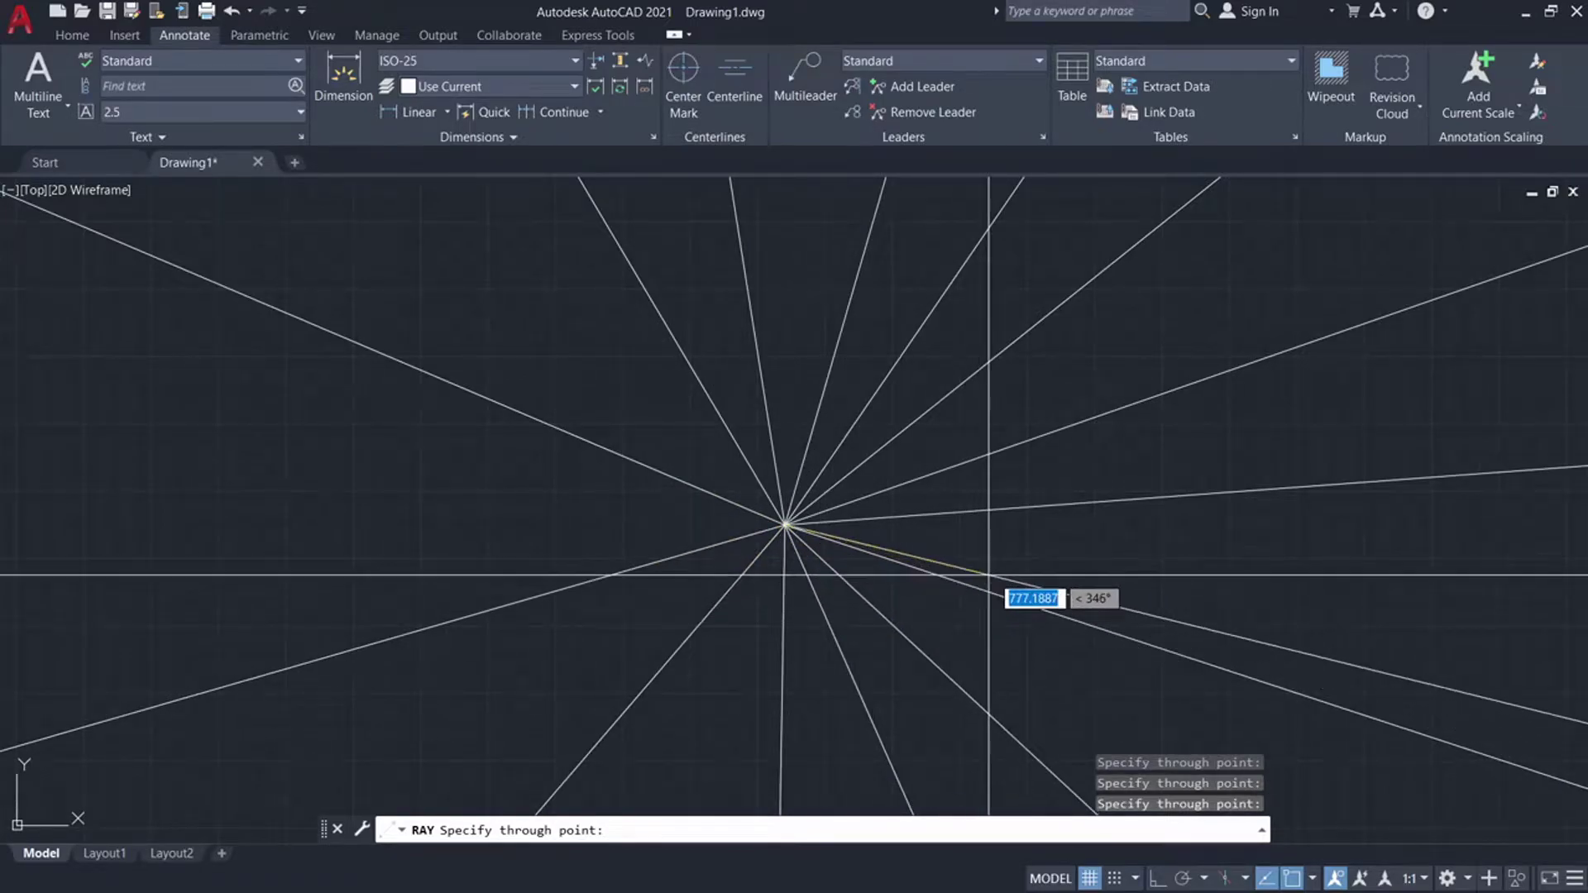
{"action": "key", "text": "Escape"}
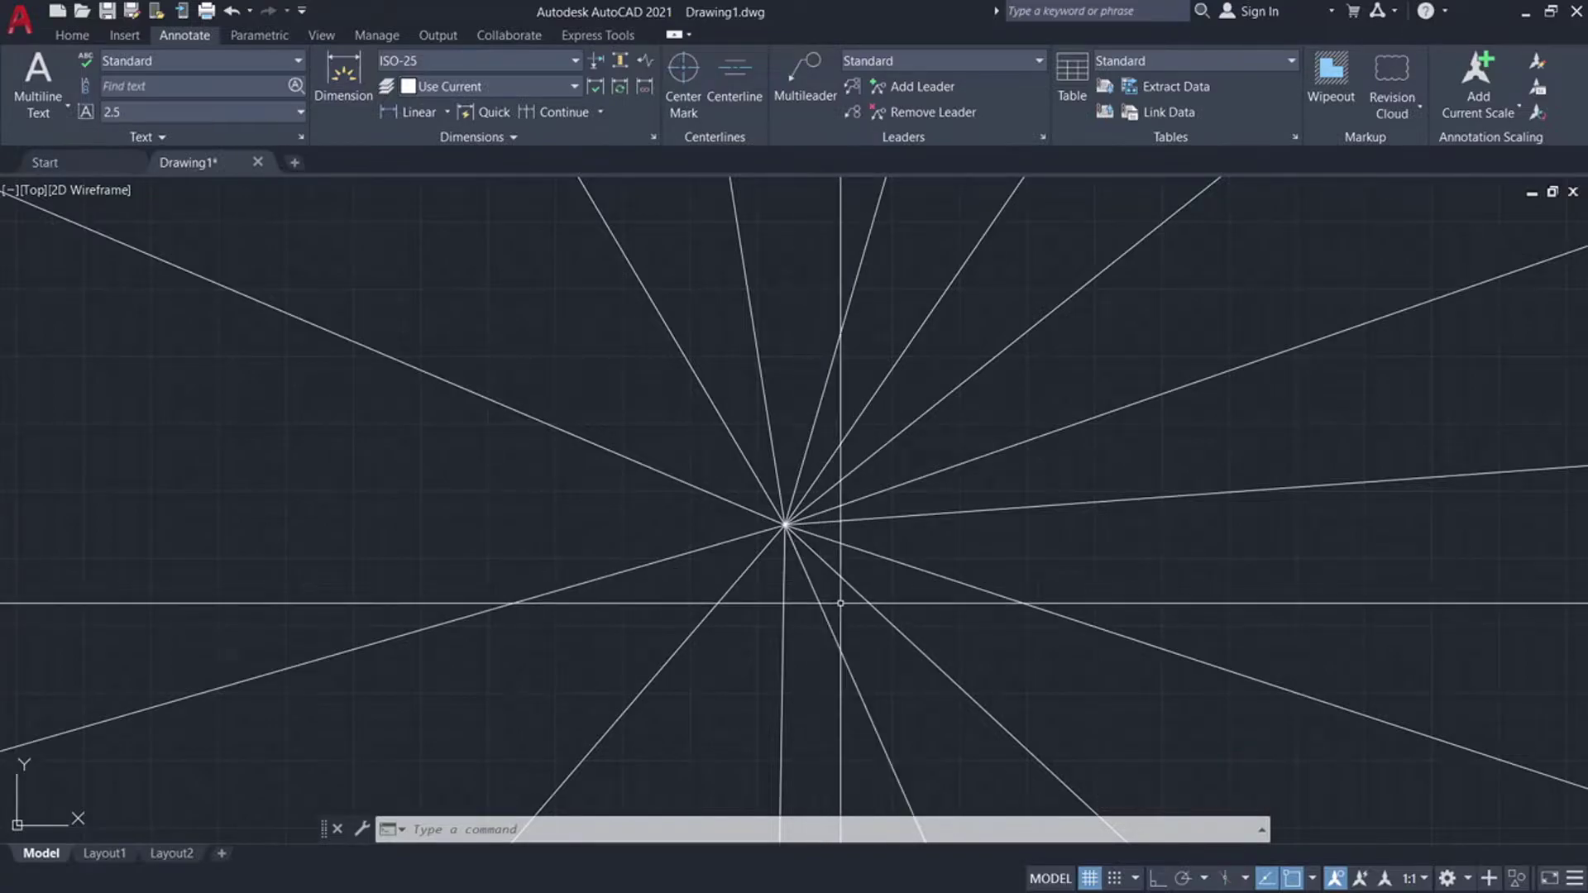
Step: Recentre the ray fan, then crossing-select and delete all the rays
{"action": "scroll", "coordinate": [703, 468], "scroll_direction": "down", "scroll_amount": 2}
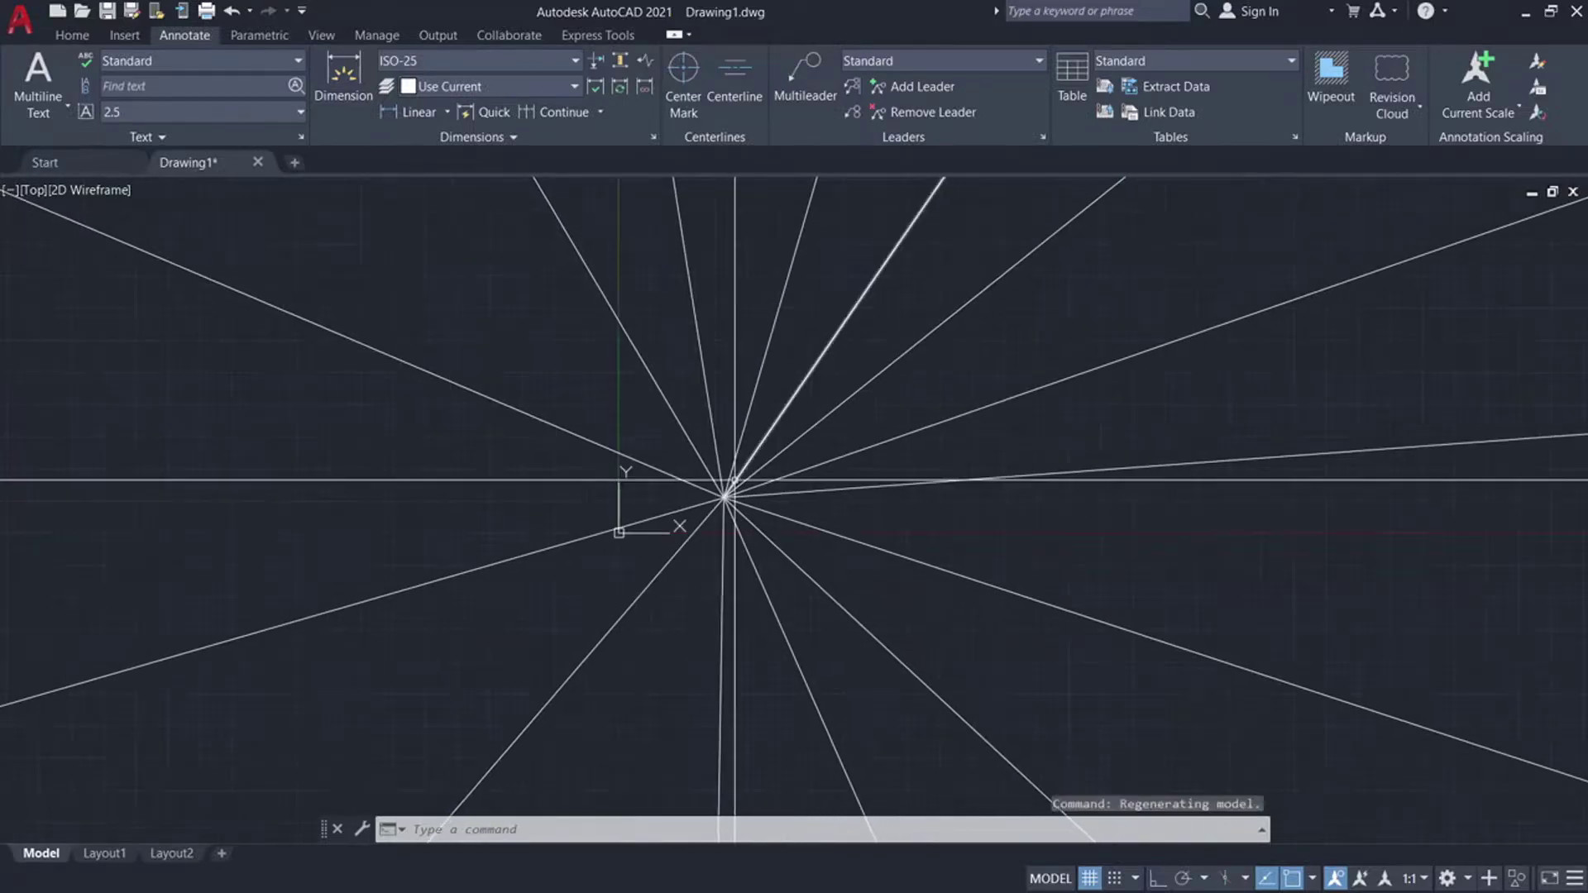
{"action": "scroll", "coordinate": [728, 500], "scroll_direction": "up", "scroll_amount": 3}
{"action": "mouse_move", "coordinate": [749, 429]}
{"action": "middle_mouse_down"}
{"action": "mouse_move", "coordinate": [1034, 566]}
{"action": "mouse_move", "coordinate": [866, 564]}
{"action": "mouse_move", "coordinate": [1070, 507]}
{"action": "mouse_move", "coordinate": [656, 479]}
{"action": "mouse_move", "coordinate": [514, 498]}
{"action": "middle_mouse_up"}
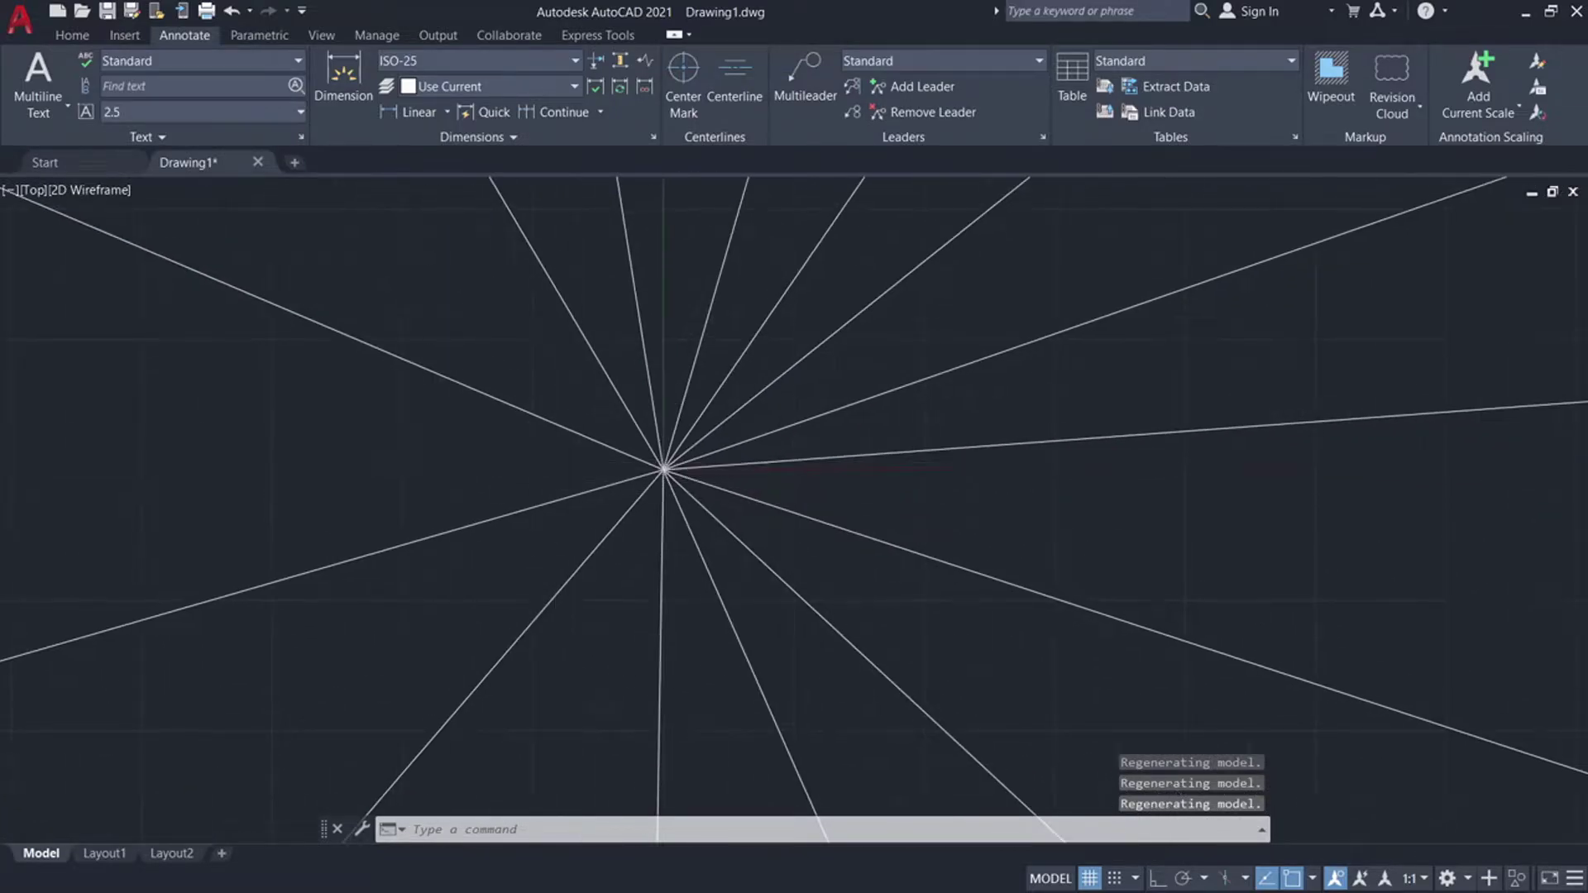
{"action": "middle_click_drag", "start_coordinate": [362, 469], "coordinate": [738, 479]}
{"action": "left_click", "coordinate": [1283, 603]}
{"action": "left_click", "coordinate": [897, 365]}
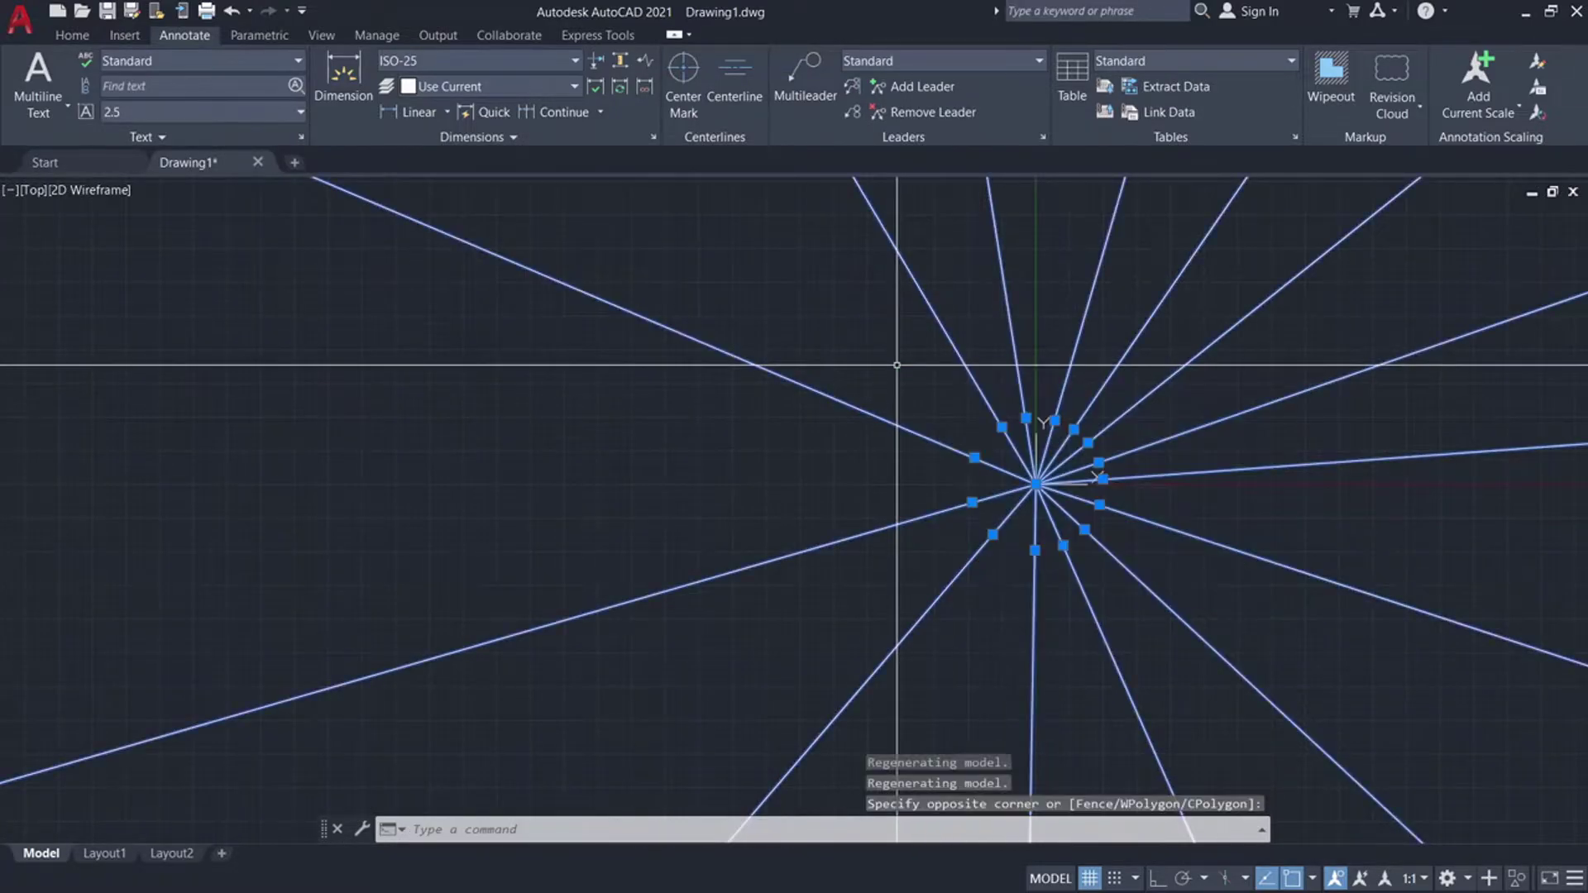
{"action": "key", "text": "Delete"}
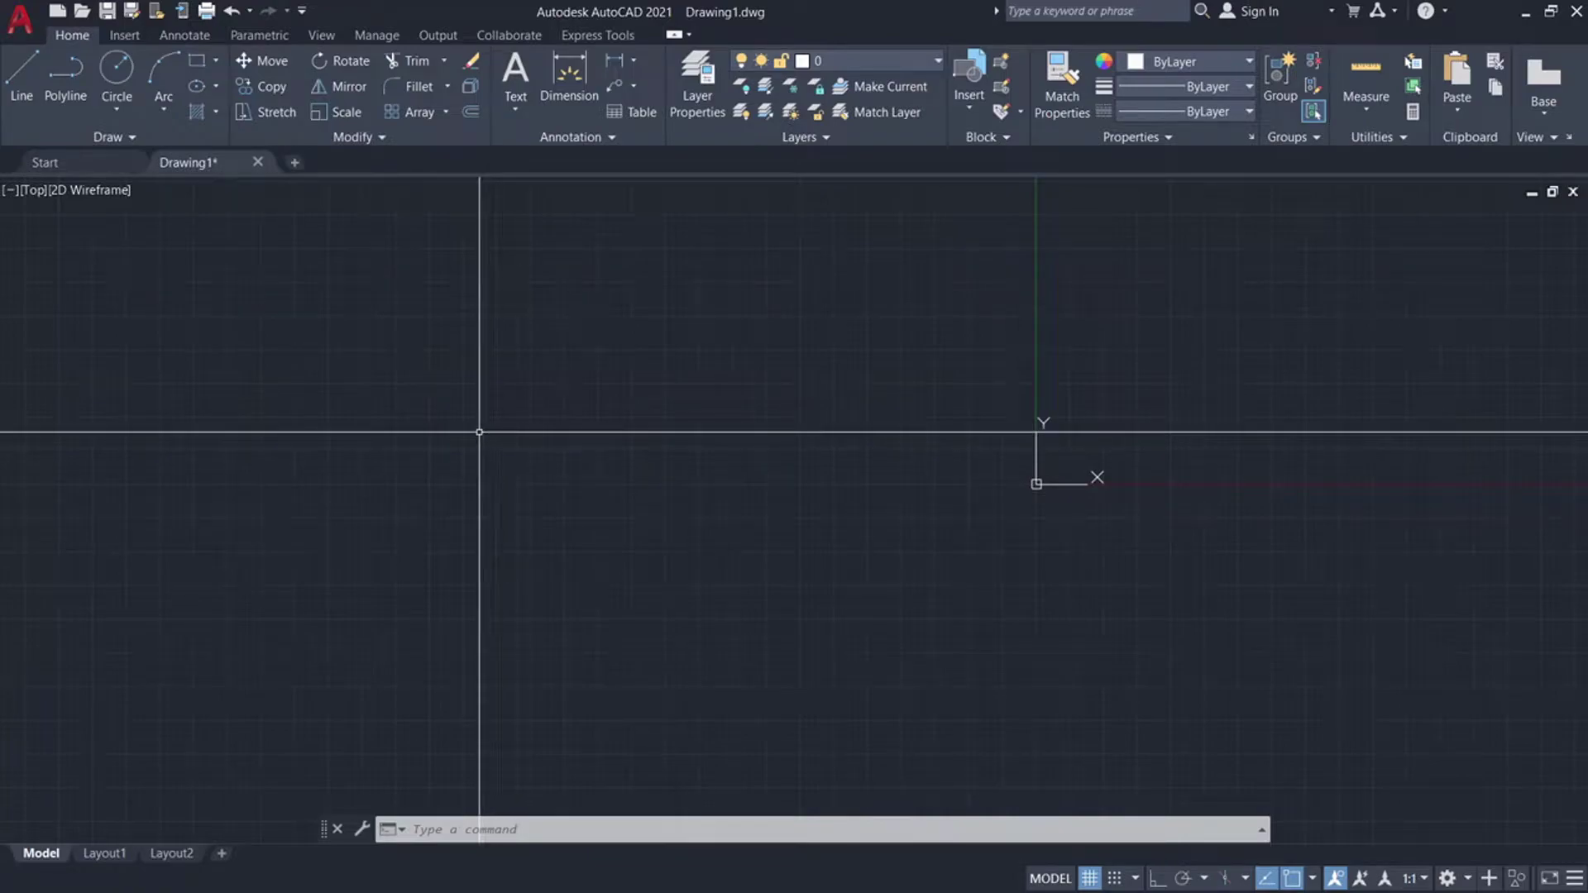
Step: Draw a rectangular revision cloud with REVCLOUD from two opposite corners
{"action": "type", "text": "rev"}
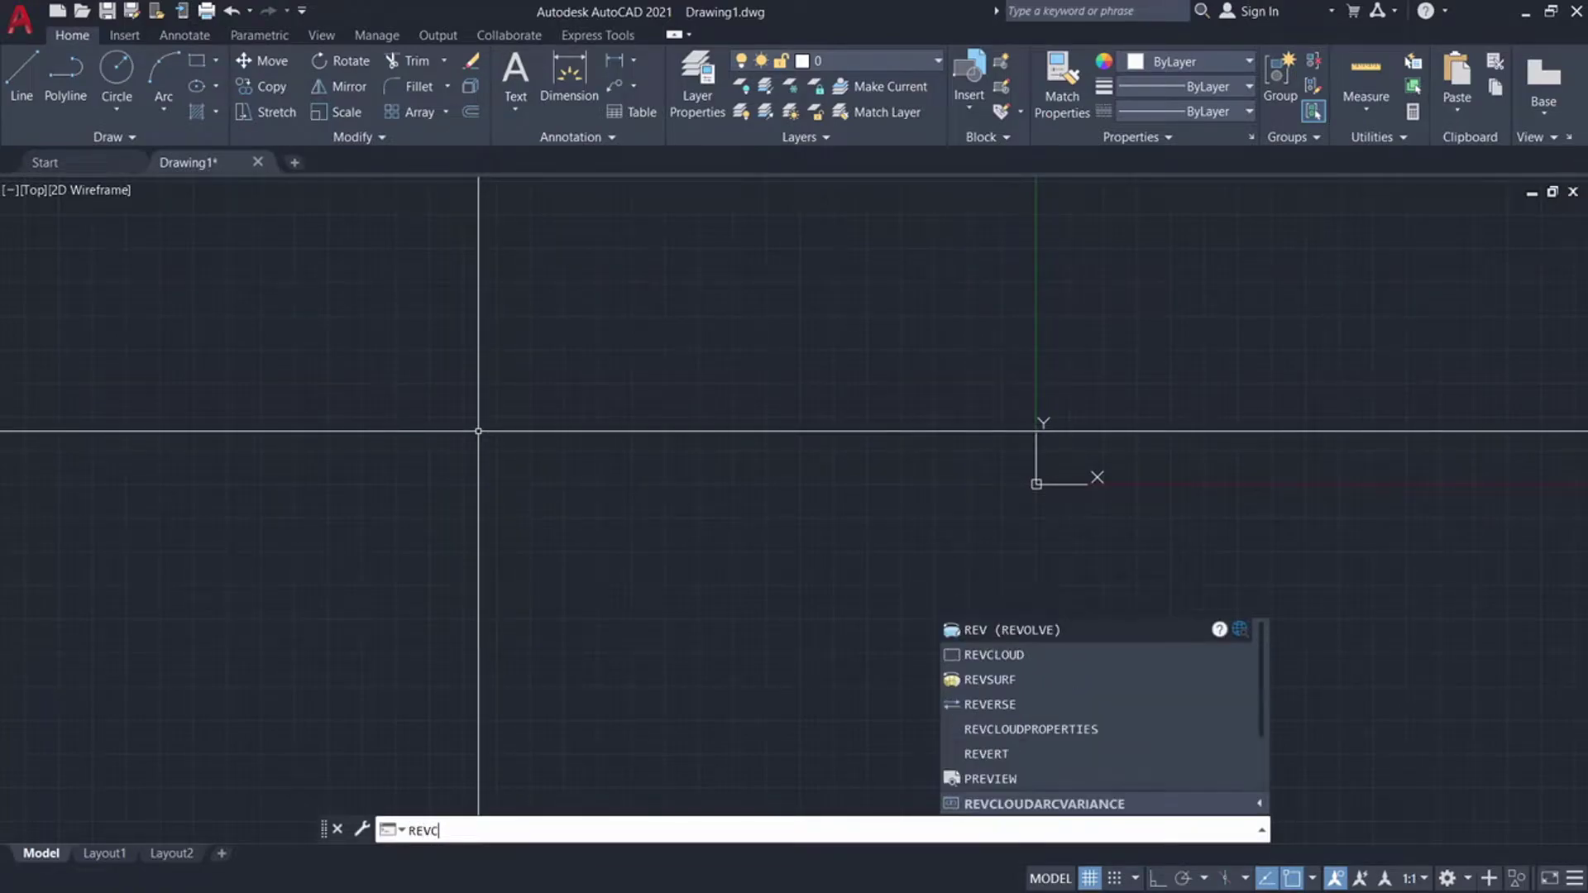
{"action": "type", "text": "c"}
{"action": "key", "text": "Down"}
{"action": "key", "text": "Up"}
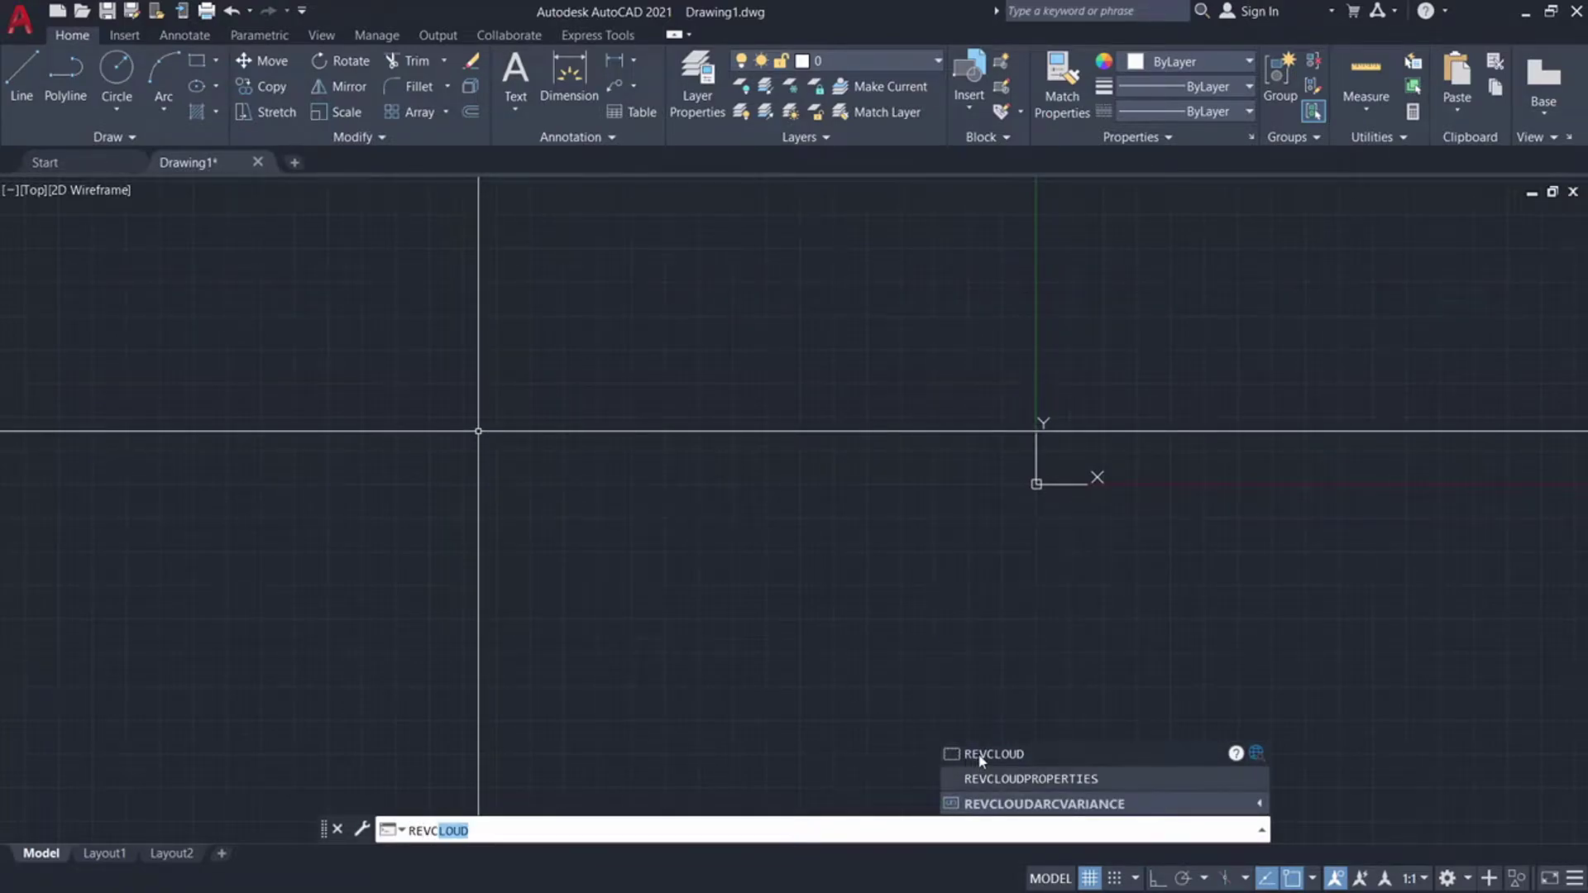
{"action": "key", "text": "Return"}
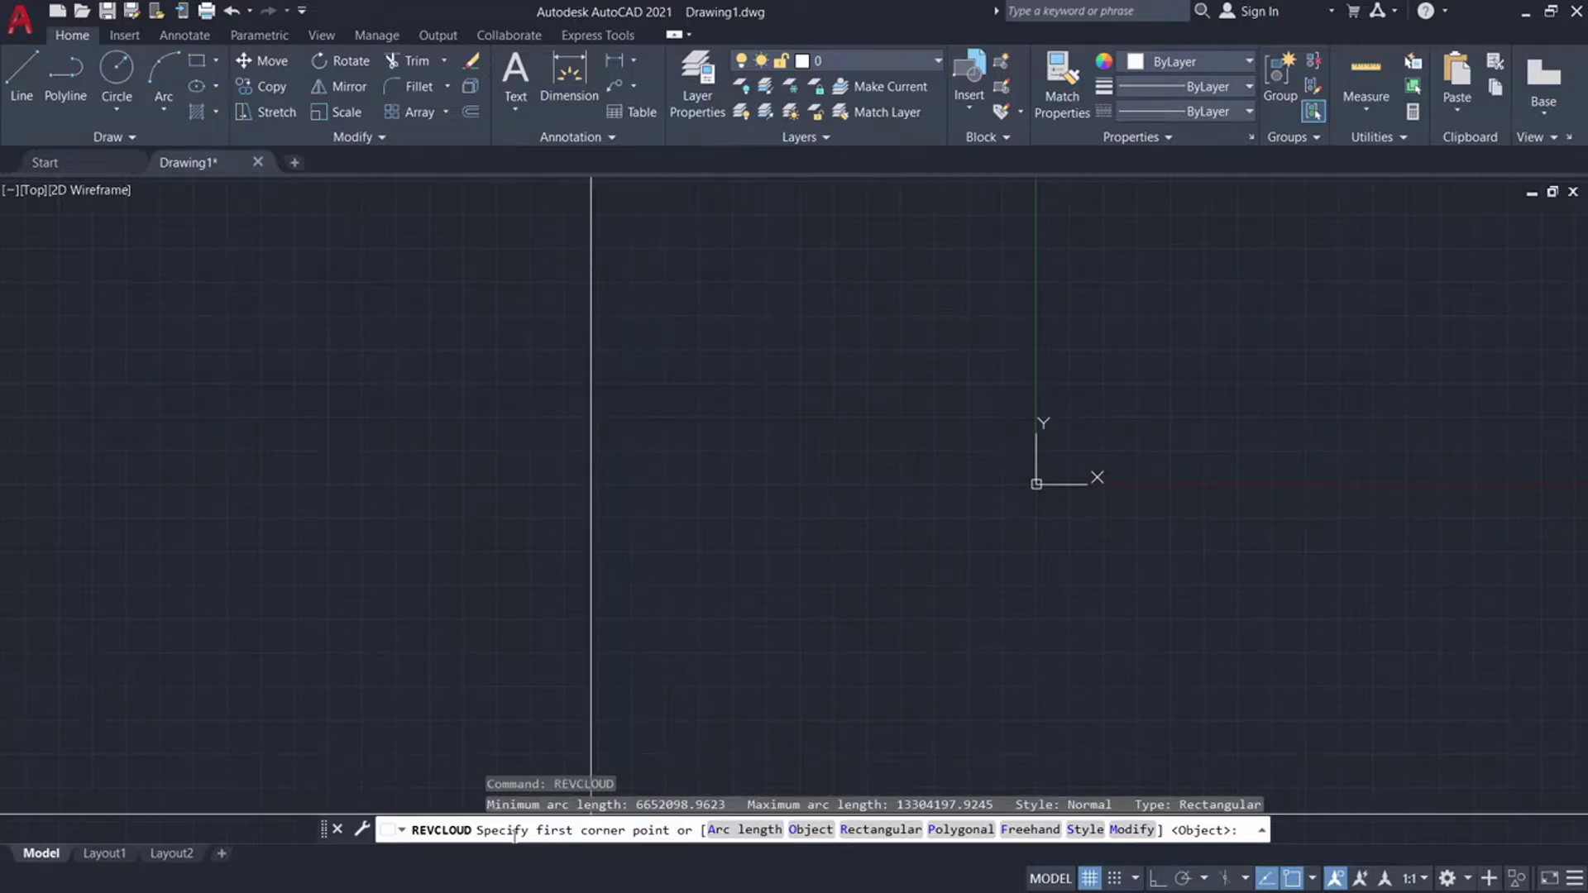
{"action": "left_click", "coordinate": [822, 339]}
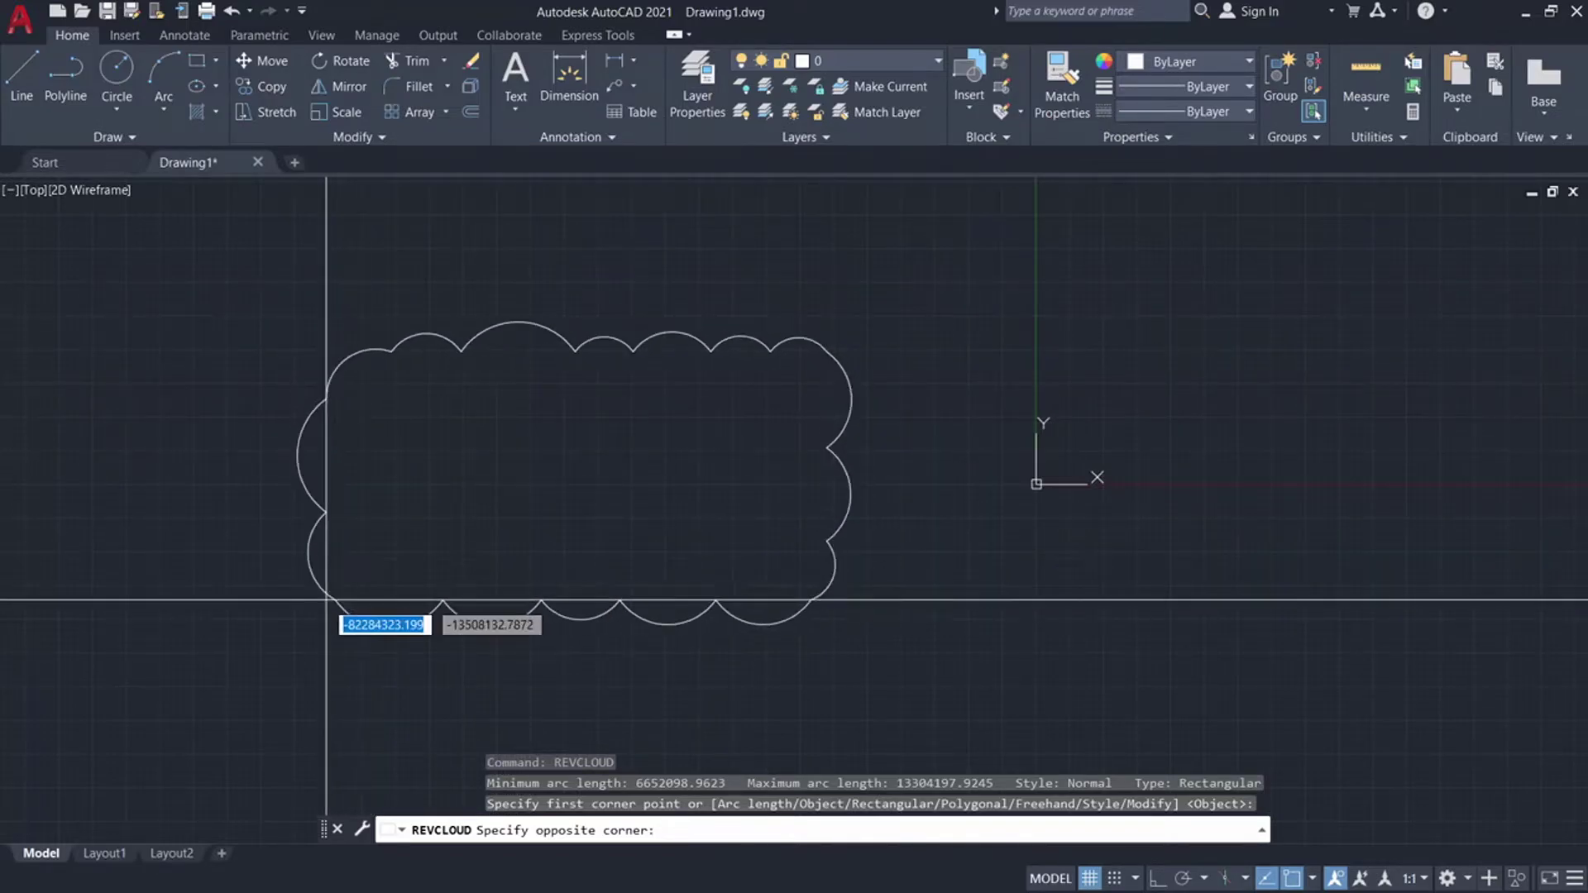
{"action": "left_click", "coordinate": [303, 613]}
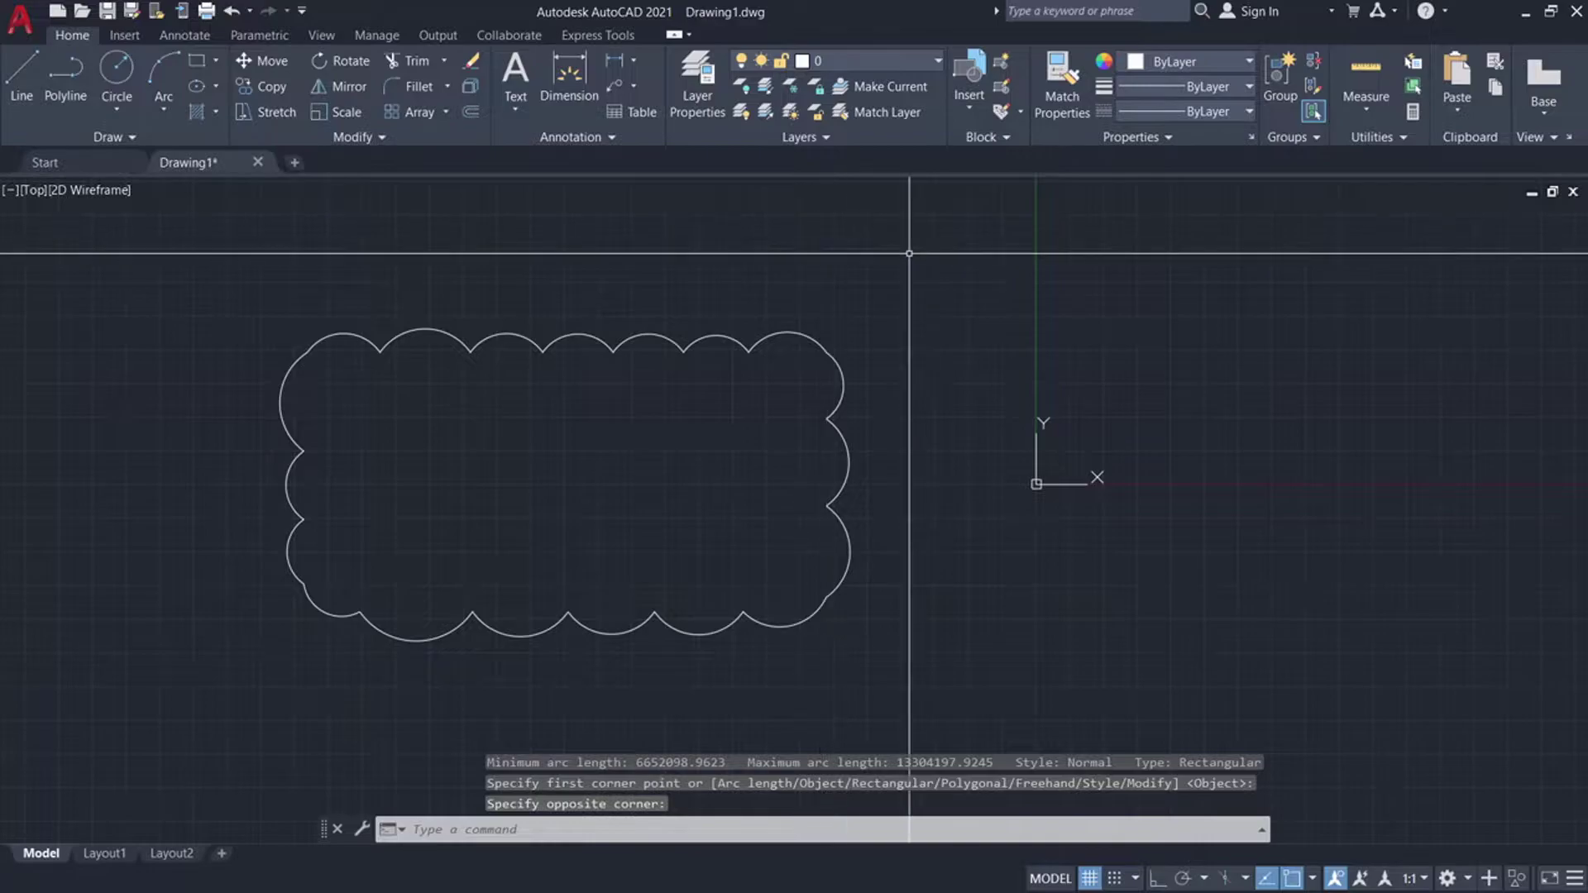
Step: Window-select the revision cloud and delete it
{"action": "scroll", "coordinate": [550, 425], "scroll_direction": "down", "scroll_amount": 5}
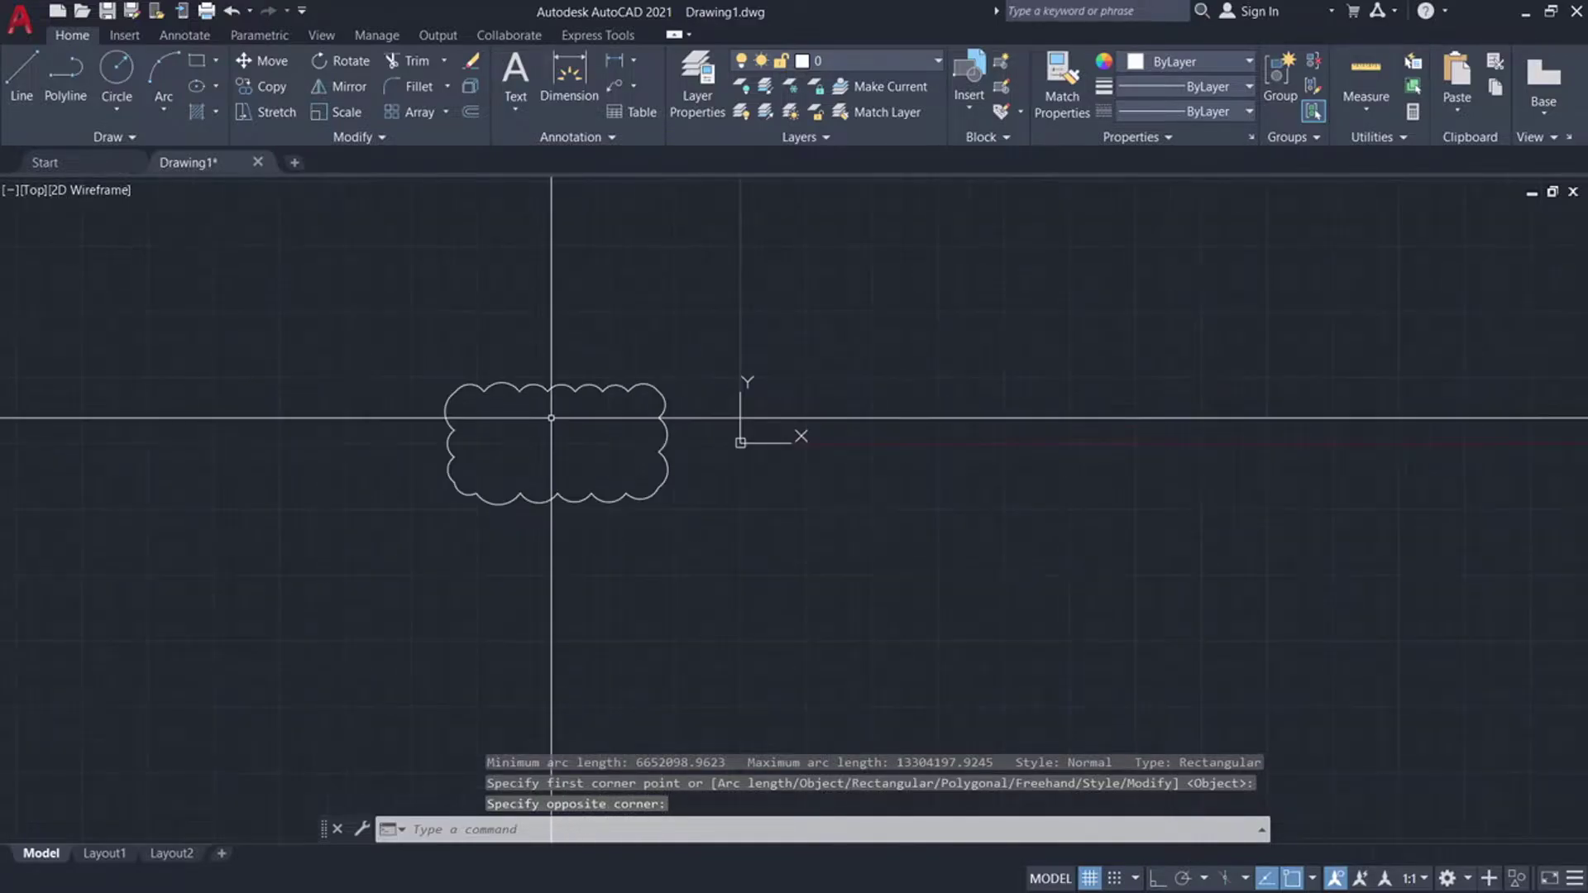
{"action": "scroll", "coordinate": [610, 436], "scroll_direction": "down", "scroll_amount": 5}
{"action": "scroll", "coordinate": [605, 395], "scroll_direction": "up", "scroll_amount": 8}
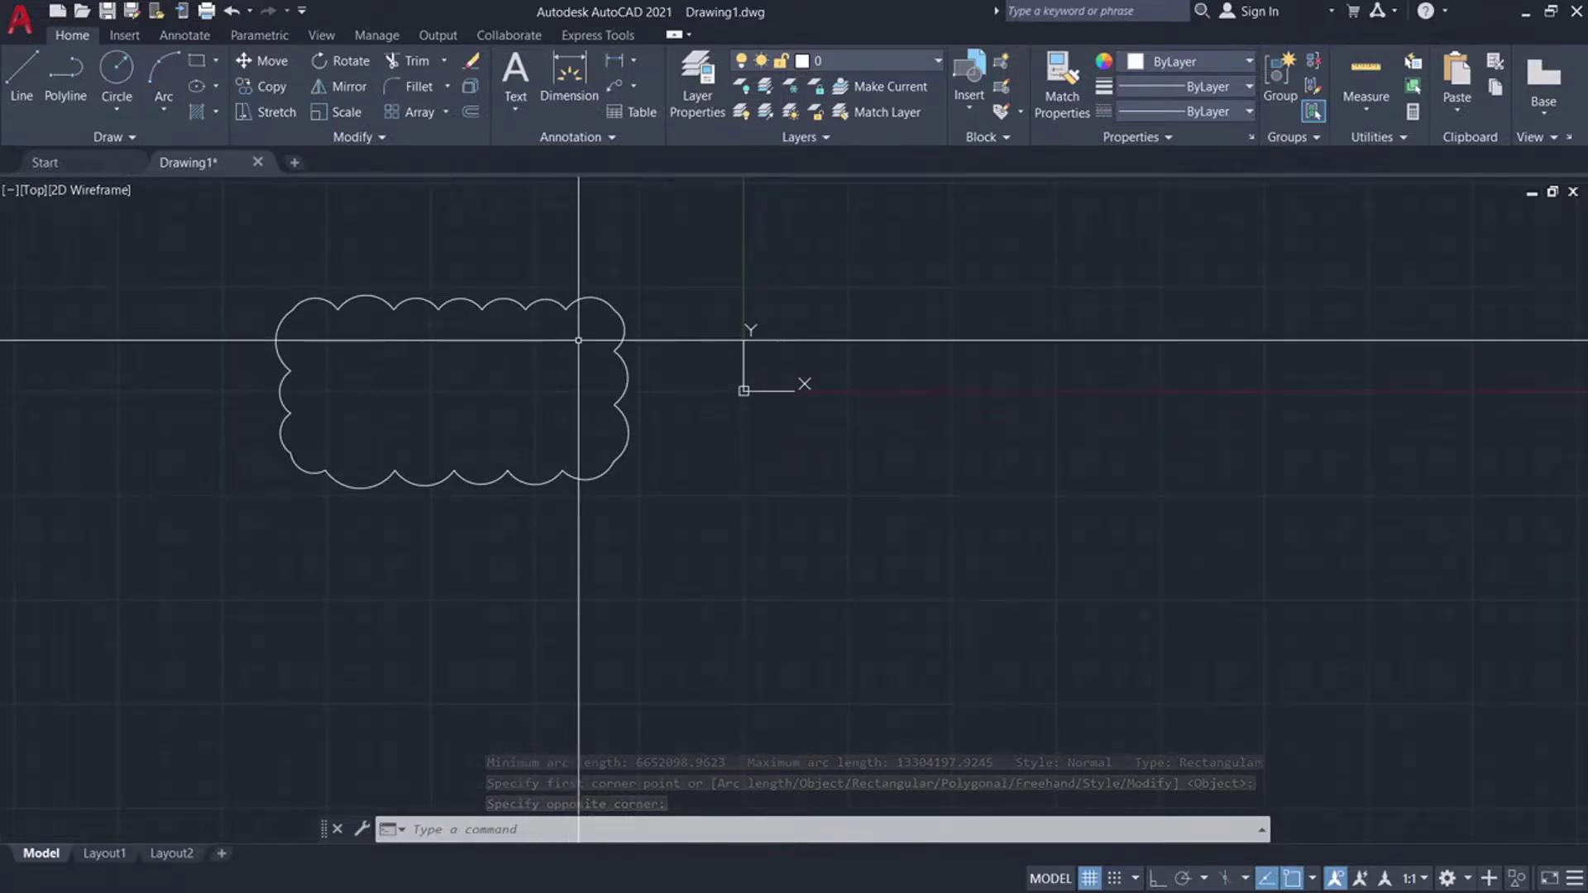
{"action": "left_click", "coordinate": [715, 483]}
{"action": "left_click", "coordinate": [614, 406]}
{"action": "key", "text": "Delete"}
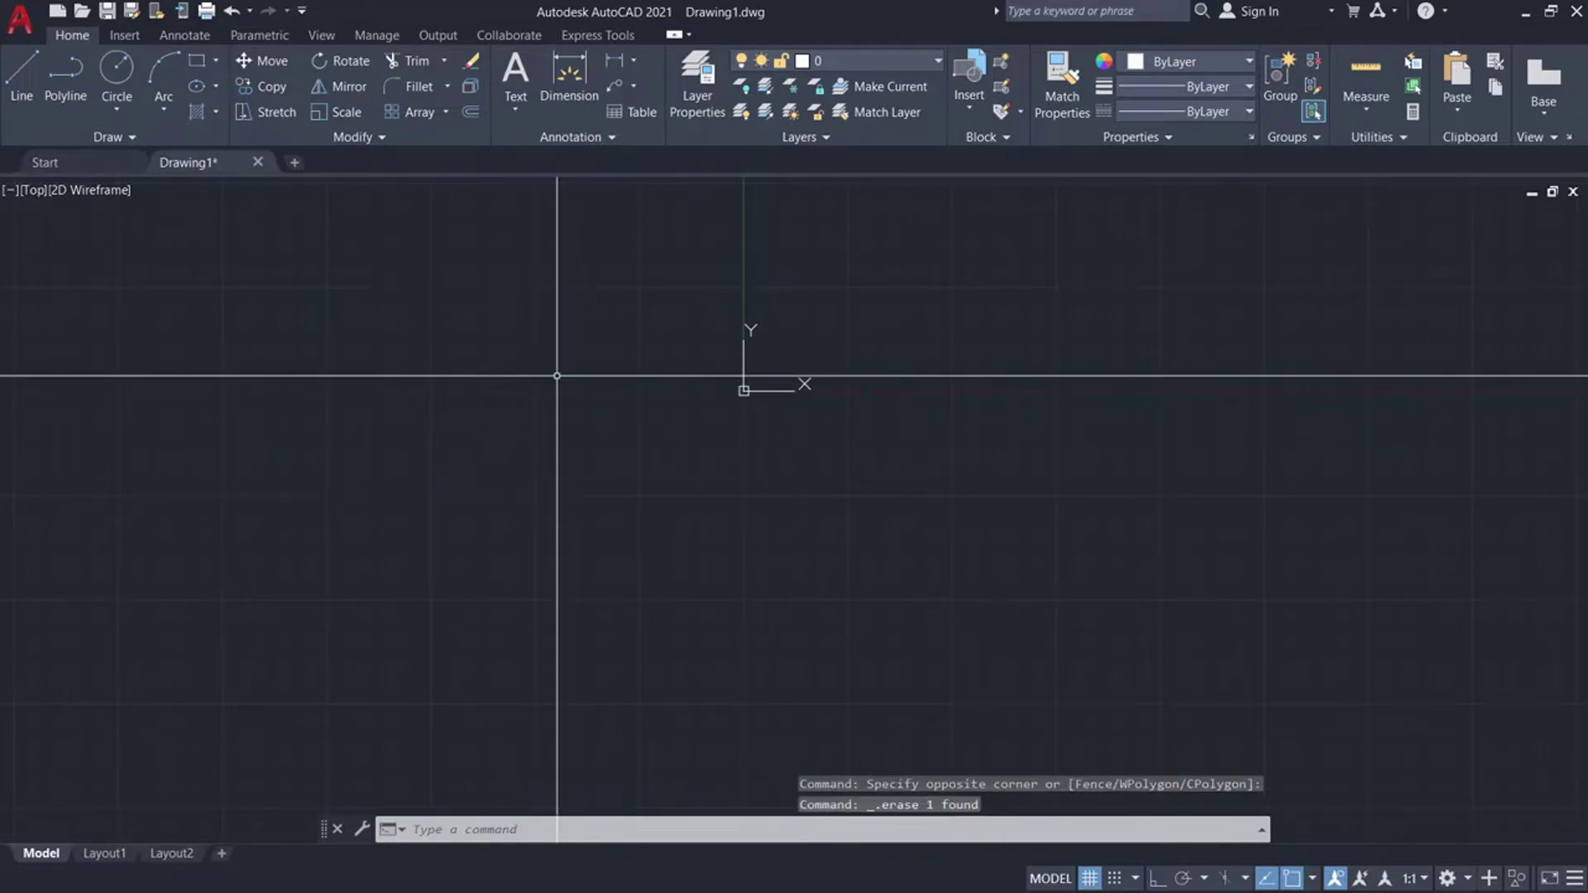
Step: Draw a rectangular revision cloud from the Draw panel by two corners
{"action": "left_click", "coordinate": [132, 138]}
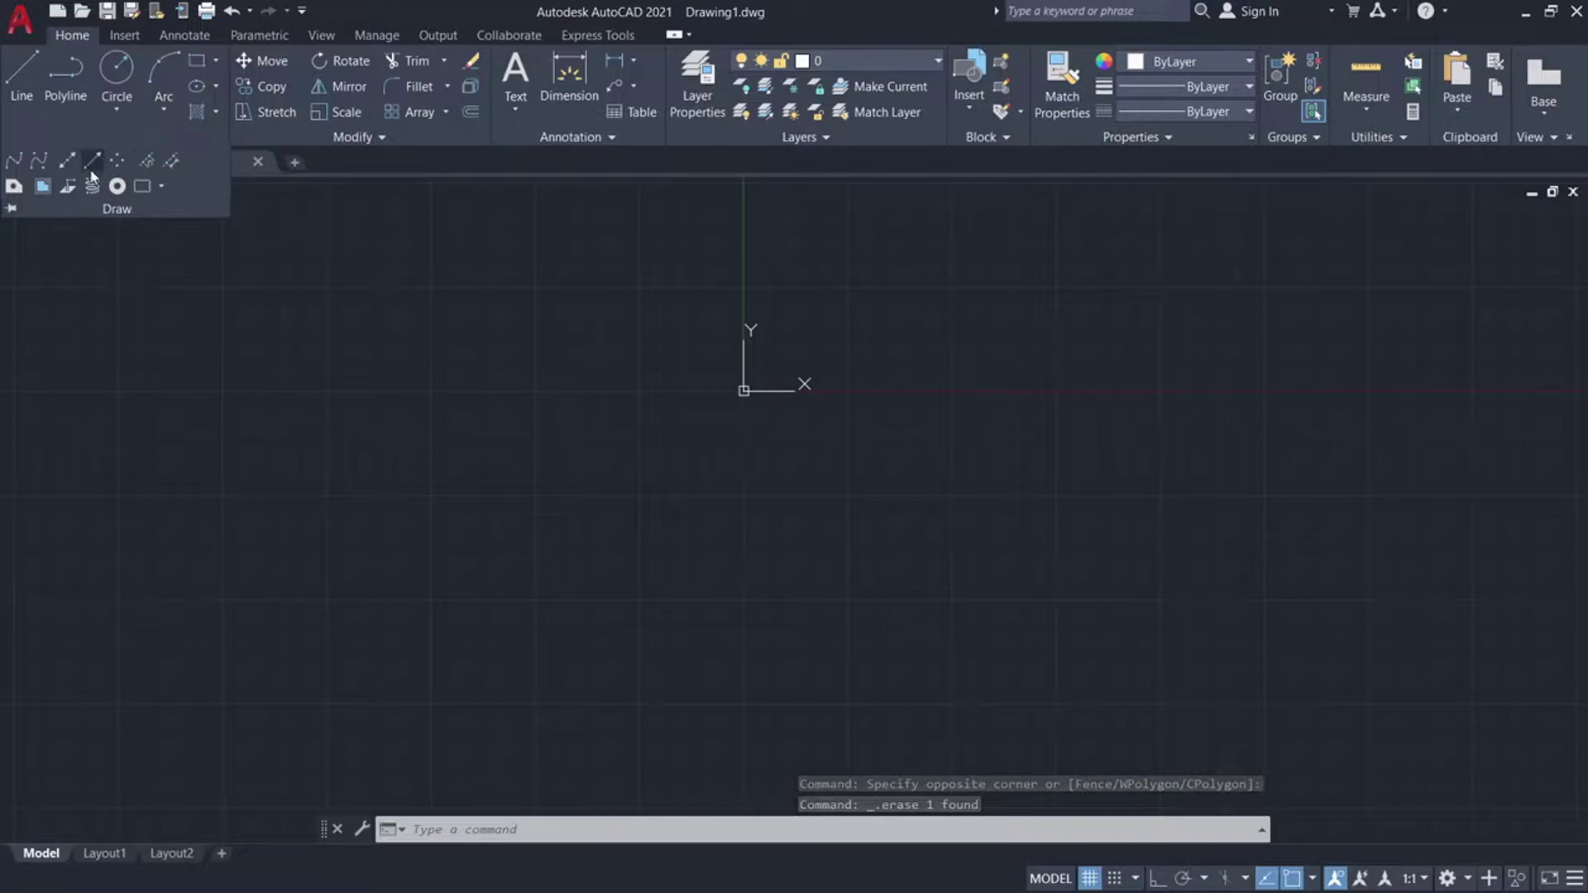
{"action": "left_click", "coordinate": [143, 186]}
{"action": "left_click", "coordinate": [347, 296]}
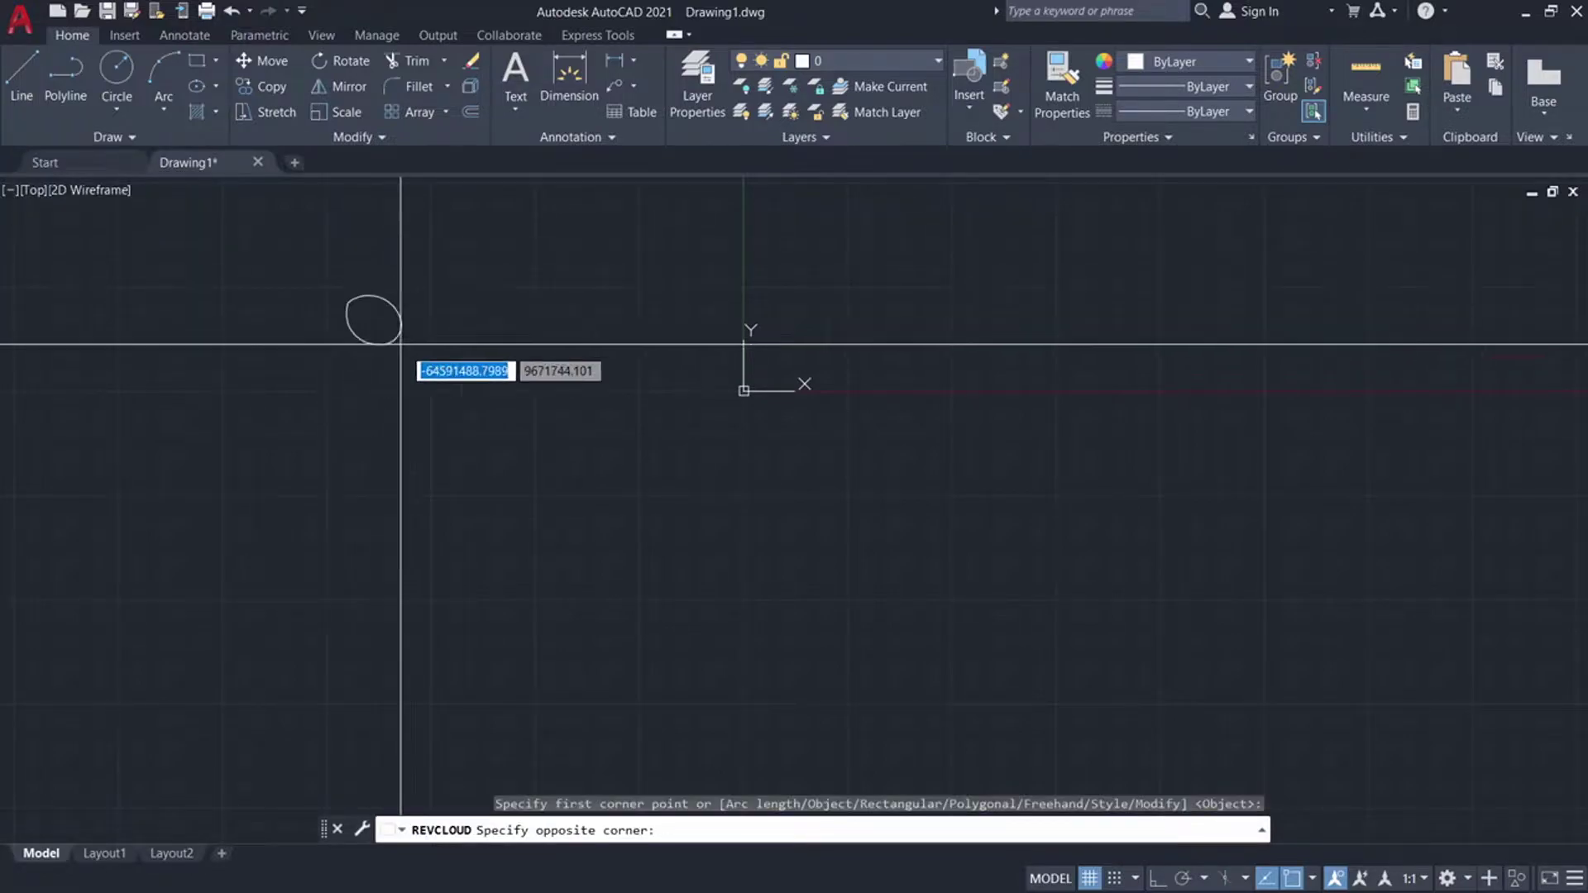
{"action": "left_click", "coordinate": [930, 533]}
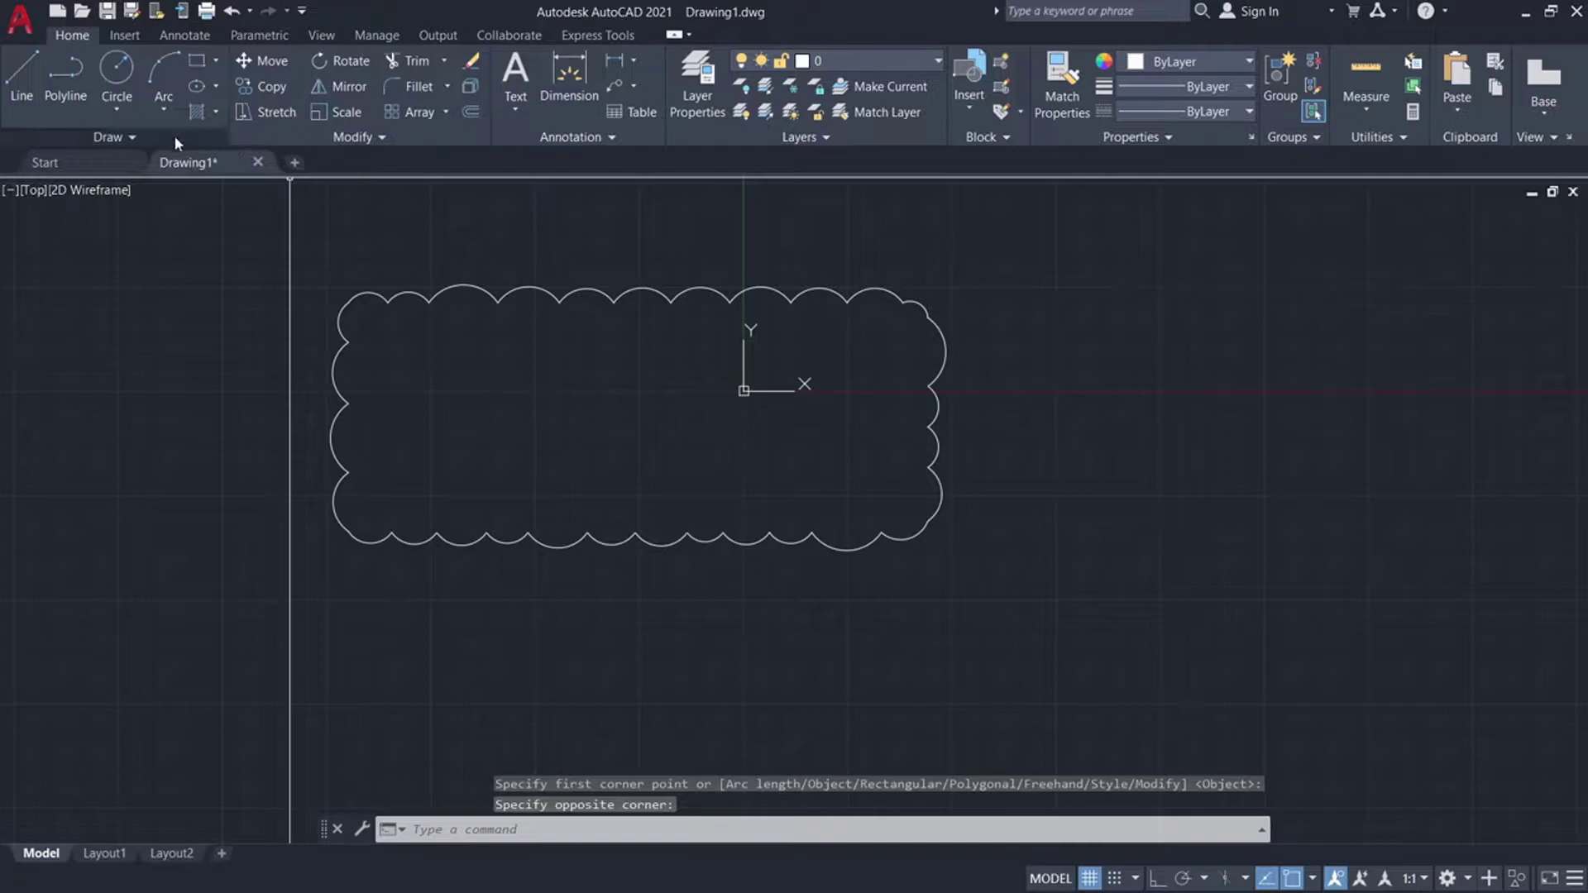
Step: Draw a polygonal revision cloud on the right side with five vertices
{"action": "left_click", "coordinate": [126, 137]}
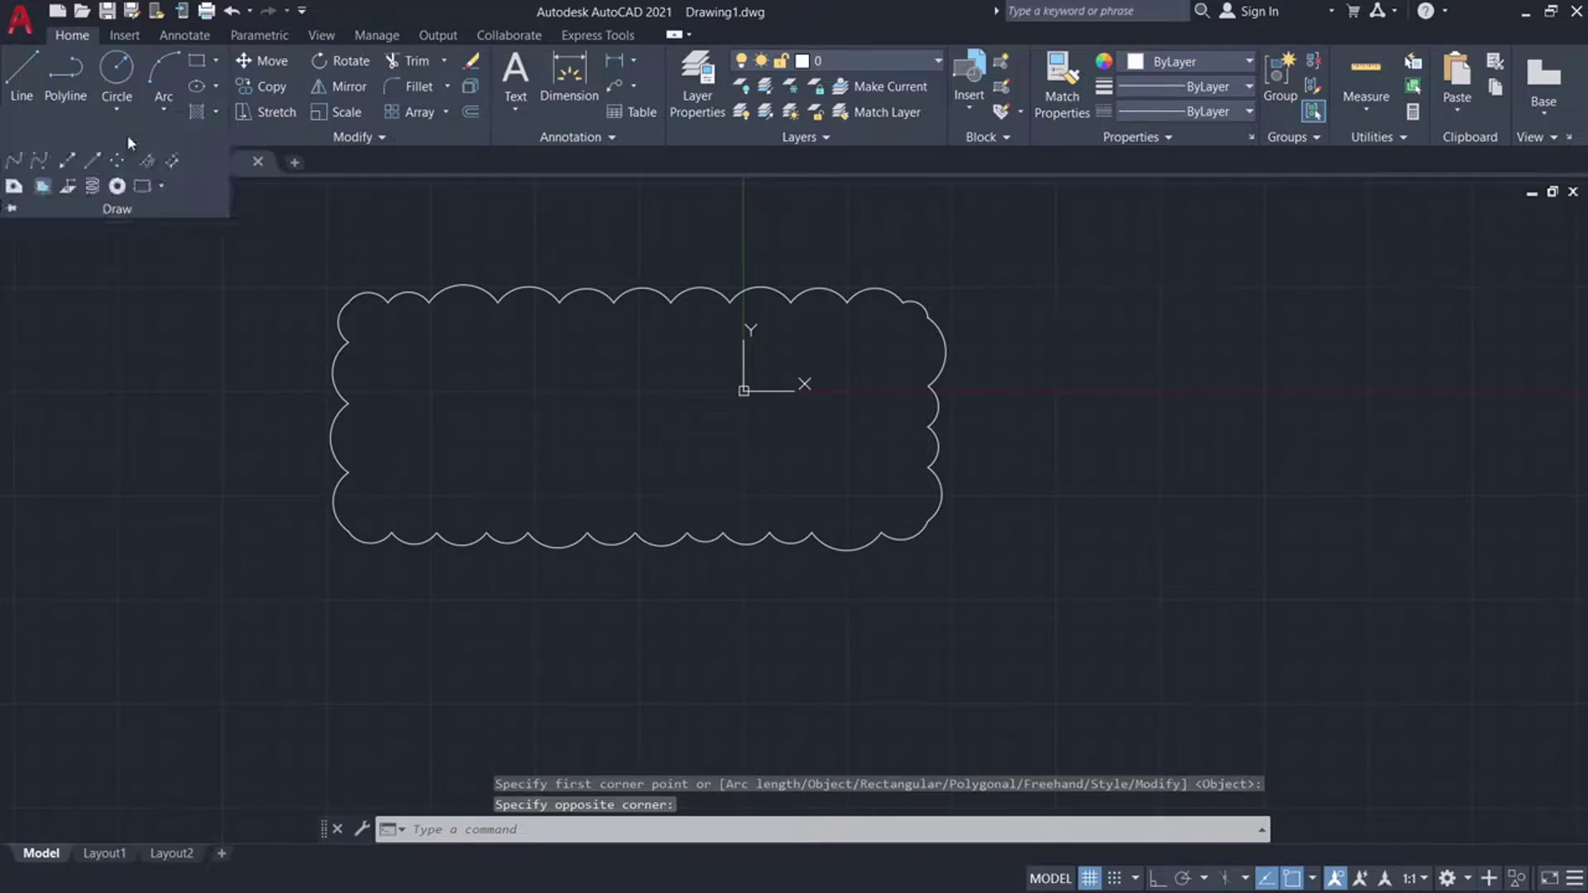
{"action": "left_click", "coordinate": [162, 186]}
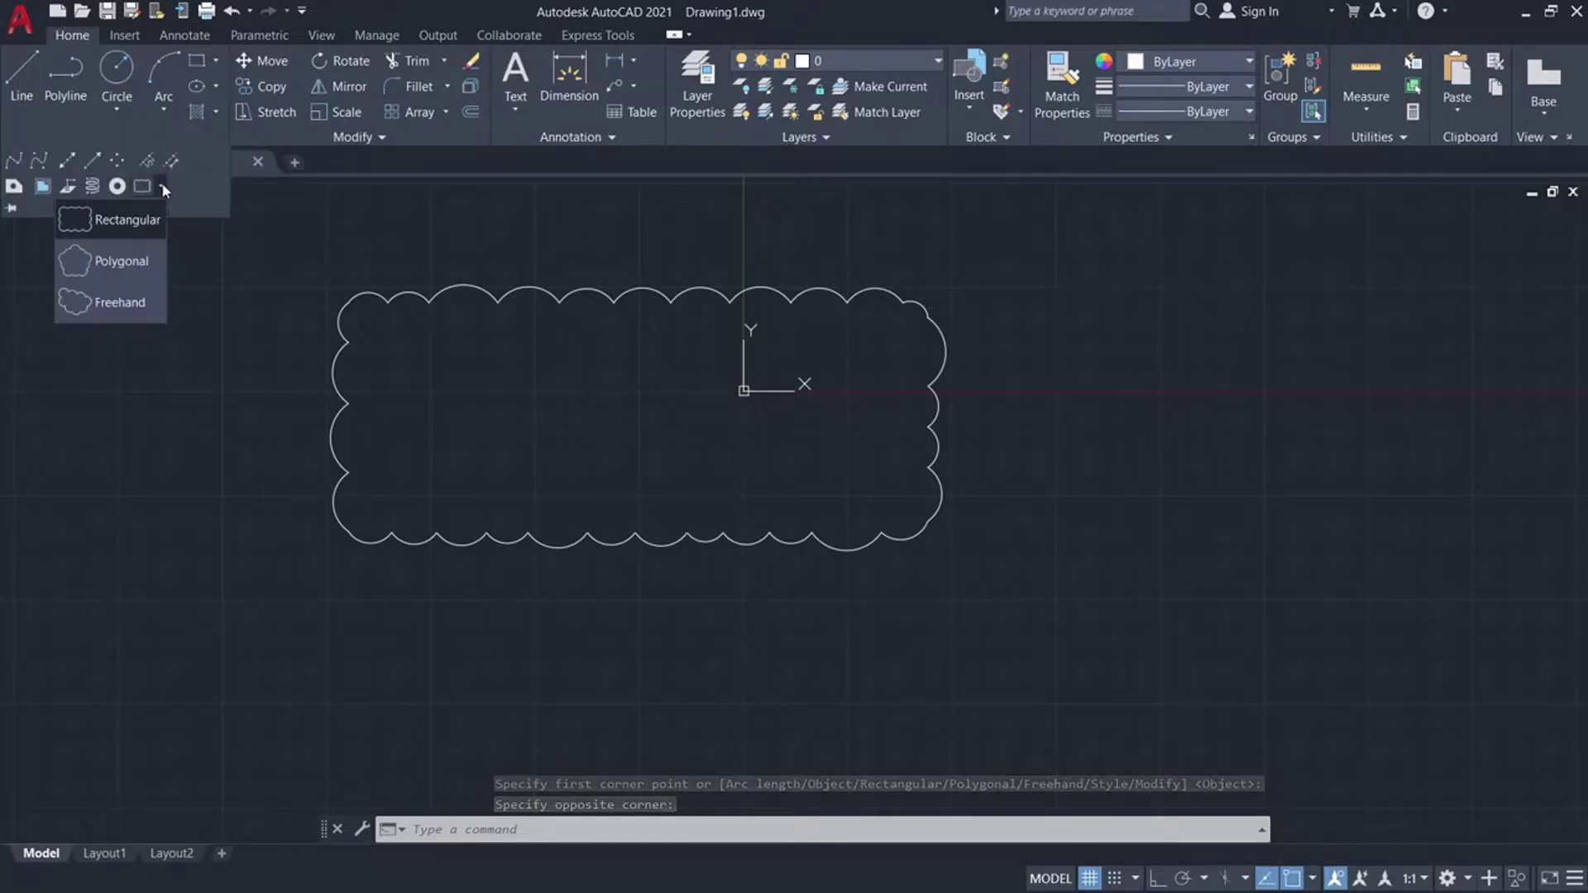
{"action": "left_click", "coordinate": [129, 267]}
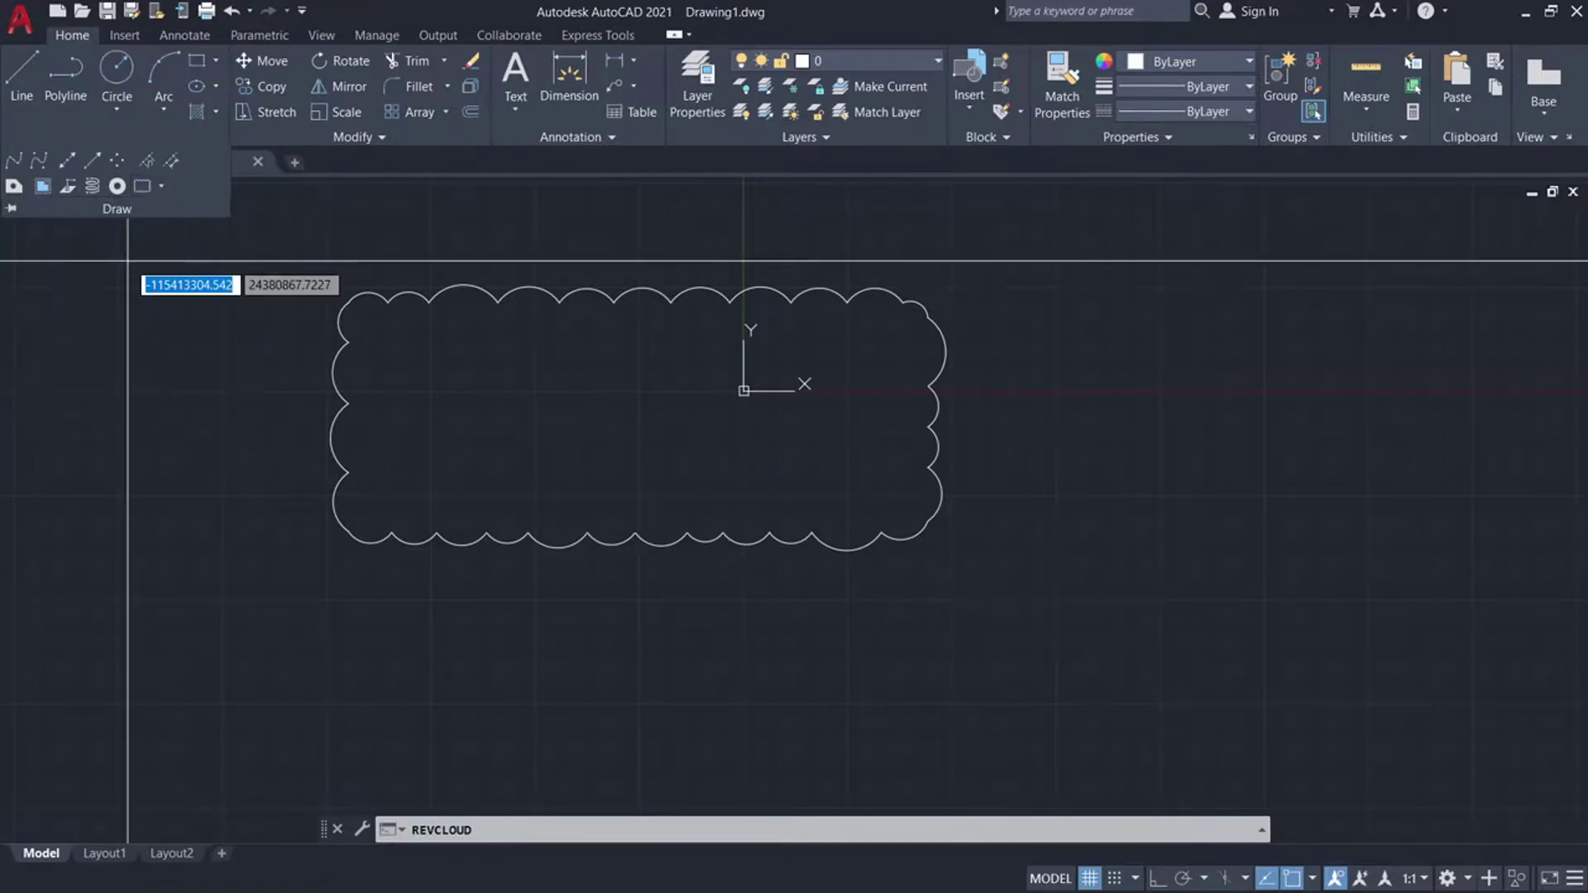
{"action": "left_click", "coordinate": [1194, 278]}
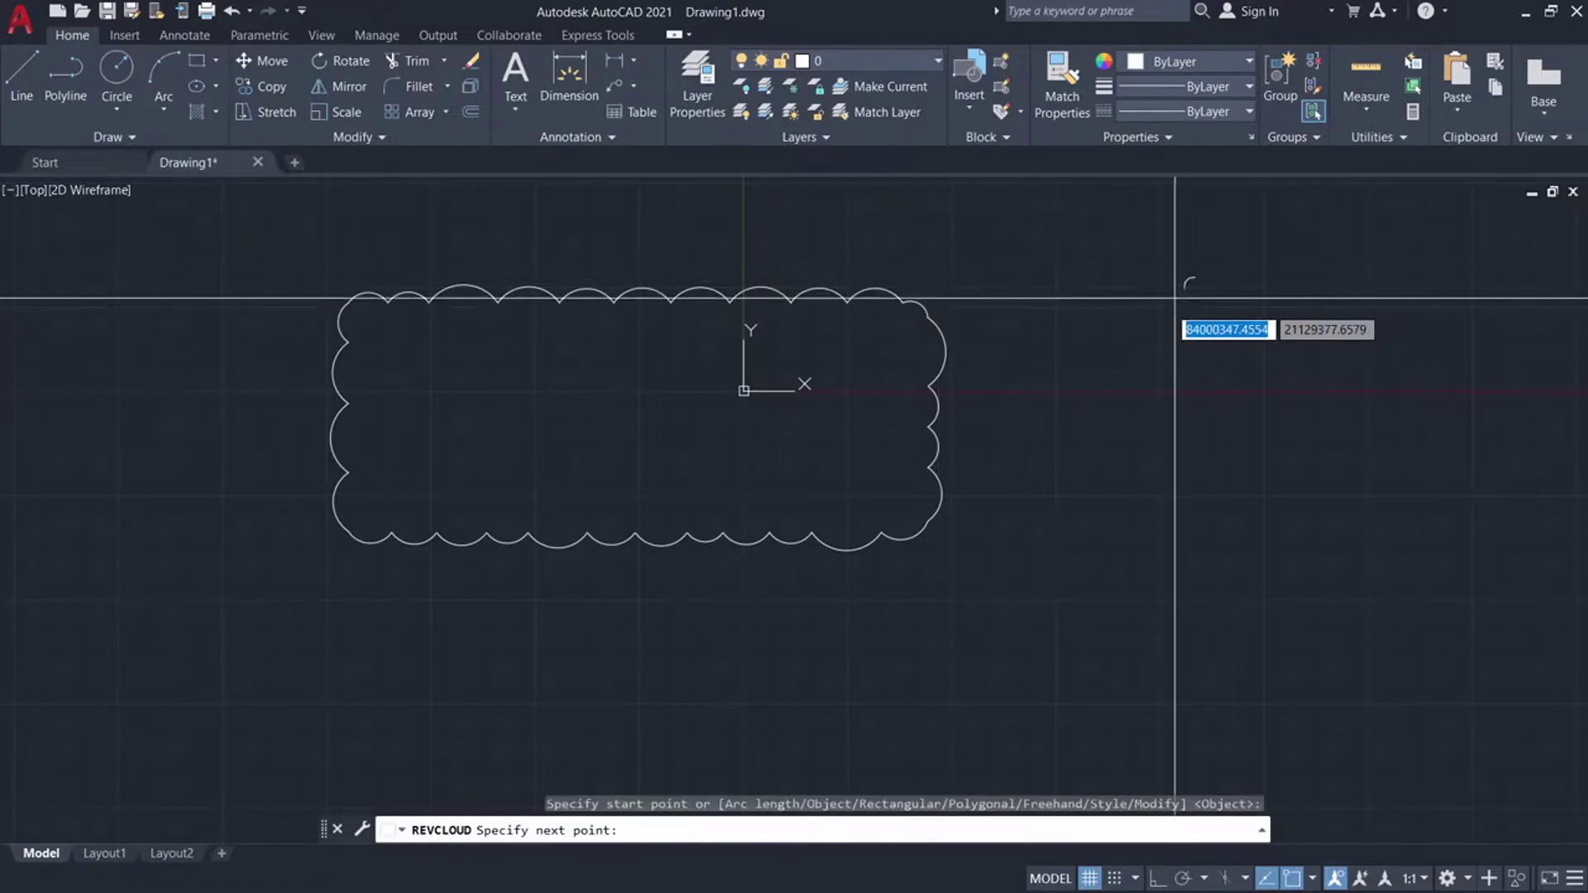
{"action": "left_click", "coordinate": [1064, 529]}
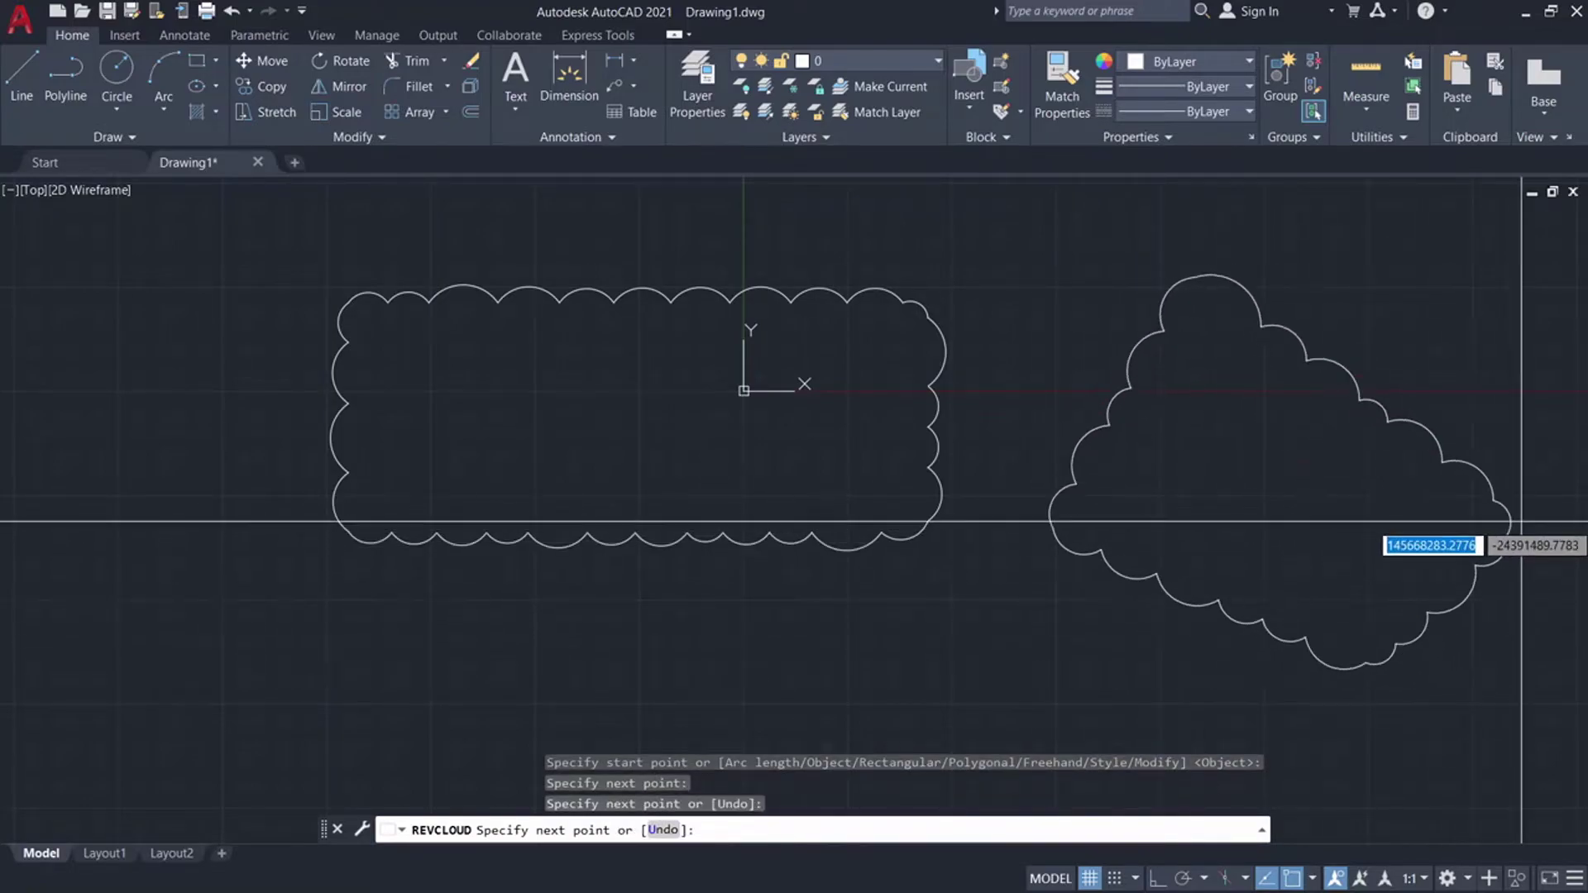
{"action": "left_click", "coordinate": [1453, 513]}
{"action": "left_click", "coordinate": [1449, 331]}
{"action": "left_click", "coordinate": [1443, 243]}
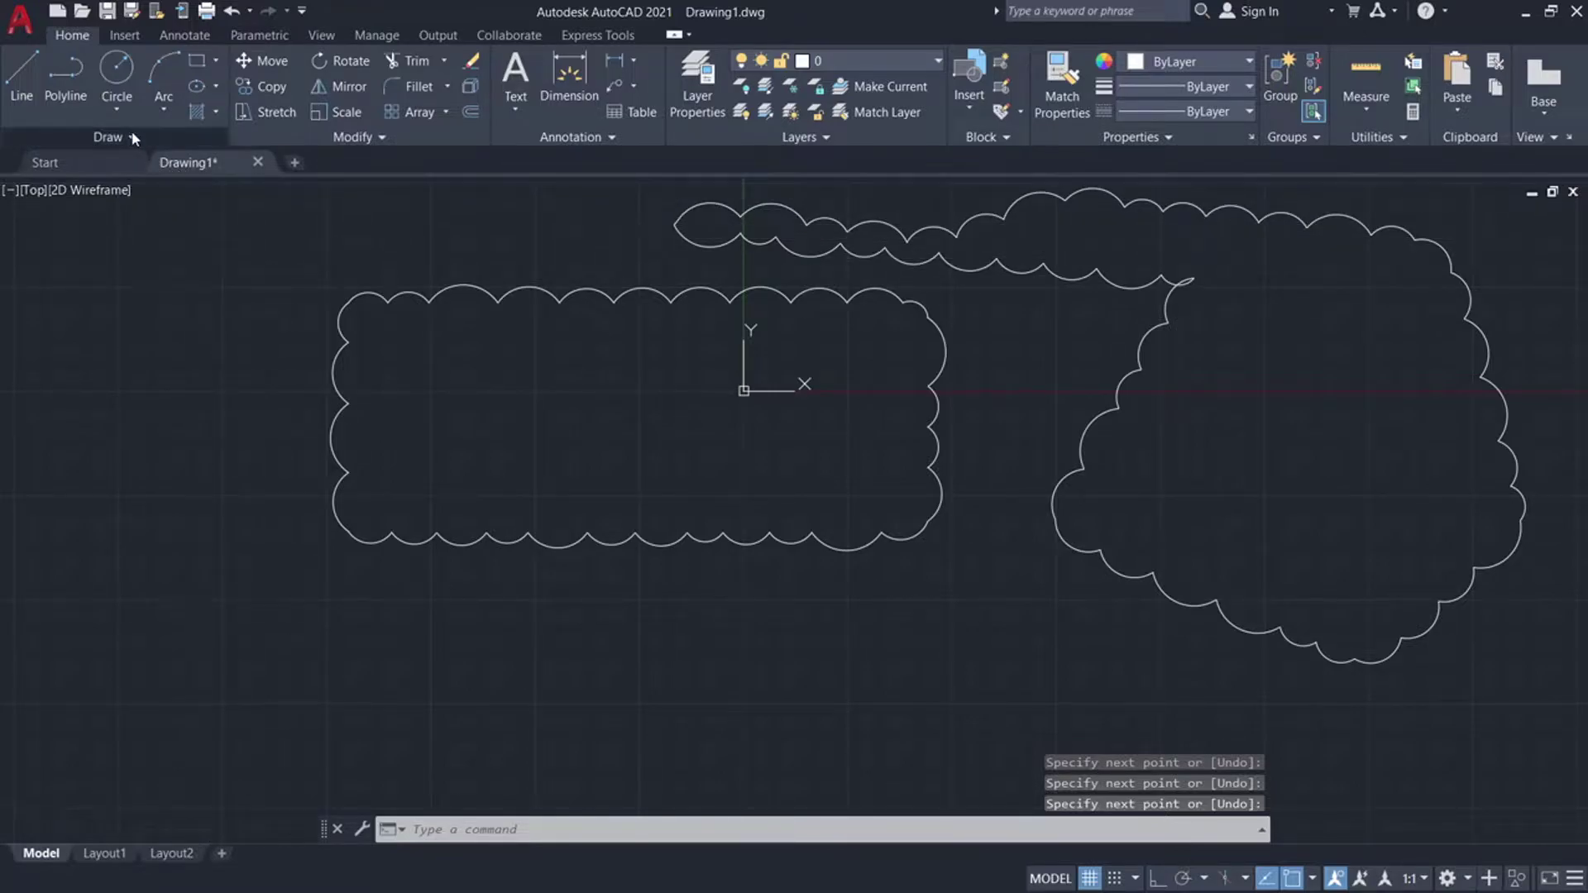
Step: Trace a large Freehand-style revision cloud below the rectangular and polygonal clouds
{"action": "left_click", "coordinate": [161, 187]}
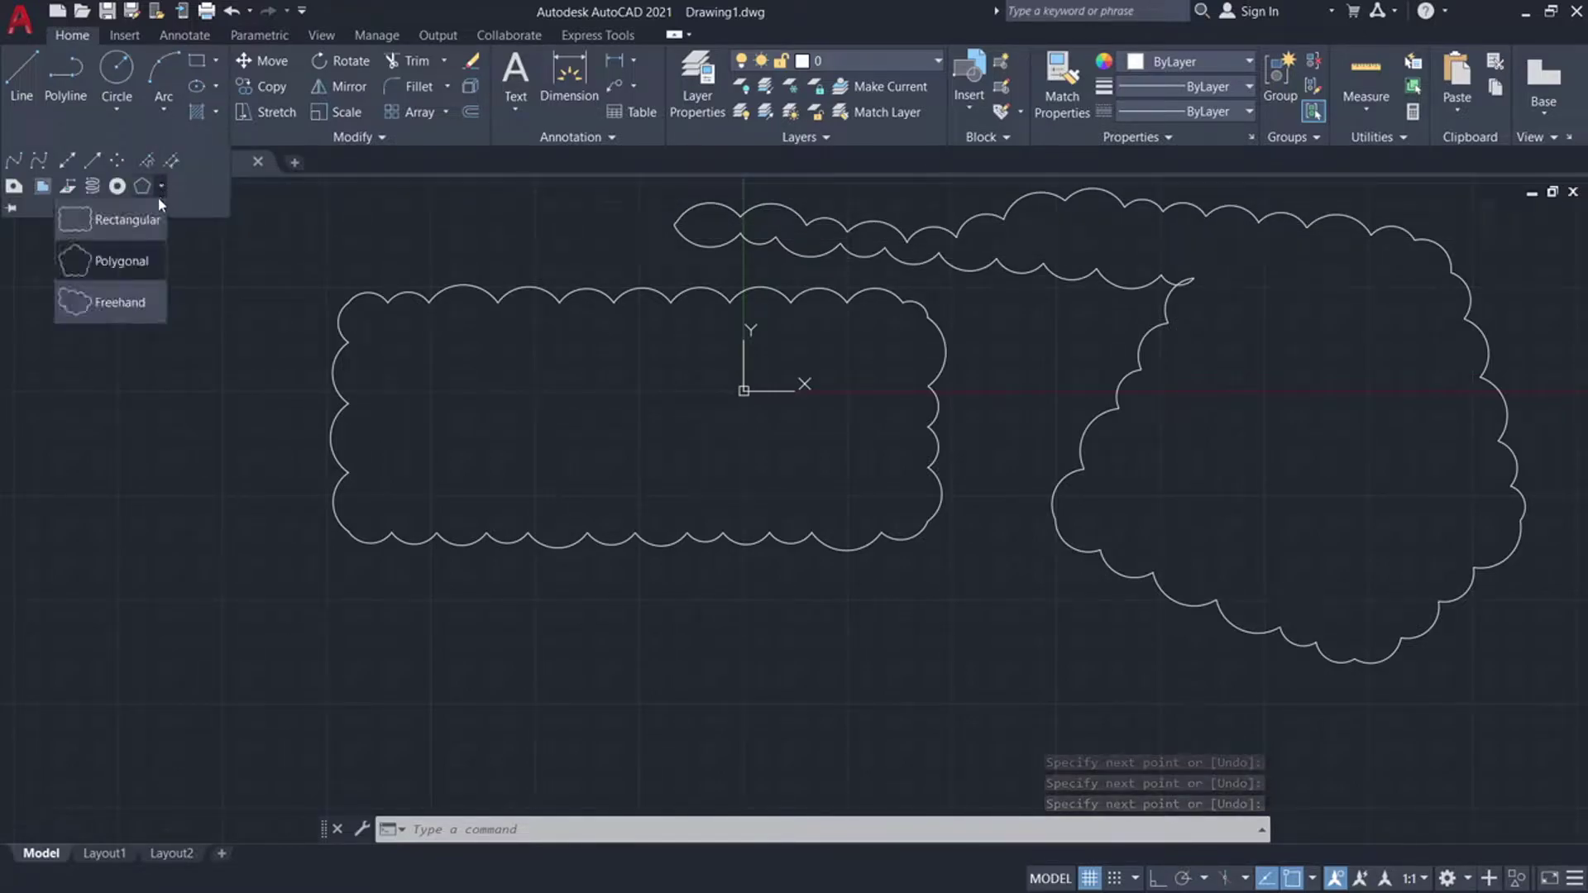
{"action": "left_click", "coordinate": [133, 312]}
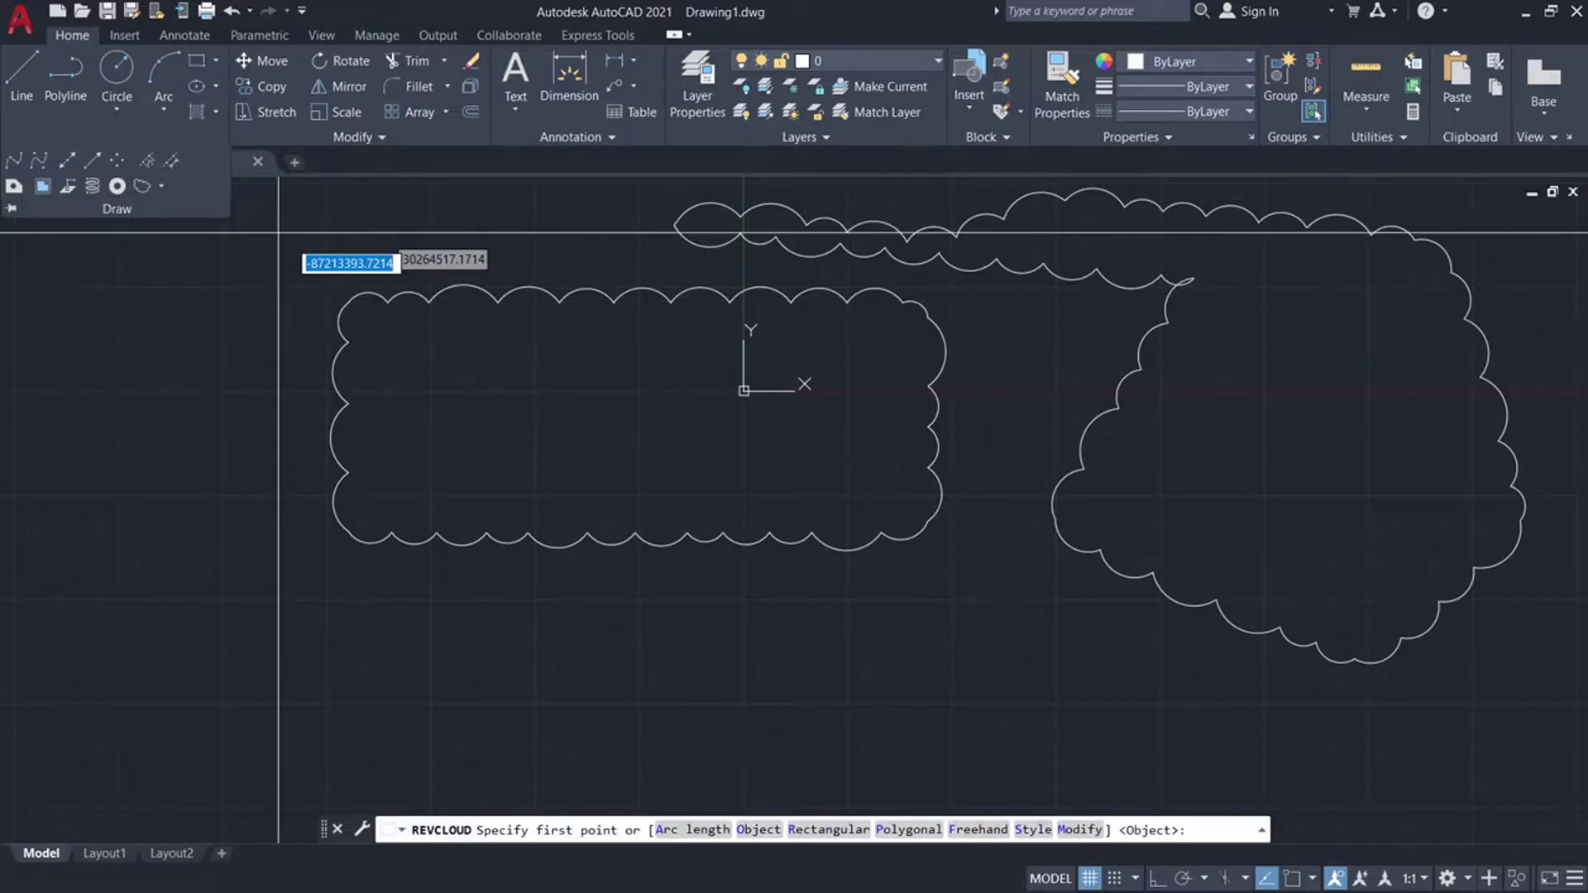
{"action": "scroll", "coordinate": [372, 331], "scroll_direction": "down", "scroll_amount": 5}
{"action": "left_click", "coordinate": [323, 452]}
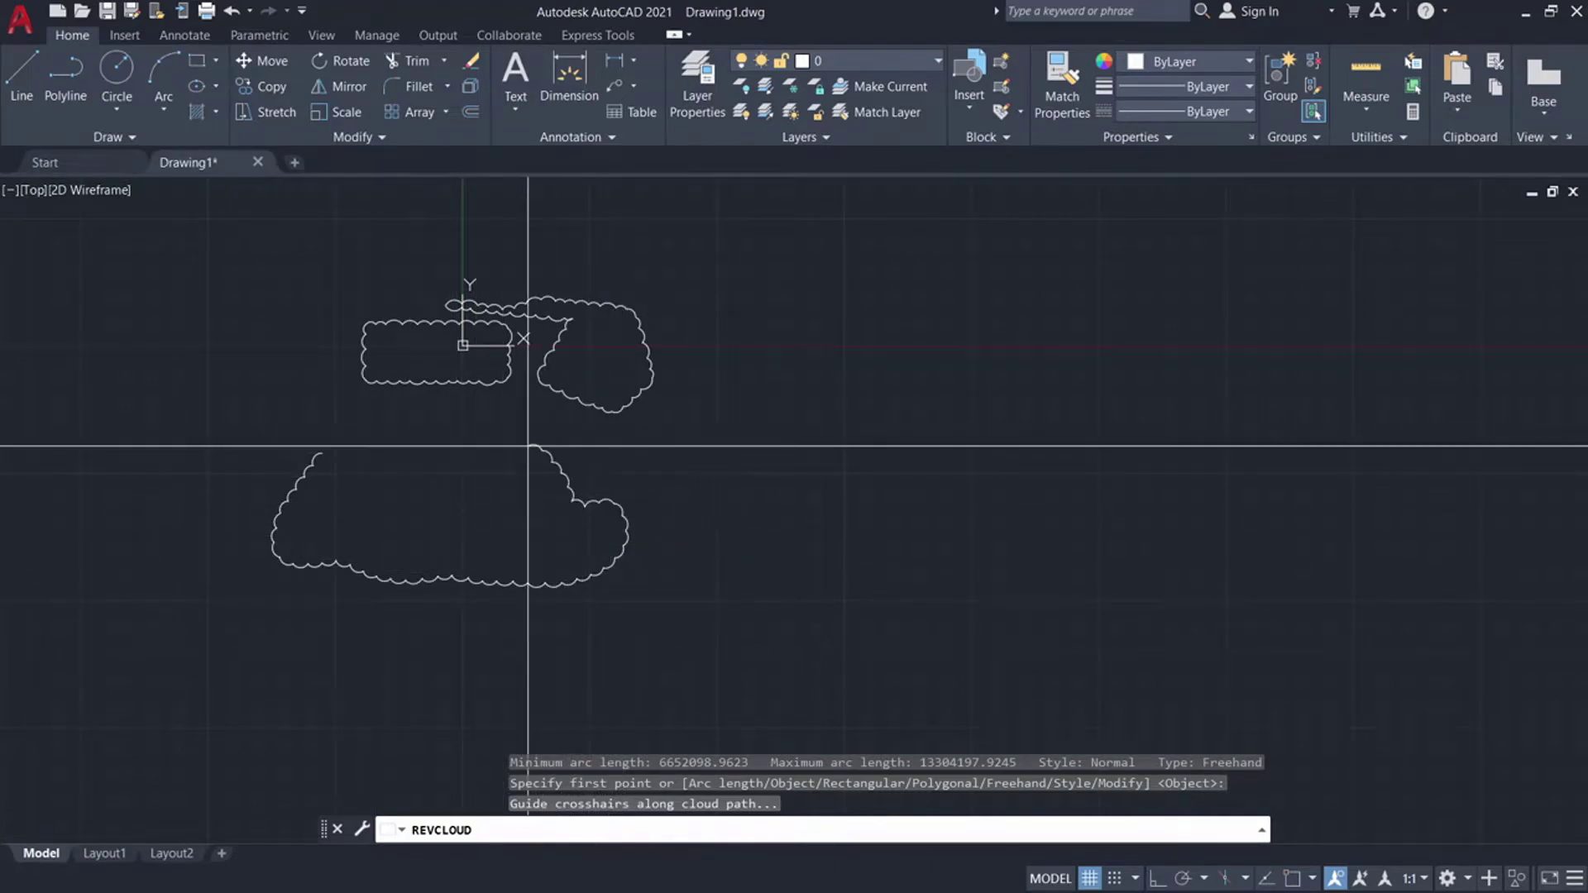
{"action": "scroll", "coordinate": [345, 439], "scroll_direction": "up", "scroll_amount": 2}
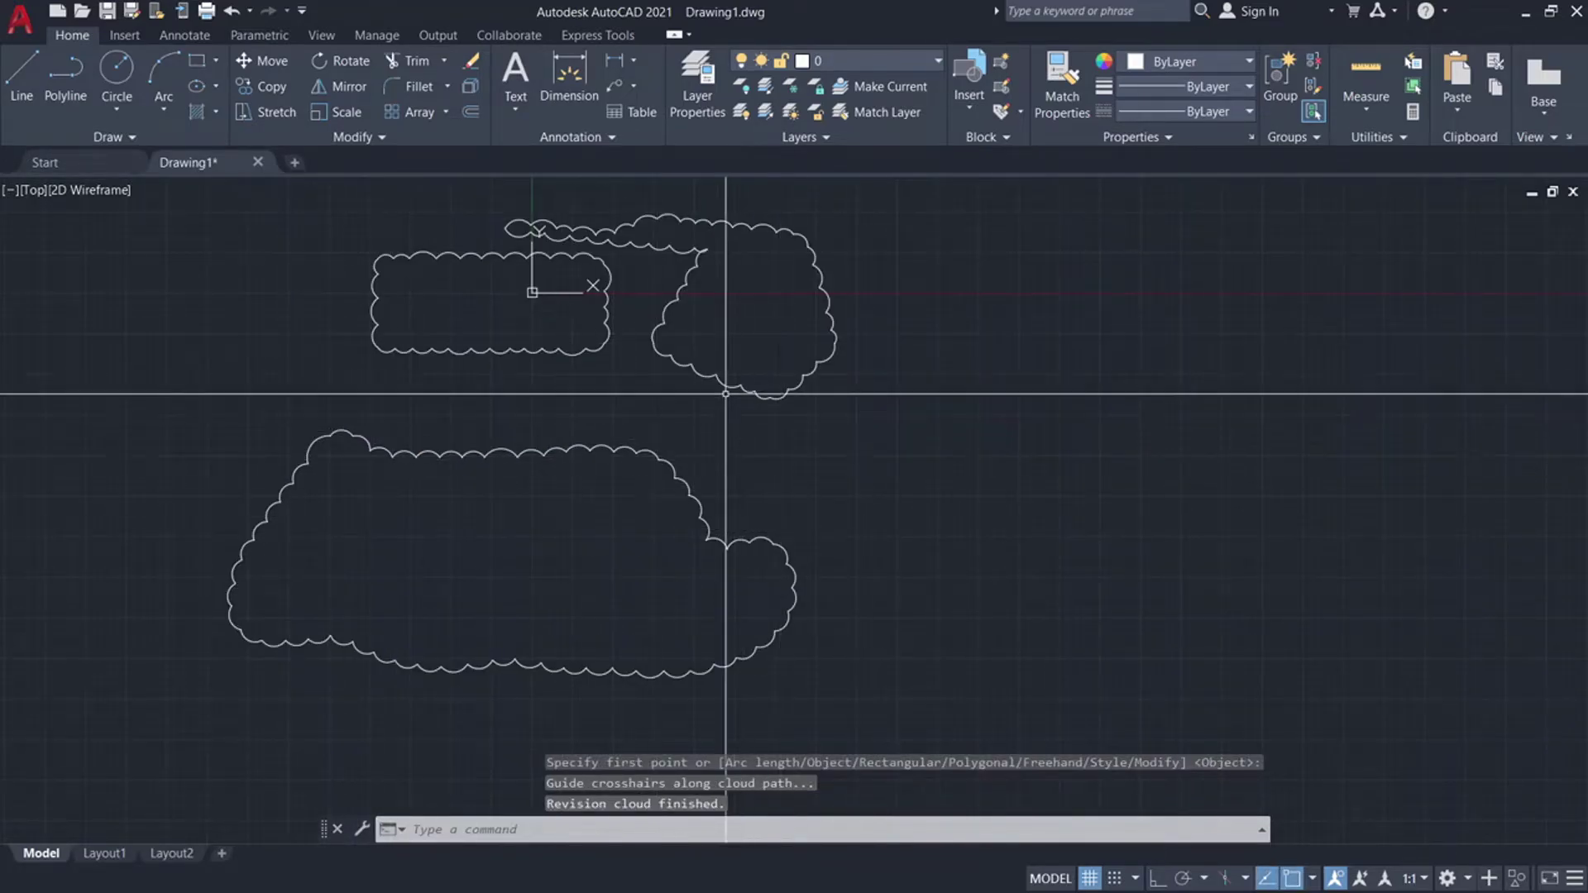
{"action": "scroll", "coordinate": [495, 419], "scroll_direction": "down", "scroll_amount": 4}
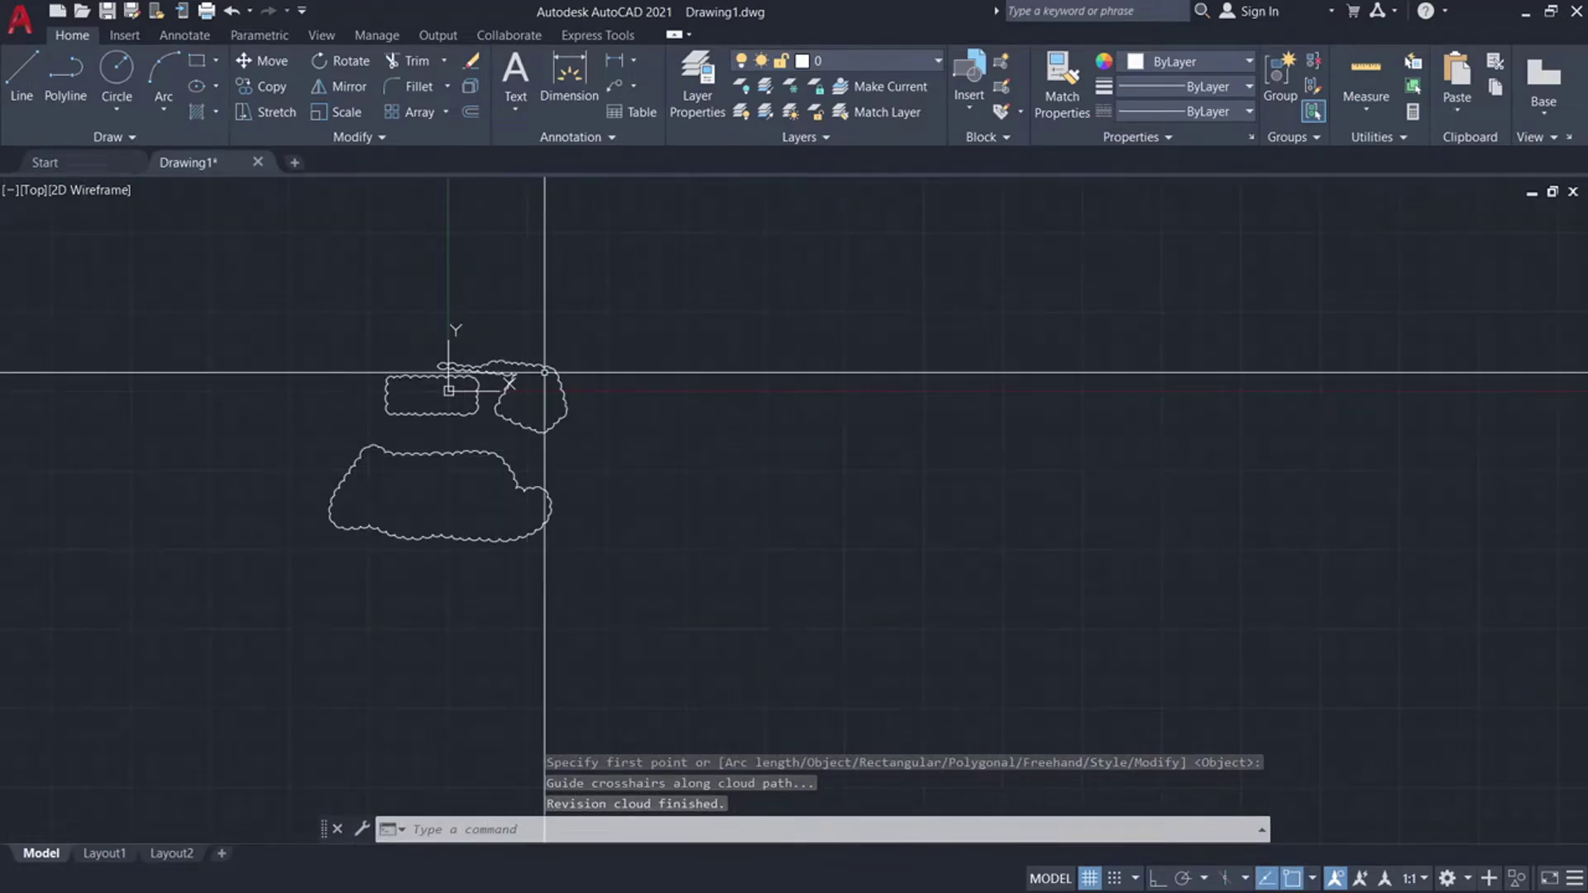
{"action": "left_click", "coordinate": [655, 619]}
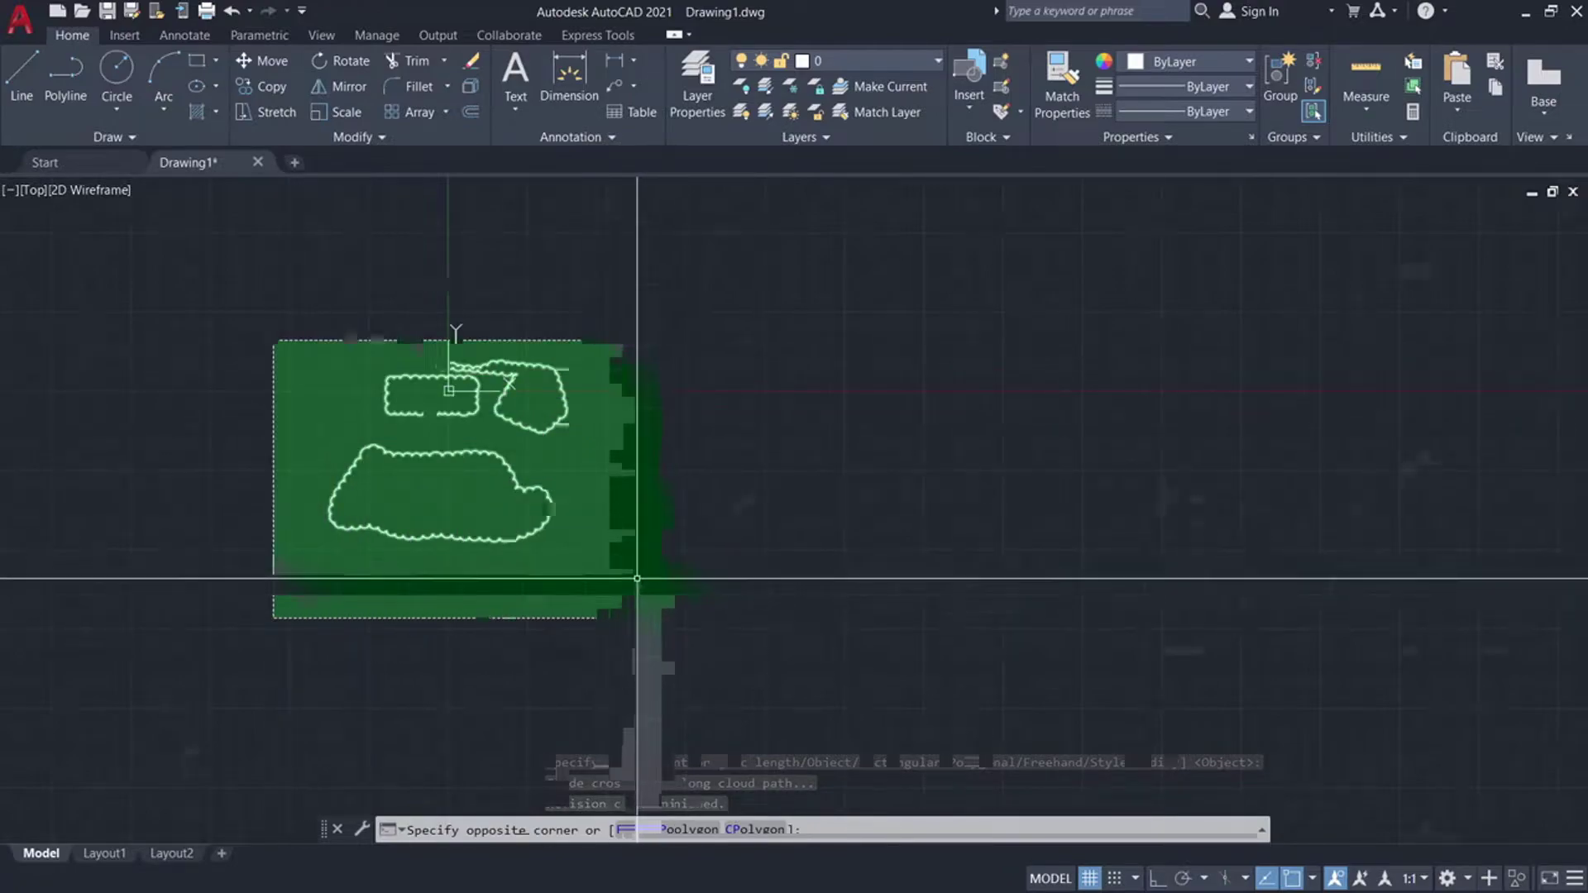
Step: Set a longer REVCLOUD arc length by two picks and trace a new freehand cloud
{"action": "type", "text": "RE"}
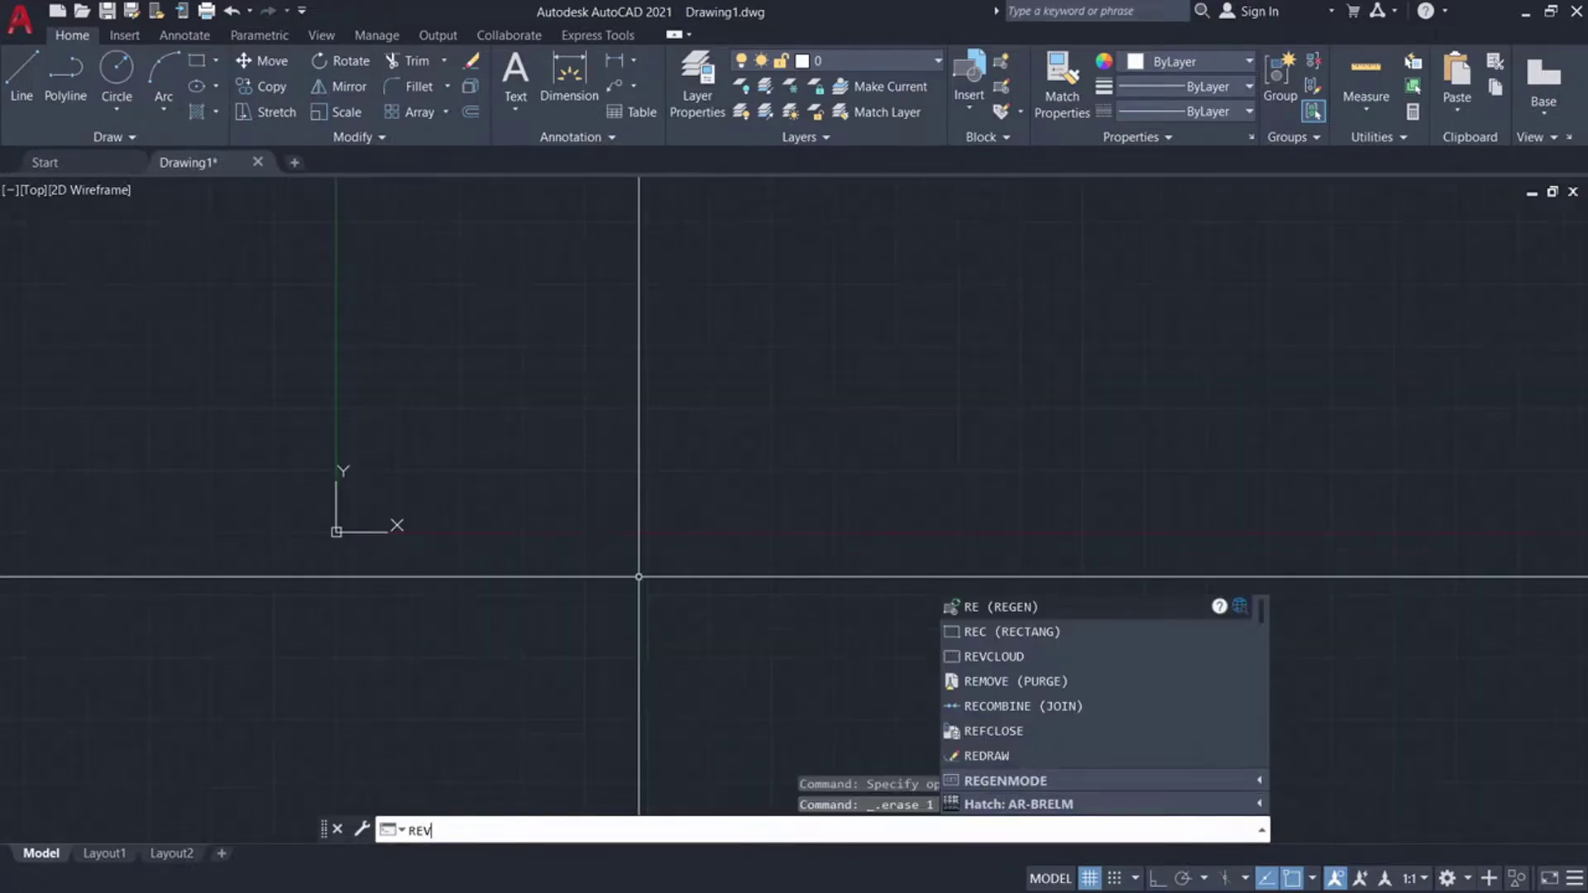
{"action": "type", "text": "V"}
{"action": "key", "text": "Return"}
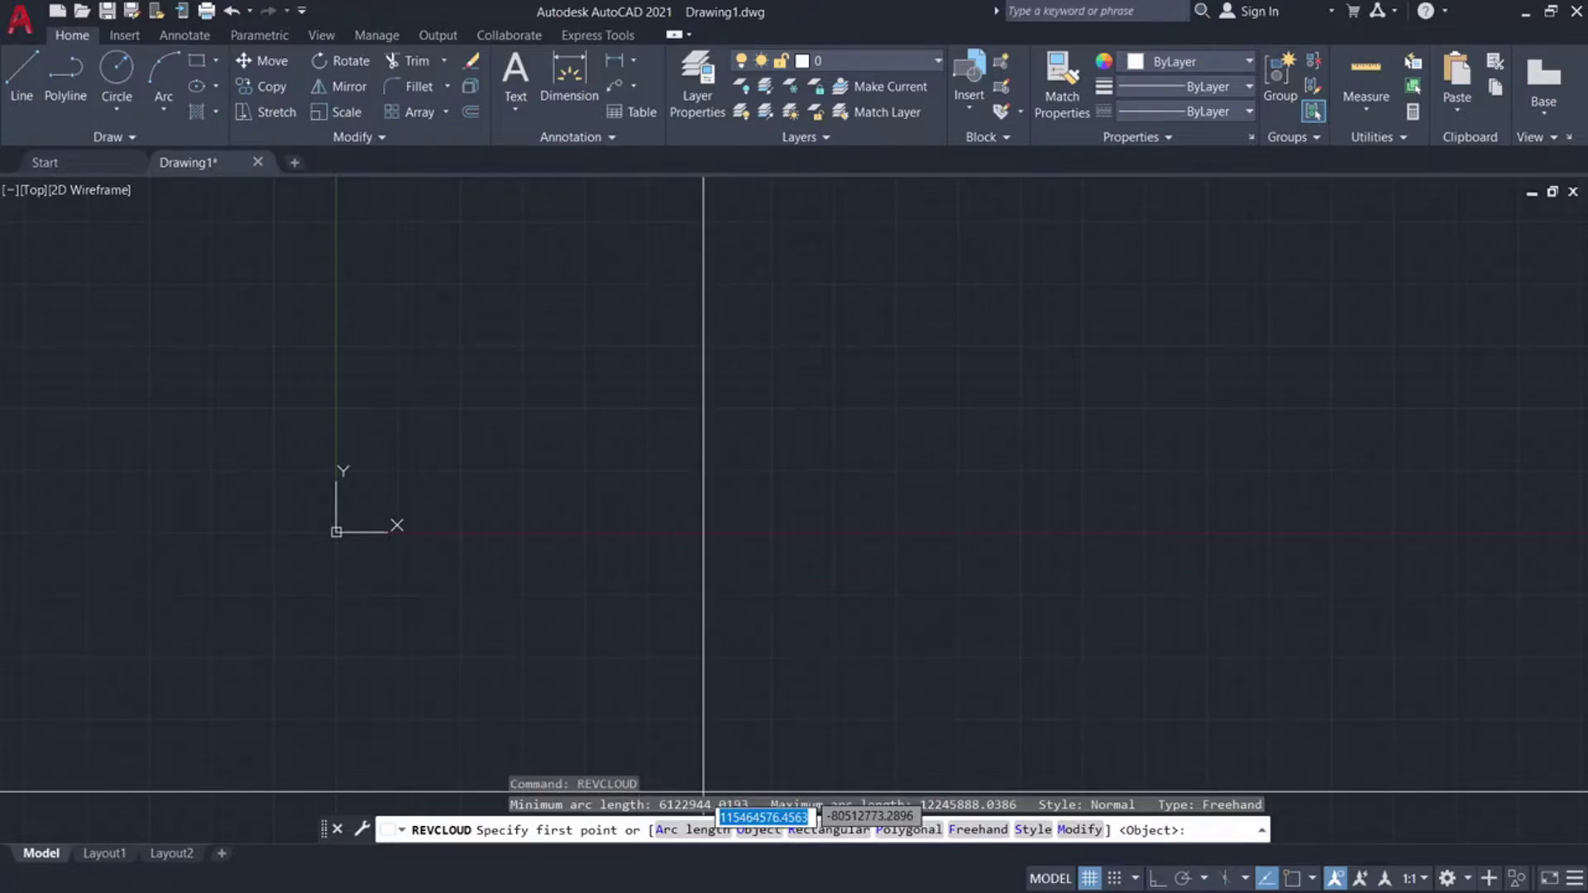
{"action": "left_click", "coordinate": [699, 831]}
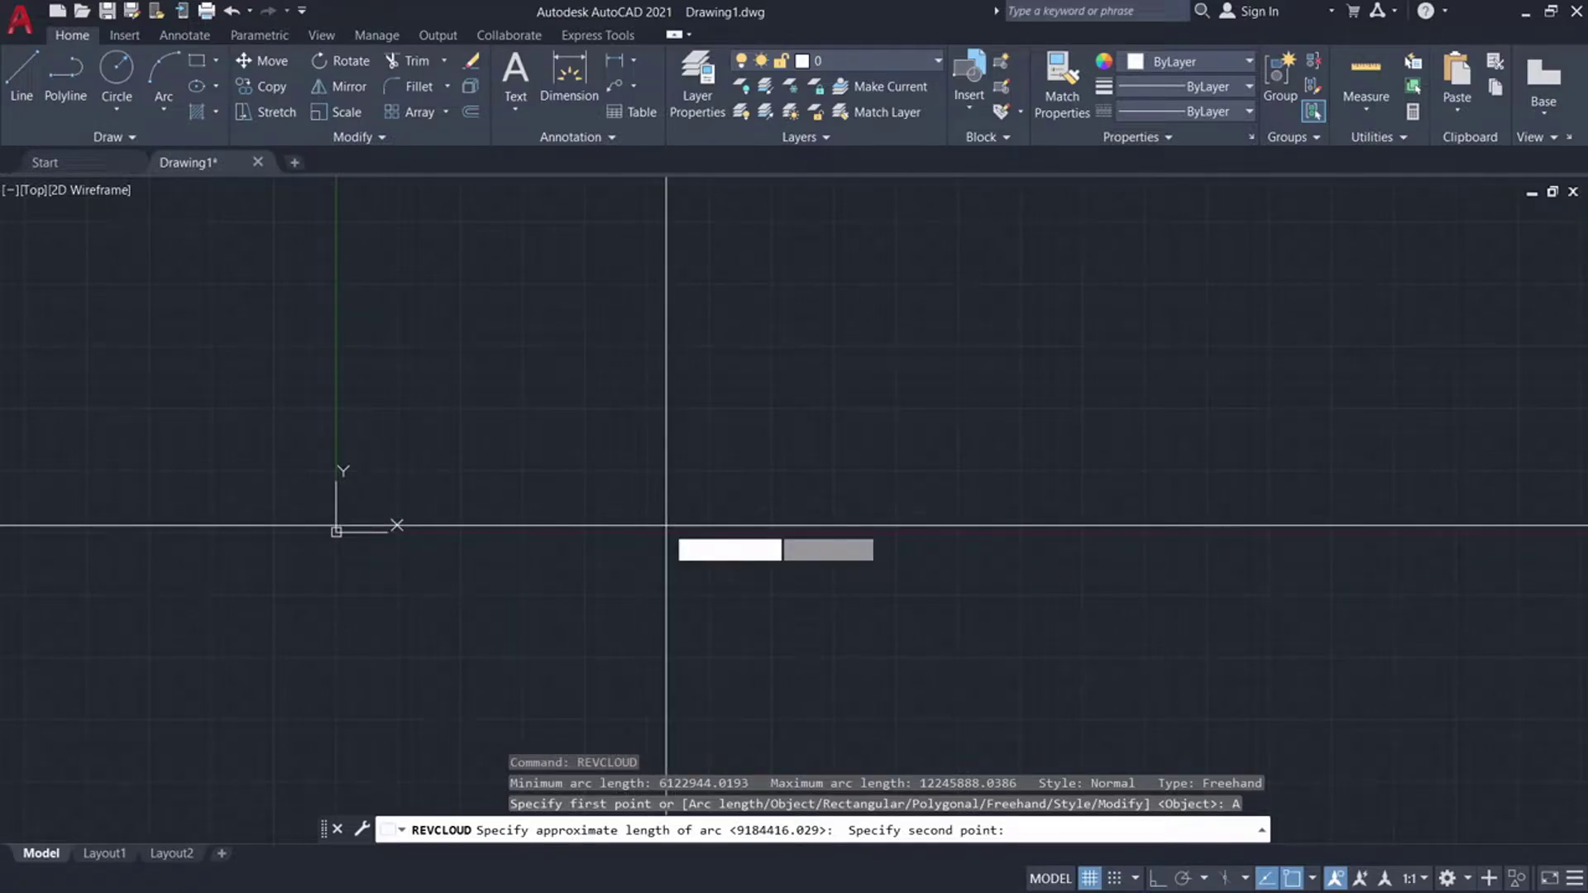
{"action": "left_click", "coordinate": [659, 552]}
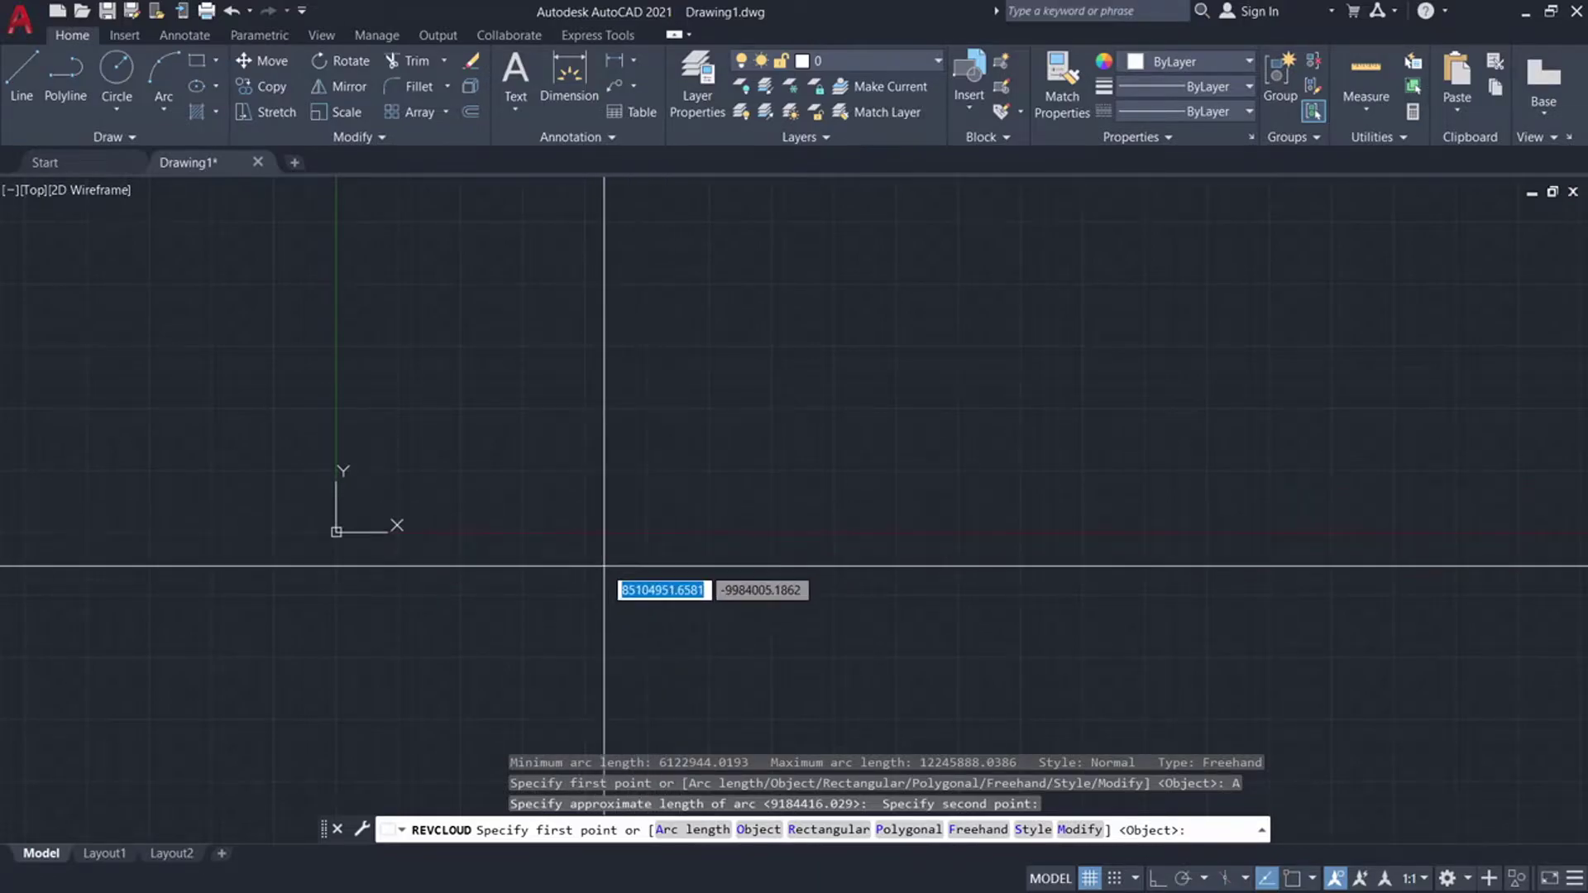
{"action": "left_click", "coordinate": [648, 521]}
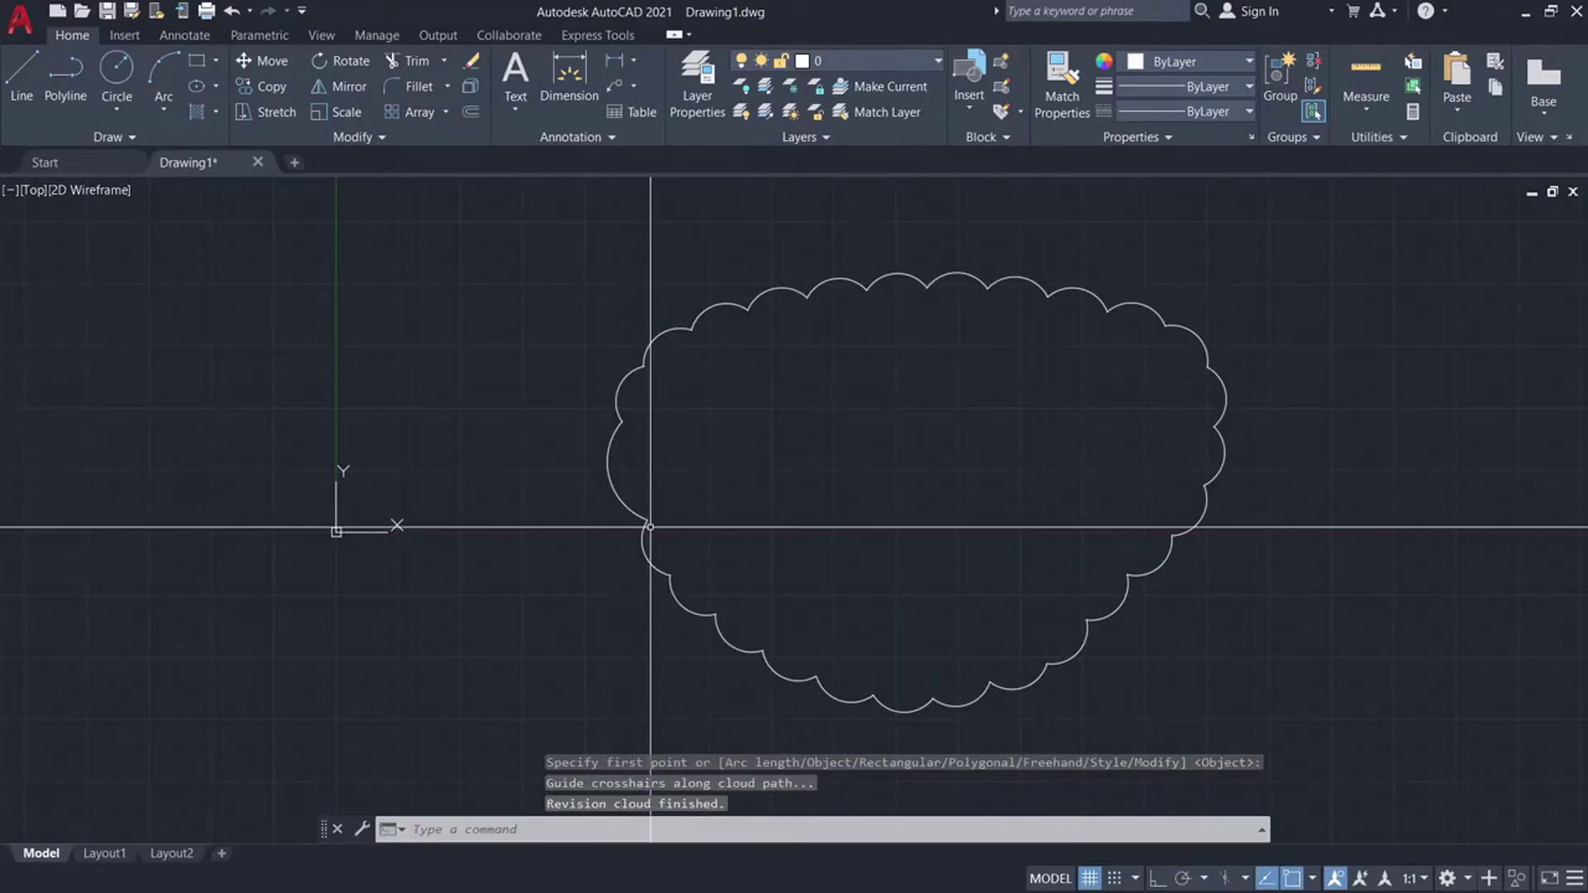
Step: Cancel the repeated revision cloud and draw a circle by centre and radius
{"action": "scroll", "coordinate": [553, 471], "scroll_direction": "down", "scroll_amount": 4}
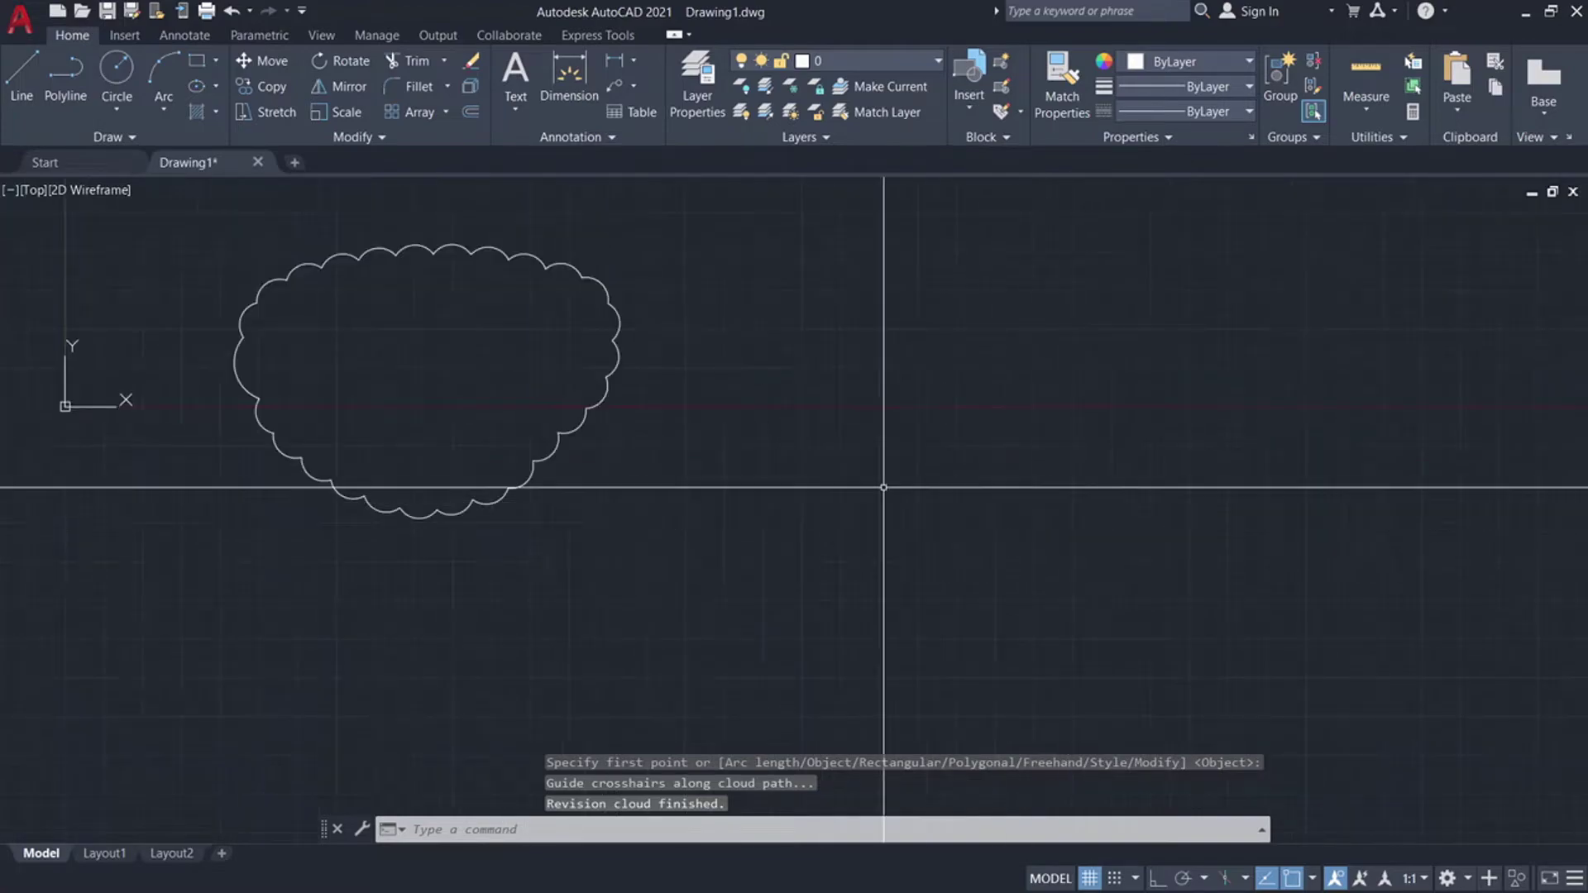
{"action": "key", "text": "Return"}
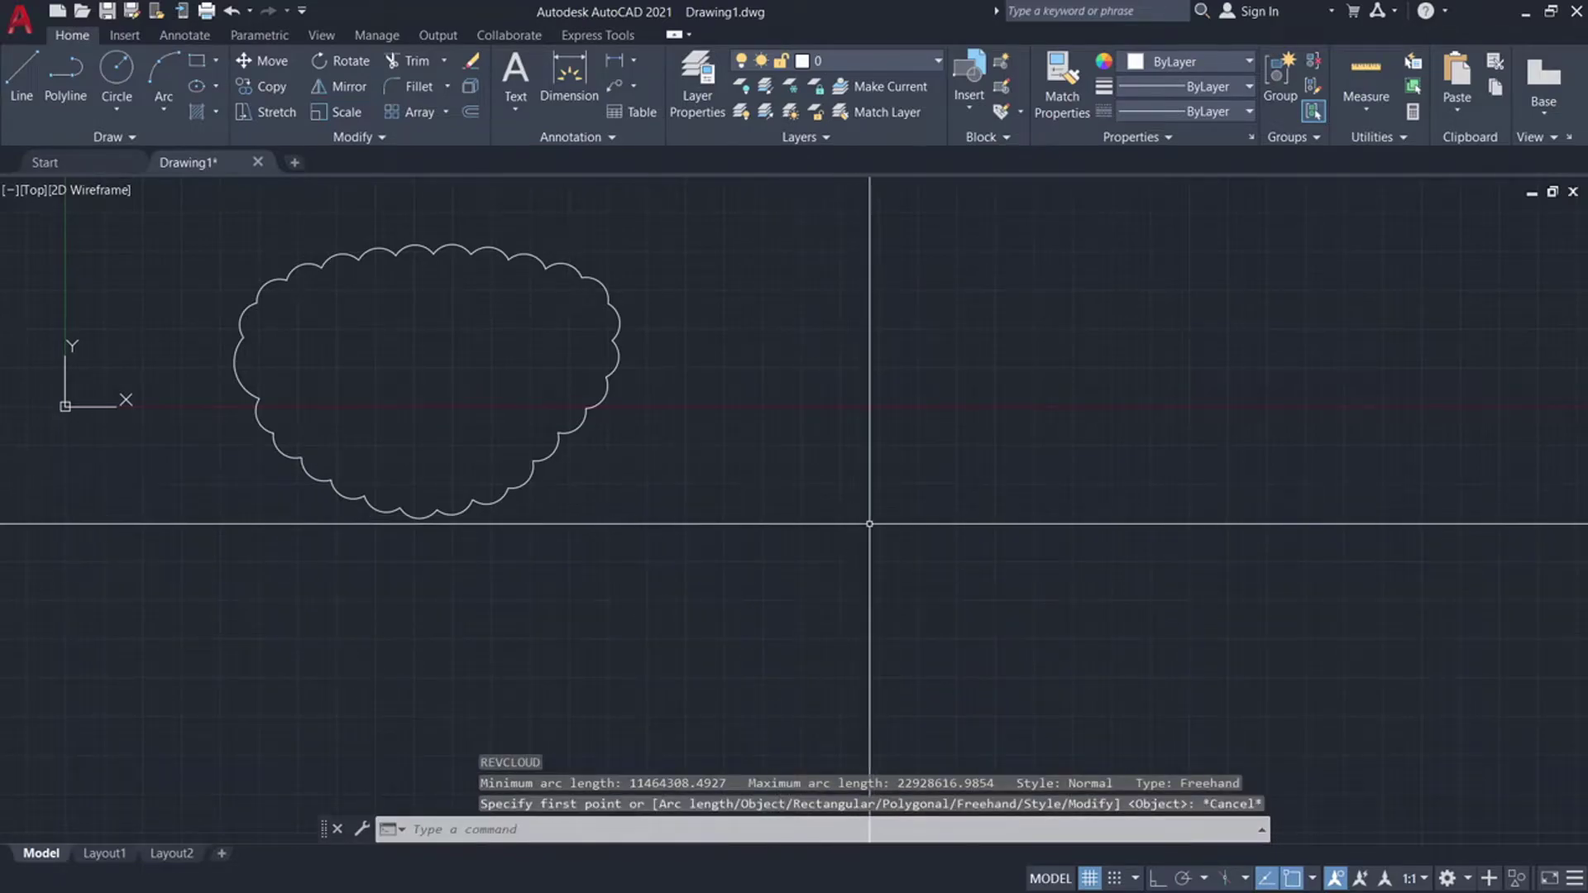
{"action": "key", "text": "Escape"}
{"action": "type", "text": "c"}
{"action": "key", "text": "Return"}
{"action": "left_click", "coordinate": [895, 354]}
{"action": "left_click", "coordinate": [958, 416]}
Step: Draw a rectangle to the right of the circle
{"action": "type", "text": "re"}
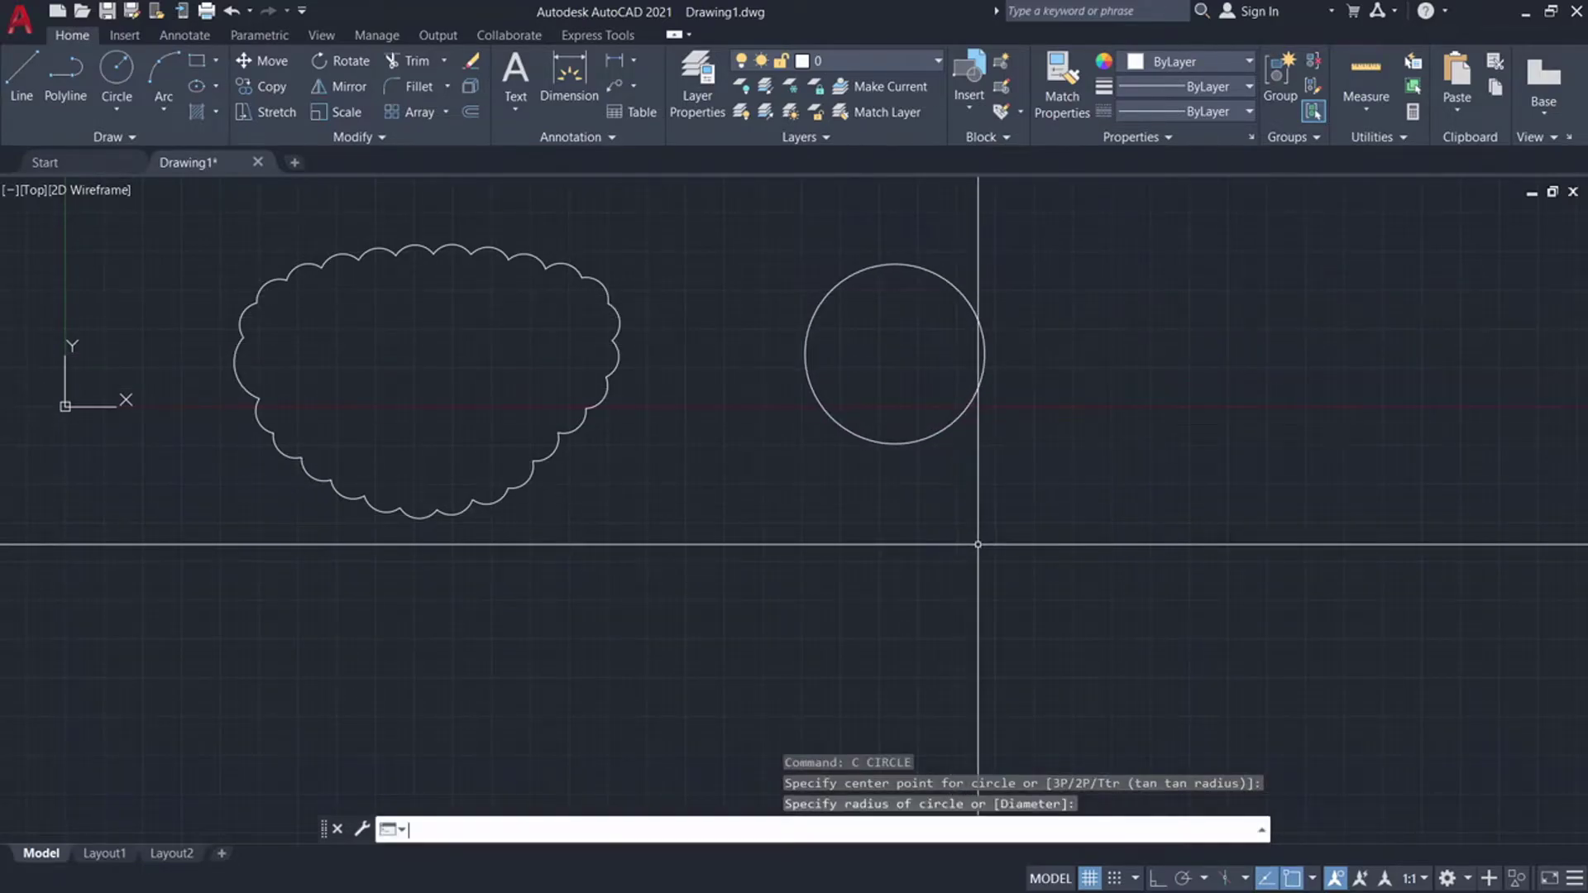
{"action": "type", "text": "c"}
{"action": "key", "text": "Return"}
{"action": "left_click", "coordinate": [1169, 350]}
{"action": "left_click", "coordinate": [1404, 480]}
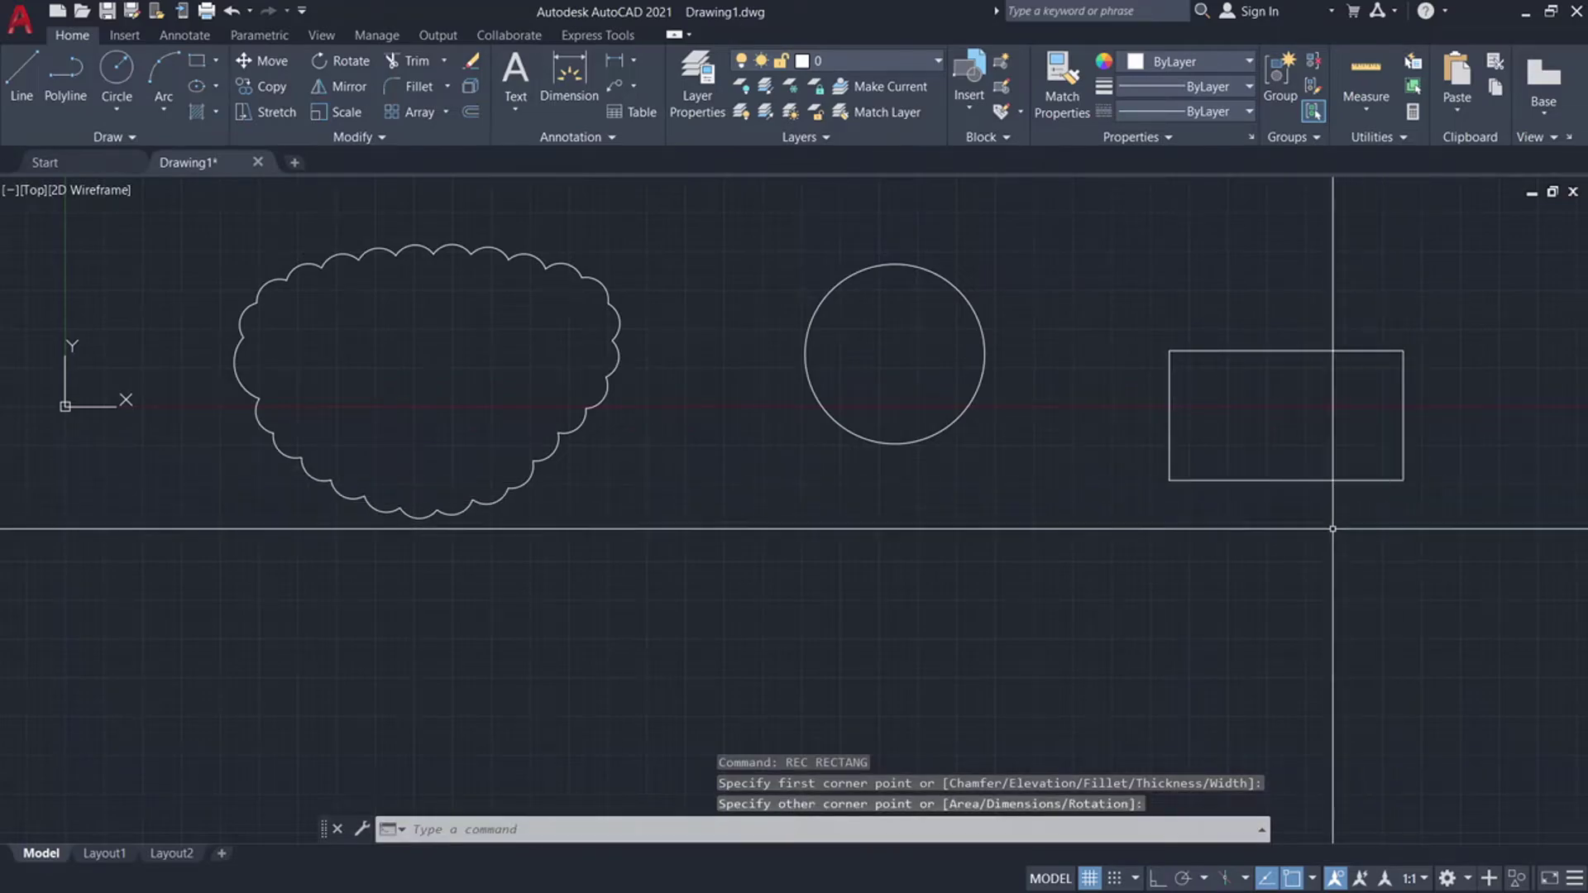
Step: Draw a seven-point zigzag polyline across the lower part of the drawing
{"action": "type", "text": "pl"}
{"action": "key", "text": "Return"}
{"action": "left_click", "coordinate": [532, 682]}
{"action": "left_click", "coordinate": [665, 588]}
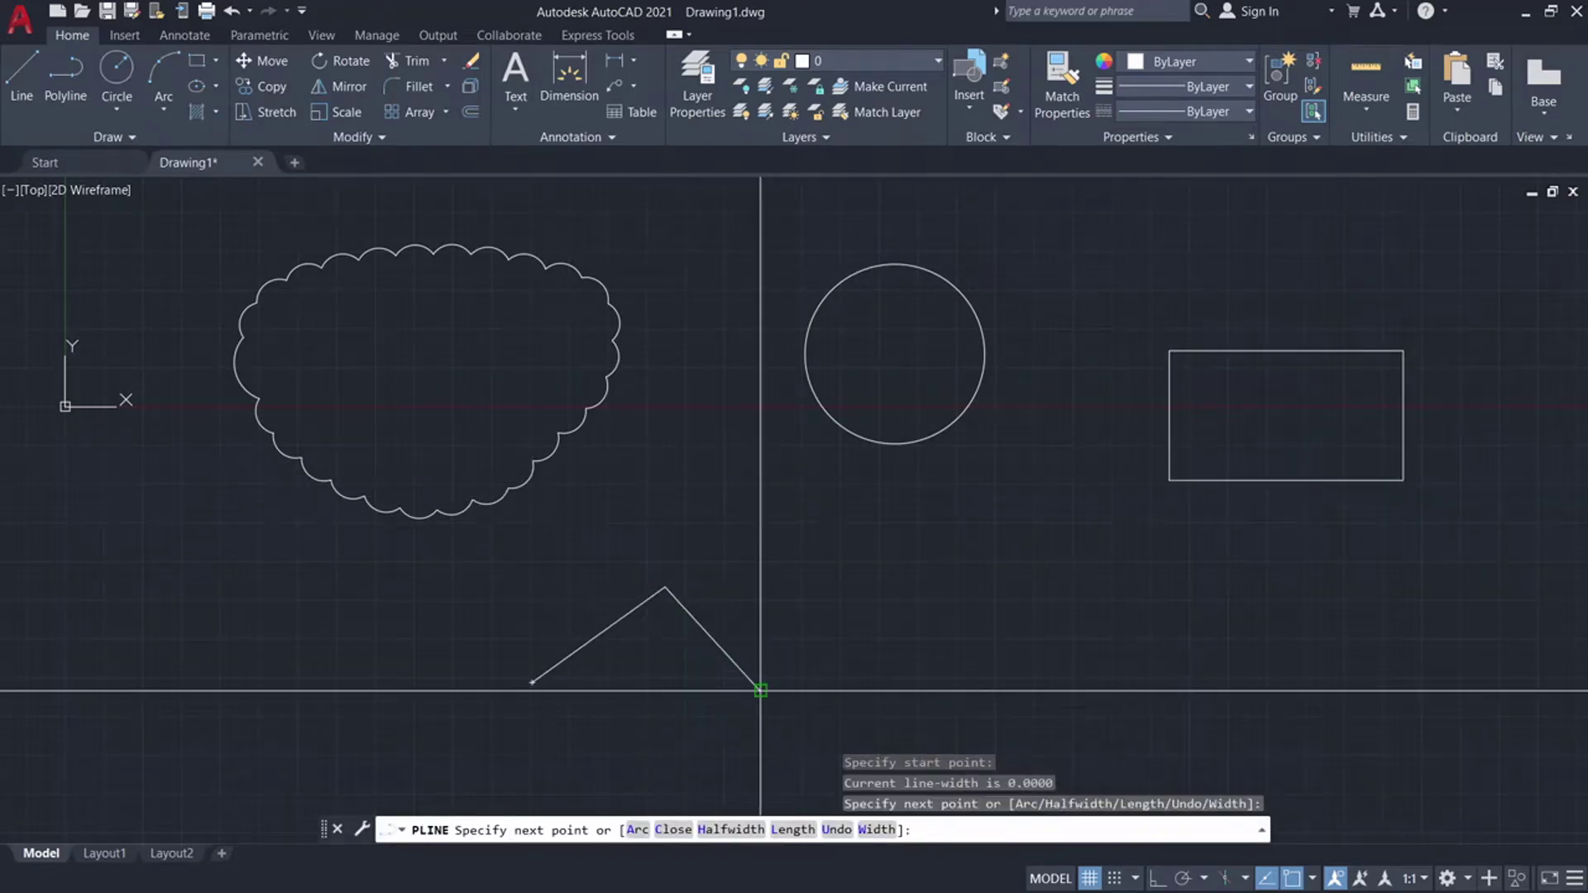
{"action": "left_click", "coordinate": [760, 690]}
{"action": "left_click", "coordinate": [866, 589]}
{"action": "left_click", "coordinate": [944, 669]}
{"action": "left_click", "coordinate": [991, 601]}
{"action": "left_click", "coordinate": [1112, 665]}
{"action": "key", "text": "Return"}
{"action": "scroll", "coordinate": [886, 602], "scroll_direction": "down", "scroll_amount": 4}
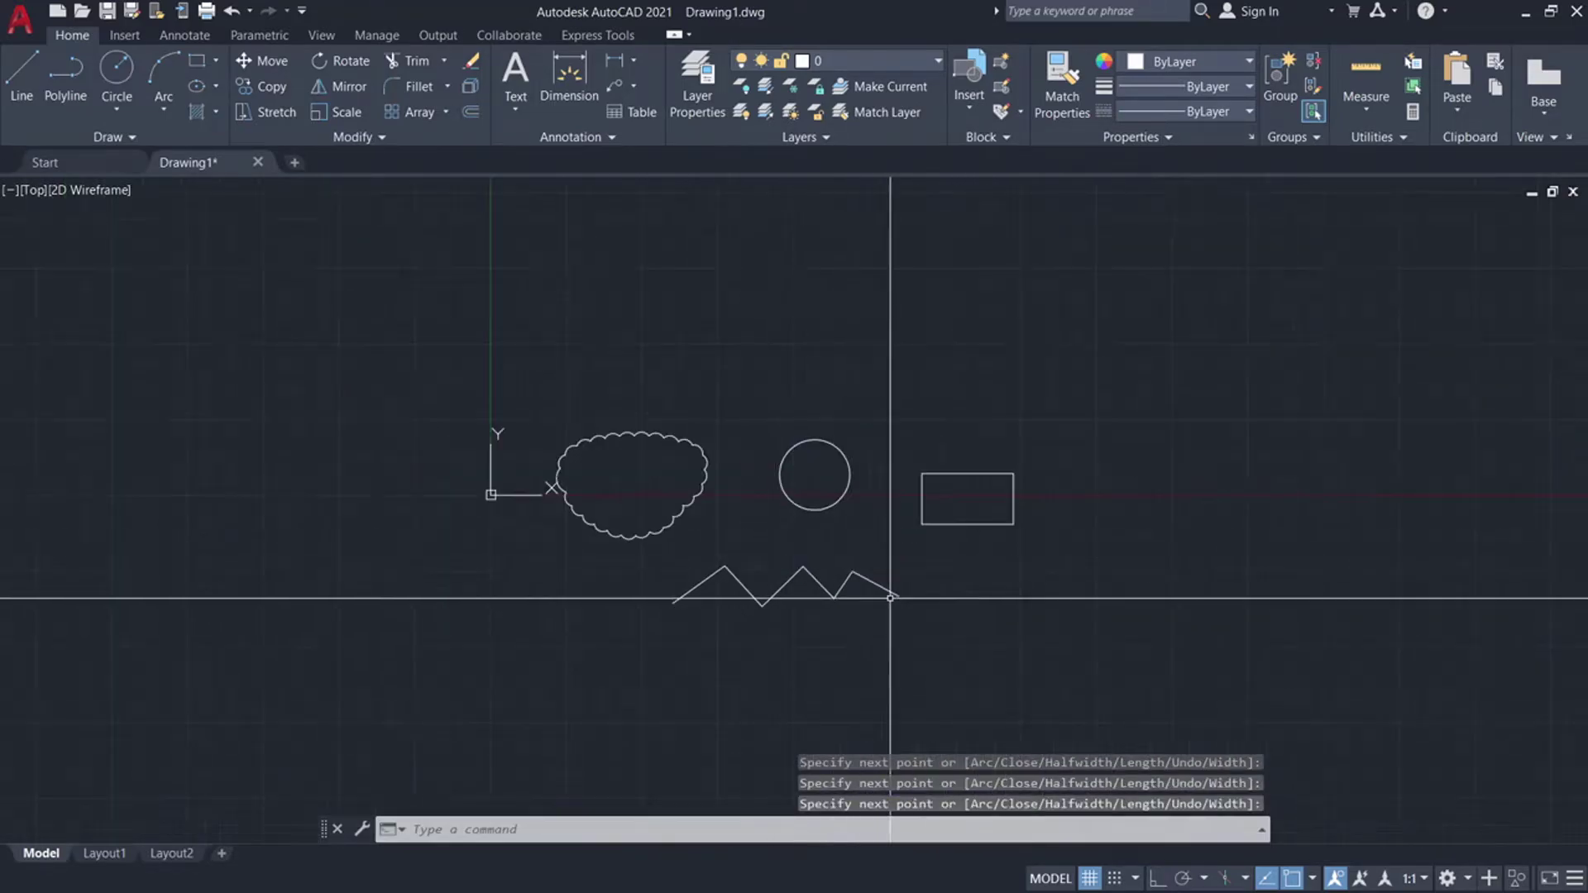
Step: Draw an ellipse from two axis endpoints and a width point
{"action": "type", "text": "el"}
{"action": "key", "text": "Return"}
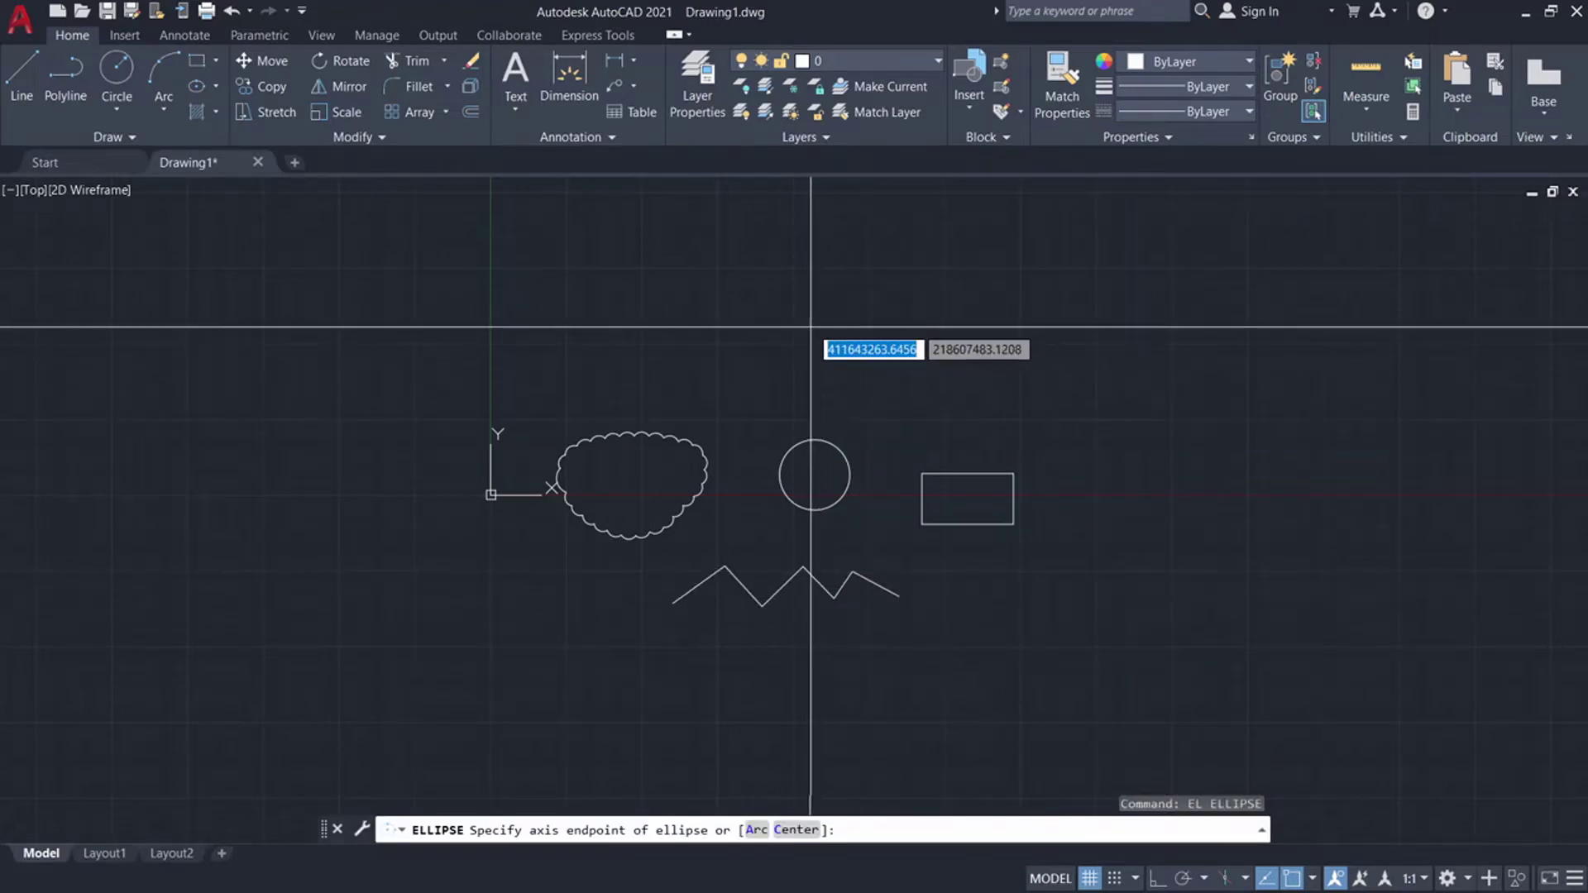
{"action": "left_click", "coordinate": [810, 325]}
{"action": "left_click", "coordinate": [919, 380]}
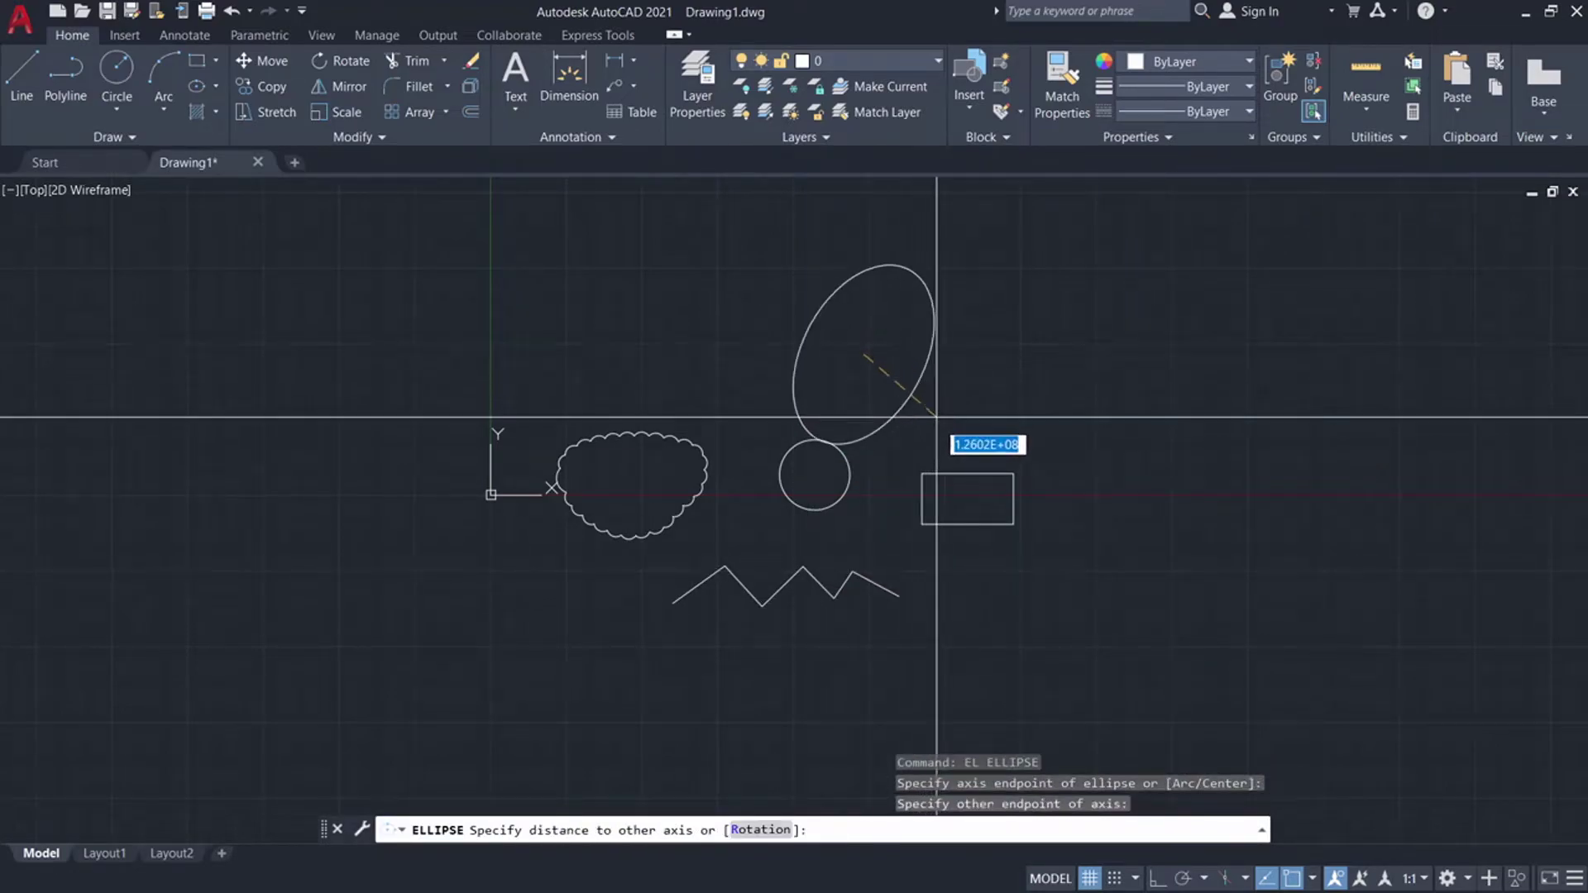
{"action": "left_click", "coordinate": [950, 284]}
{"action": "scroll", "coordinate": [950, 433], "scroll_direction": "up", "scroll_amount": 1}
{"action": "scroll", "coordinate": [855, 514], "scroll_direction": "up", "scroll_amount": 1}
{"action": "type", "text": "M"}
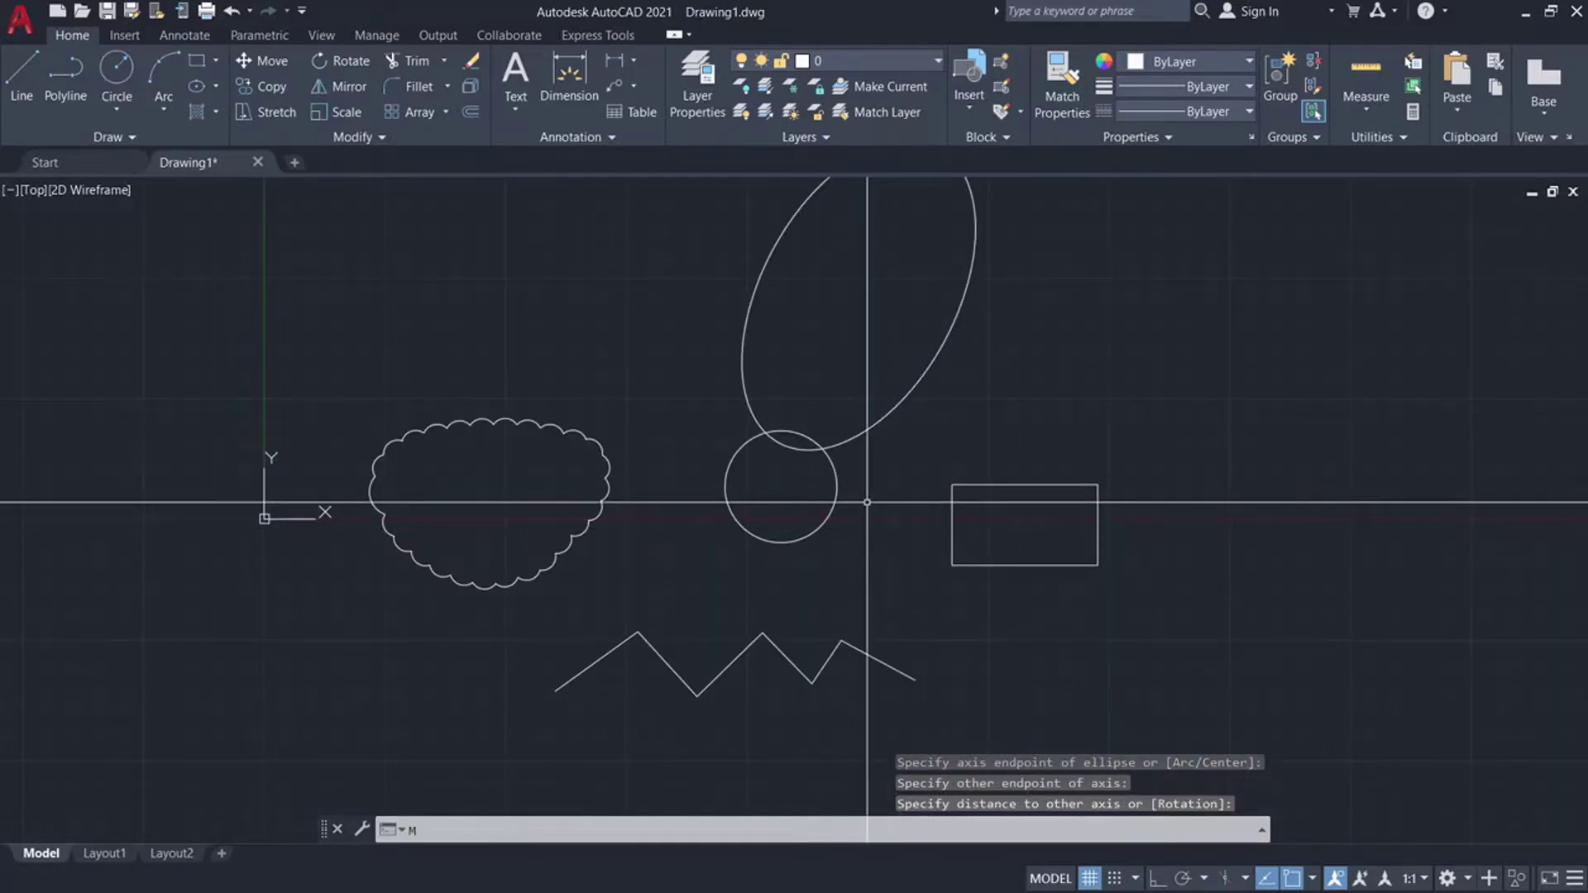
Step: Move the circle to sit above and right of the rectangle
{"action": "key", "text": "Return"}
{"action": "left_click", "coordinate": [831, 492]}
{"action": "key", "text": "Return"}
{"action": "left_click", "coordinate": [780, 486]}
{"action": "left_click", "coordinate": [1121, 352]}
{"action": "key", "text": "Return"}
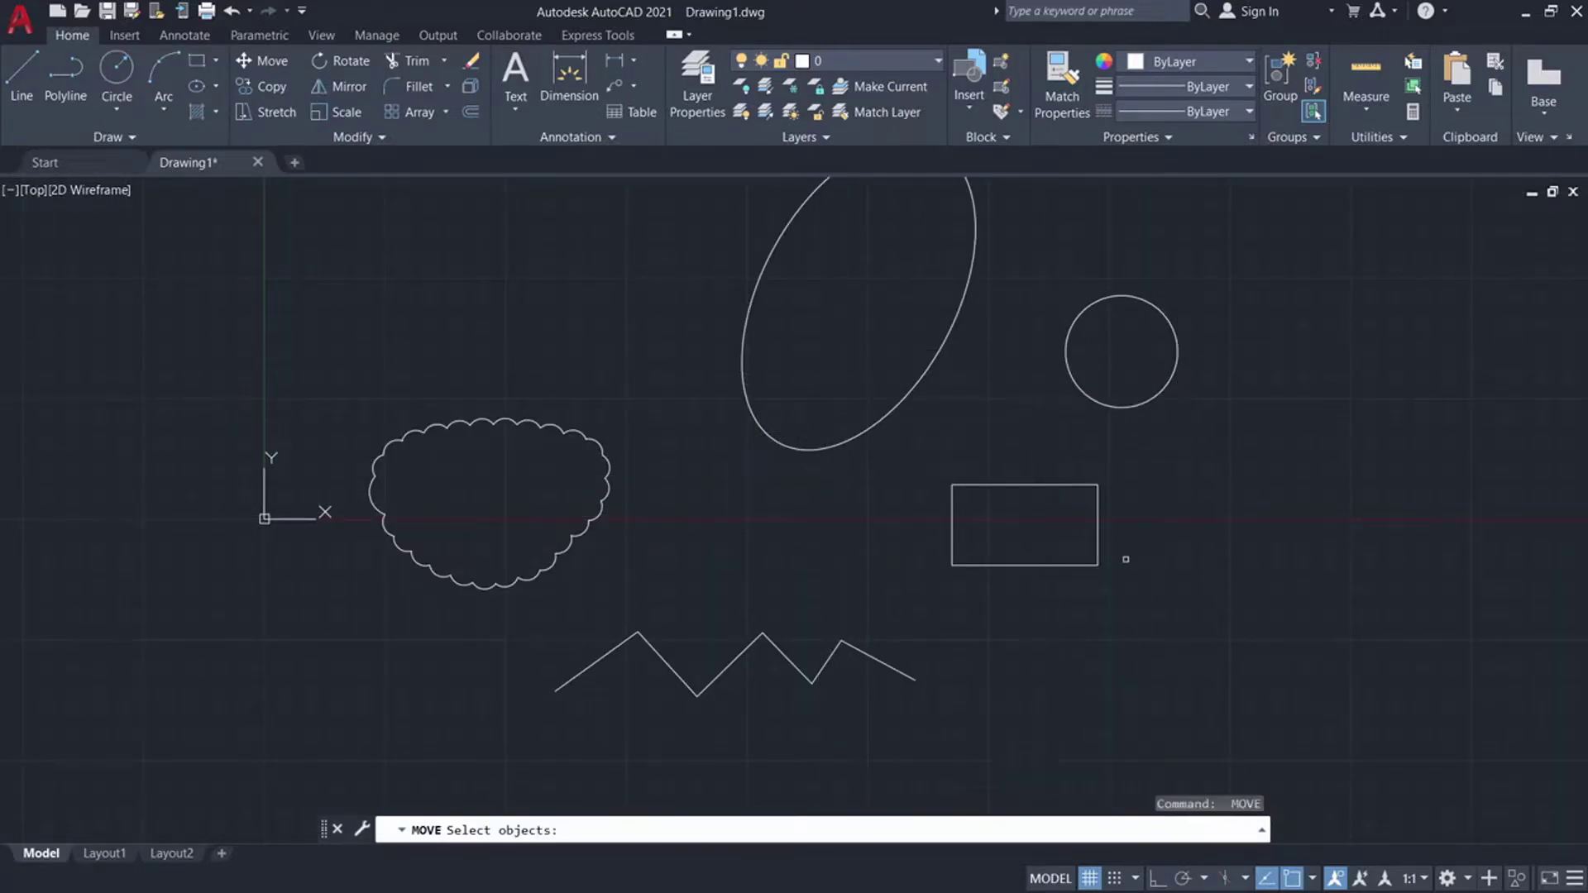
{"action": "key", "text": "Return"}
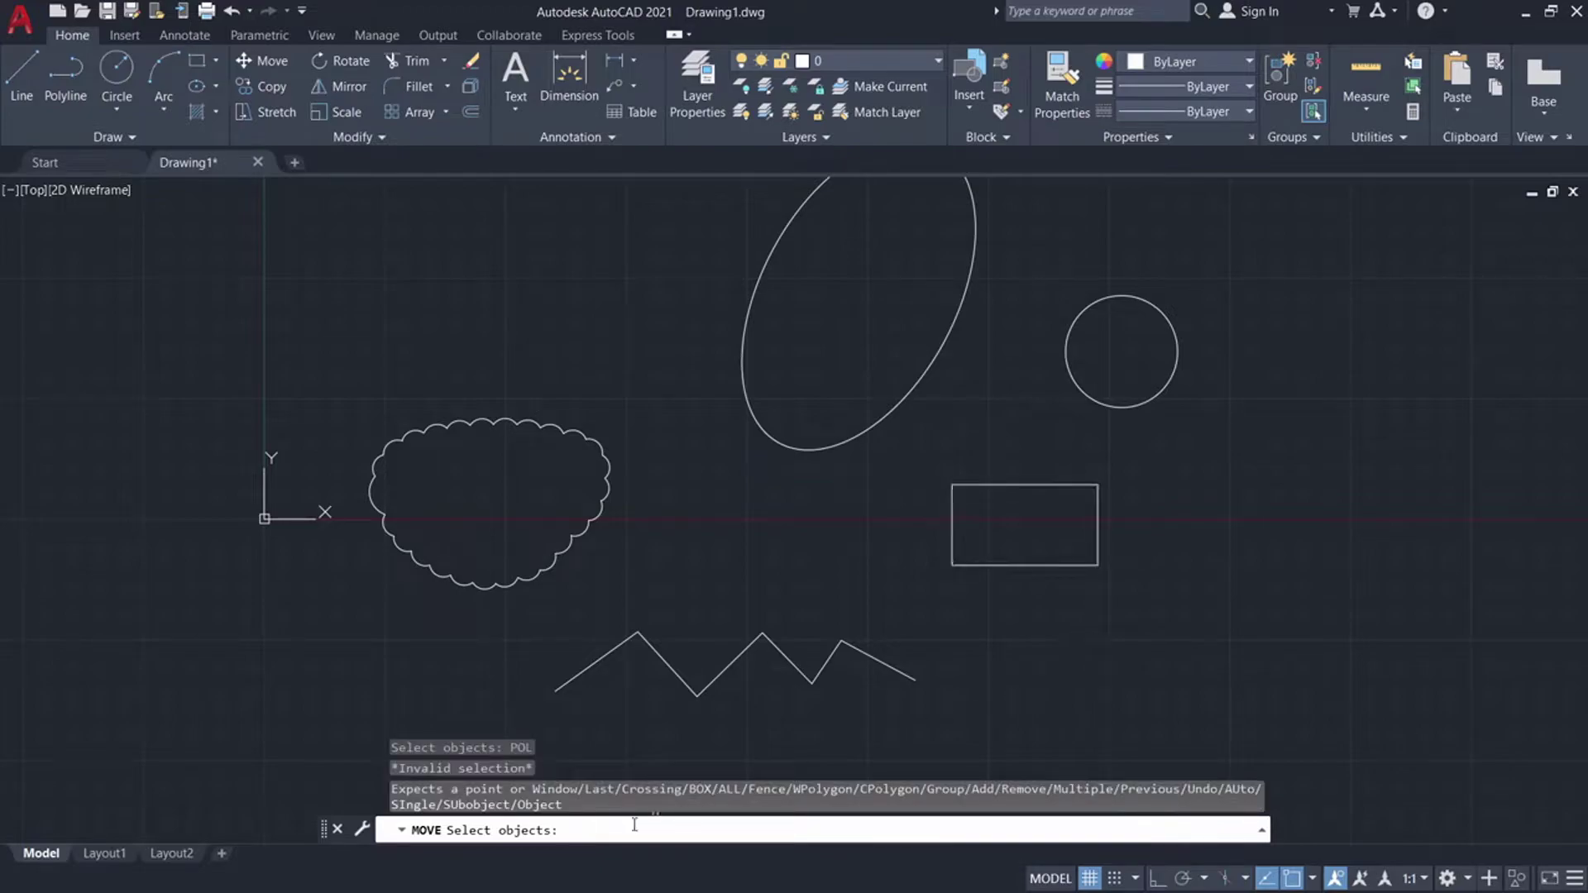
{"action": "key", "text": "Escape"}
Step: Draw an inscribed 7-sided polygon right of the rectangle, then cancel a second POL
{"action": "type", "text": "pol"}
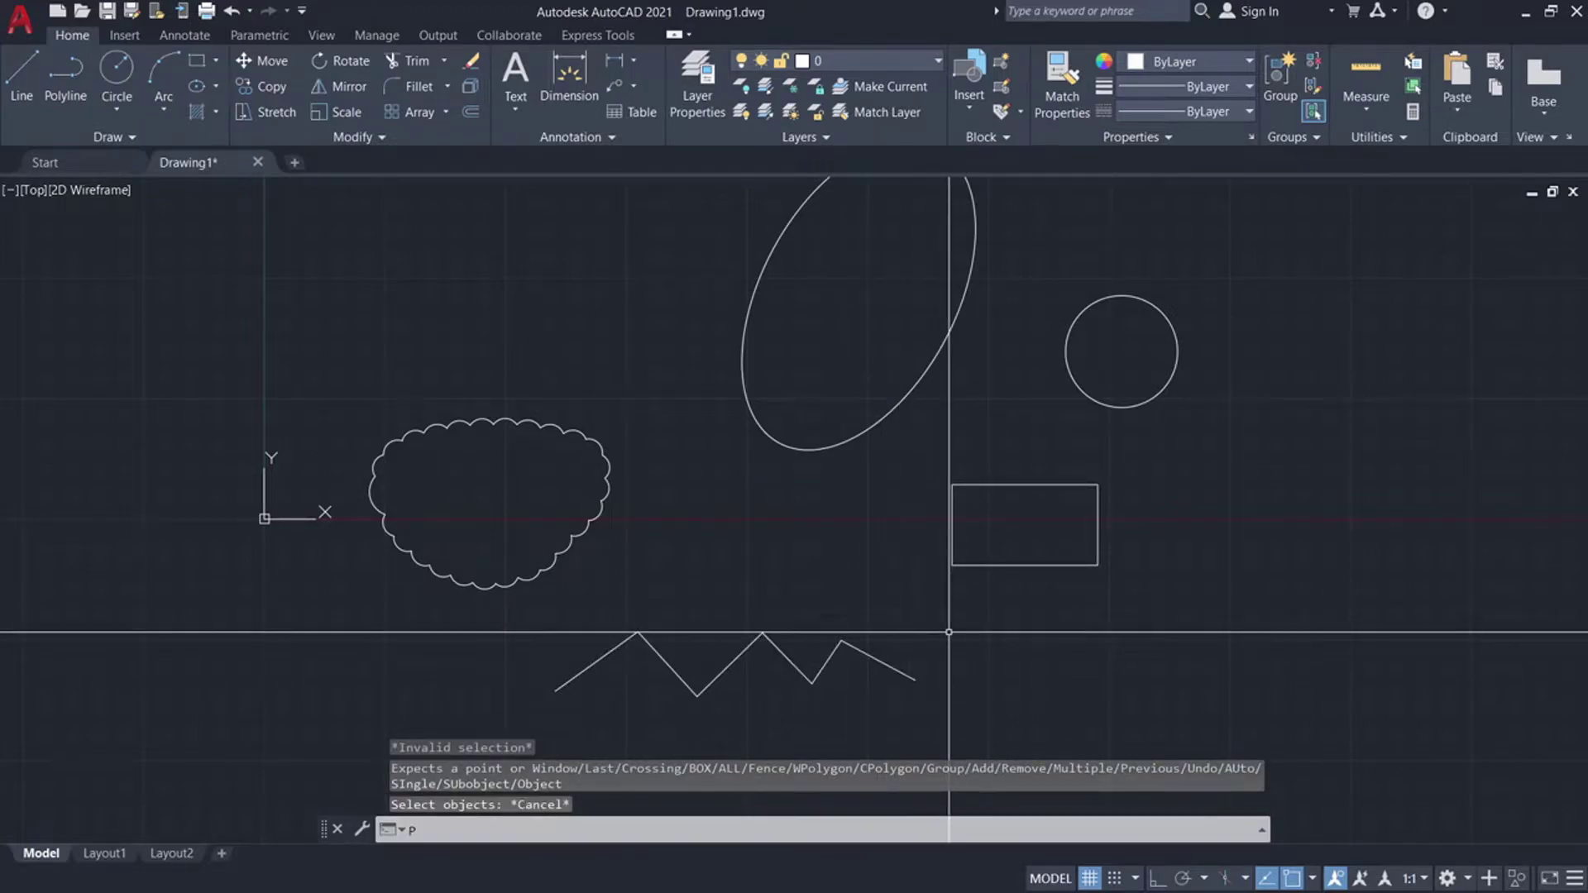
{"action": "key", "text": "Return"}
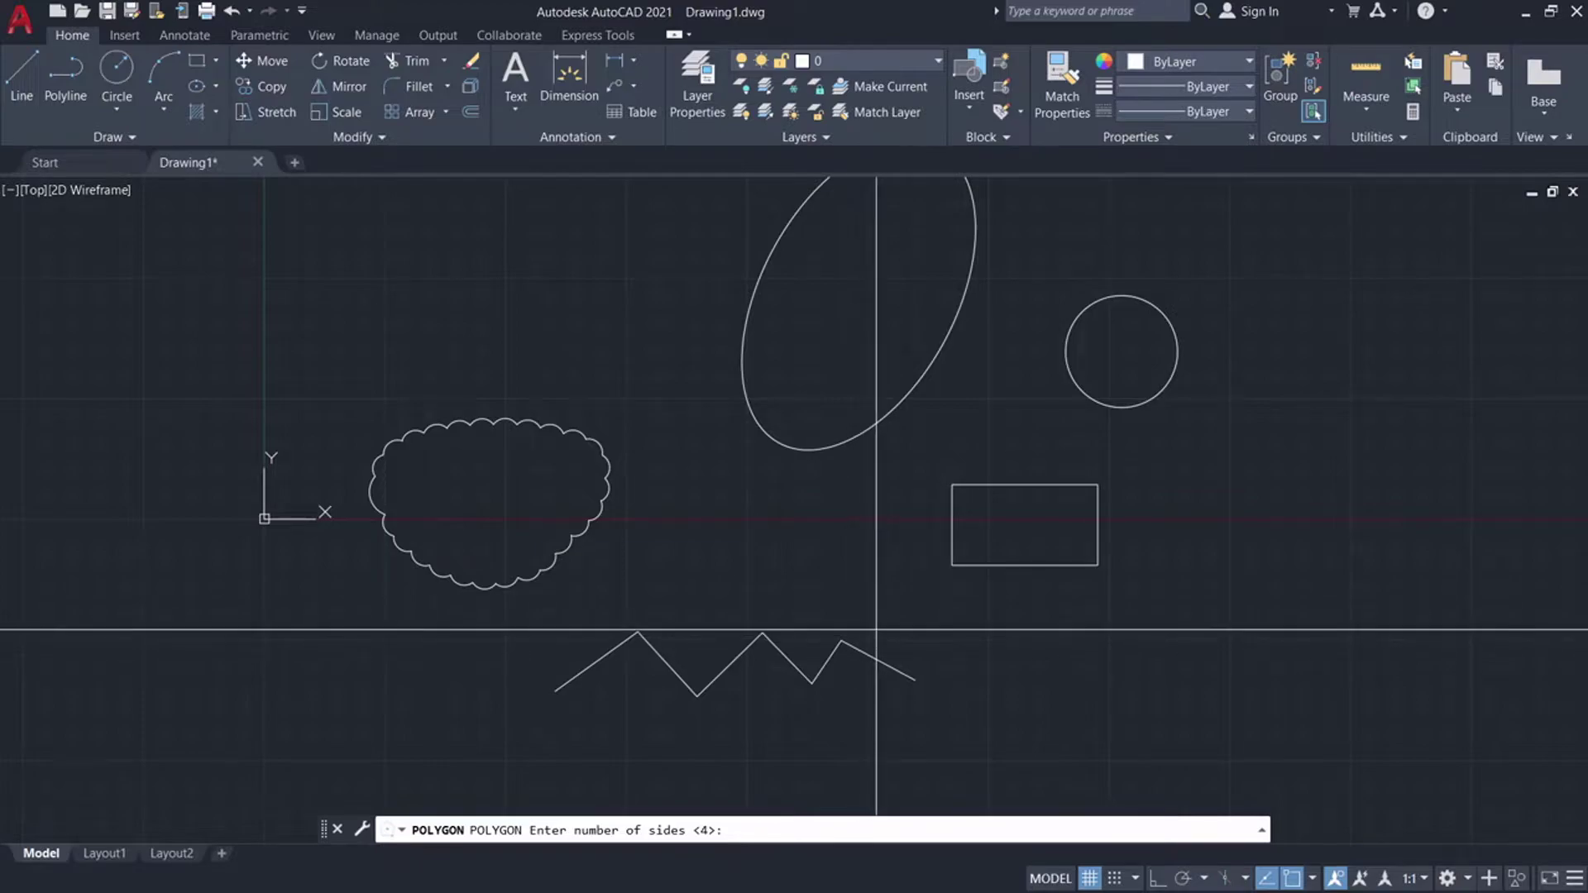
{"action": "type", "text": "7"}
{"action": "key", "text": "Return"}
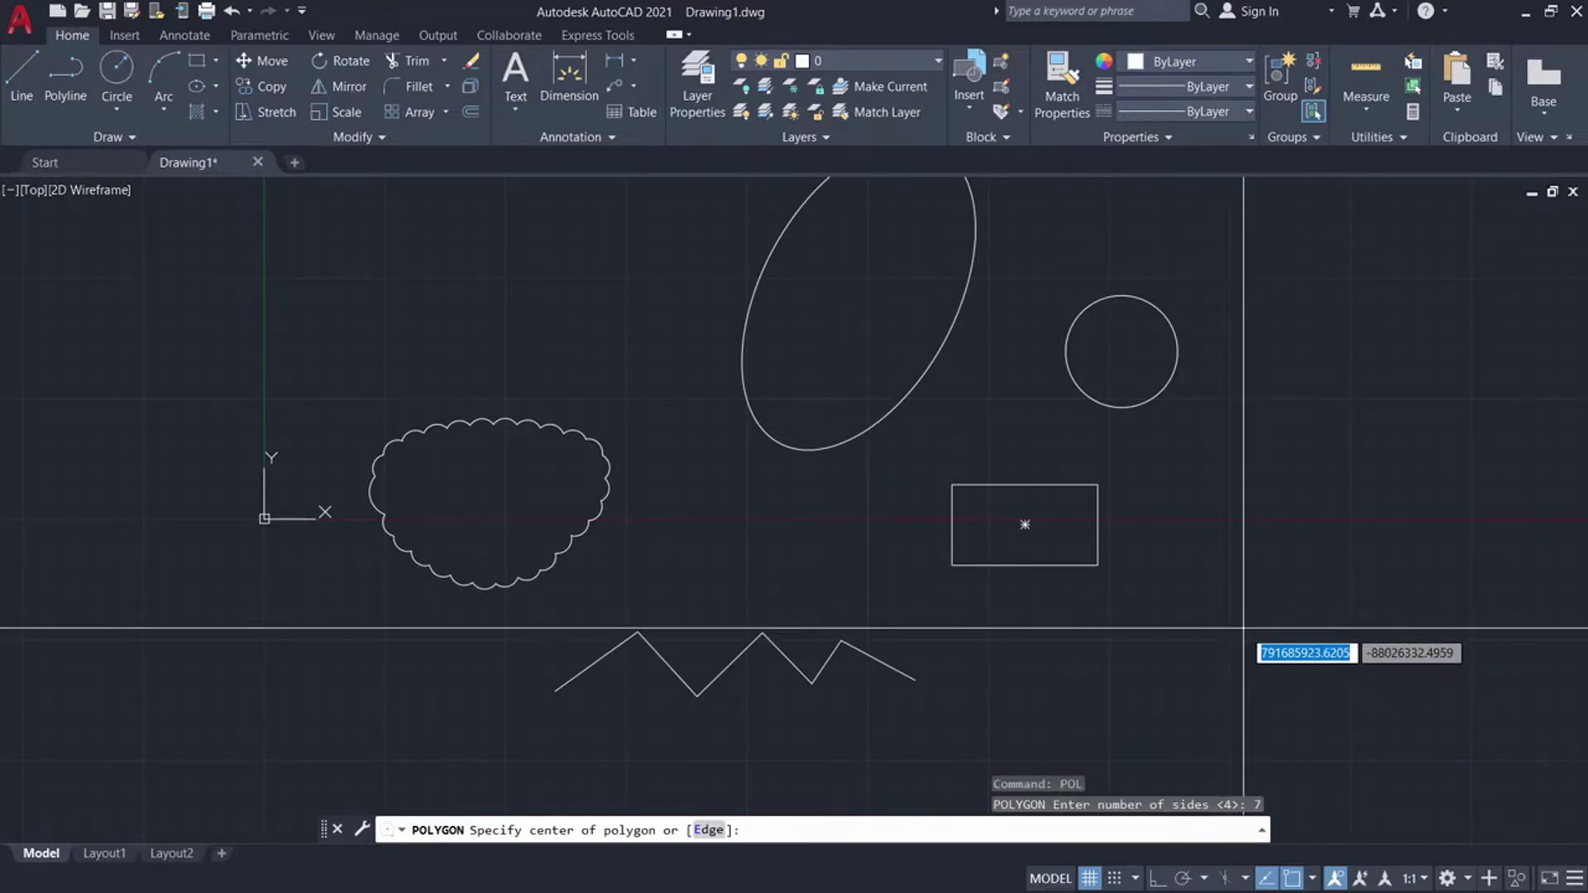
{"action": "left_click", "coordinate": [1243, 630]}
{"action": "key", "text": "Return"}
{"action": "left_click", "coordinate": [1314, 575]}
{"action": "type", "text": "pol"}
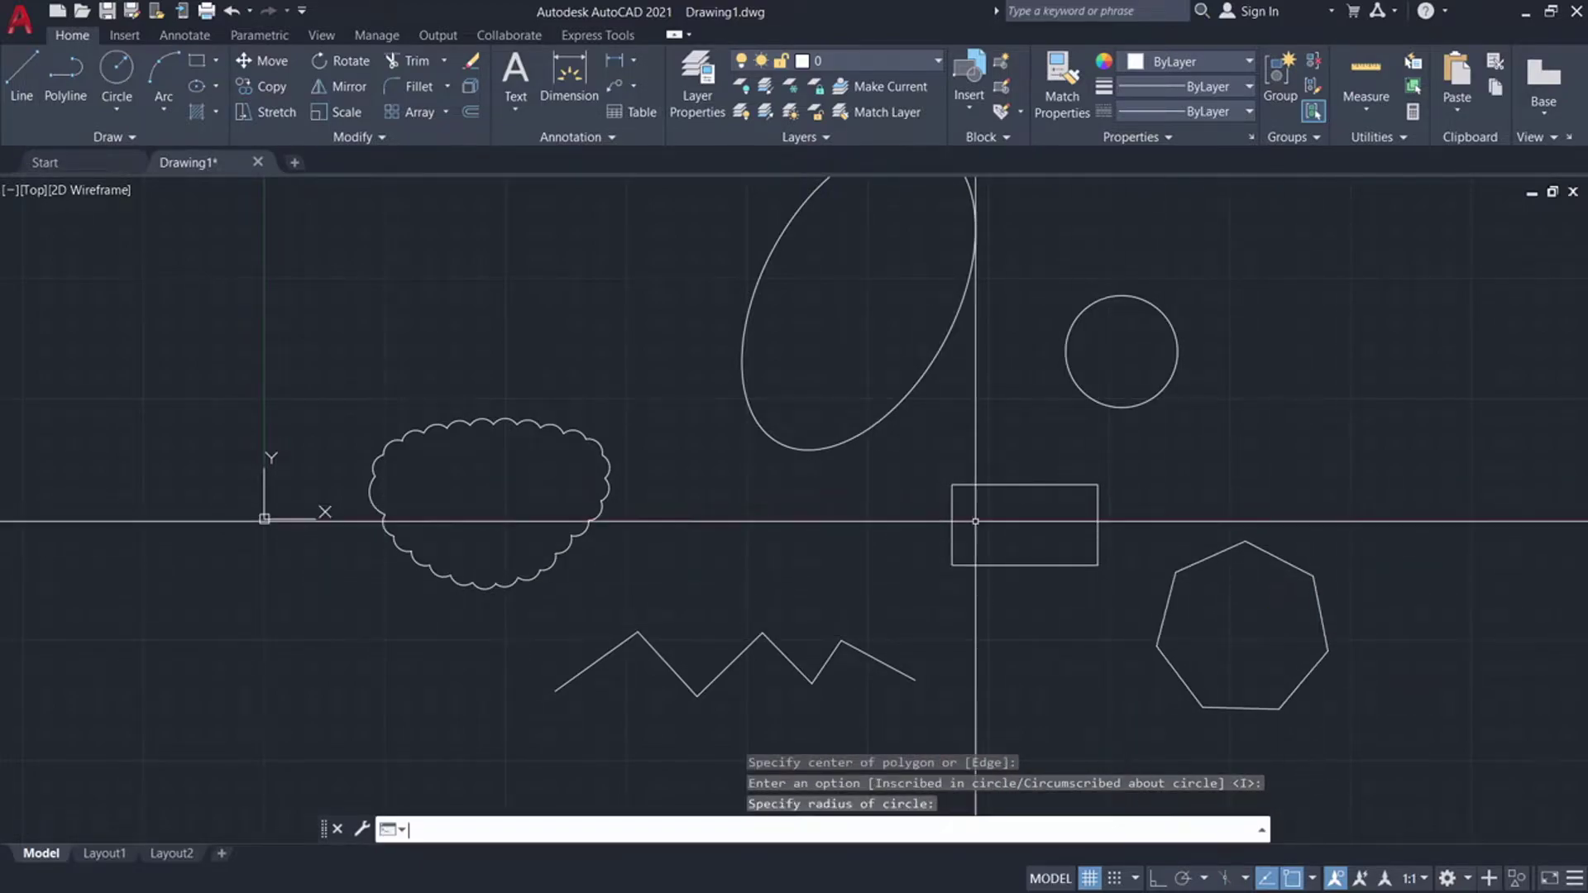
{"action": "key", "text": "Return"}
{"action": "scroll", "coordinate": [861, 549], "scroll_direction": "down", "scroll_amount": 4}
{"action": "scroll", "coordinate": [948, 542], "scroll_direction": "up", "scroll_amount": 4}
{"action": "key", "text": "Escape"}
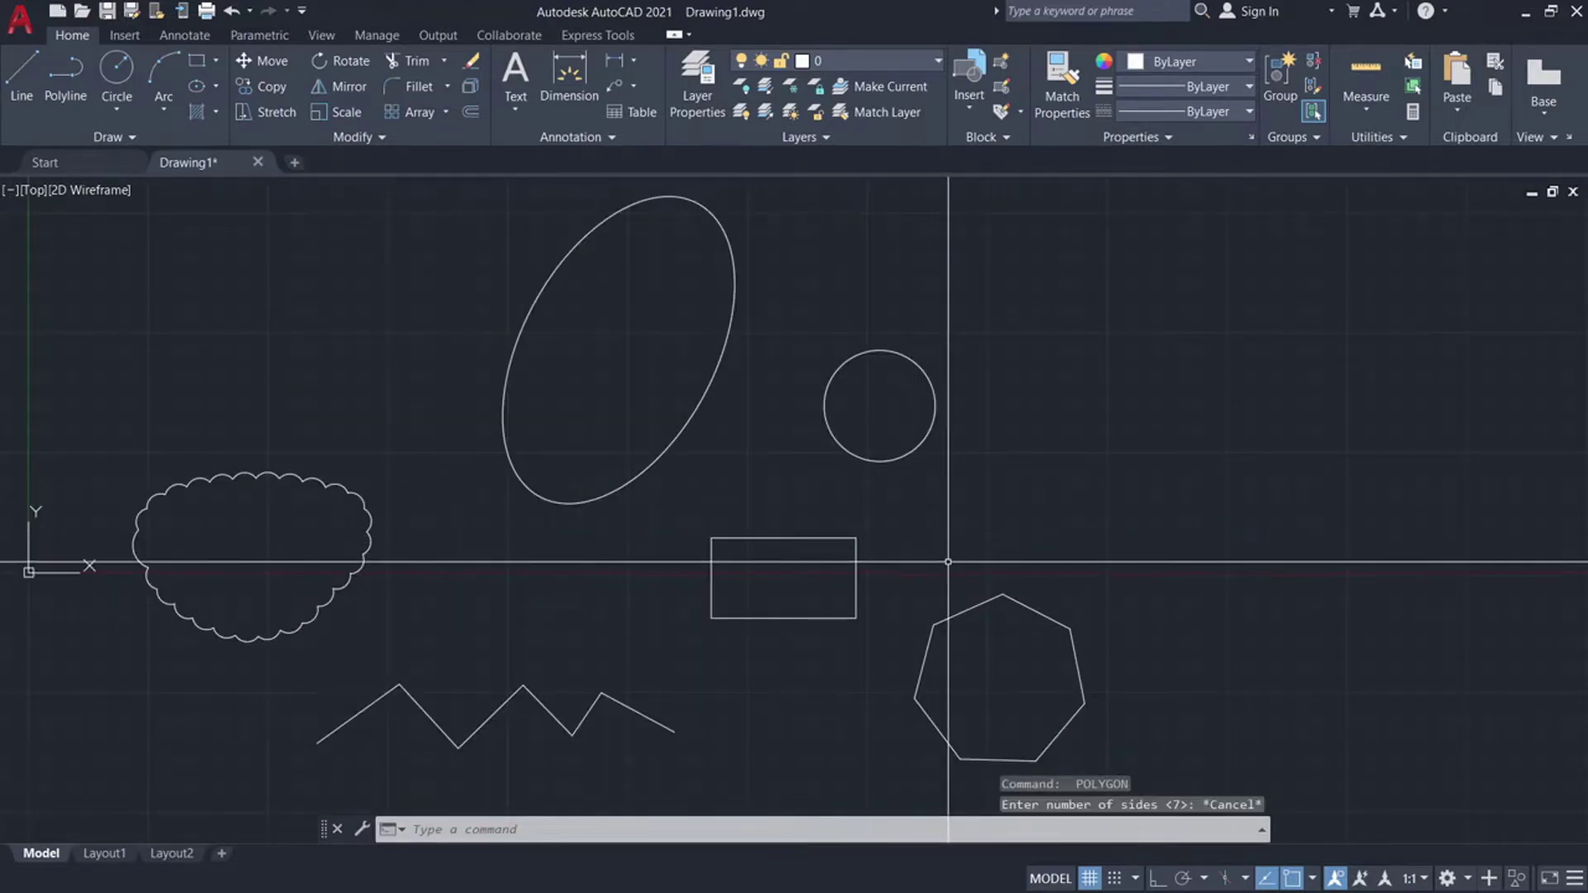
Step: Convert the heptagon and the circle into revision clouds without reversing their arcs
{"action": "type", "text": "REVC"}
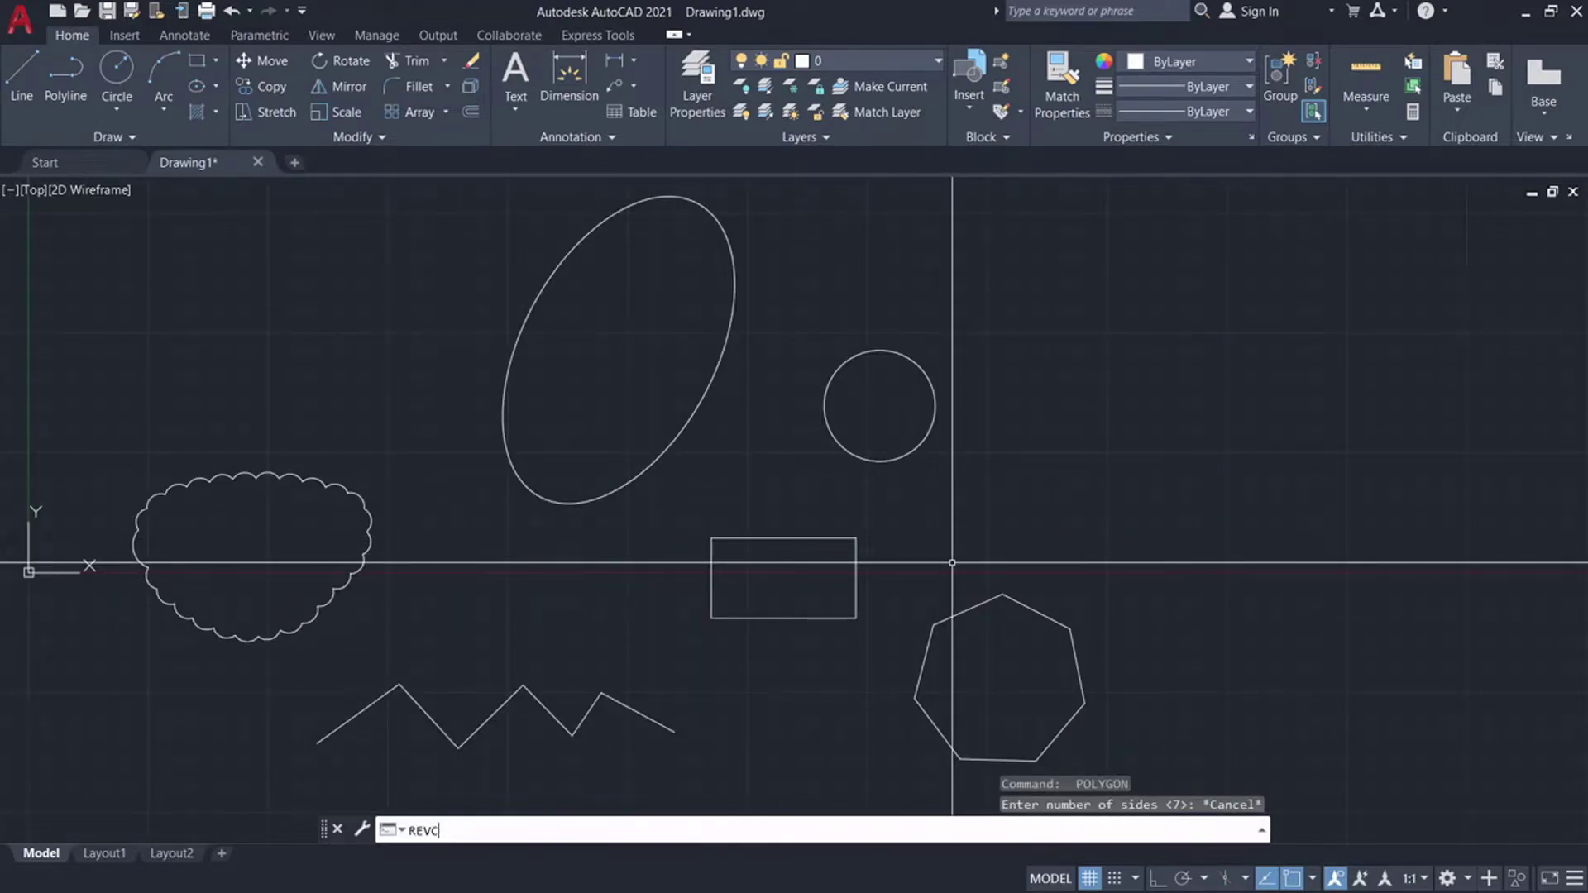
{"action": "key", "text": "Return"}
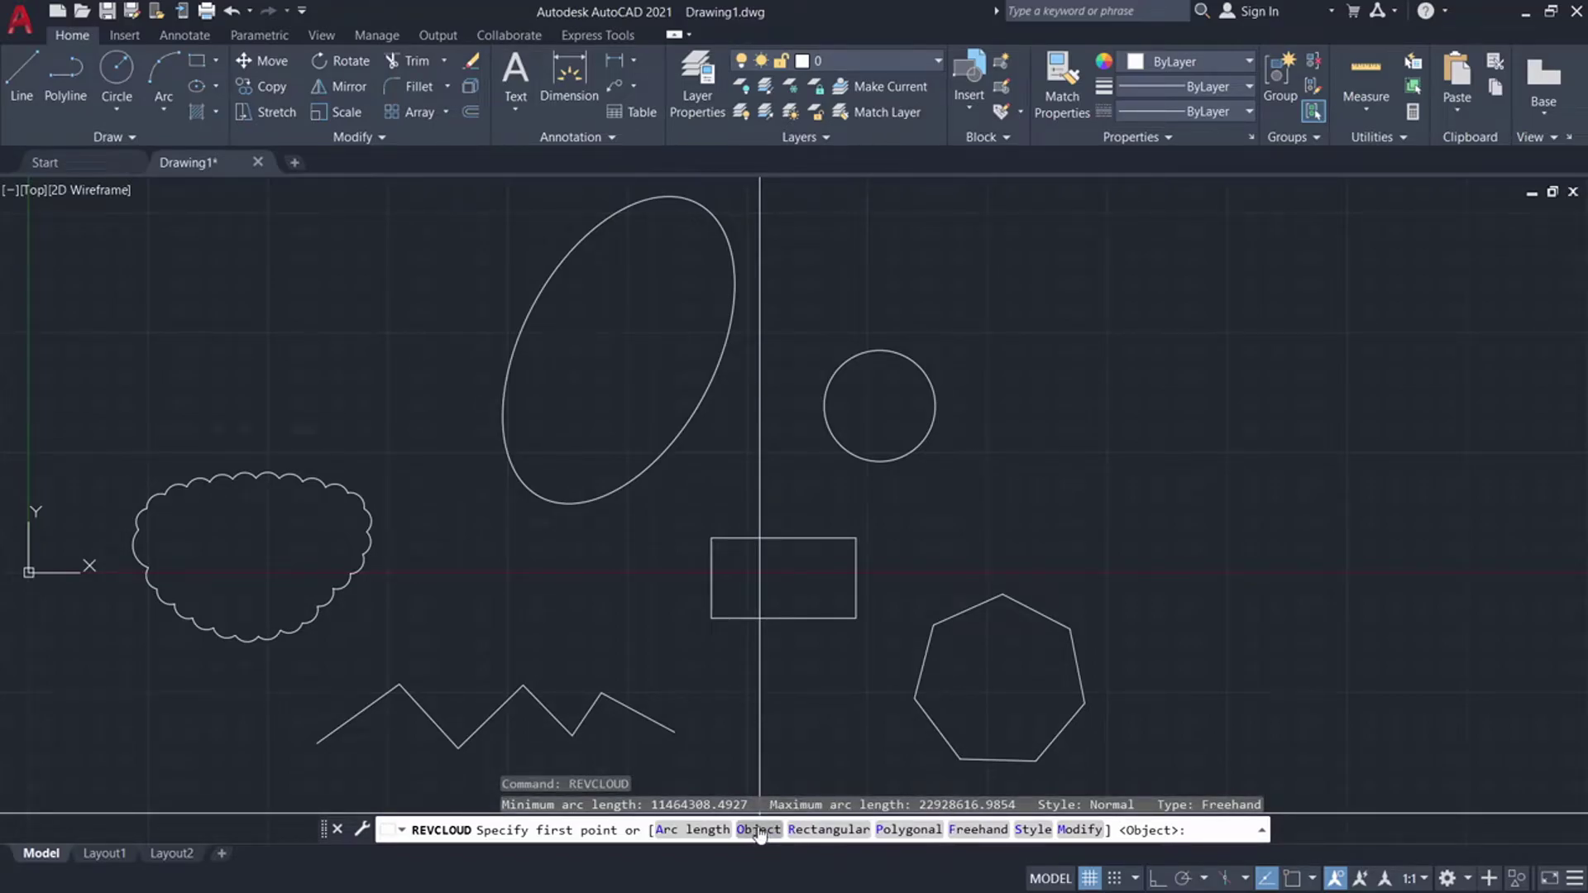
{"action": "left_click", "coordinate": [756, 830]}
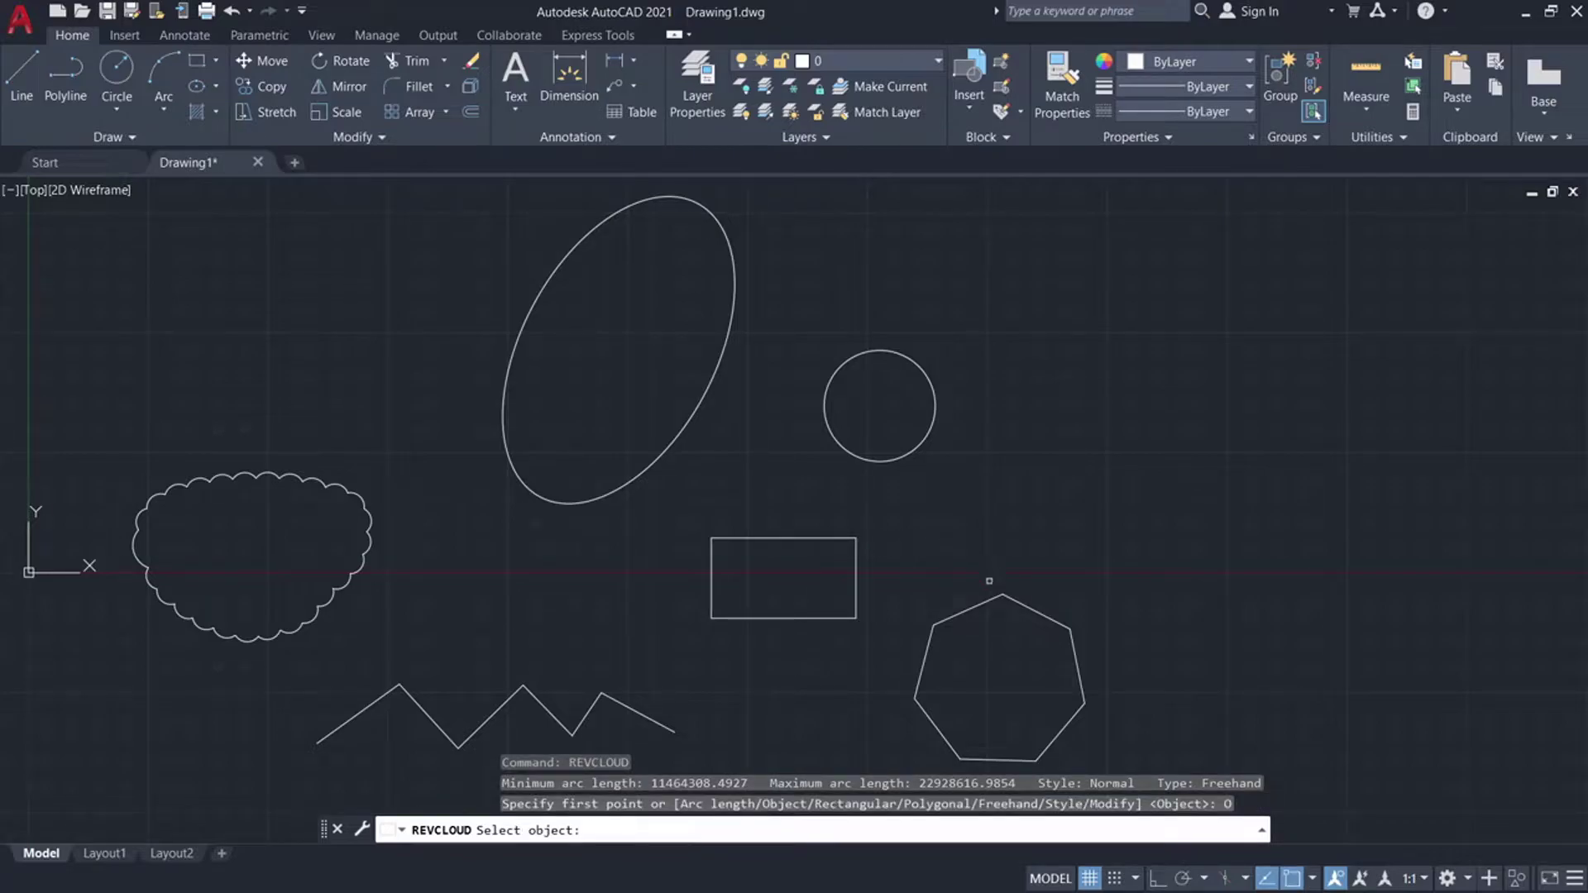
{"action": "left_click", "coordinate": [979, 606]}
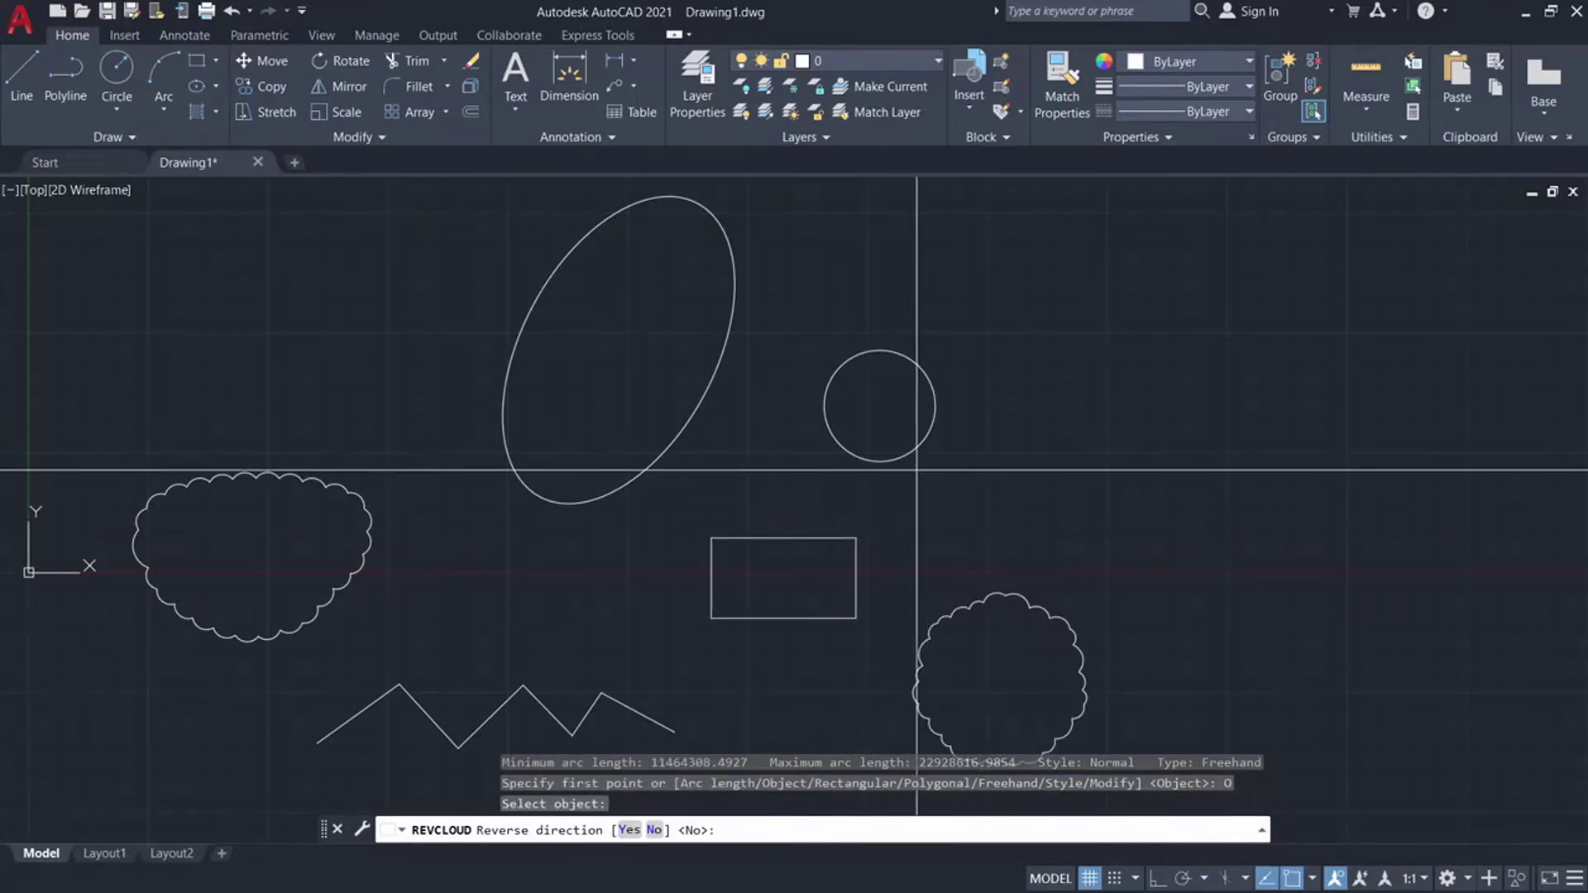
{"action": "key", "text": "Return"}
{"action": "key", "text": "Return"}
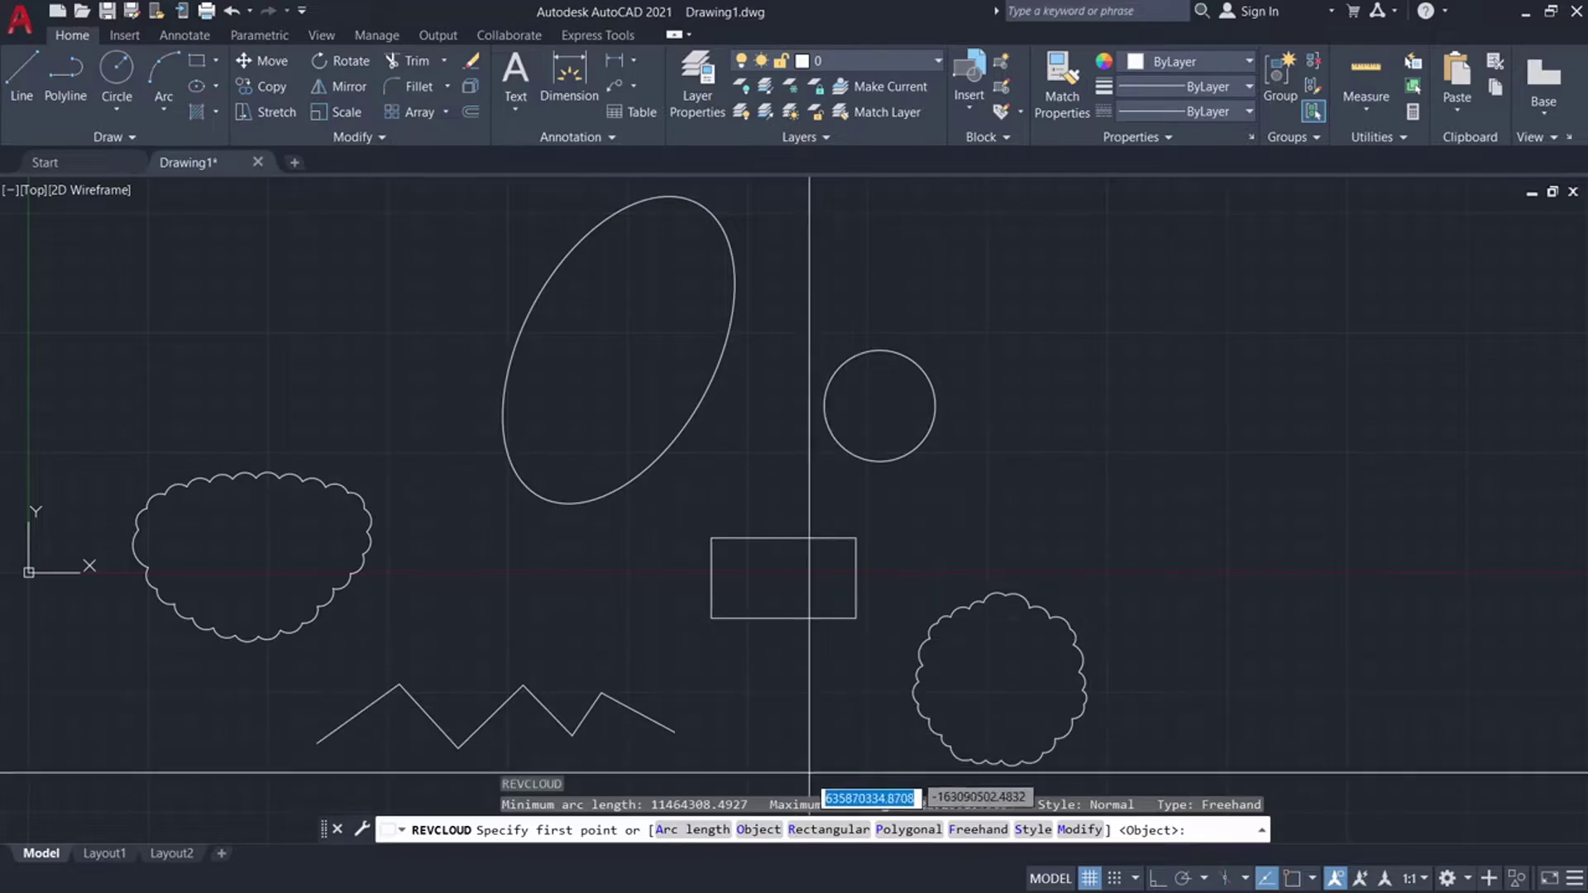
{"action": "left_click", "coordinate": [758, 830]}
{"action": "left_click", "coordinate": [906, 464]}
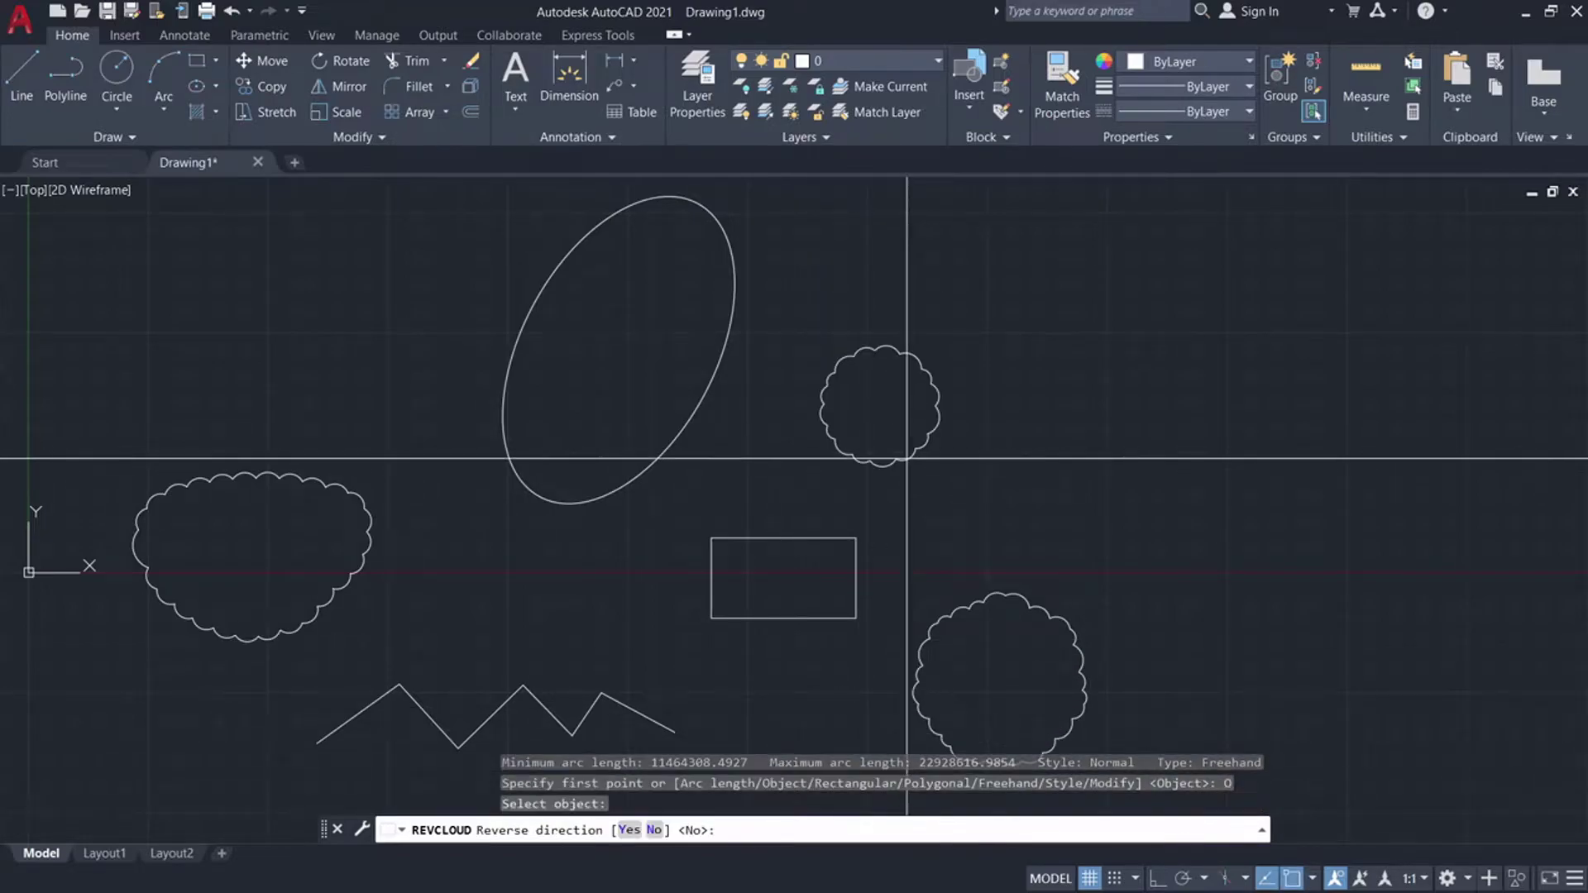
{"action": "key", "text": "Return"}
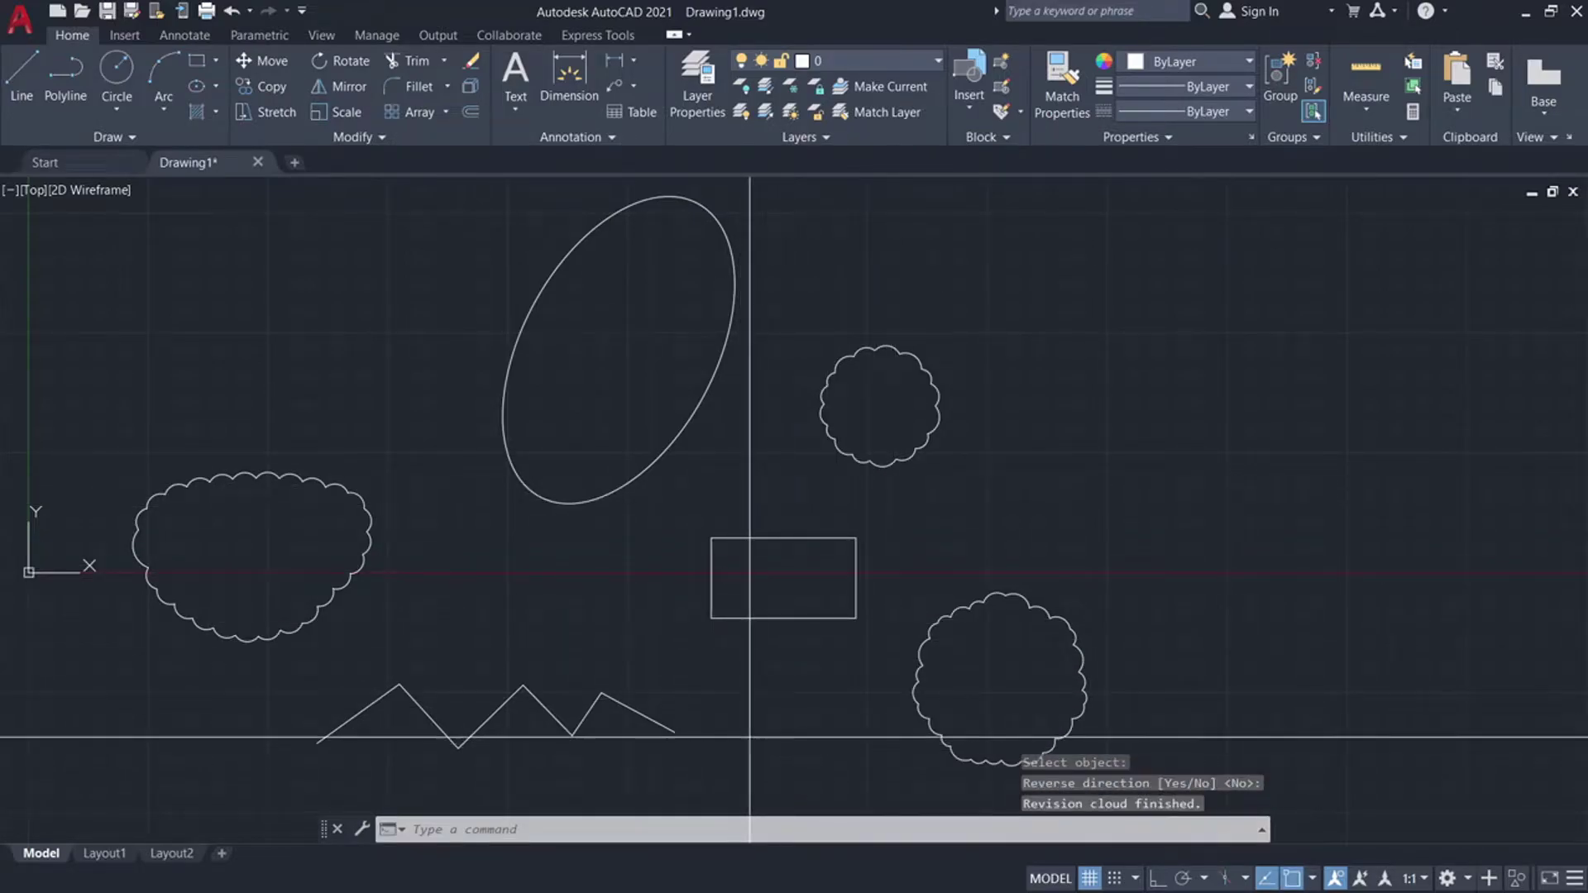
Step: Convert the zigzag polyline into a revision cloud, answering Y to reverse its arcs
{"action": "key", "text": "Return"}
{"action": "left_click", "coordinate": [763, 830]}
{"action": "scroll", "coordinate": [748, 654], "scroll_direction": "down", "scroll_amount": 4}
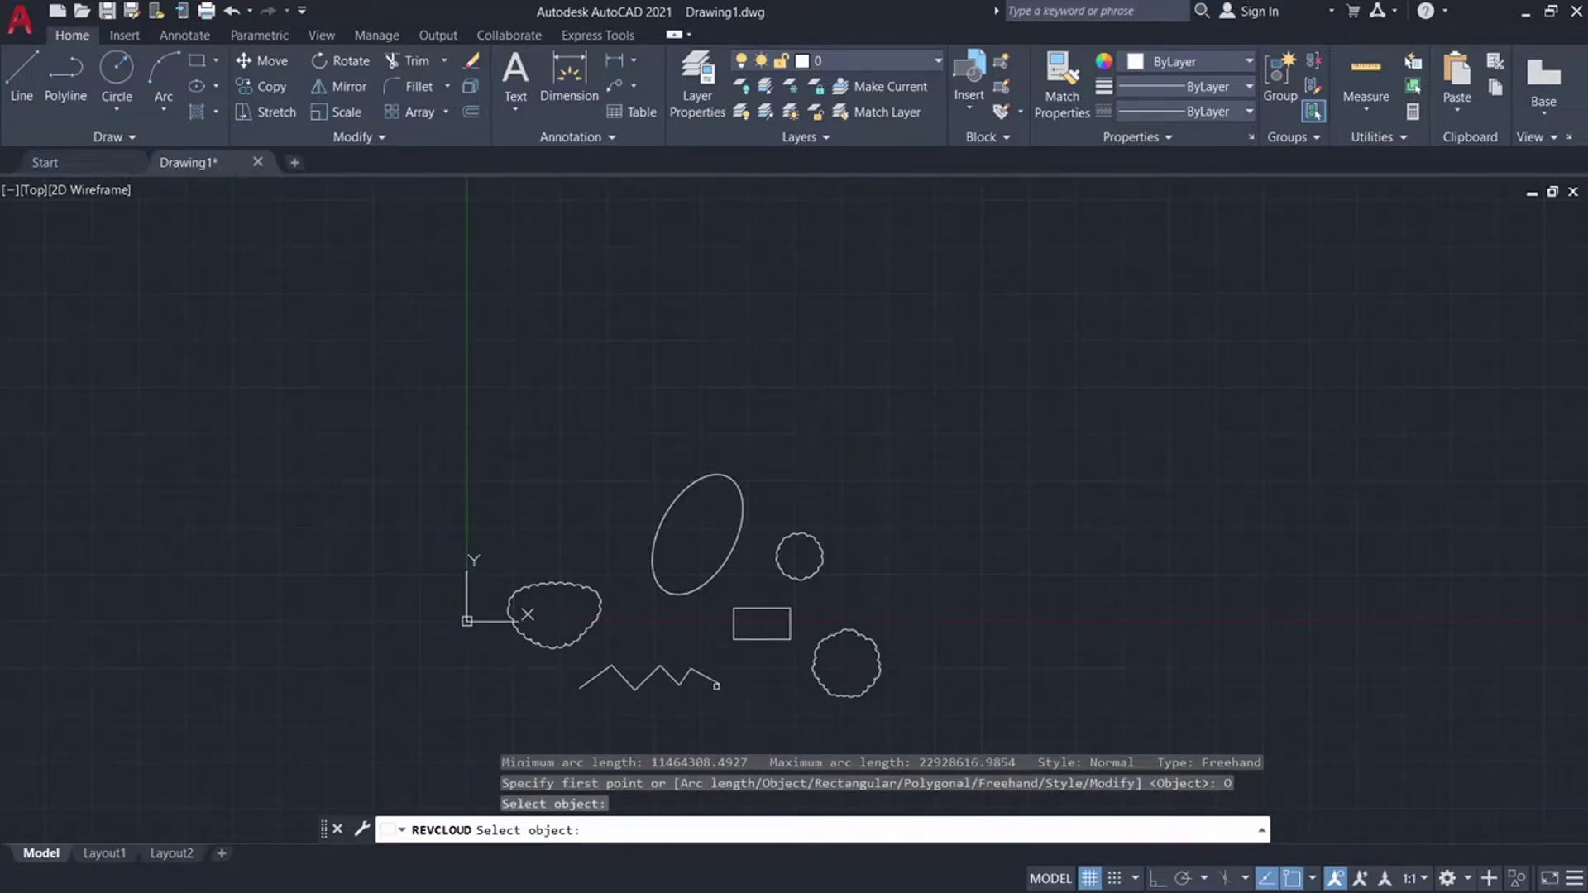
{"action": "left_click", "coordinate": [703, 677]}
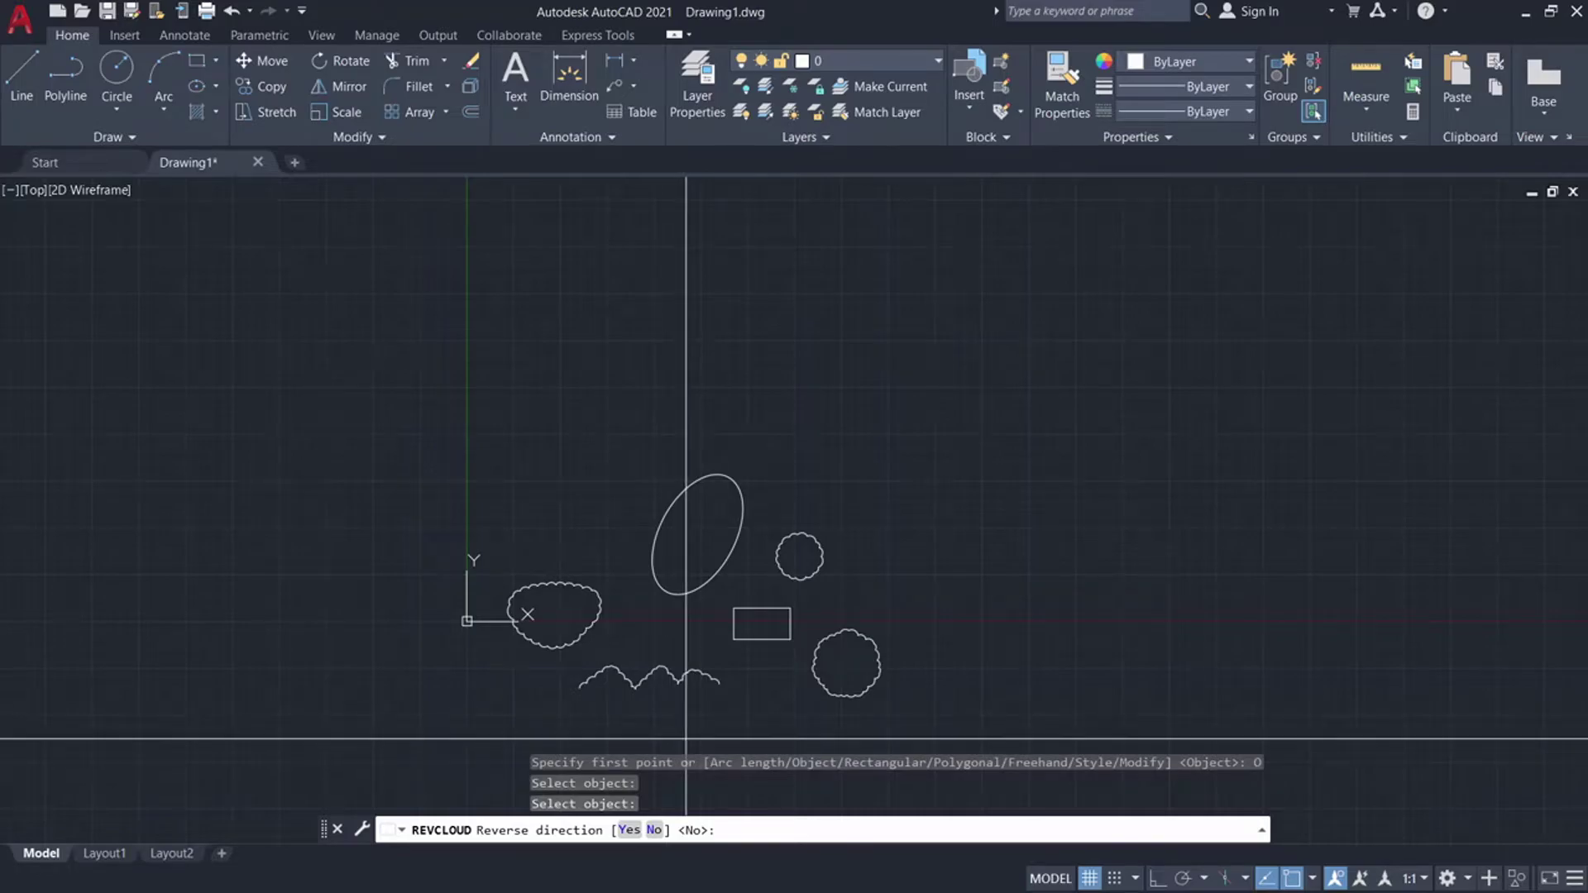
{"action": "scroll", "coordinate": [685, 738], "scroll_direction": "up", "scroll_amount": 4}
{"action": "scroll", "coordinate": [699, 657], "scroll_direction": "up", "scroll_amount": 2}
{"action": "scroll", "coordinate": [674, 613], "scroll_direction": "up", "scroll_amount": 4}
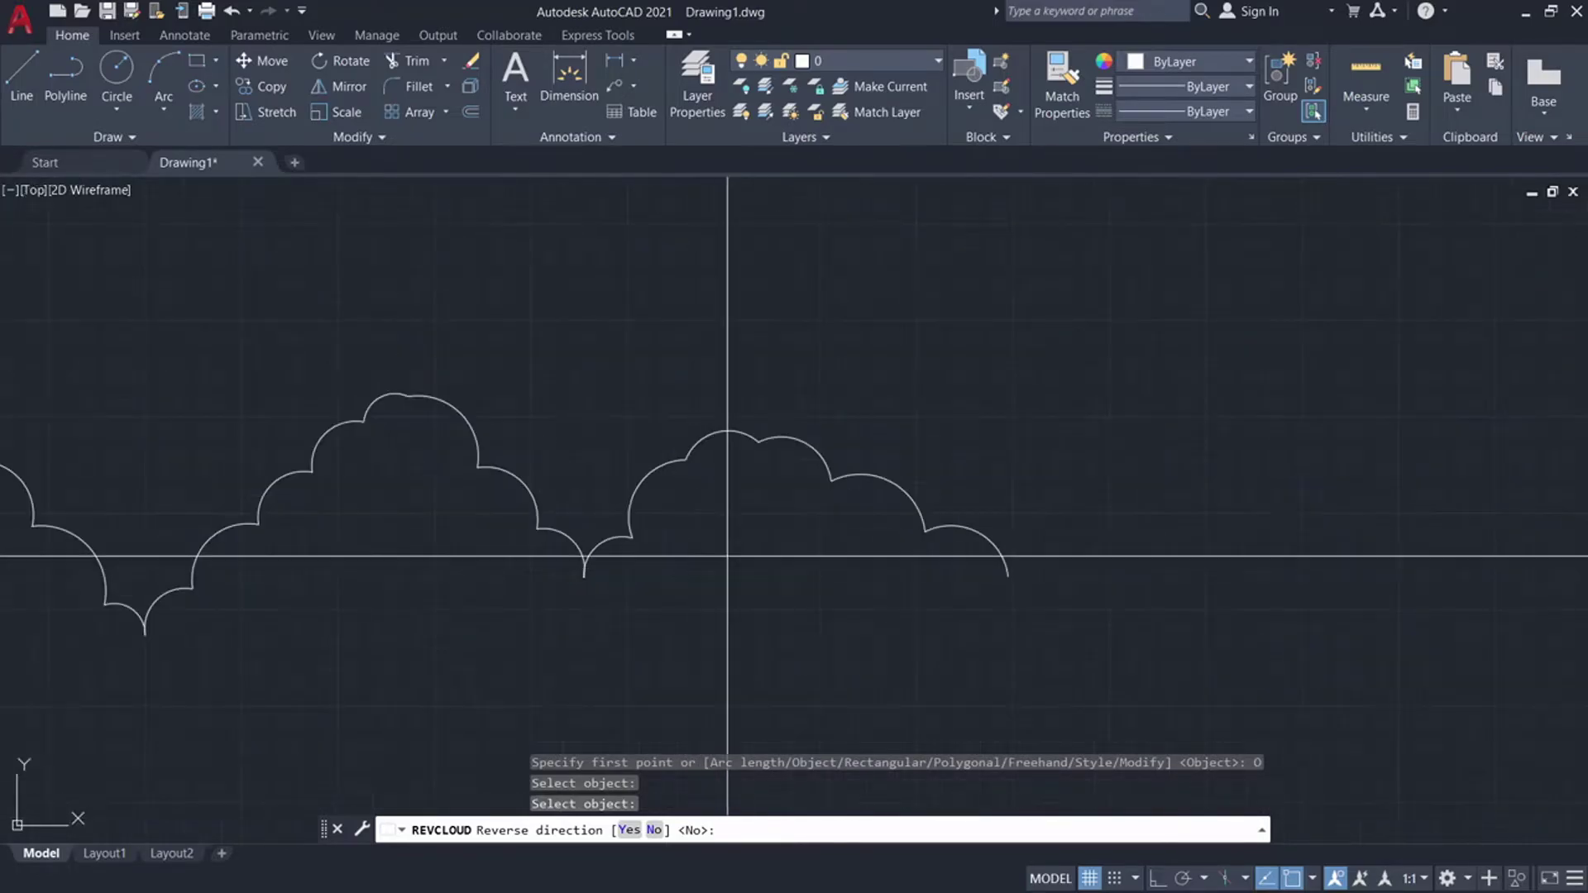
{"action": "type", "text": "Y"}
{"action": "key", "text": "Return"}
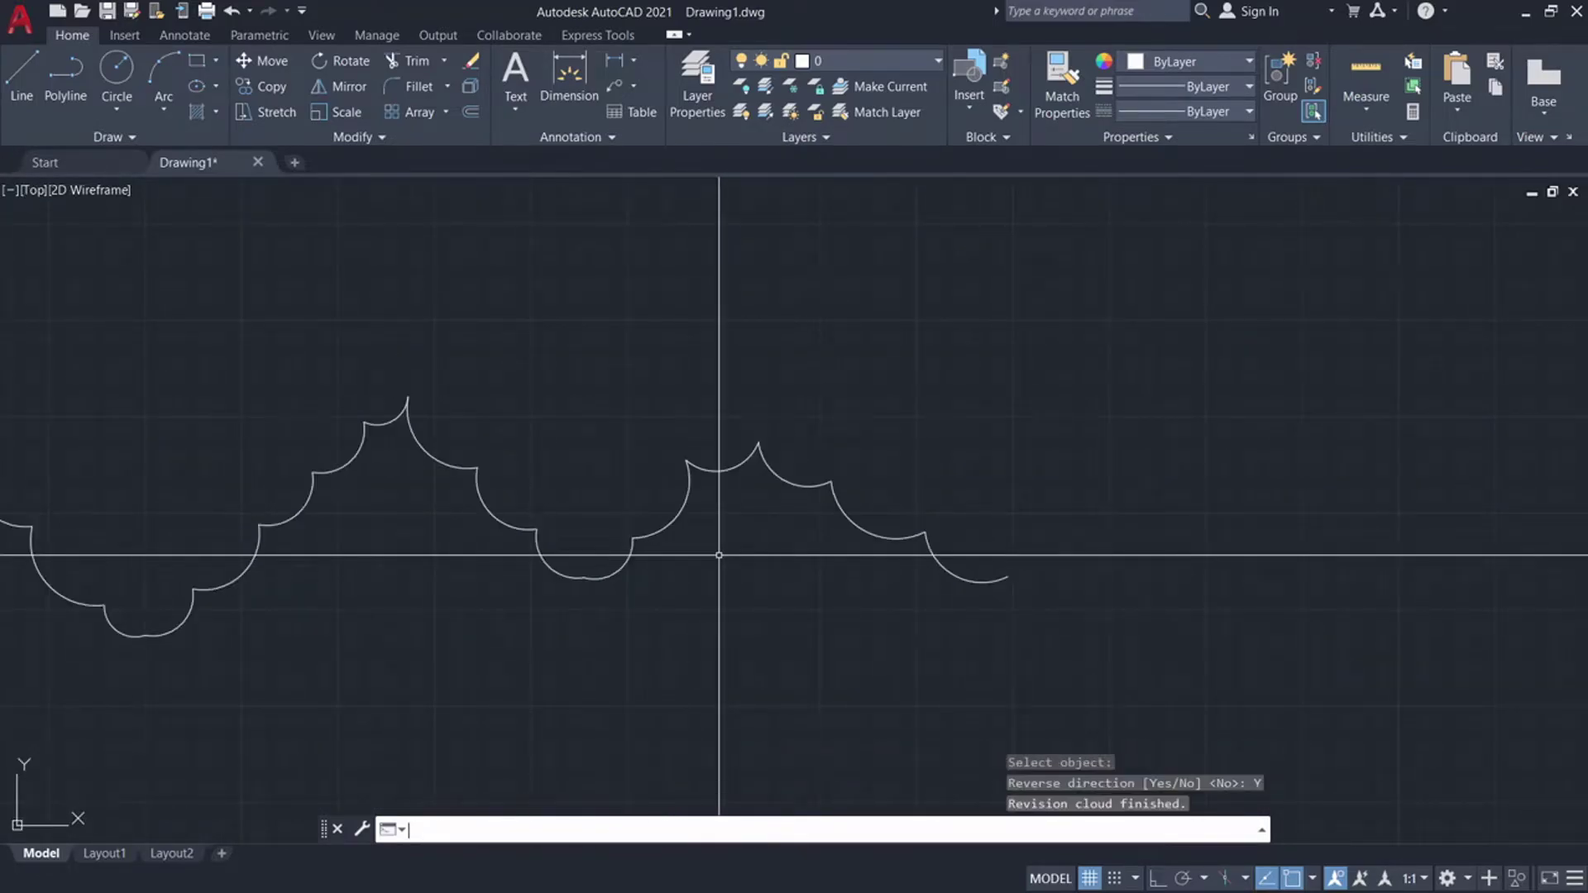
{"action": "scroll", "coordinate": [629, 383], "scroll_direction": "down", "scroll_amount": 1}
{"action": "scroll", "coordinate": [817, 532], "scroll_direction": "down", "scroll_amount": 3}
{"action": "scroll", "coordinate": [809, 522], "scroll_direction": "down", "scroll_amount": 4}
{"action": "scroll", "coordinate": [794, 579], "scroll_direction": "up", "scroll_amount": 6}
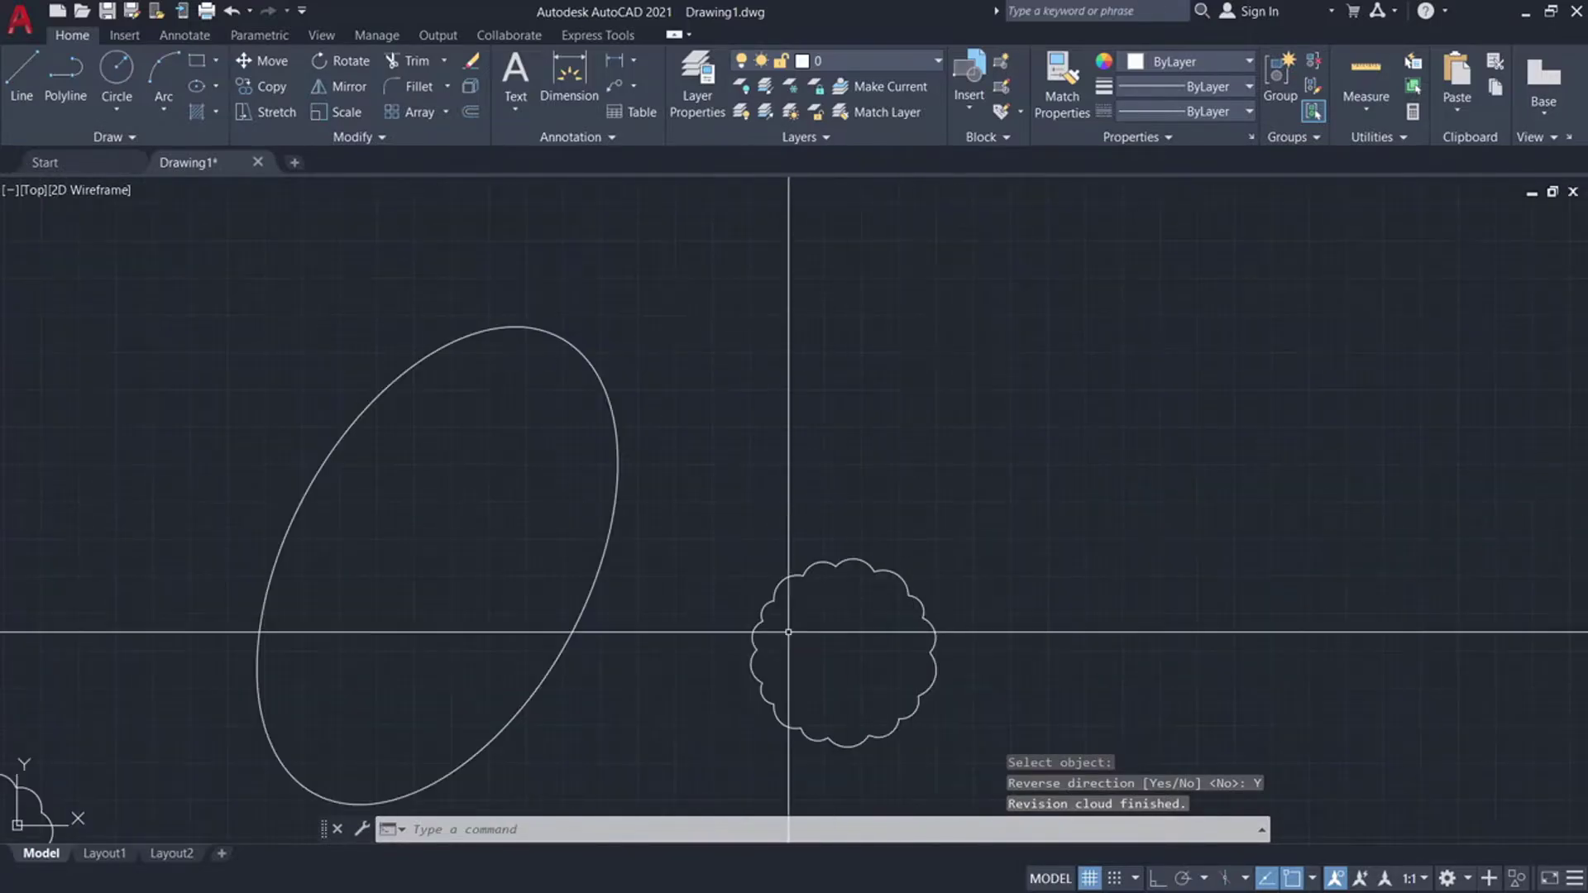
{"action": "scroll", "coordinate": [755, 439], "scroll_direction": "down", "scroll_amount": 4}
{"action": "scroll", "coordinate": [695, 592], "scroll_direction": "up", "scroll_amount": 1}
{"action": "scroll", "coordinate": [798, 720], "scroll_direction": "up", "scroll_amount": 1}
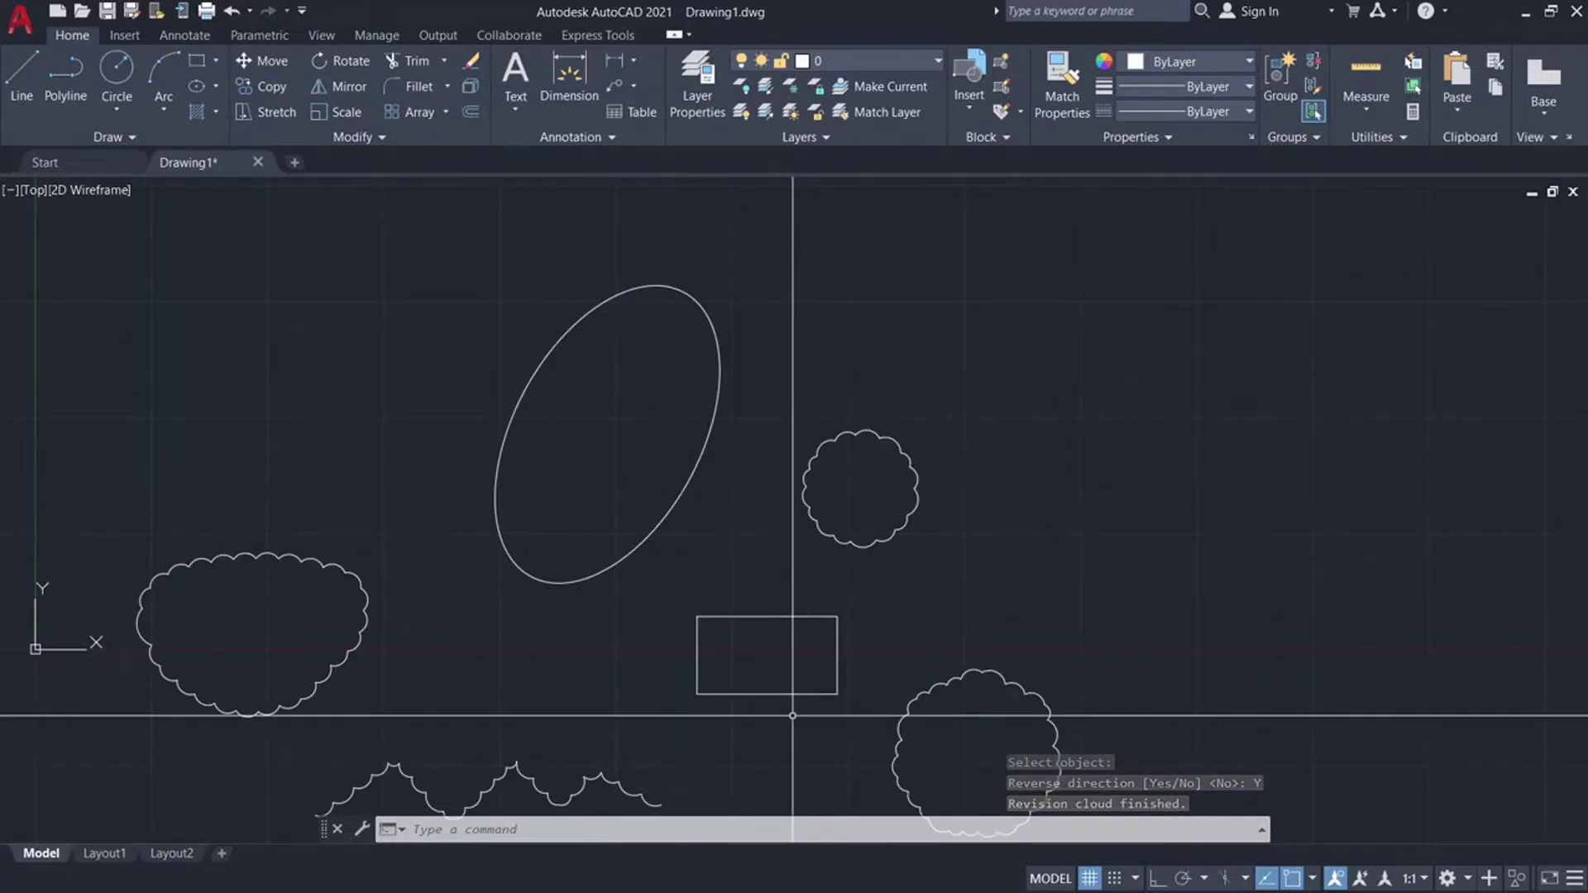
{"action": "key", "text": "Return"}
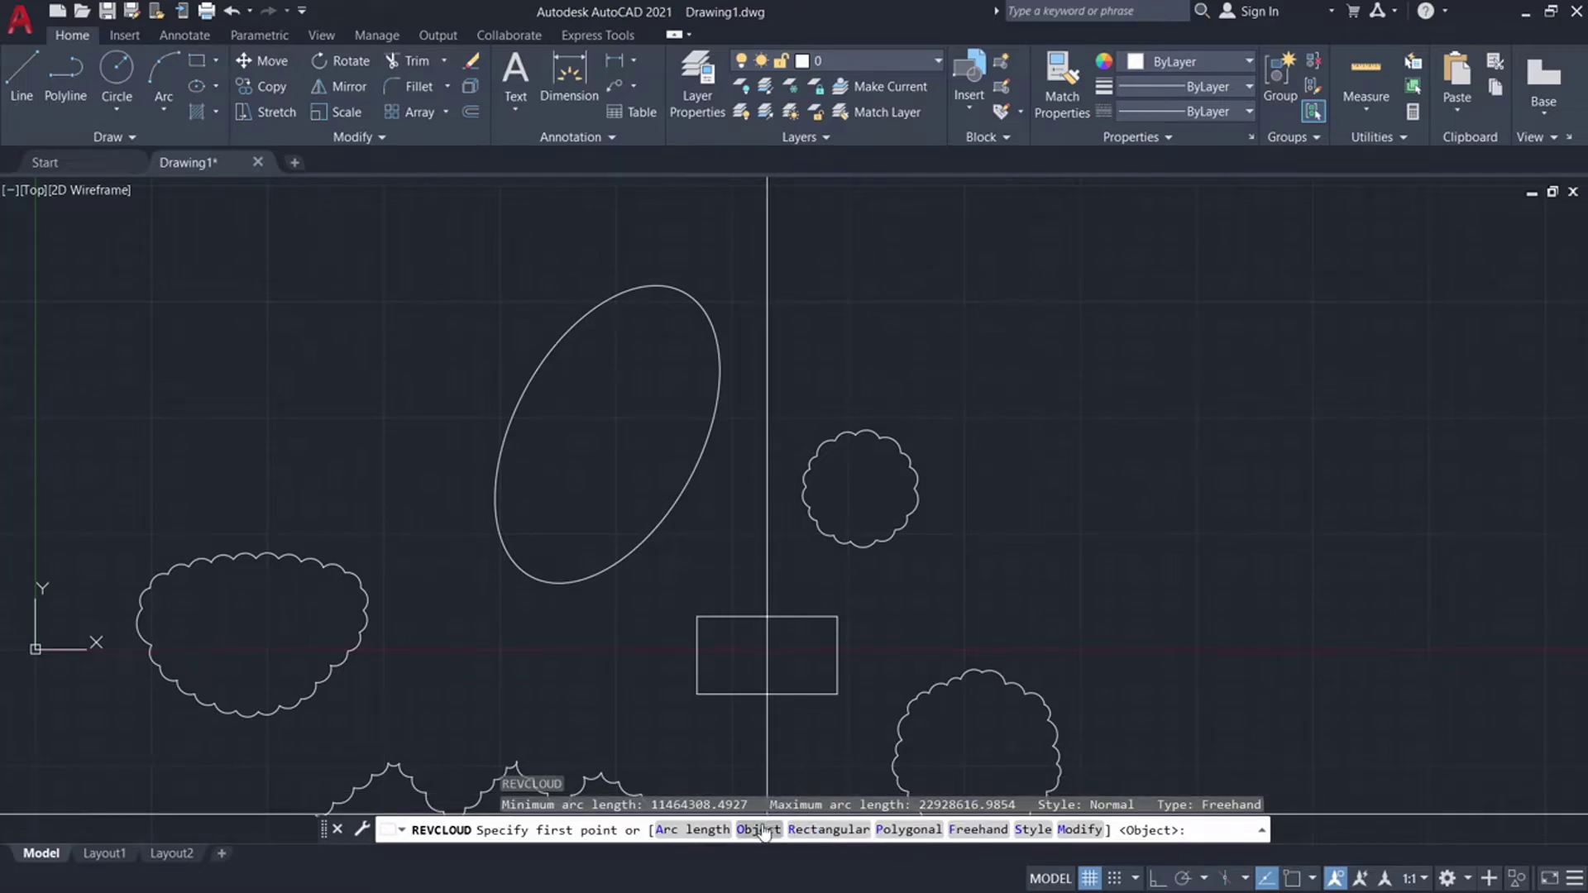
Step: Turn the rectangle into a revision cloud, keeping its arc direction unchanged
{"action": "left_click", "coordinate": [760, 829]}
{"action": "left_click", "coordinate": [783, 619]}
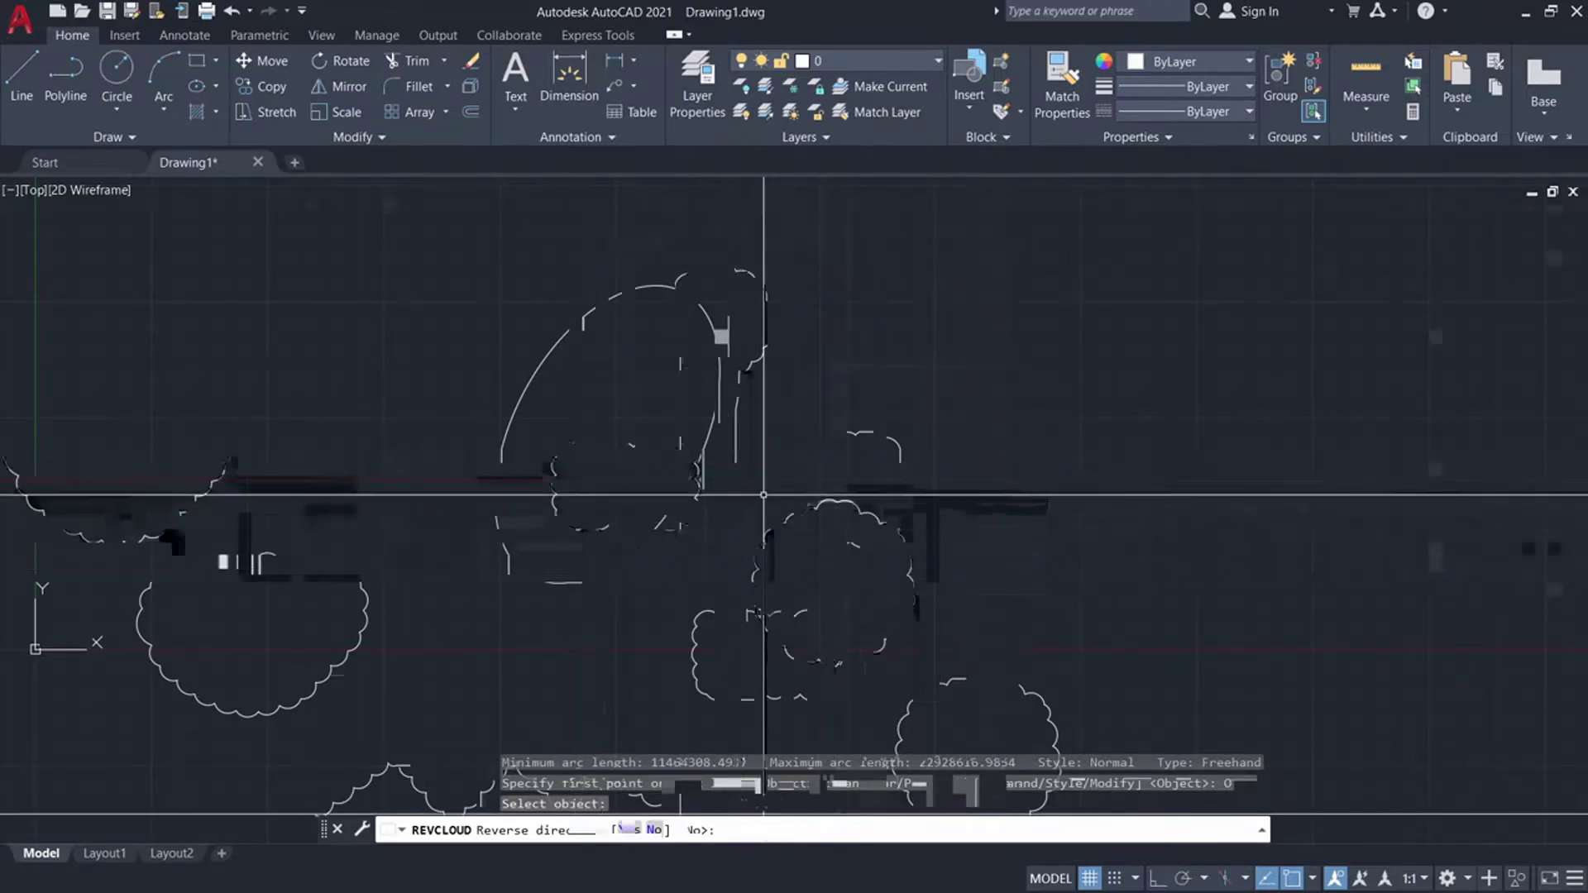
{"action": "key", "text": "Return"}
{"action": "key", "text": "Return"}
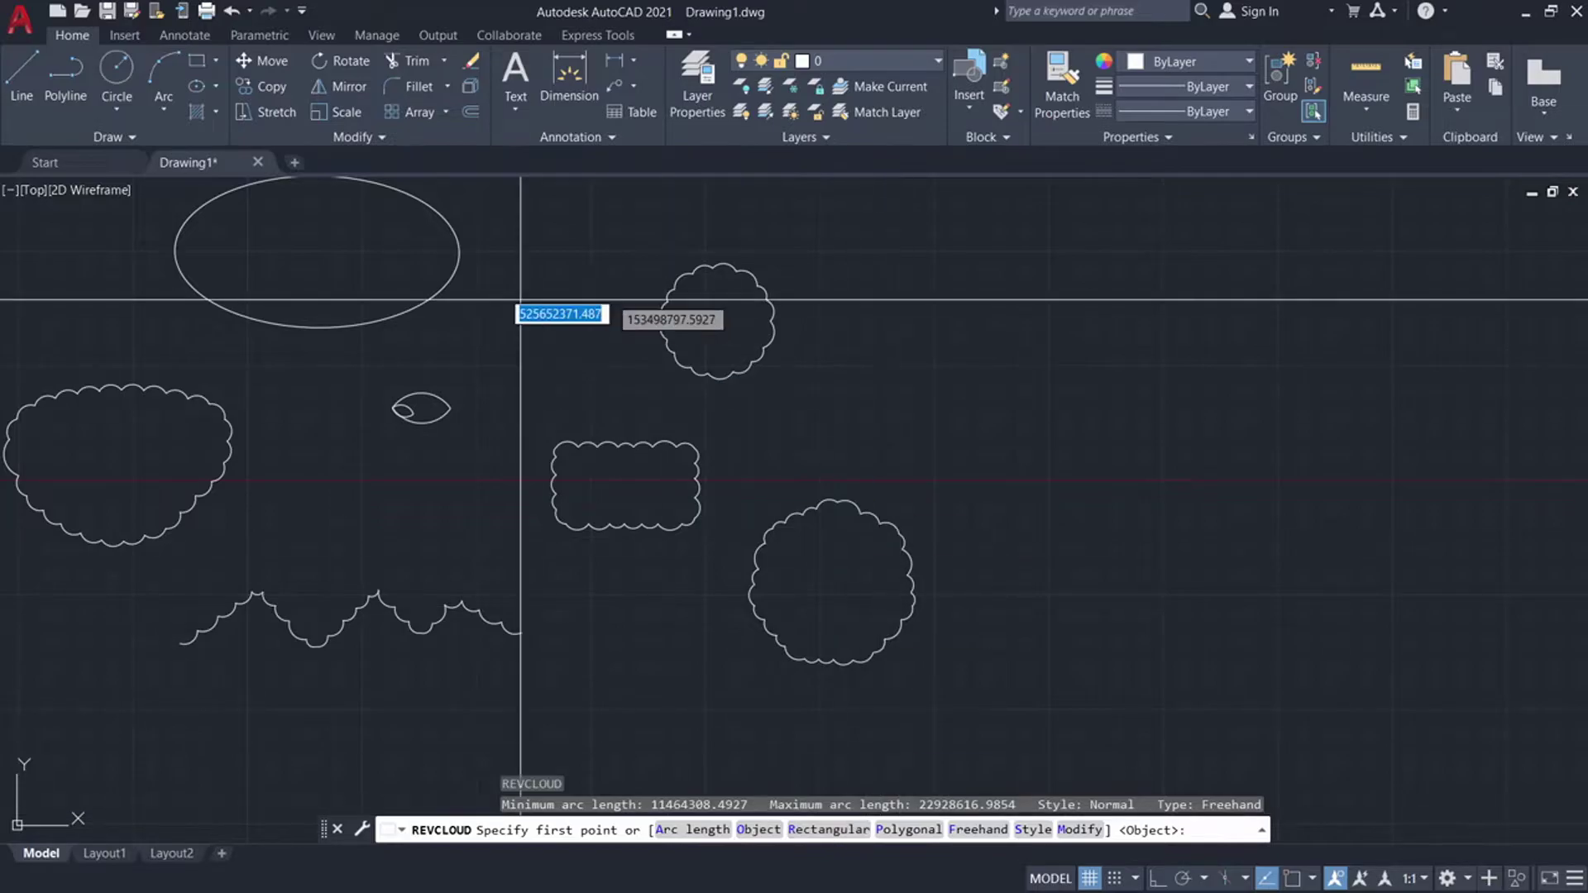
Step: Draw a rectangular revision cloud by two corners at the upper right
{"action": "left_click", "coordinate": [841, 830]}
{"action": "left_click", "coordinate": [887, 439]}
{"action": "left_click", "coordinate": [1150, 294]}
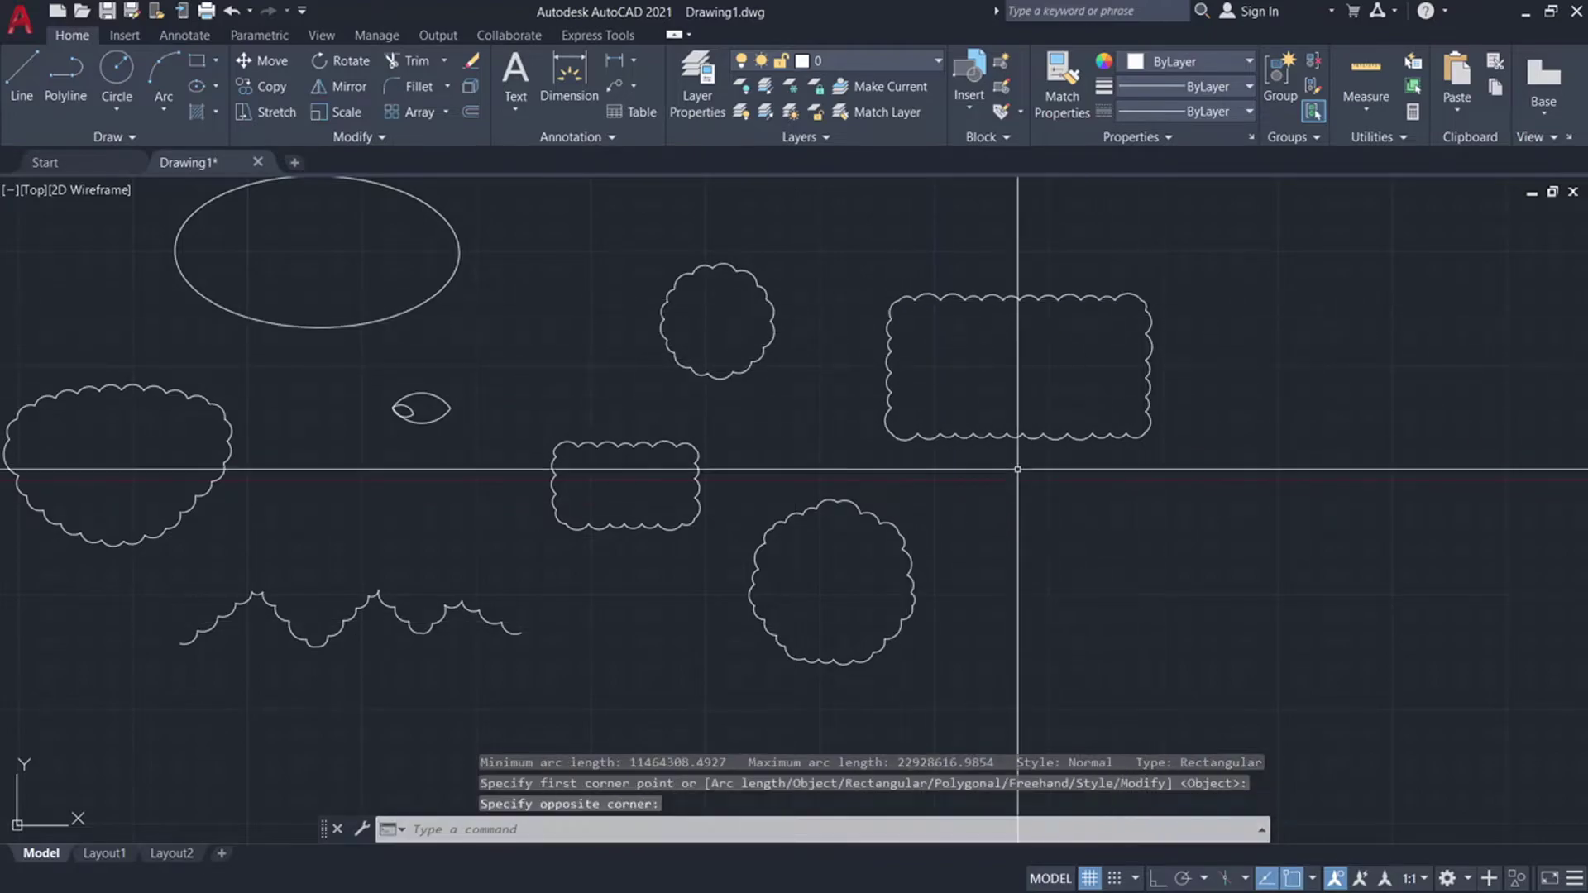
{"action": "key", "text": "Return"}
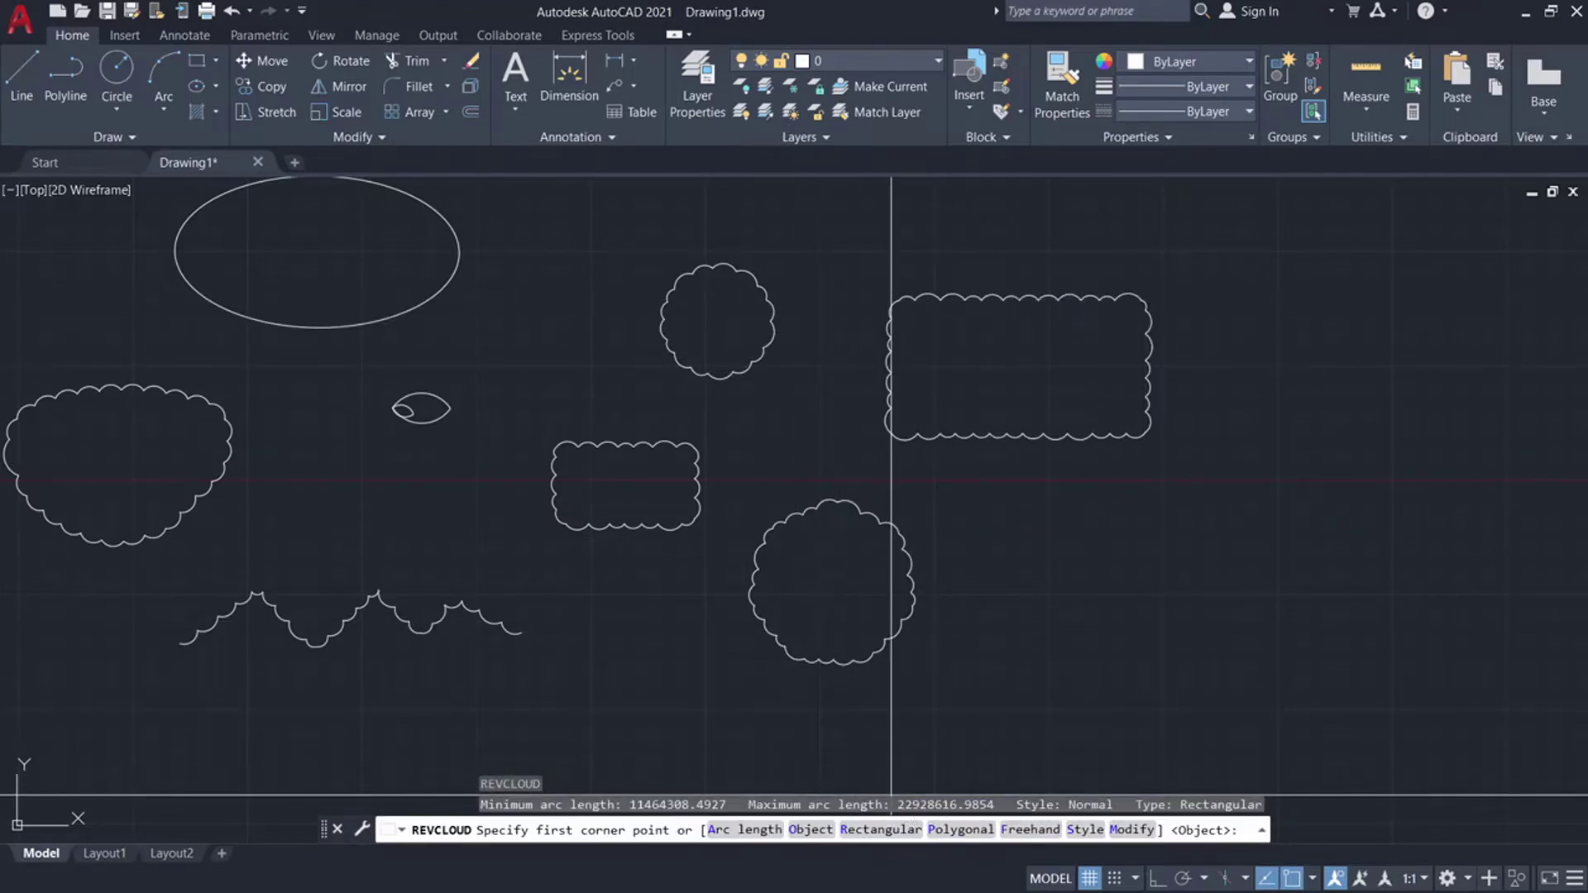
Step: Draw a six-vertex polygonal revision cloud along the lower right and bottom
{"action": "left_click", "coordinate": [960, 829]}
{"action": "left_click", "coordinate": [1019, 687]}
{"action": "left_click", "coordinate": [1085, 549]}
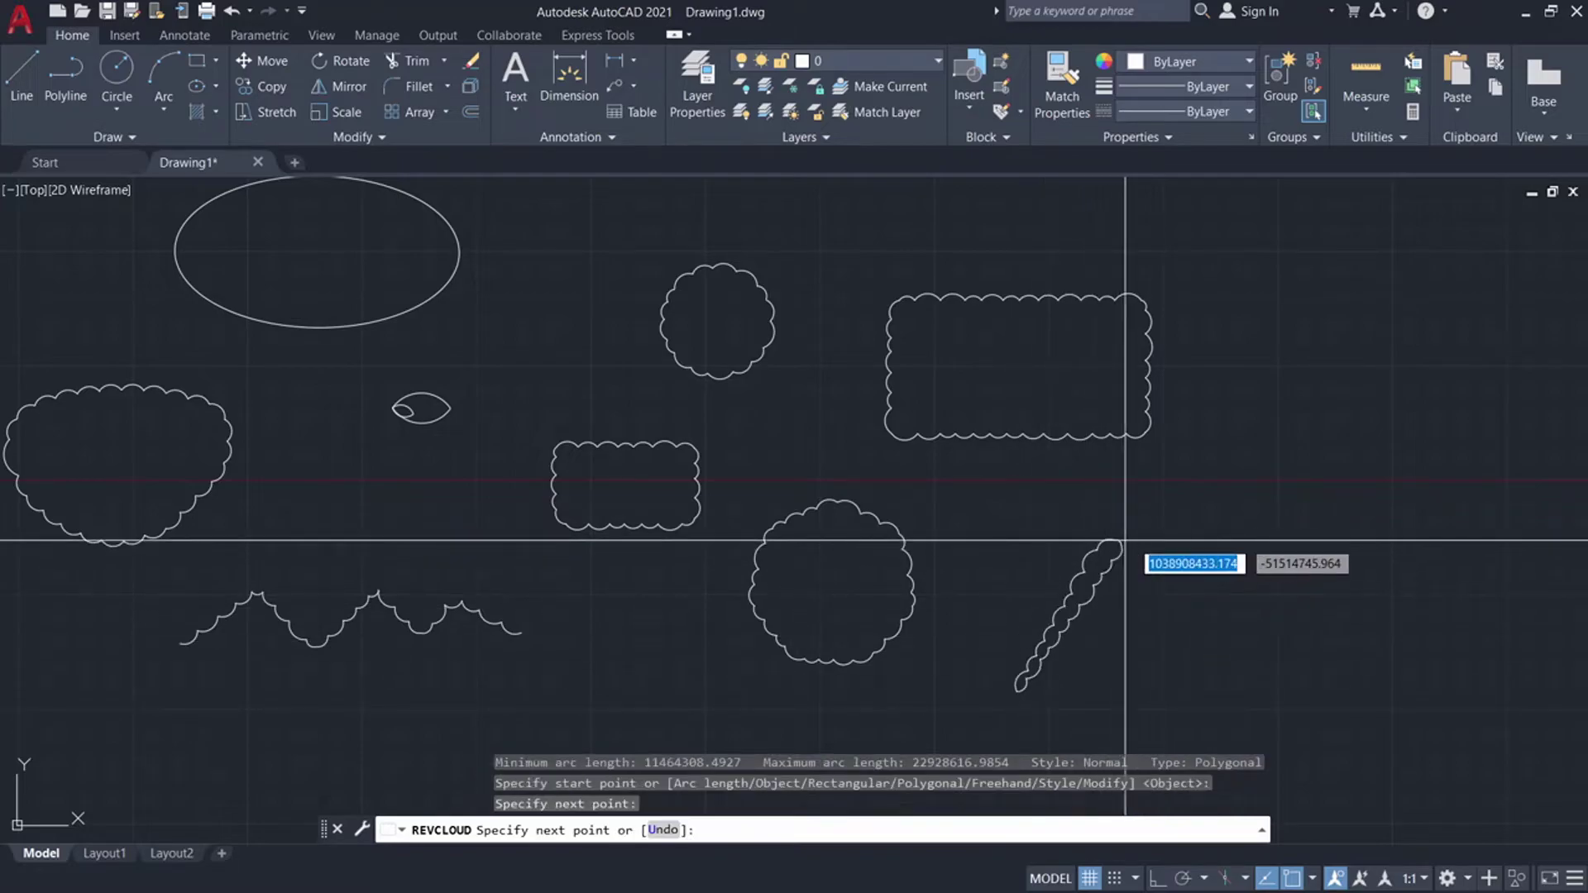
{"action": "left_click", "coordinate": [1289, 589]}
{"action": "left_click", "coordinate": [1301, 707]}
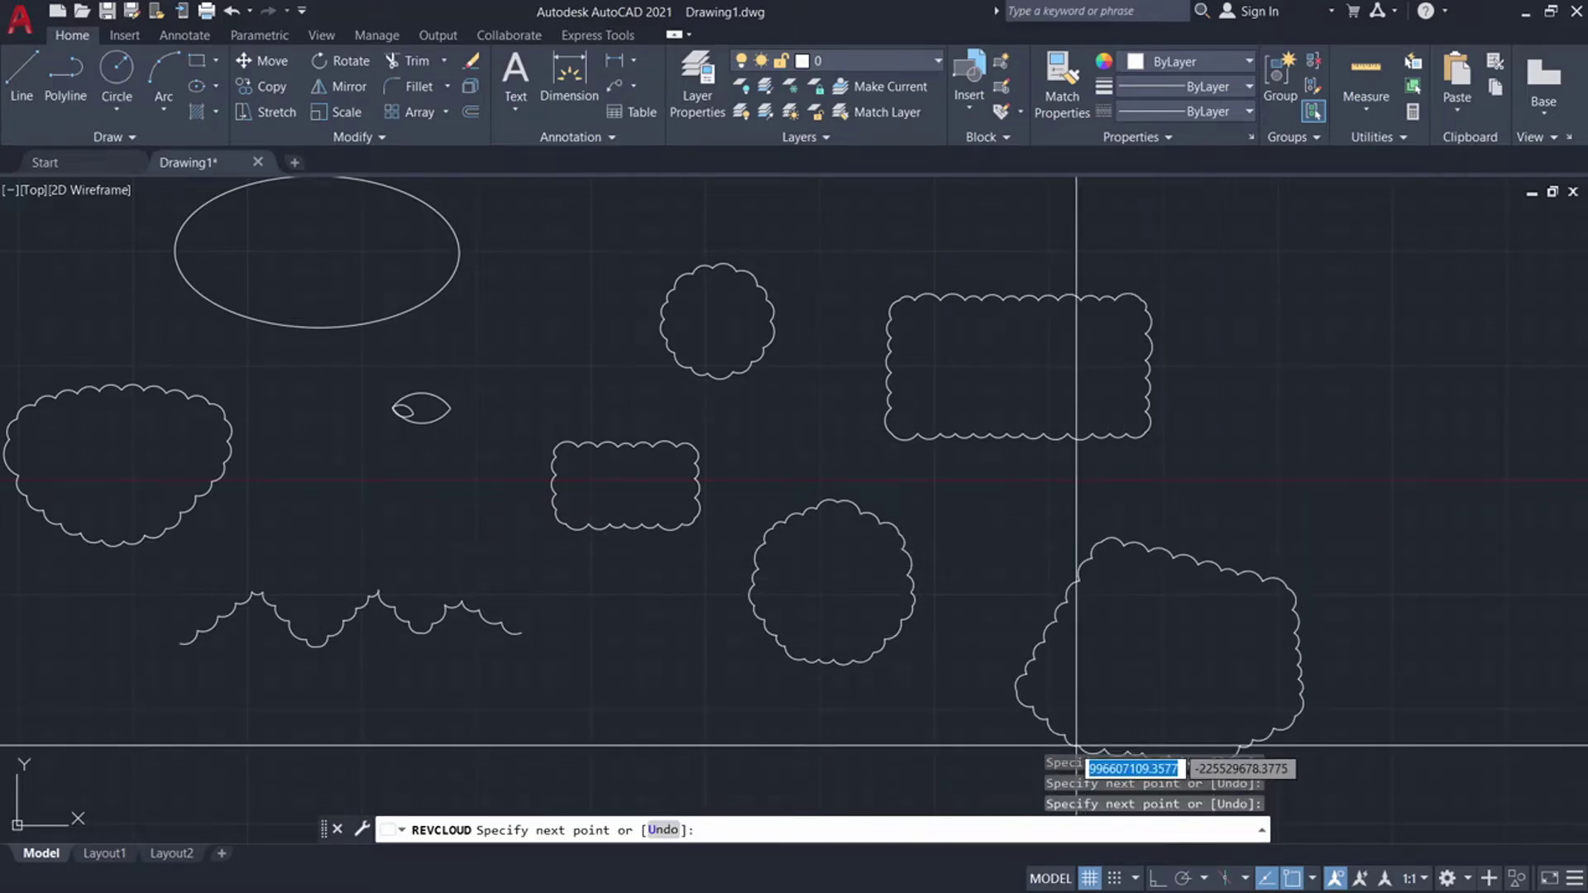
{"action": "left_click", "coordinate": [1069, 710]}
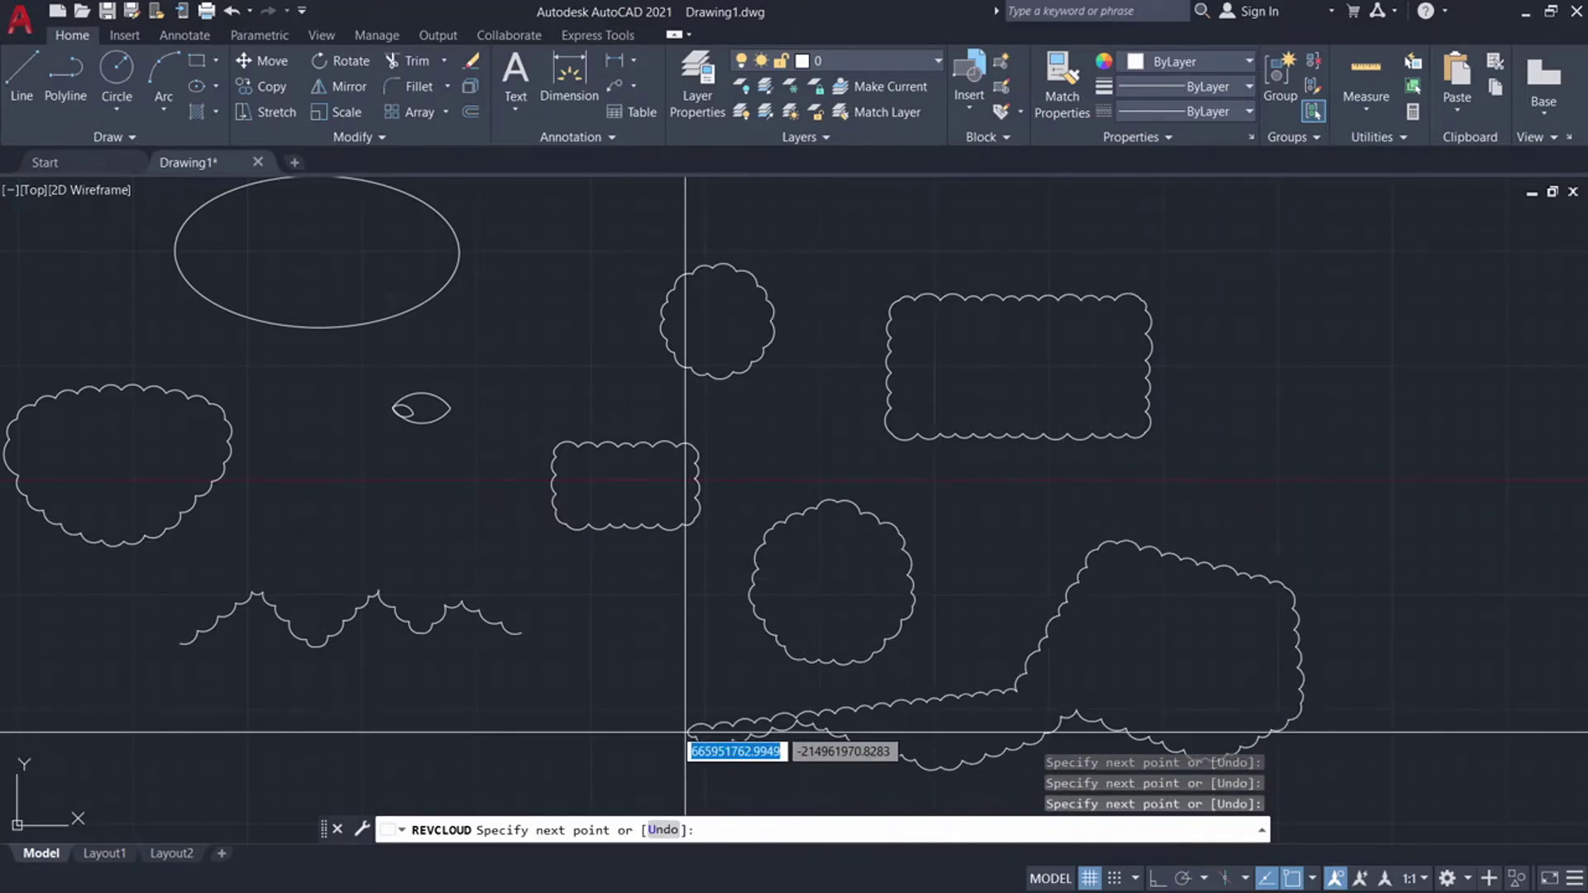
{"action": "left_click", "coordinate": [639, 704]}
{"action": "key", "text": "Return"}
{"action": "key", "text": "Return"}
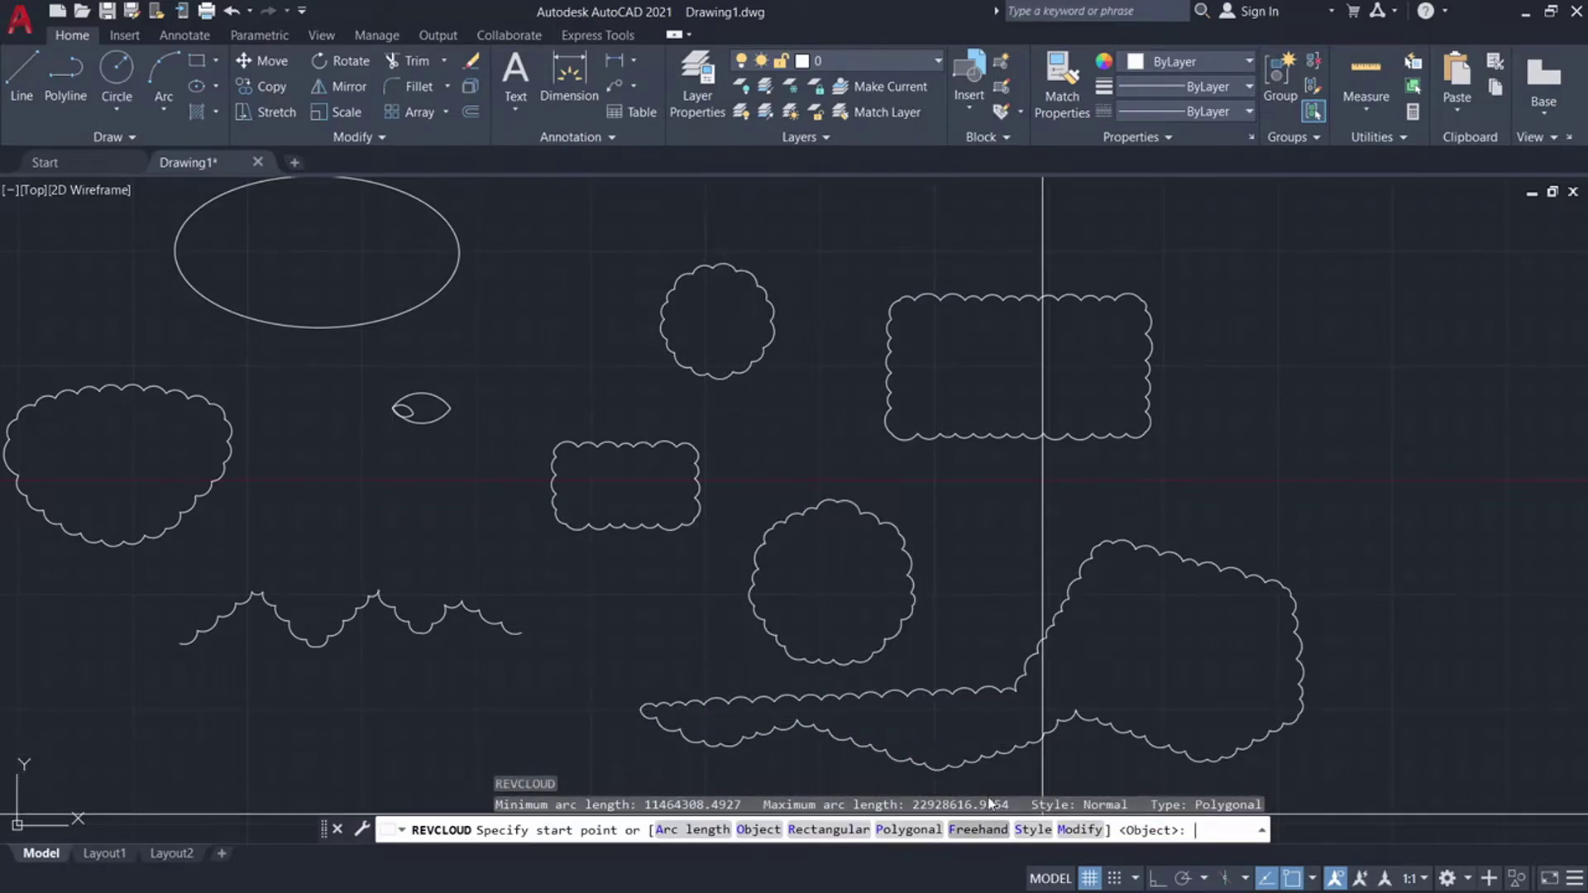
Step: Sketch a tall freehand revision cloud at the far right
{"action": "left_click", "coordinate": [979, 830]}
{"action": "left_click", "coordinate": [1292, 217]}
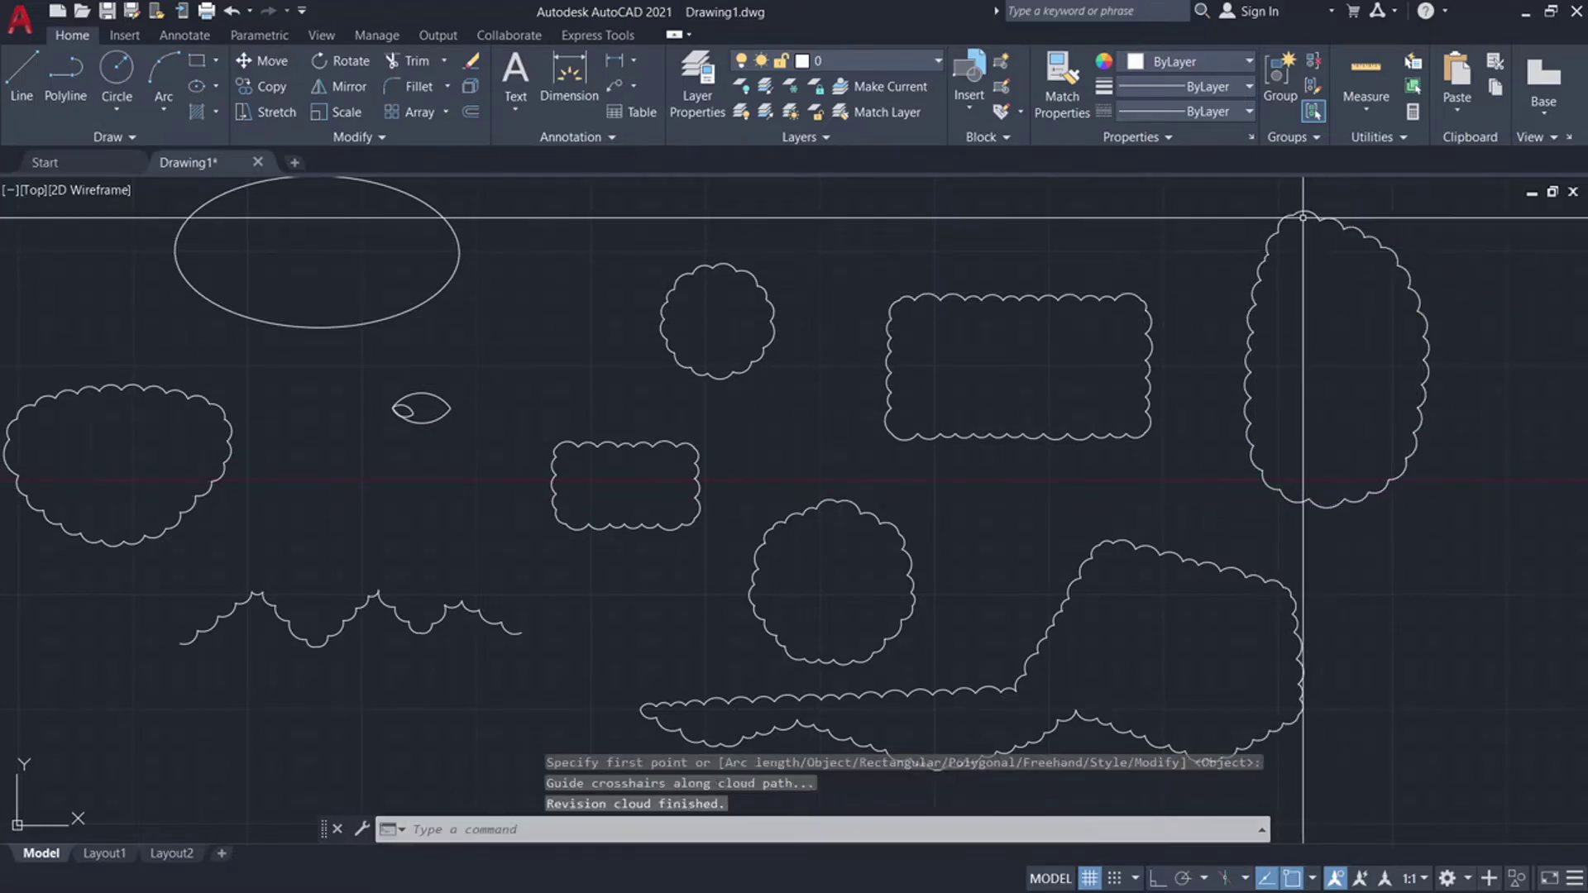
{"action": "key", "text": "Return"}
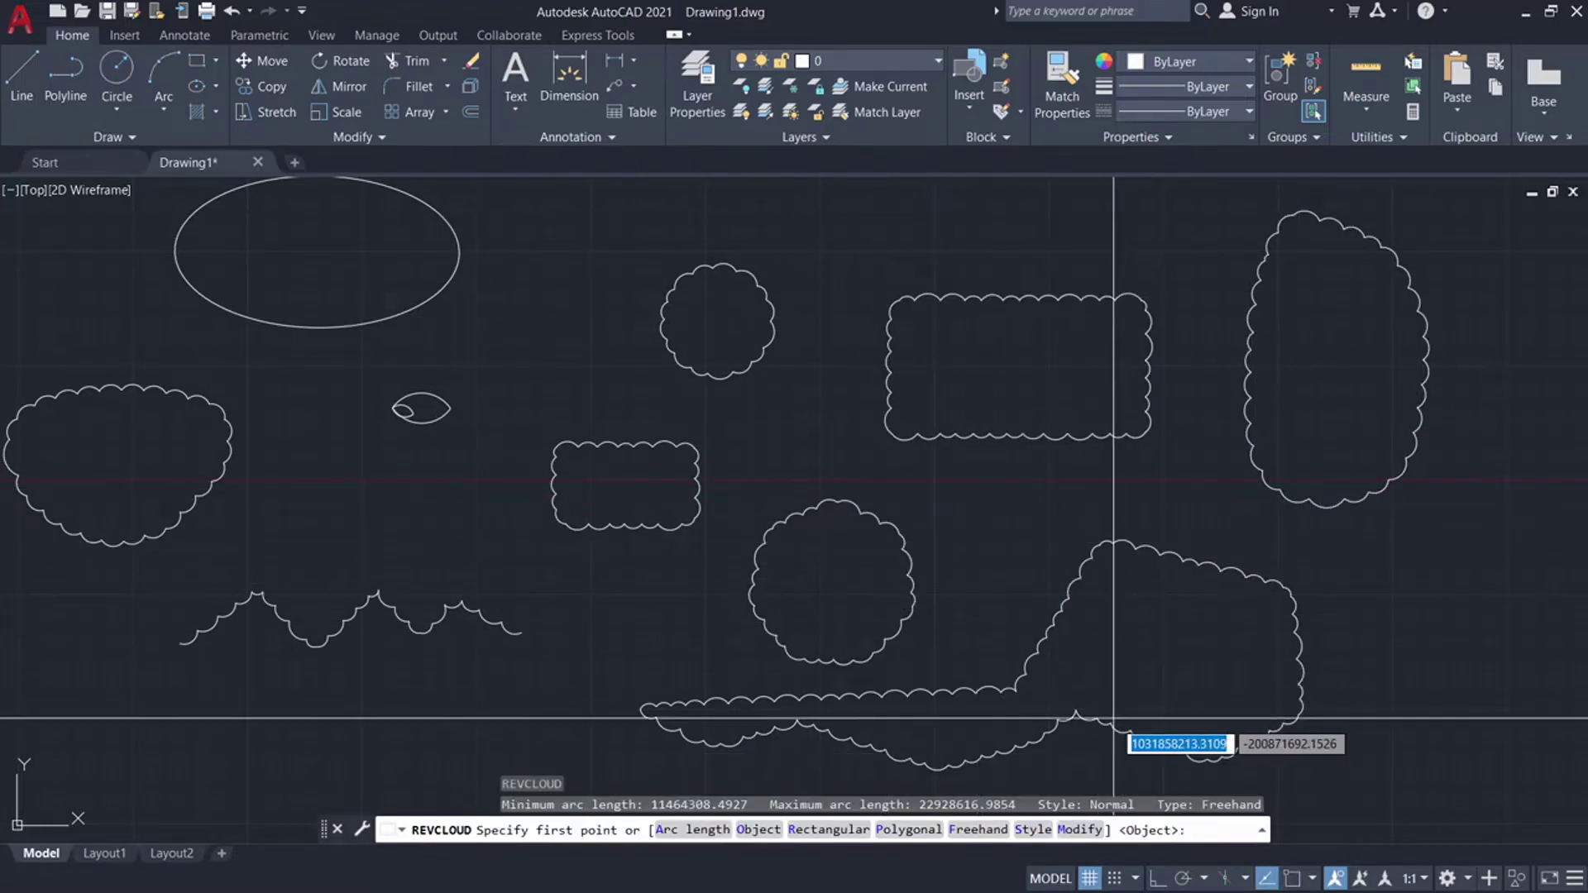
Step: Sketch a freehand revision cloud across the bottom with reversed arcs
{"action": "left_click", "coordinate": [1034, 683]}
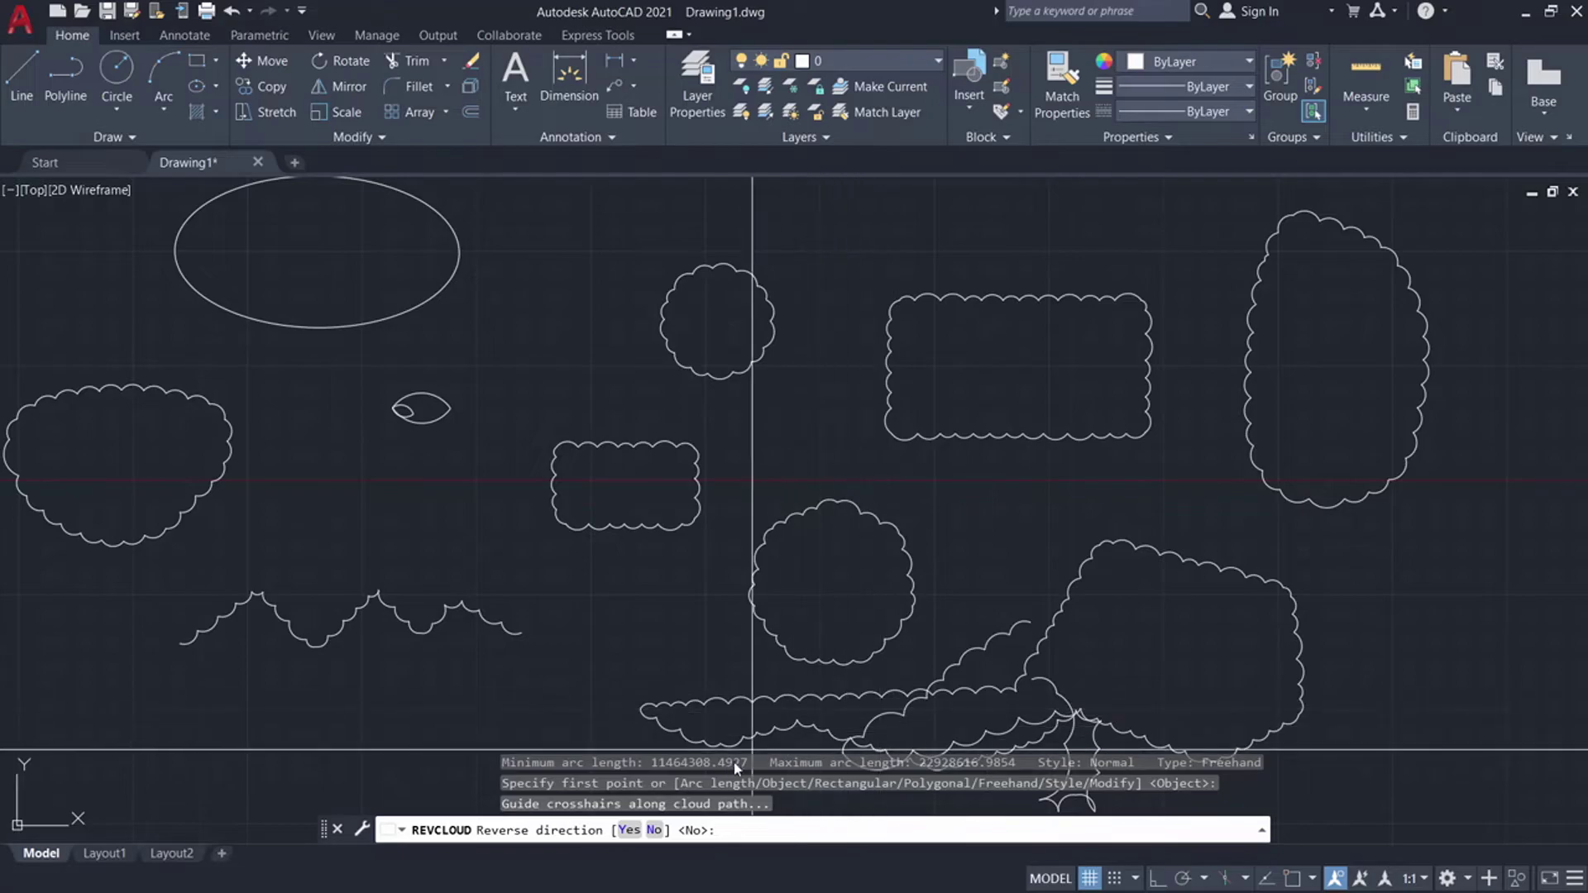
{"action": "left_click", "coordinate": [628, 831]}
{"action": "key", "text": "Escape"}
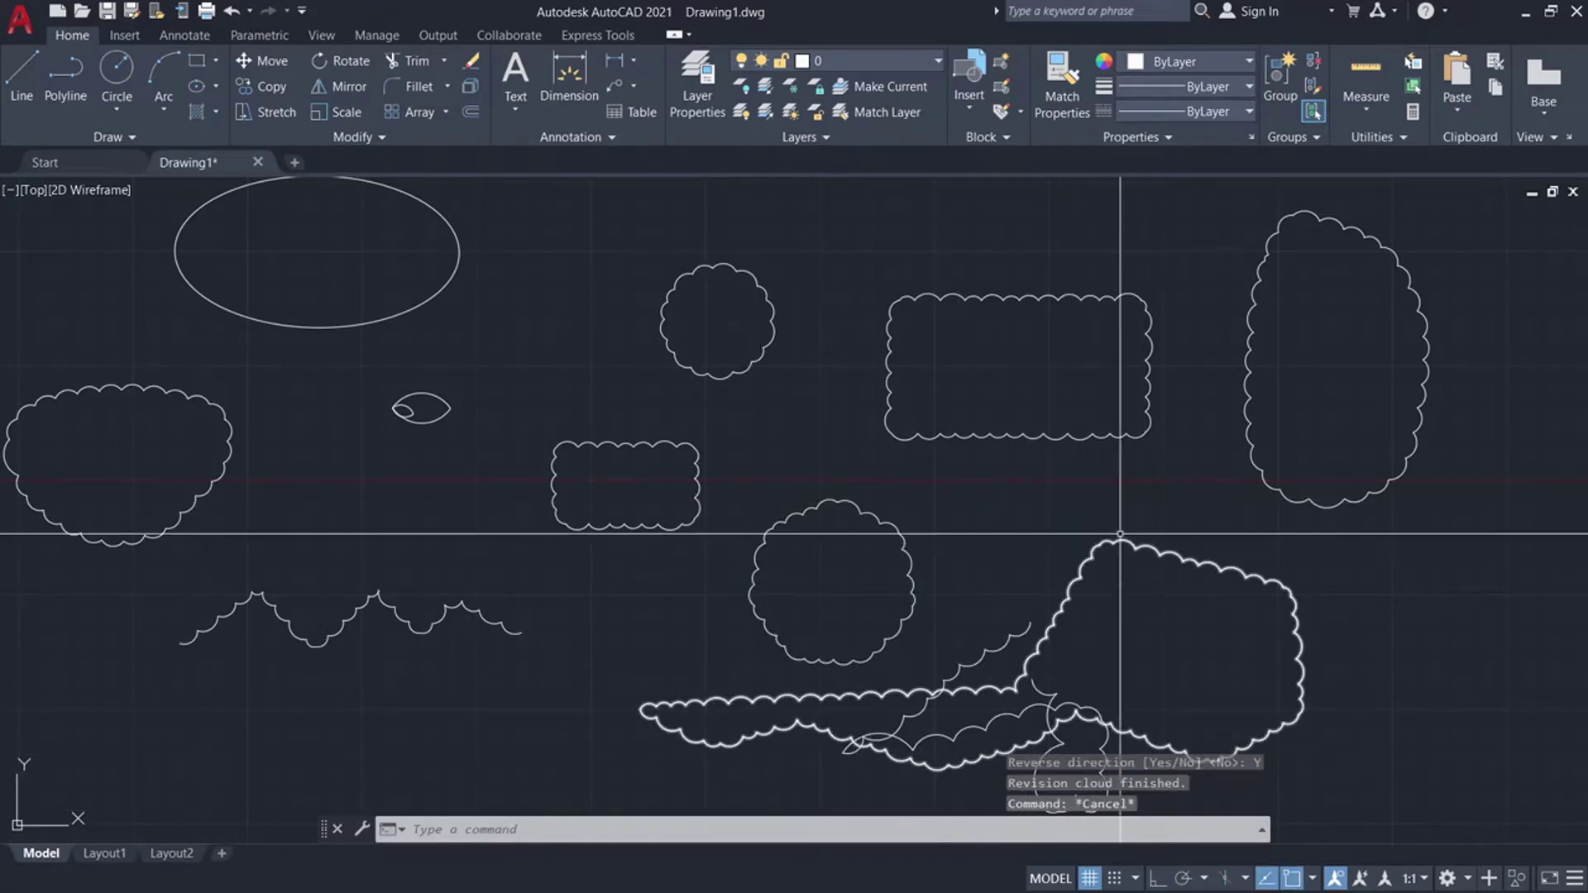
{"action": "key", "text": "Escape"}
{"action": "key", "text": "Return"}
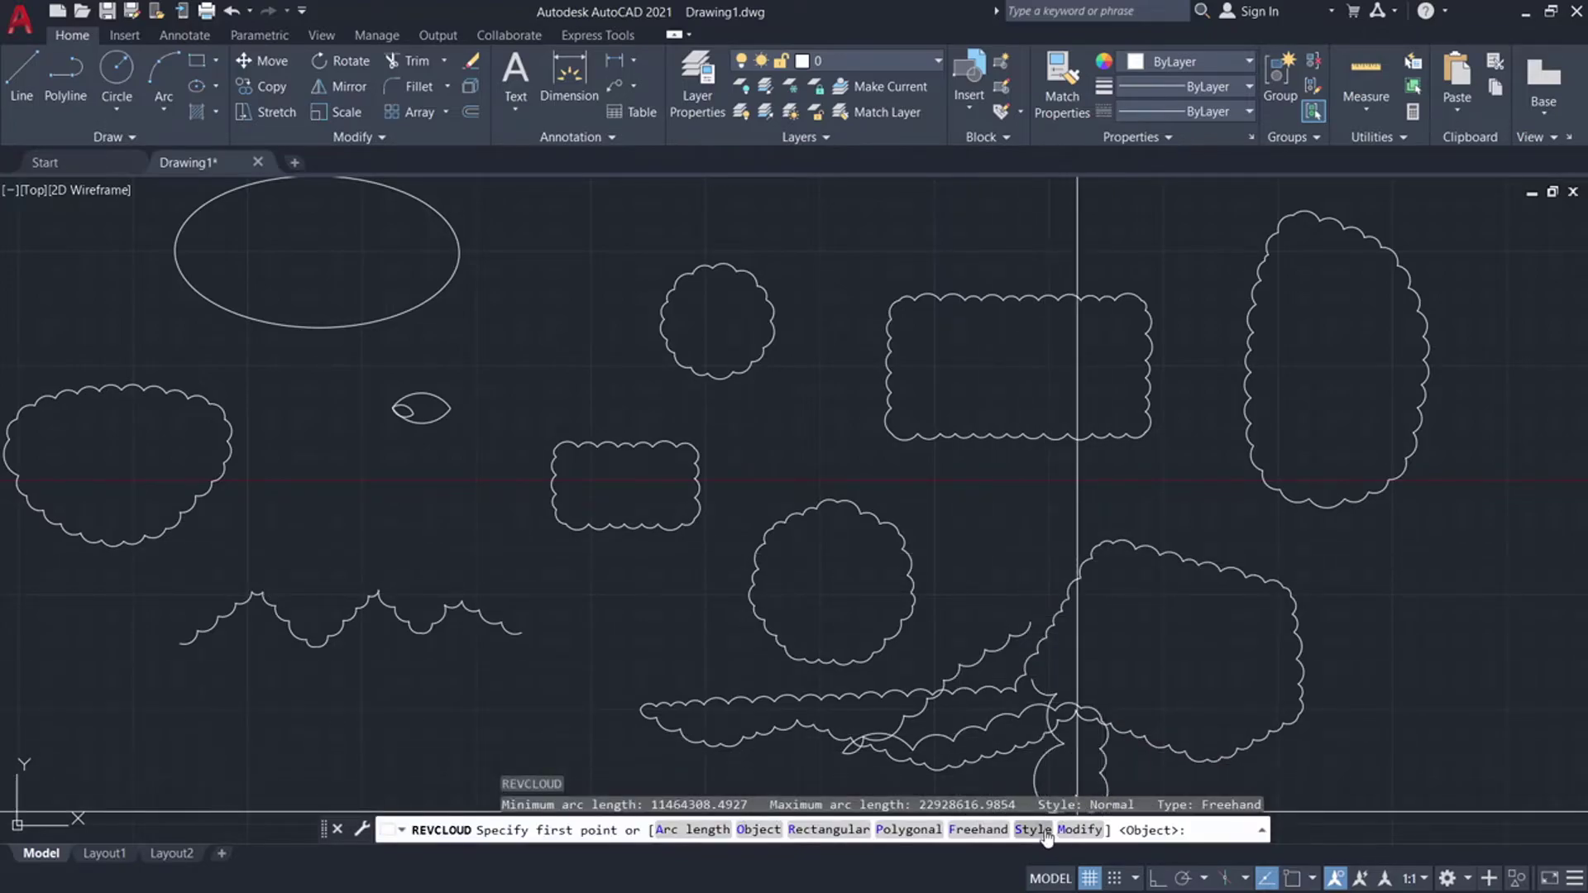
Step: Draw a small freehand revision cloud using the Calligraphy arc style
{"action": "left_click", "coordinate": [1033, 829]}
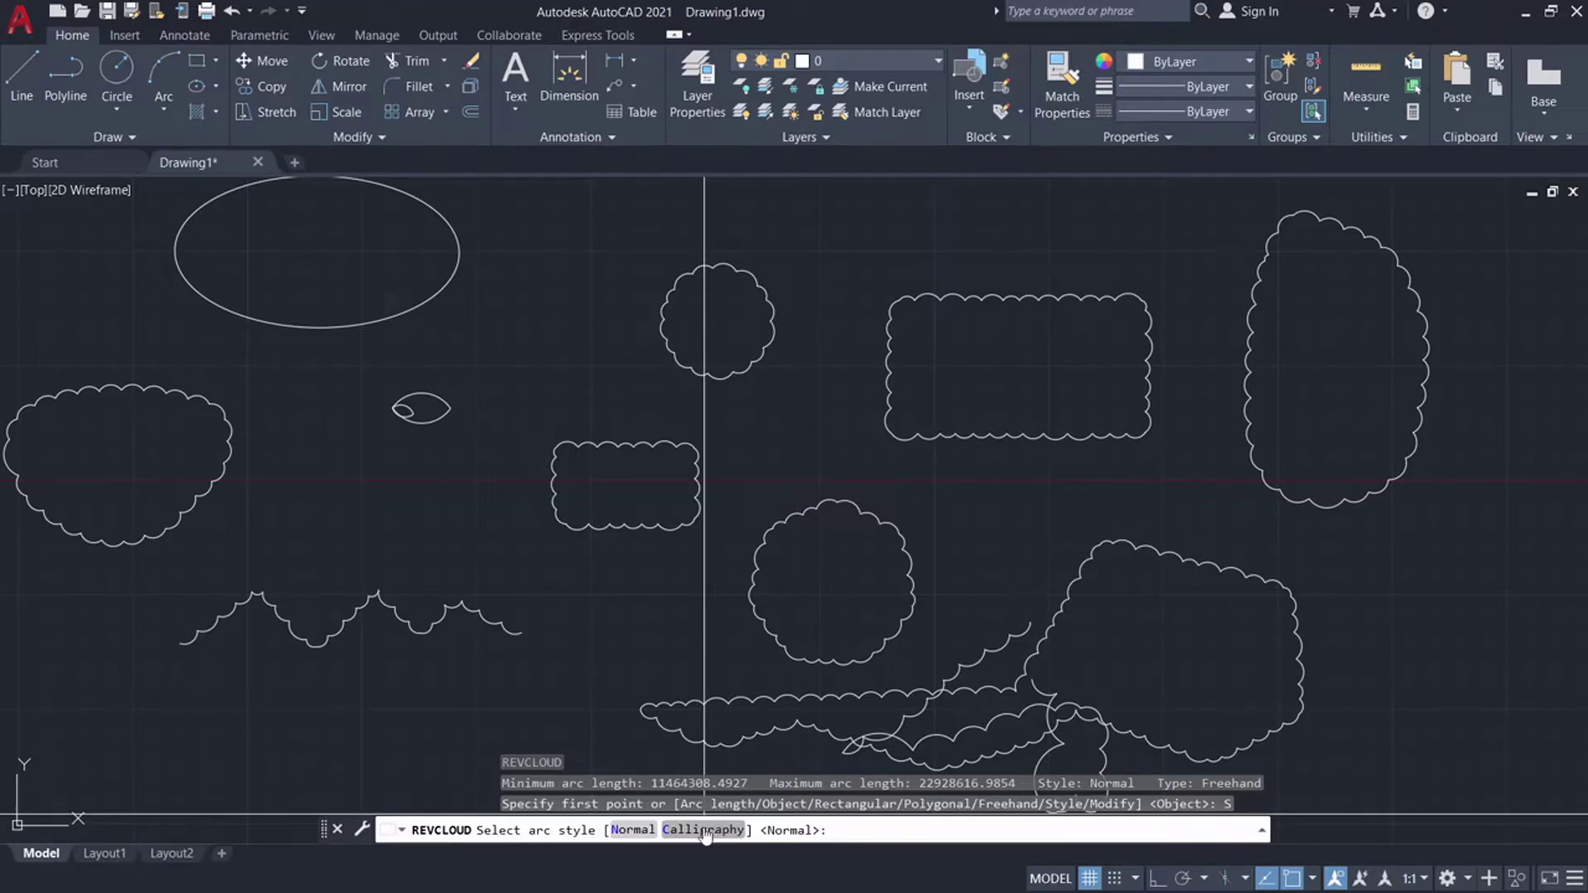
{"action": "left_click", "coordinate": [704, 833]}
{"action": "scroll", "coordinate": [1241, 579], "scroll_direction": "up", "scroll_amount": 5}
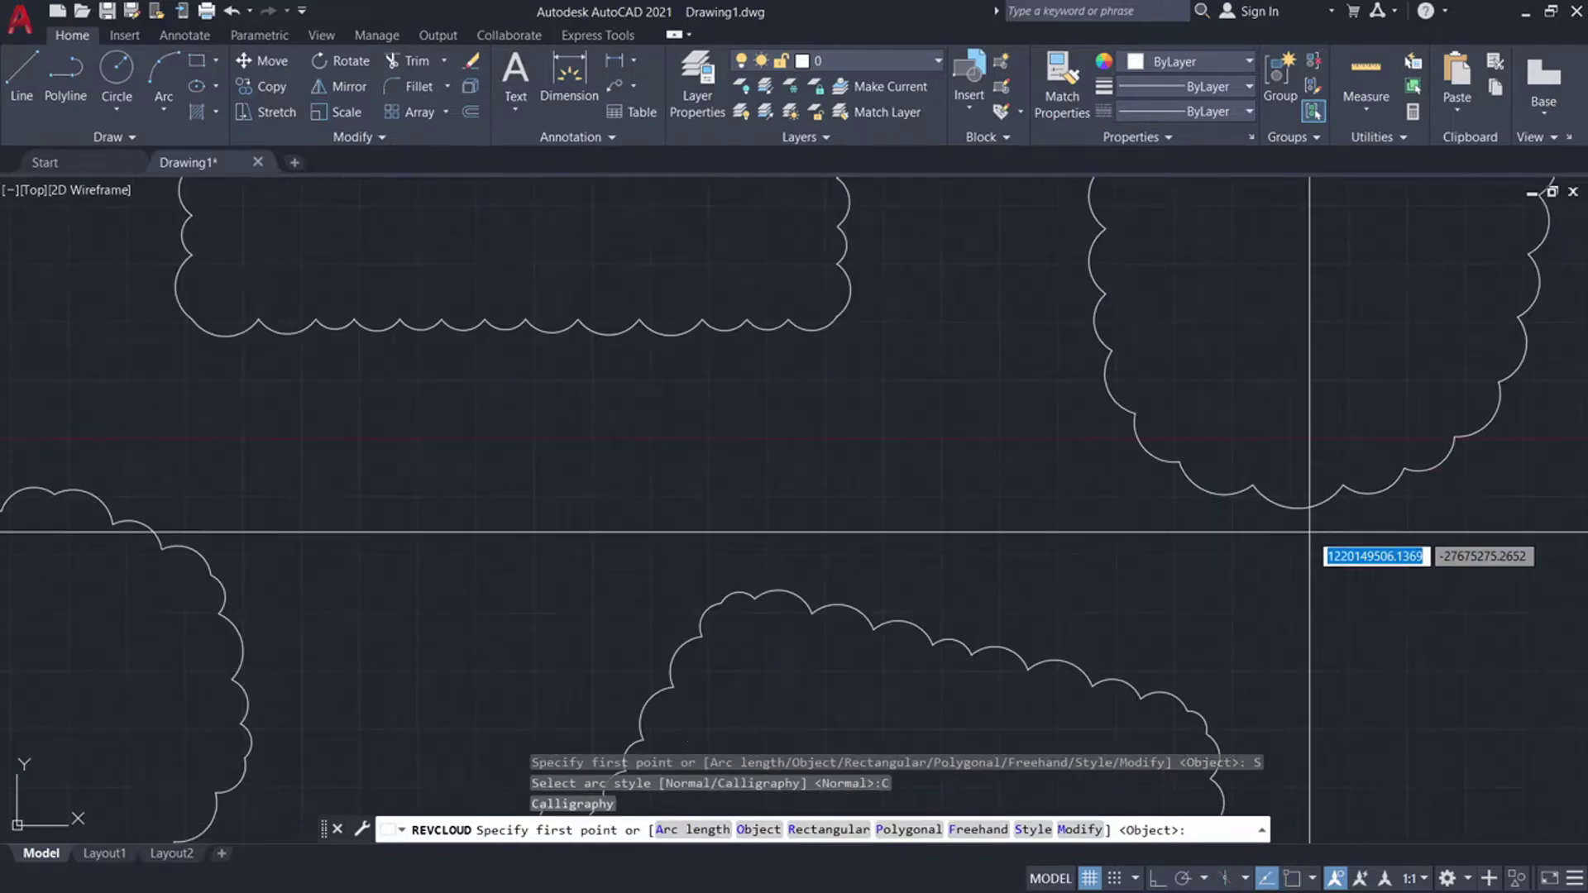
{"action": "left_click", "coordinate": [520, 431]}
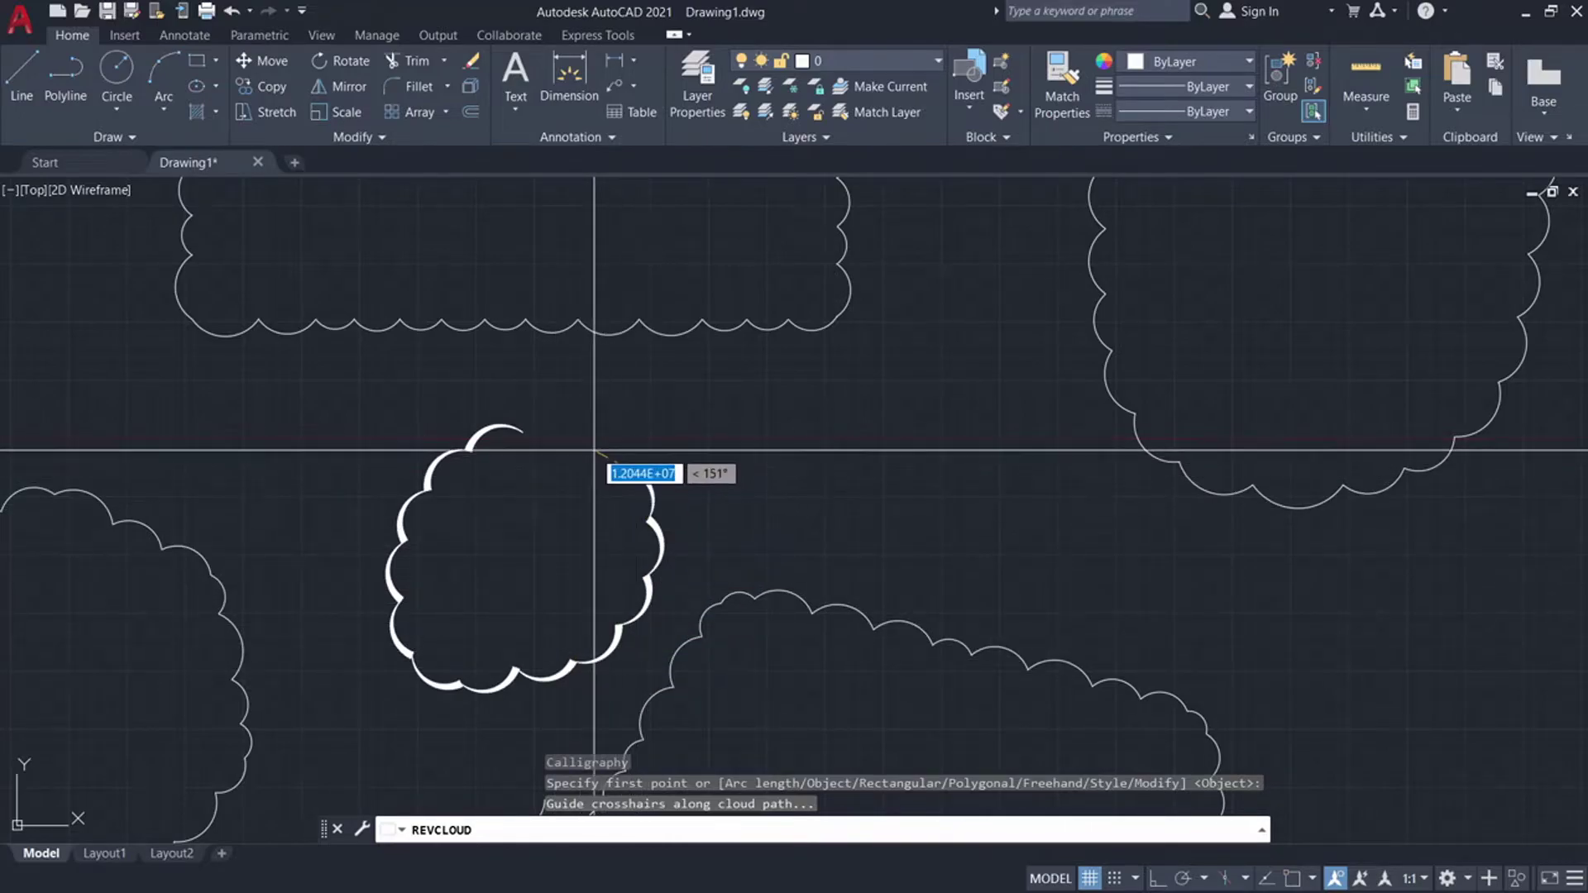
{"action": "scroll", "coordinate": [714, 517], "scroll_direction": "down", "scroll_amount": 5}
{"action": "scroll", "coordinate": [585, 539], "scroll_direction": "up", "scroll_amount": 2}
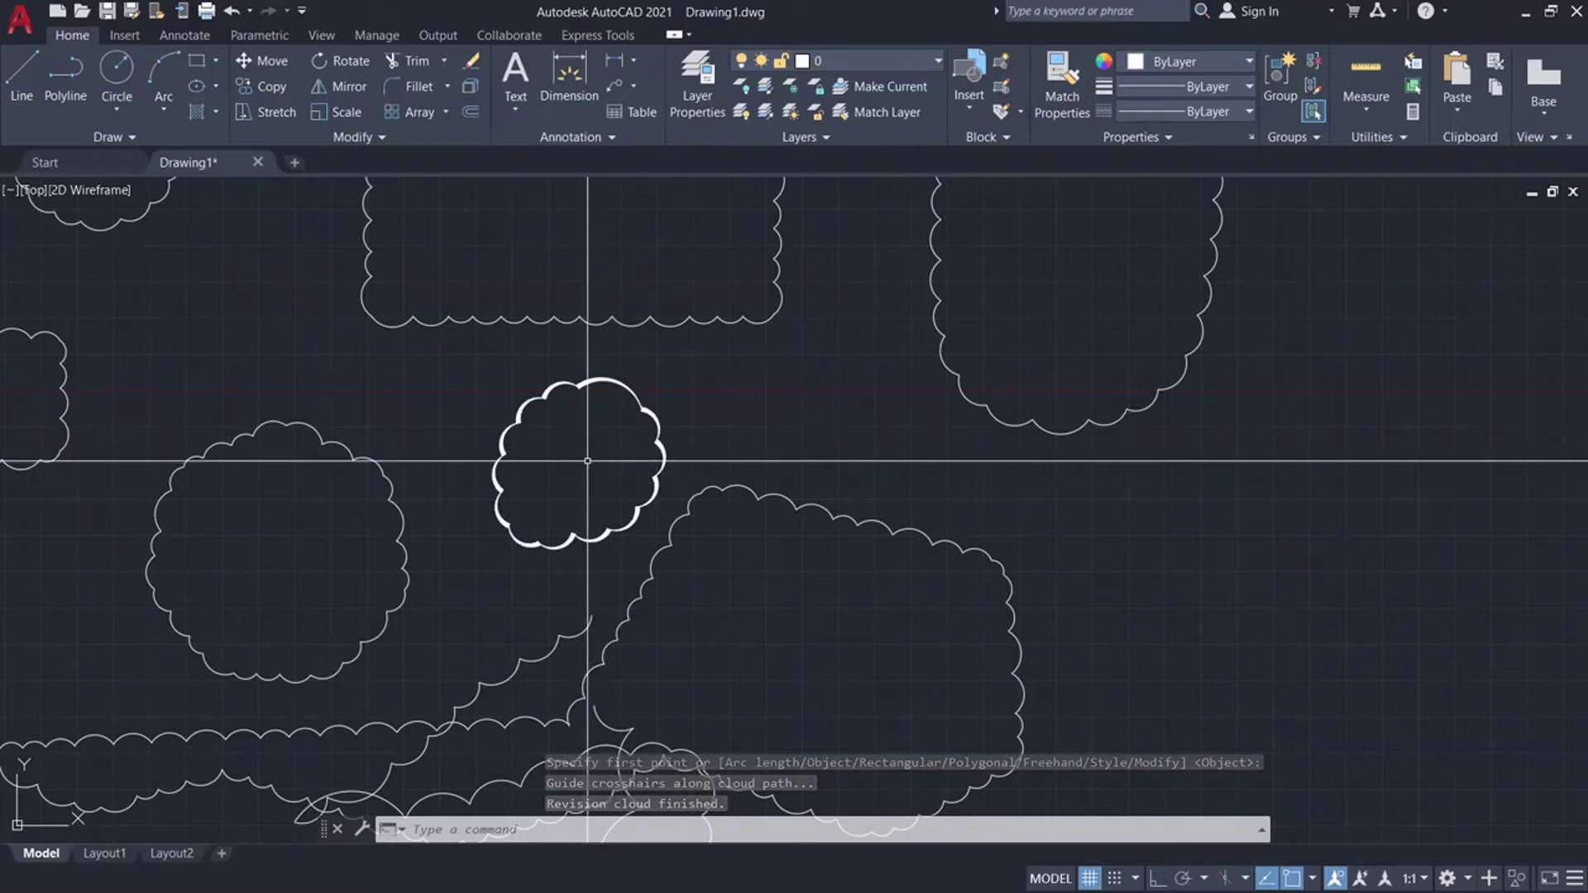
{"action": "scroll", "coordinate": [600, 459], "scroll_direction": "down", "scroll_amount": 5}
{"action": "scroll", "coordinate": [620, 613], "scroll_direction": "up", "scroll_amount": 3}
{"action": "scroll", "coordinate": [620, 612], "scroll_direction": "up", "scroll_amount": 2}
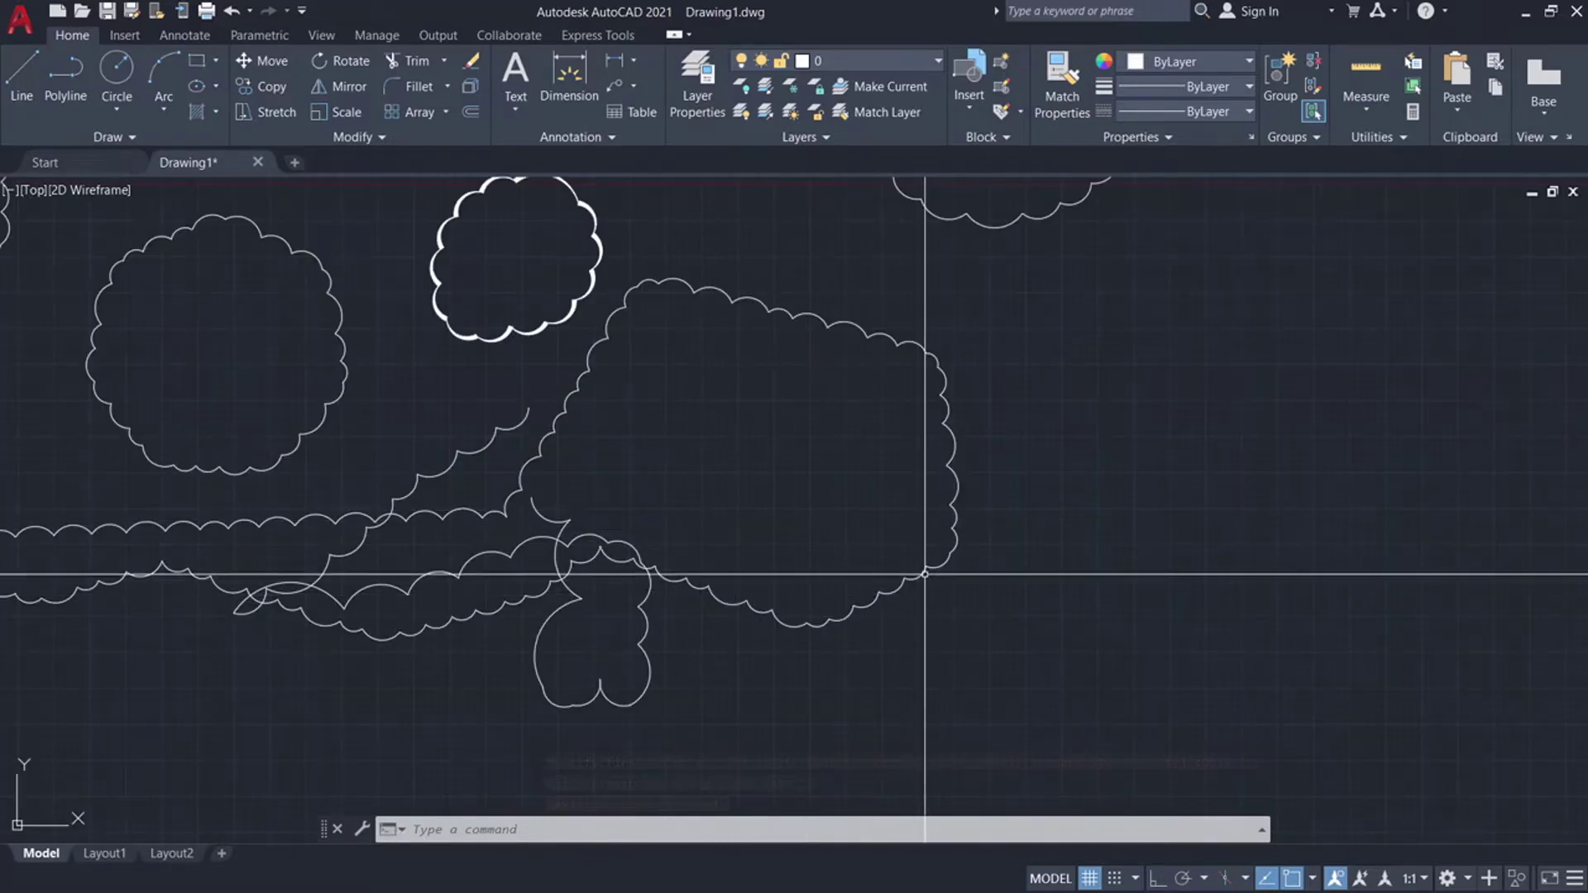
Step: With REVCLOUD Modify, pick the round cloud and draw a new four-point outline on it
{"action": "scroll", "coordinate": [912, 447], "scroll_direction": "down", "scroll_amount": 2}
{"action": "key", "text": "Return"}
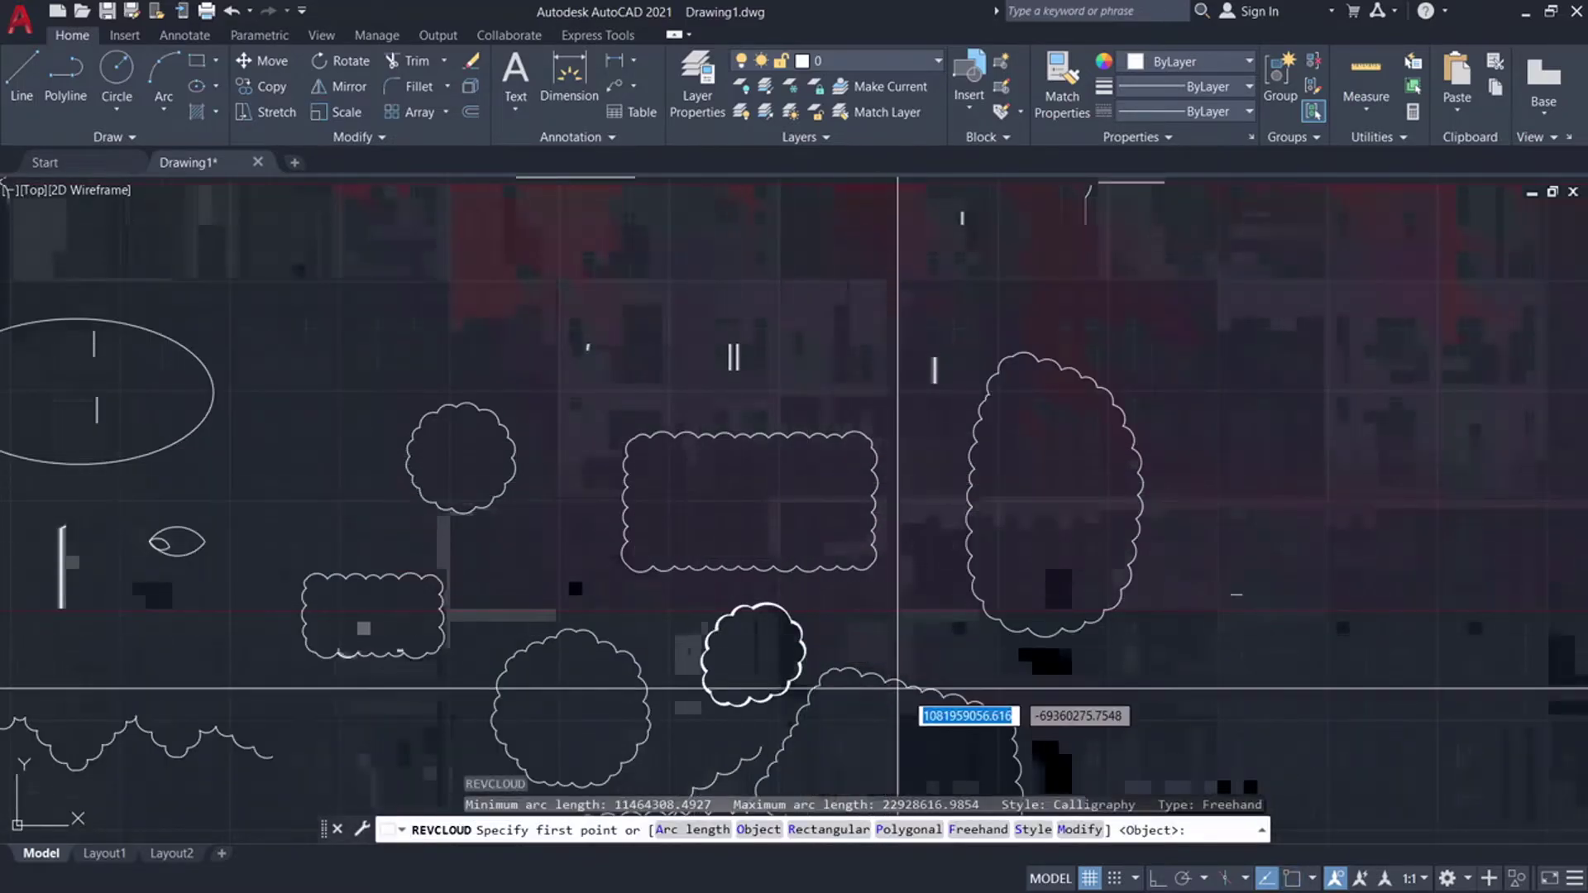
{"action": "type", "text": "m"}
{"action": "key", "text": "Return"}
{"action": "scroll", "coordinate": [463, 422], "scroll_direction": "up", "scroll_amount": 5}
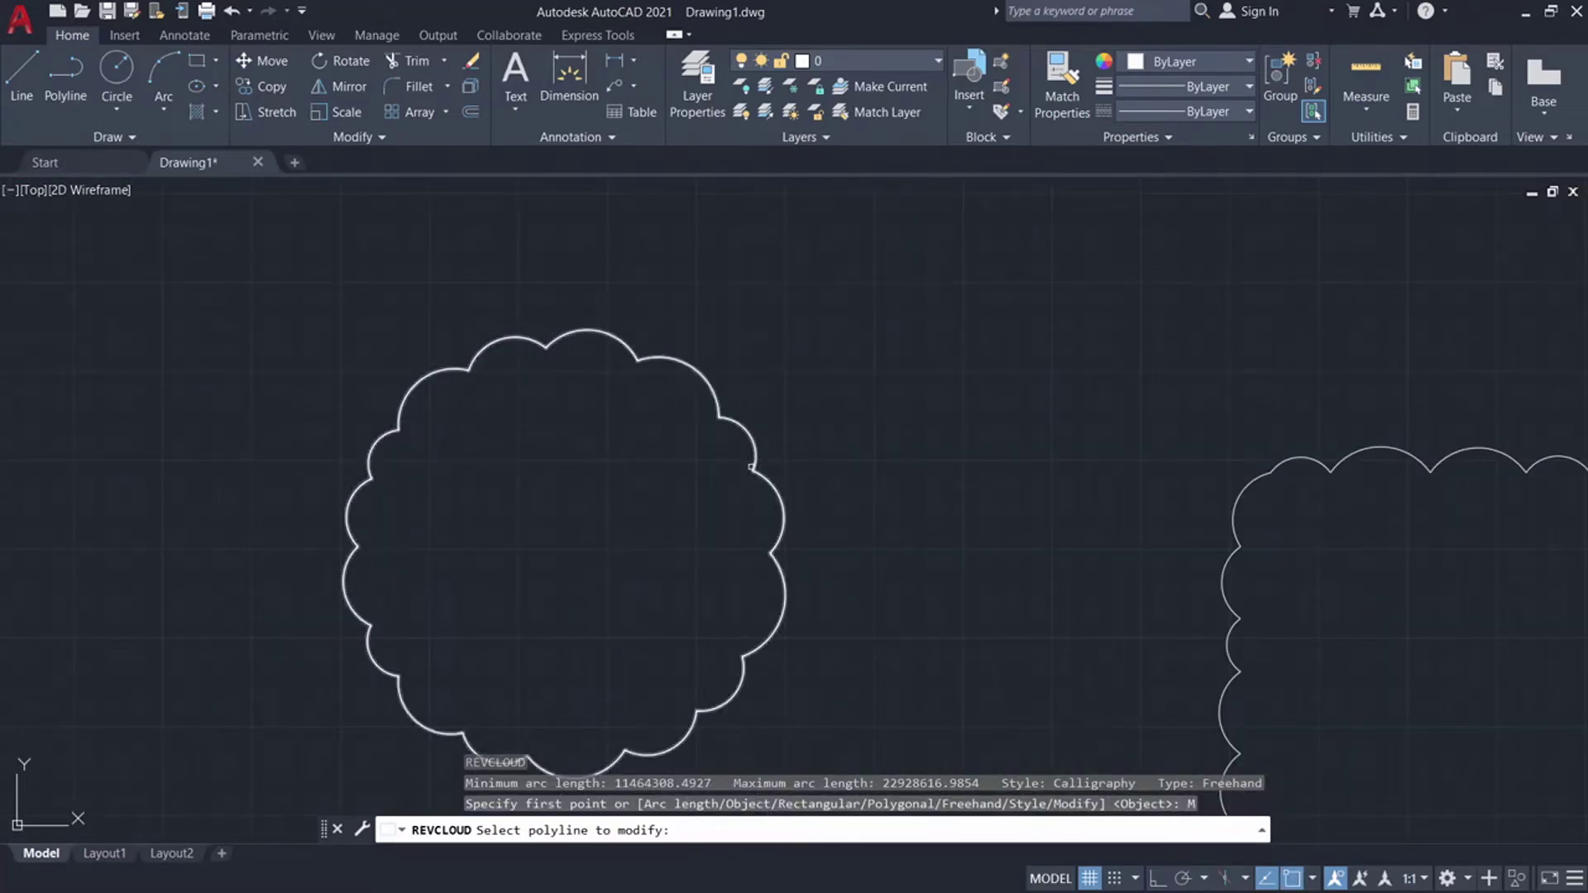
{"action": "left_click", "coordinate": [754, 468]}
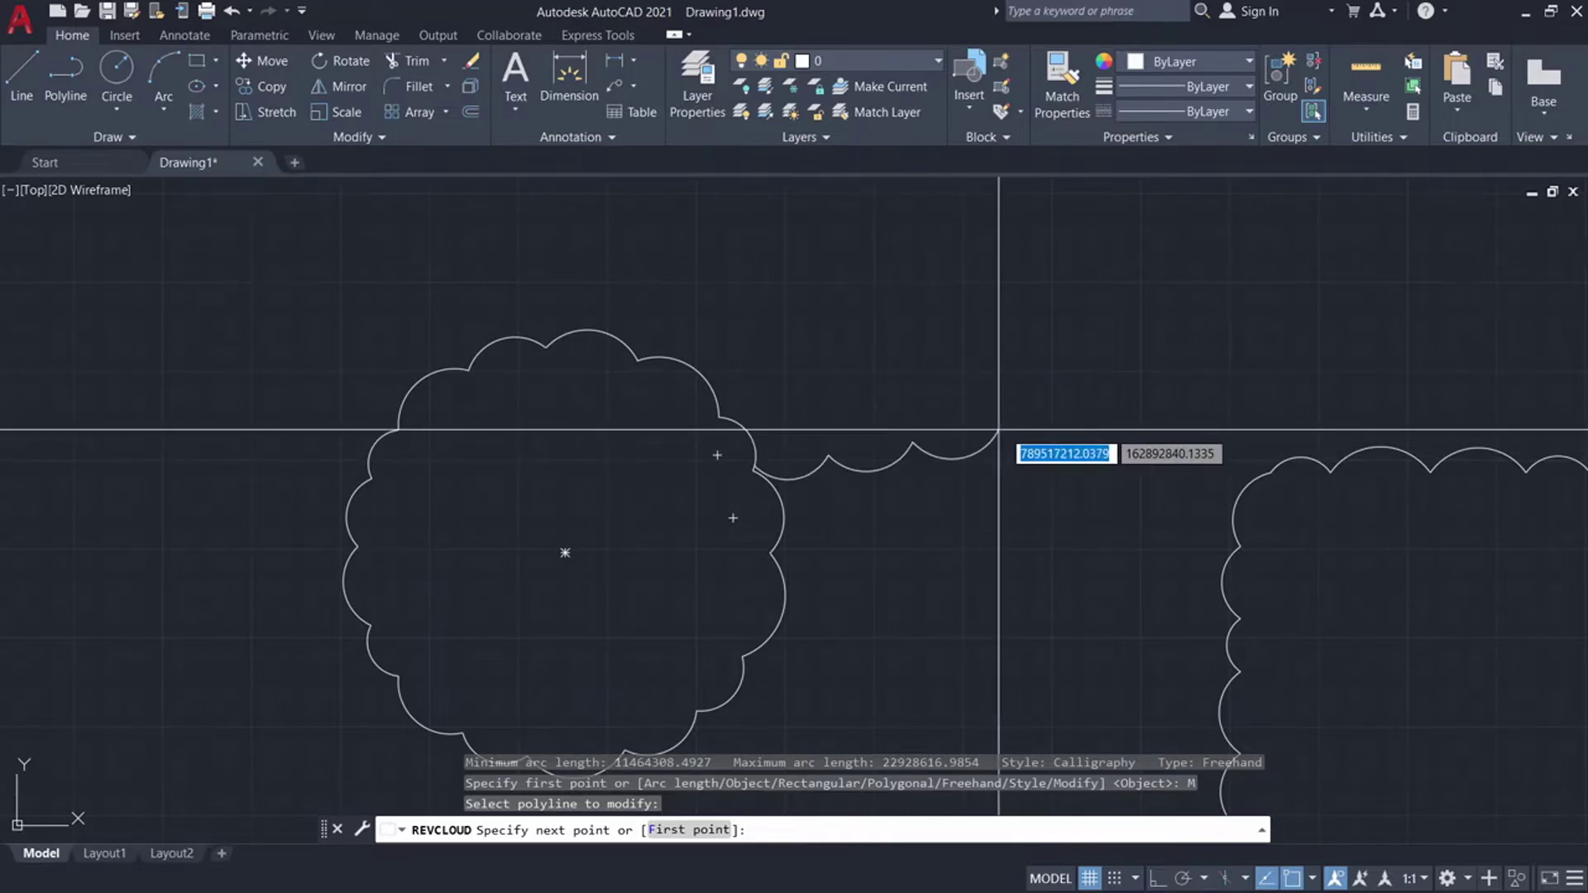
{"action": "left_click", "coordinate": [1040, 431]}
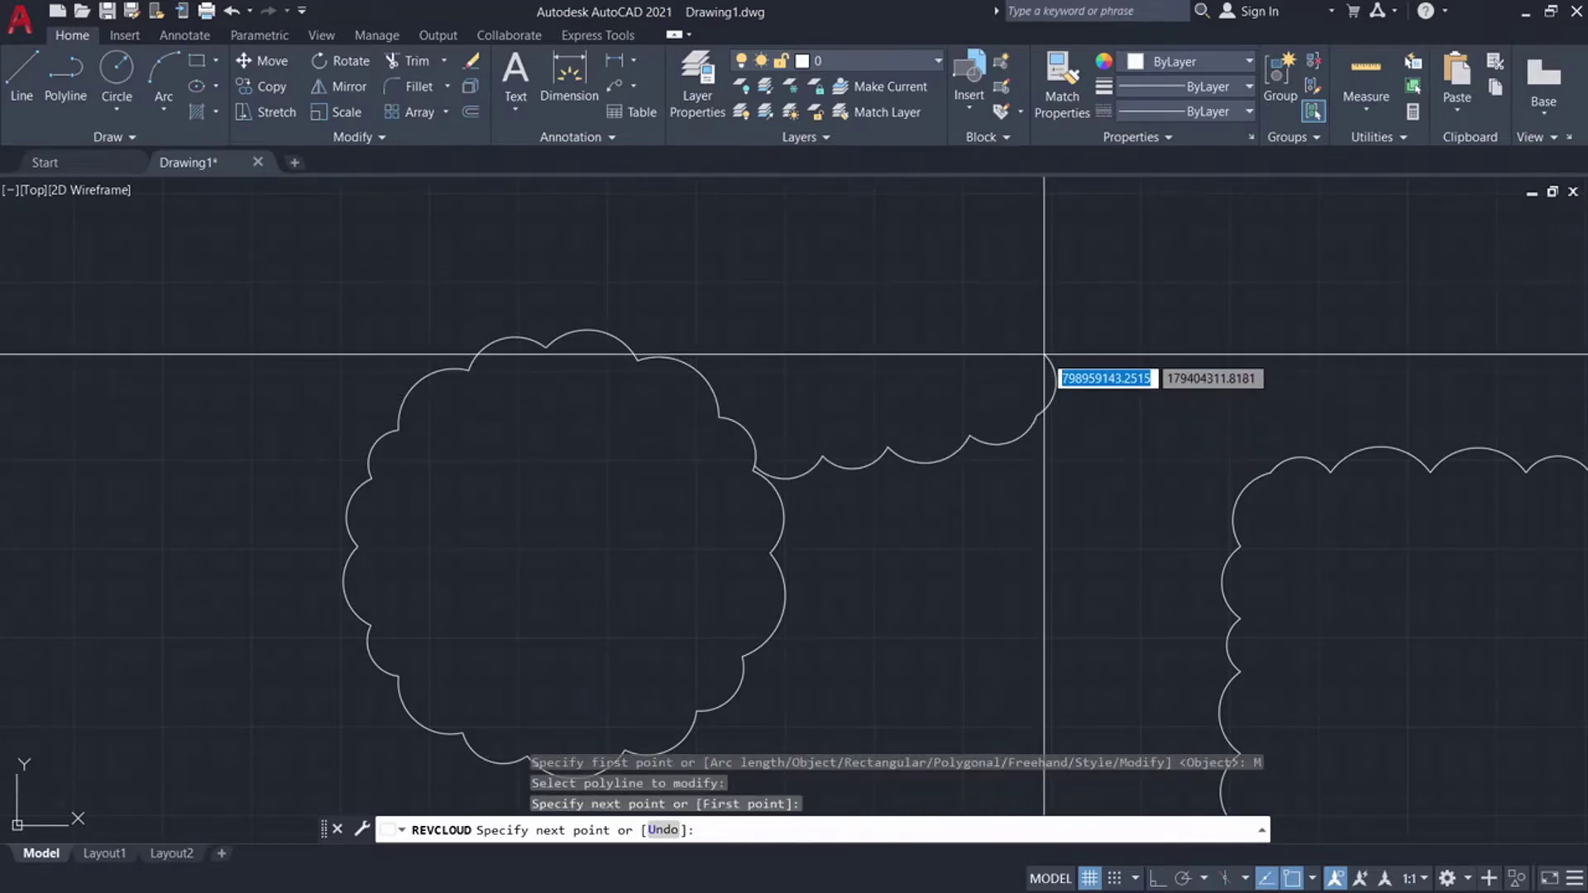
{"action": "scroll", "coordinate": [1053, 291], "scroll_direction": "down", "scroll_amount": 3}
{"action": "left_click", "coordinate": [1069, 276]}
{"action": "left_click", "coordinate": [980, 244]}
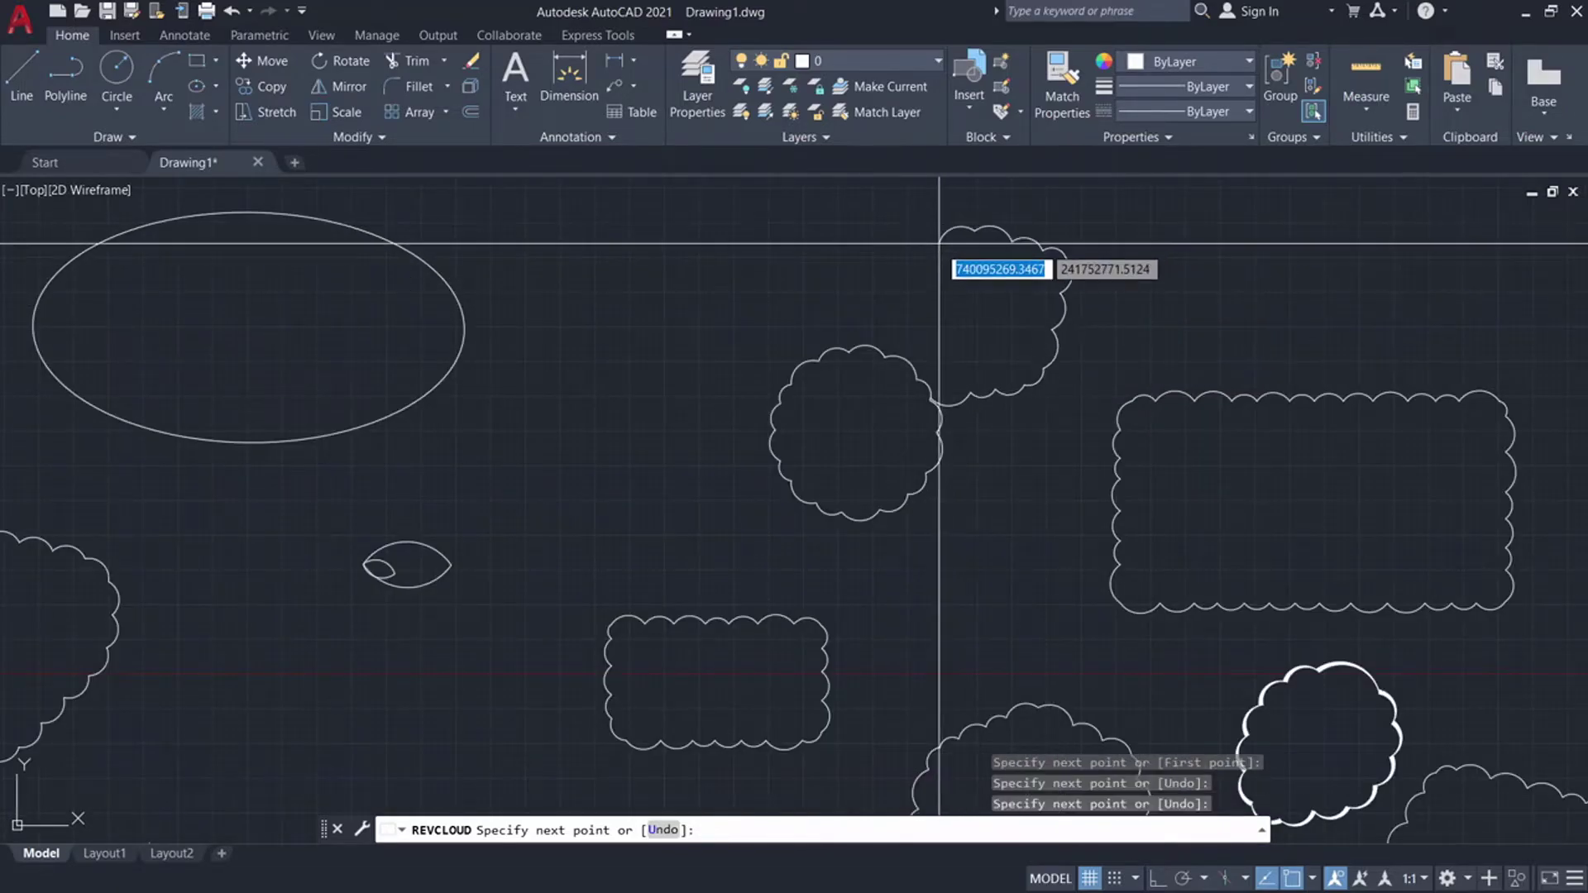
{"action": "left_click", "coordinate": [915, 406]}
Step: Erase the cloud's old side and reverse its arc direction
{"action": "scroll", "coordinate": [940, 397], "scroll_direction": "up", "scroll_amount": 2}
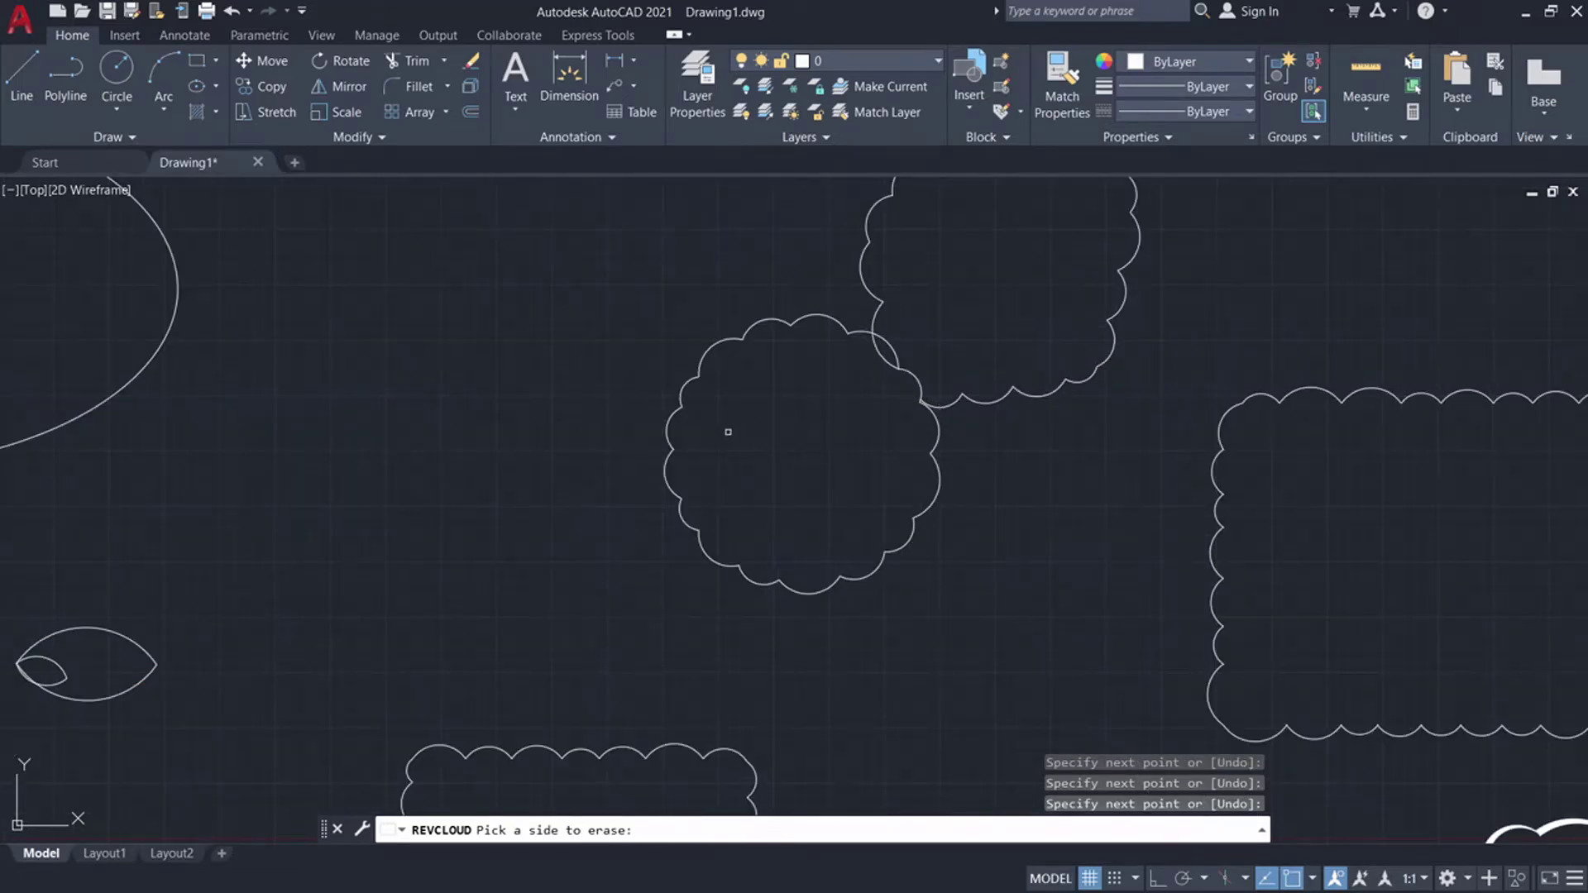
{"action": "scroll", "coordinate": [705, 474], "scroll_direction": "down", "scroll_amount": 2}
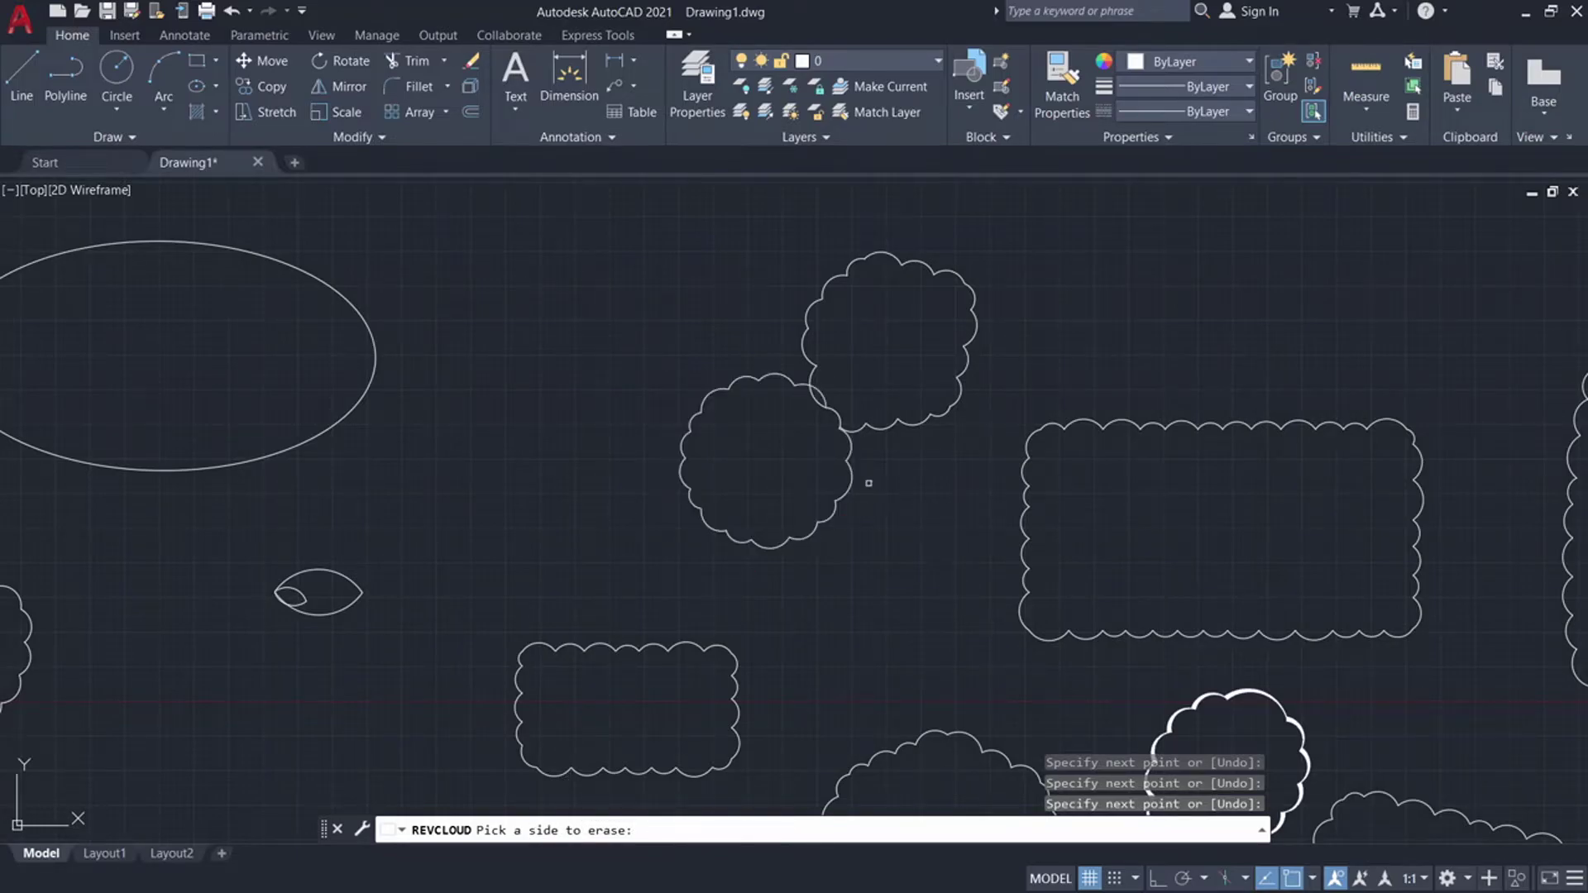
{"action": "left_click", "coordinate": [781, 543]}
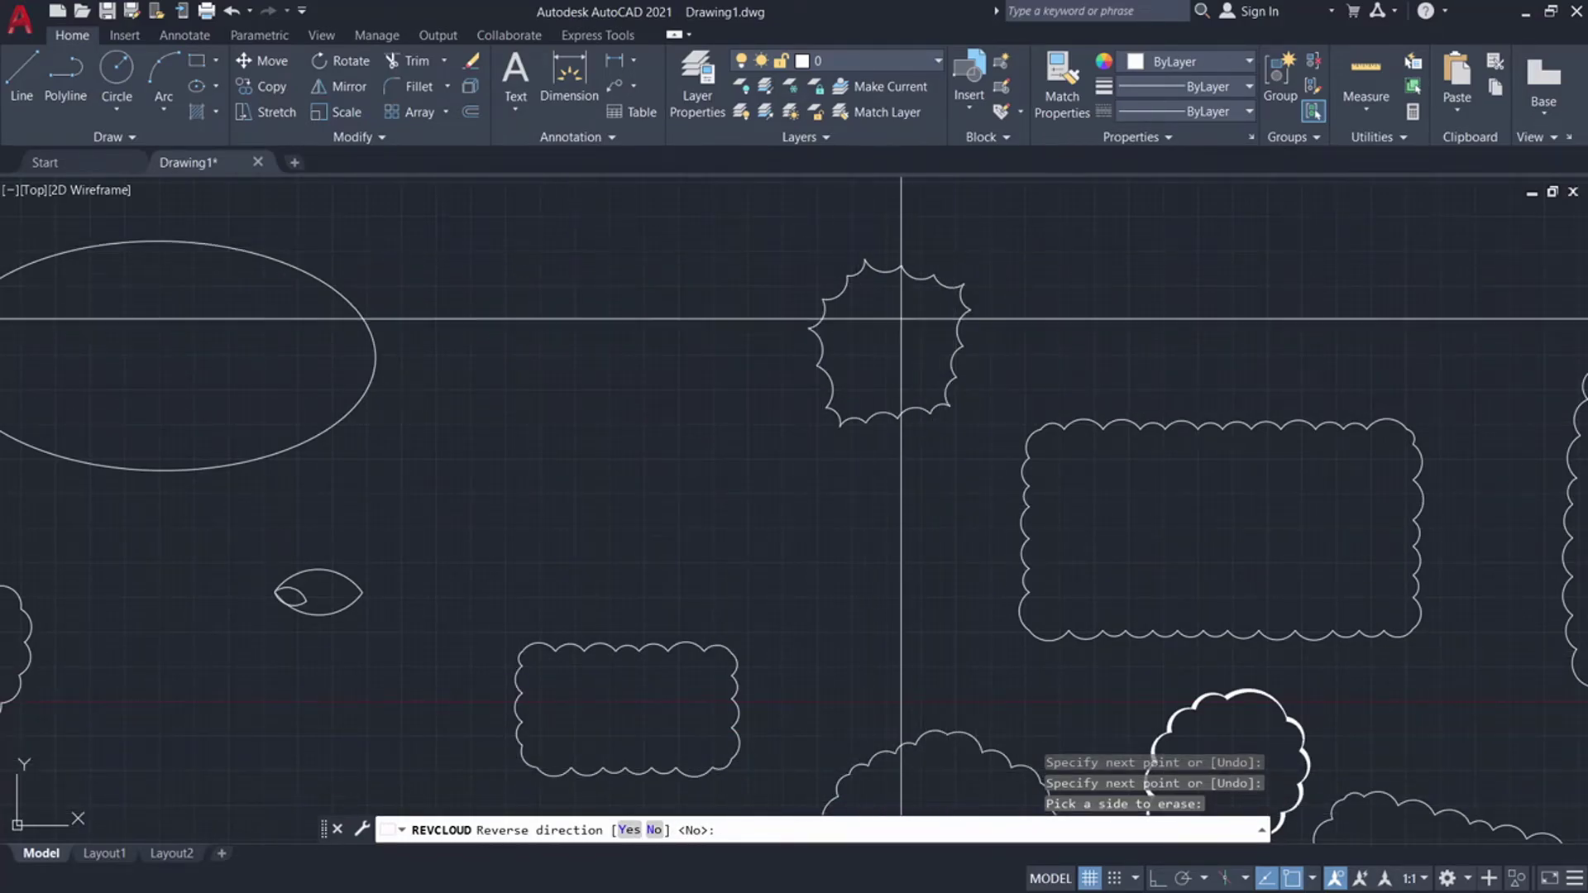
{"action": "left_click", "coordinate": [629, 831]}
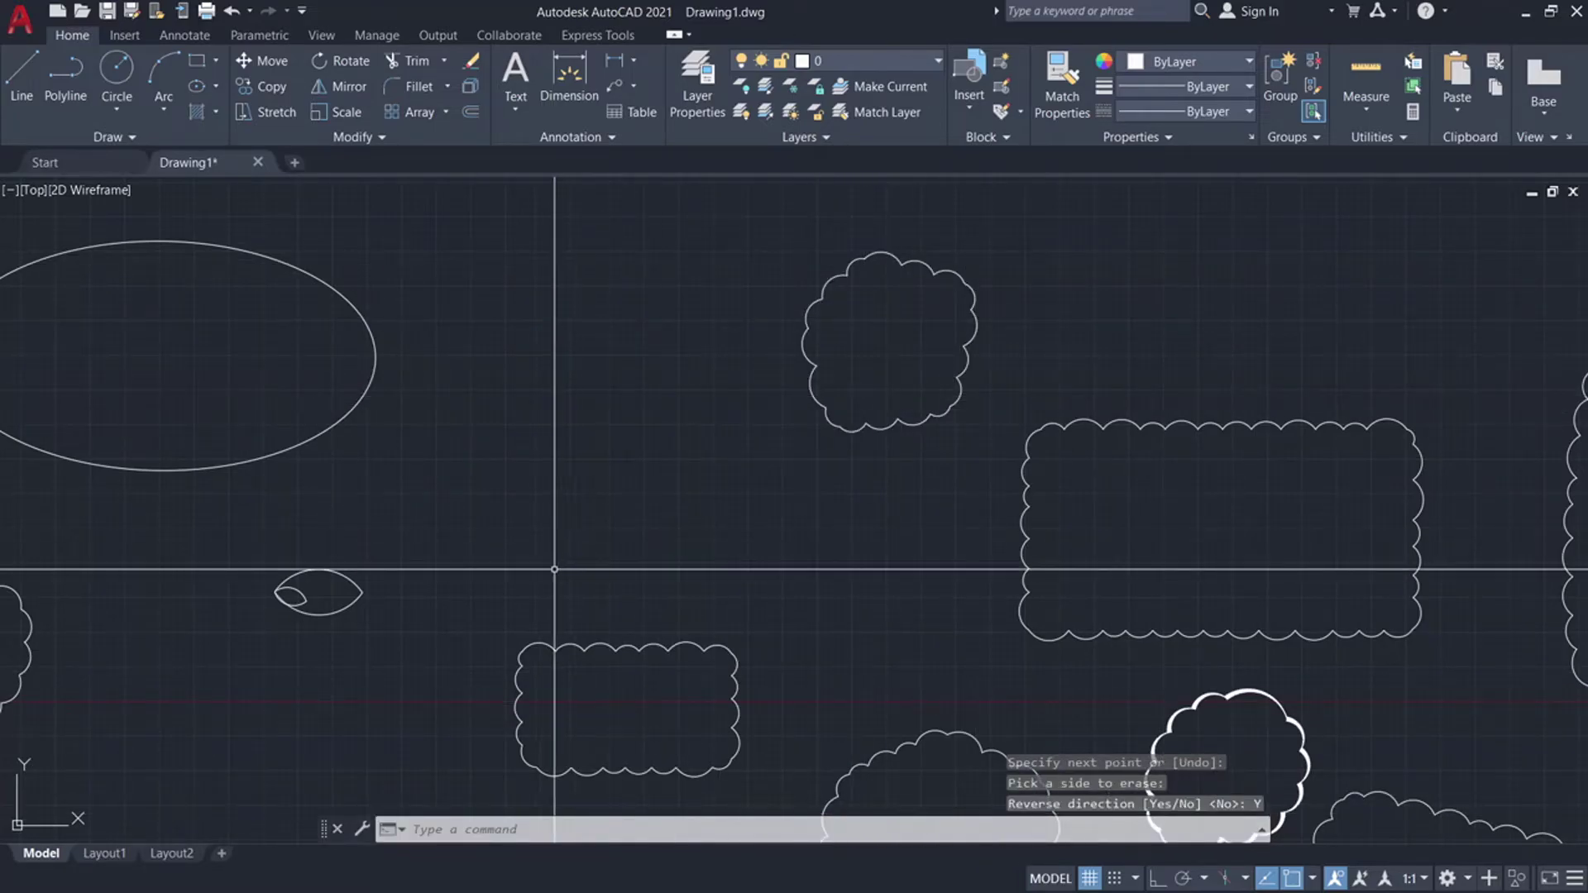
Step: Cancel REVCLOUD, then select everything with Ctrl+A and delete it
{"action": "key", "text": "Return"}
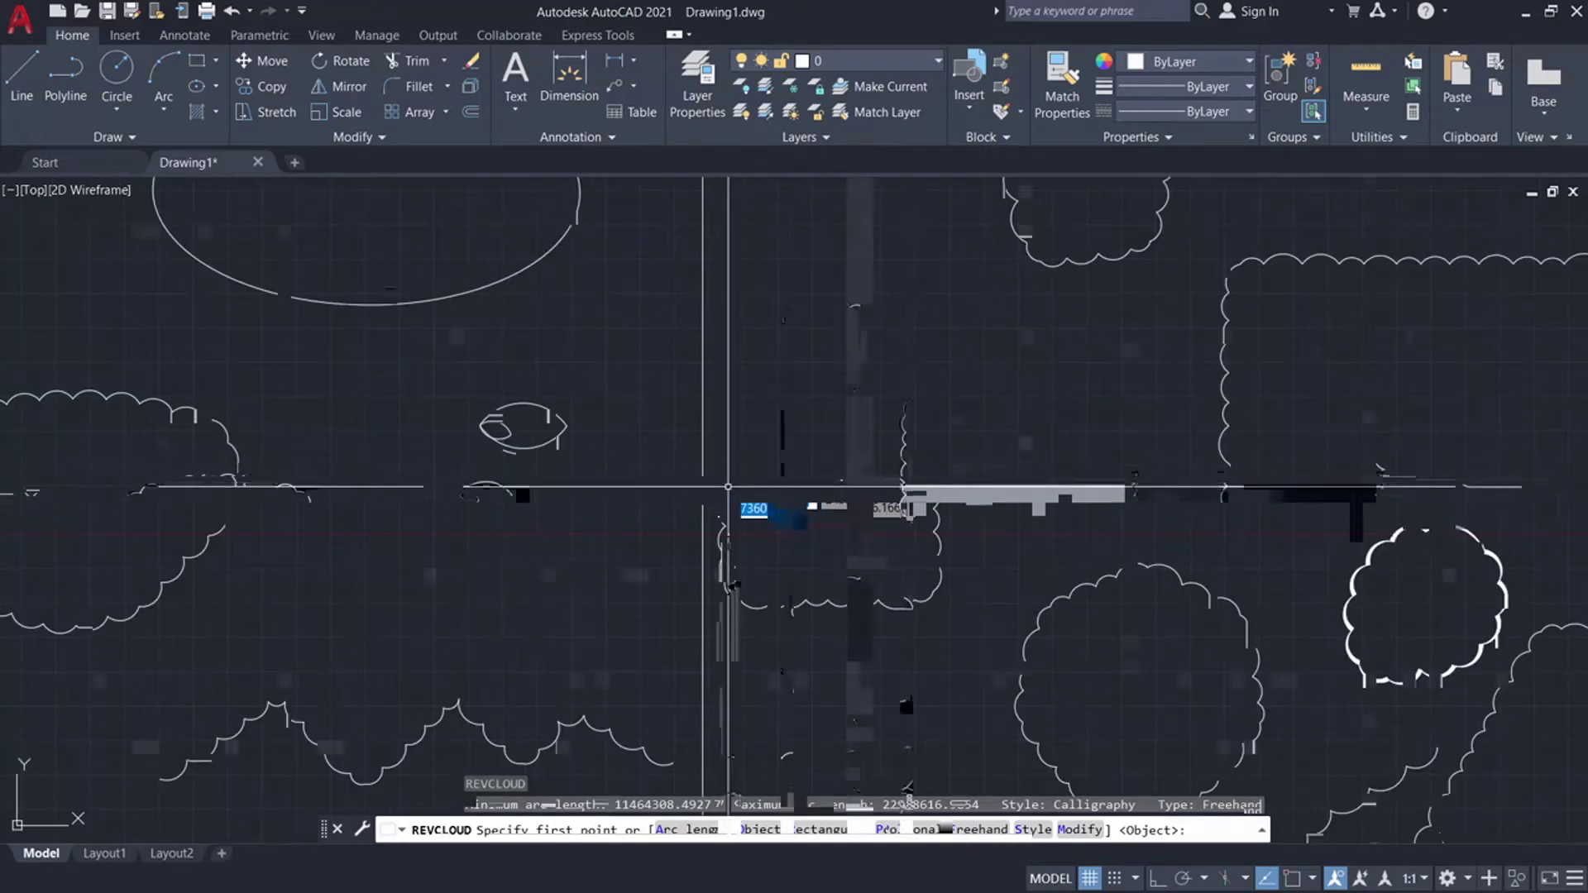
{"action": "scroll", "coordinate": [725, 488], "scroll_direction": "down", "scroll_amount": 5}
{"action": "scroll", "coordinate": [857, 372], "scroll_direction": "down", "scroll_amount": 2}
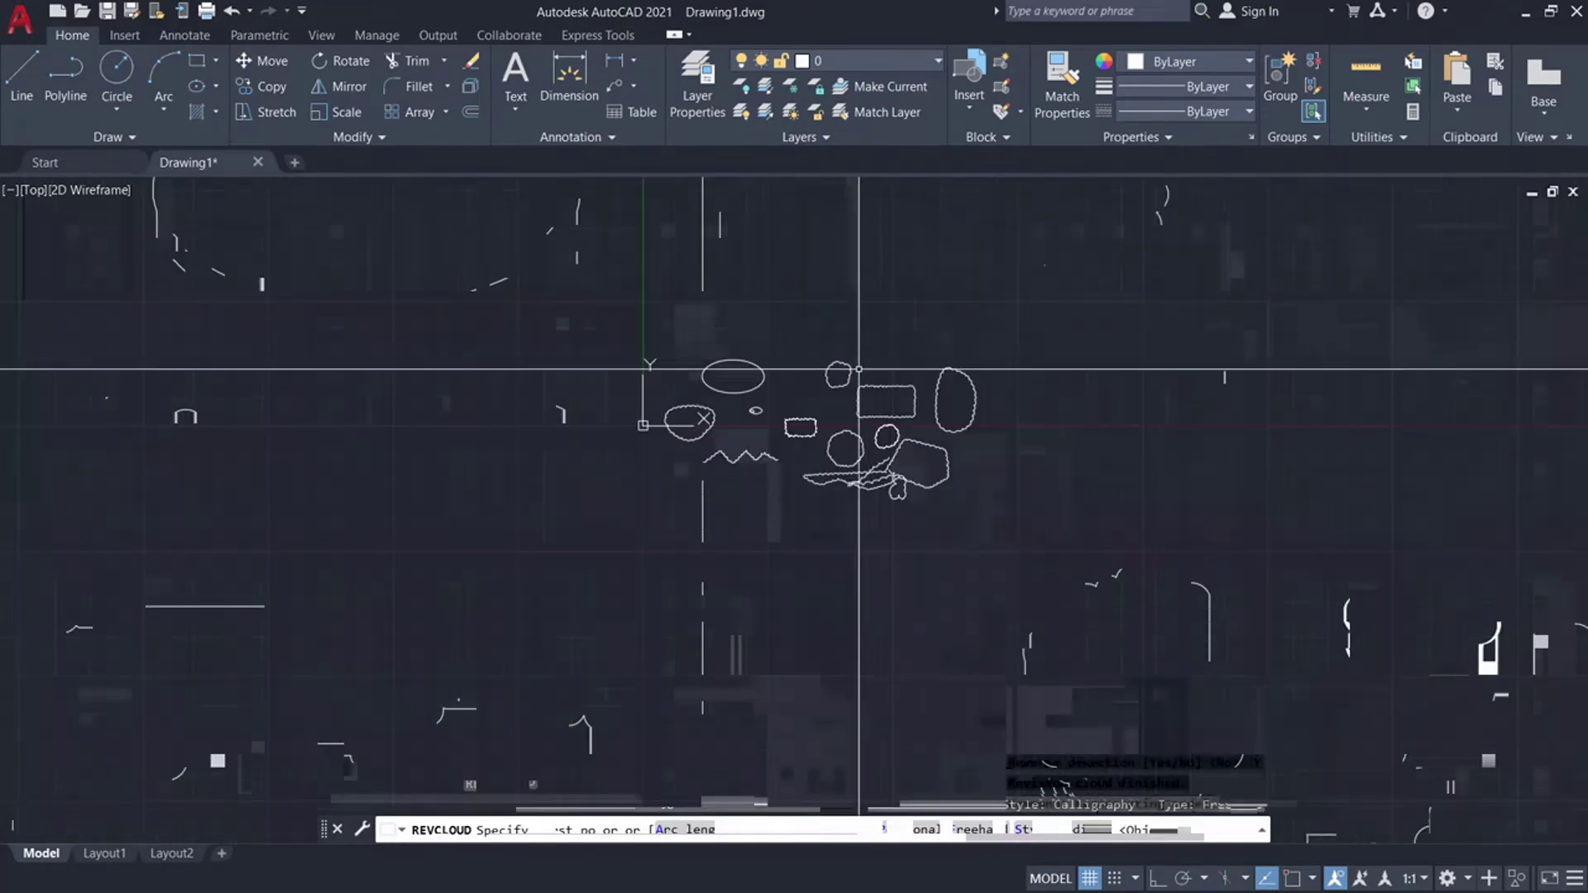
{"action": "scroll", "coordinate": [897, 447], "scroll_direction": "up", "scroll_amount": 2}
{"action": "key", "text": "Escape"}
{"action": "key", "text": "ctrl+a"}
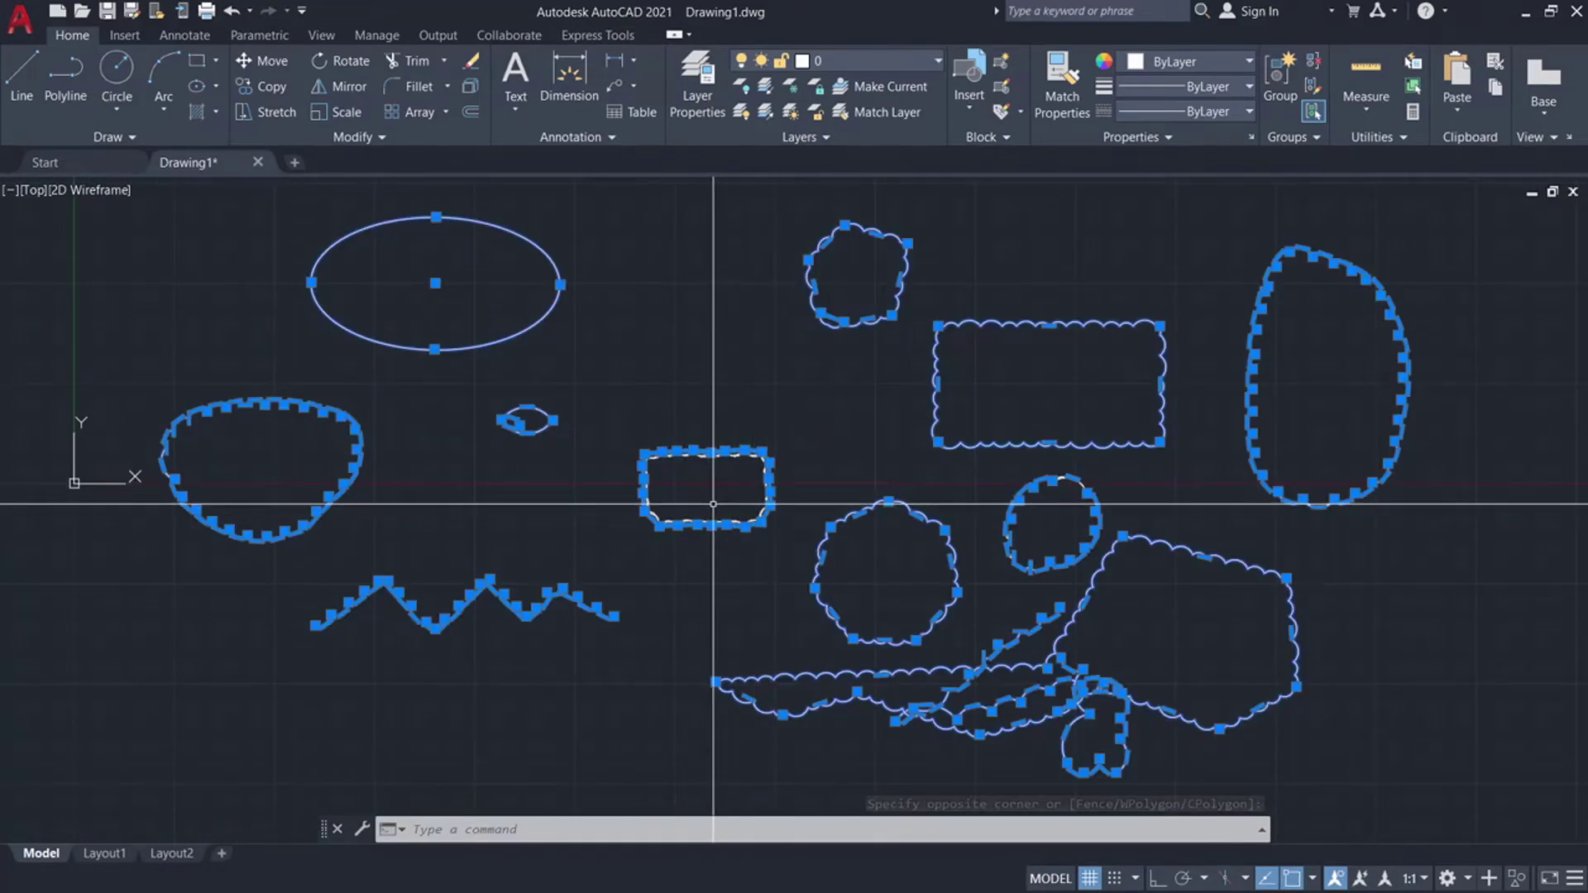
{"action": "key", "text": "Delete"}
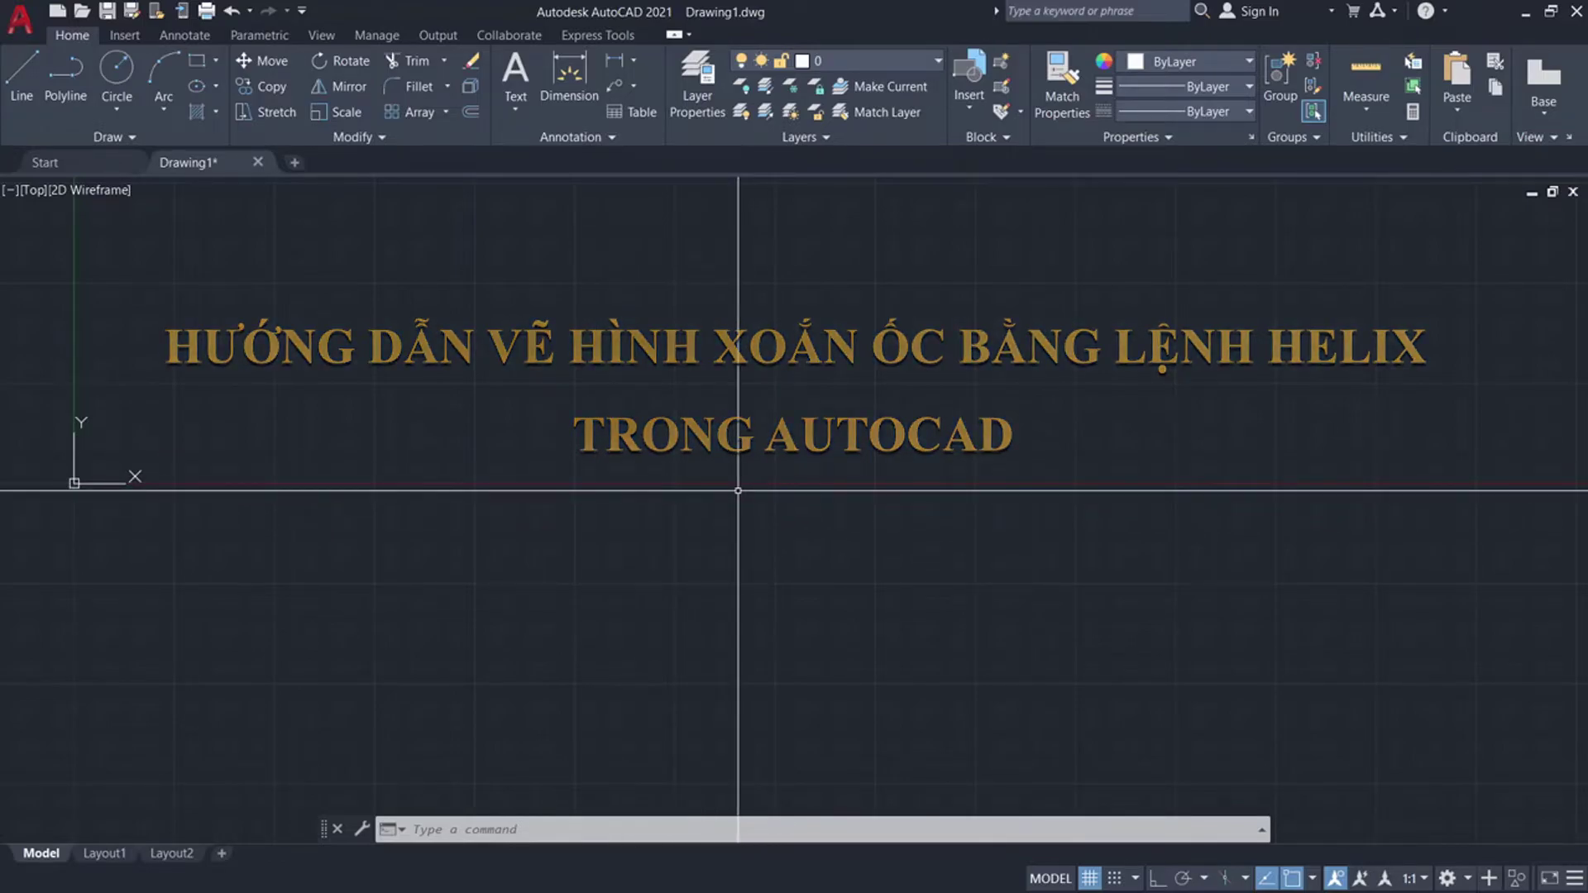
Step: Draw a three-turn helix with picked base and top radii and default height 1.0000
{"action": "type", "text": "hekix"}
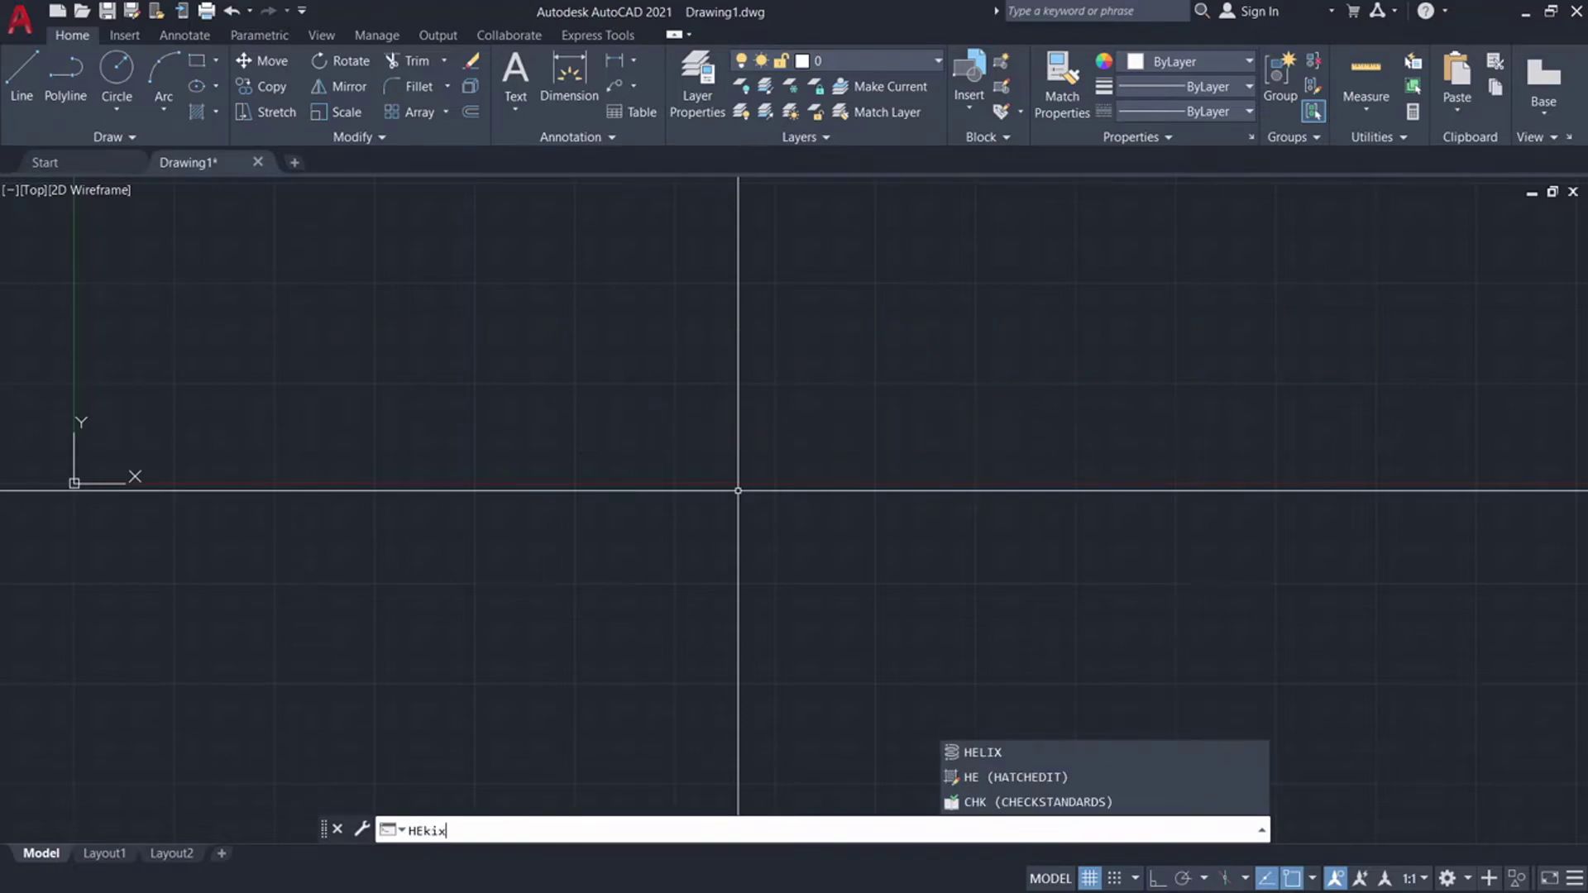
{"action": "key", "text": "Return"}
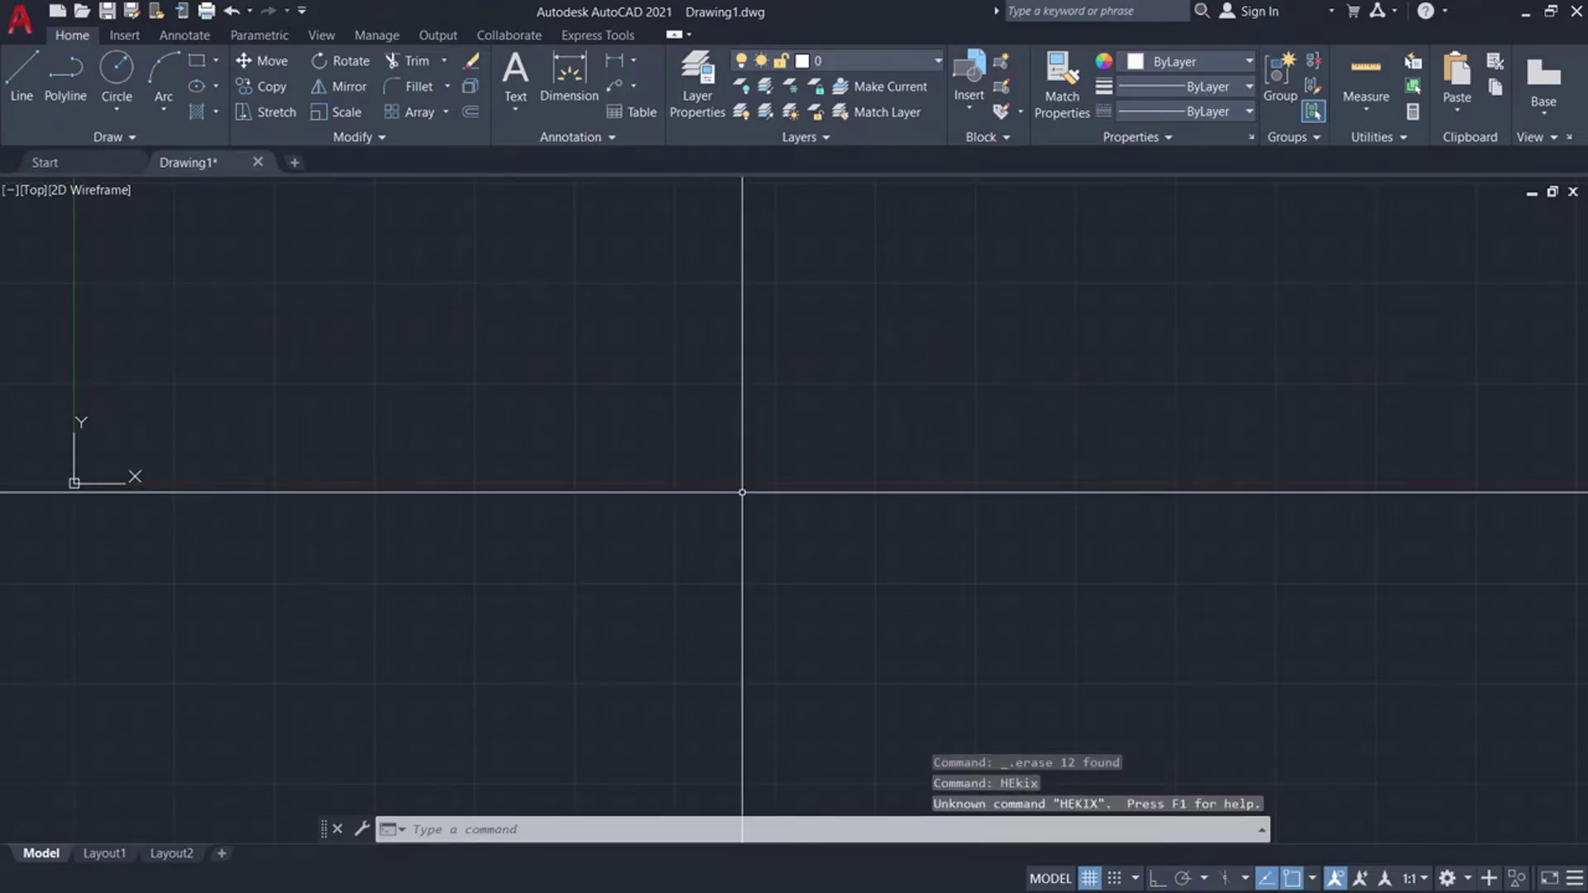
{"action": "type", "text": "he"}
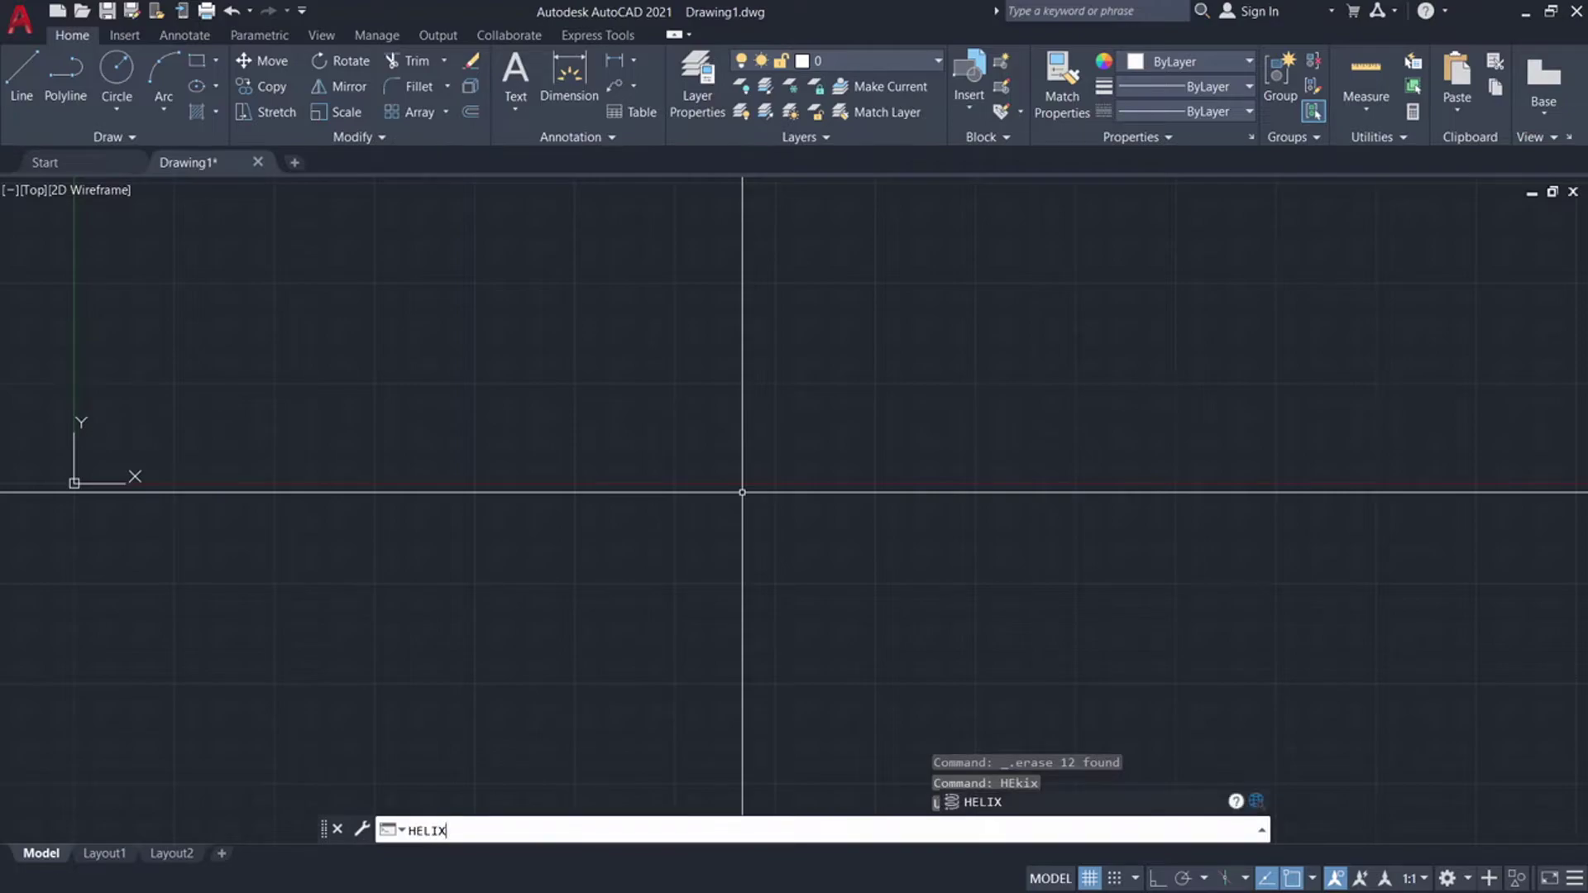
{"action": "key", "text": "Return"}
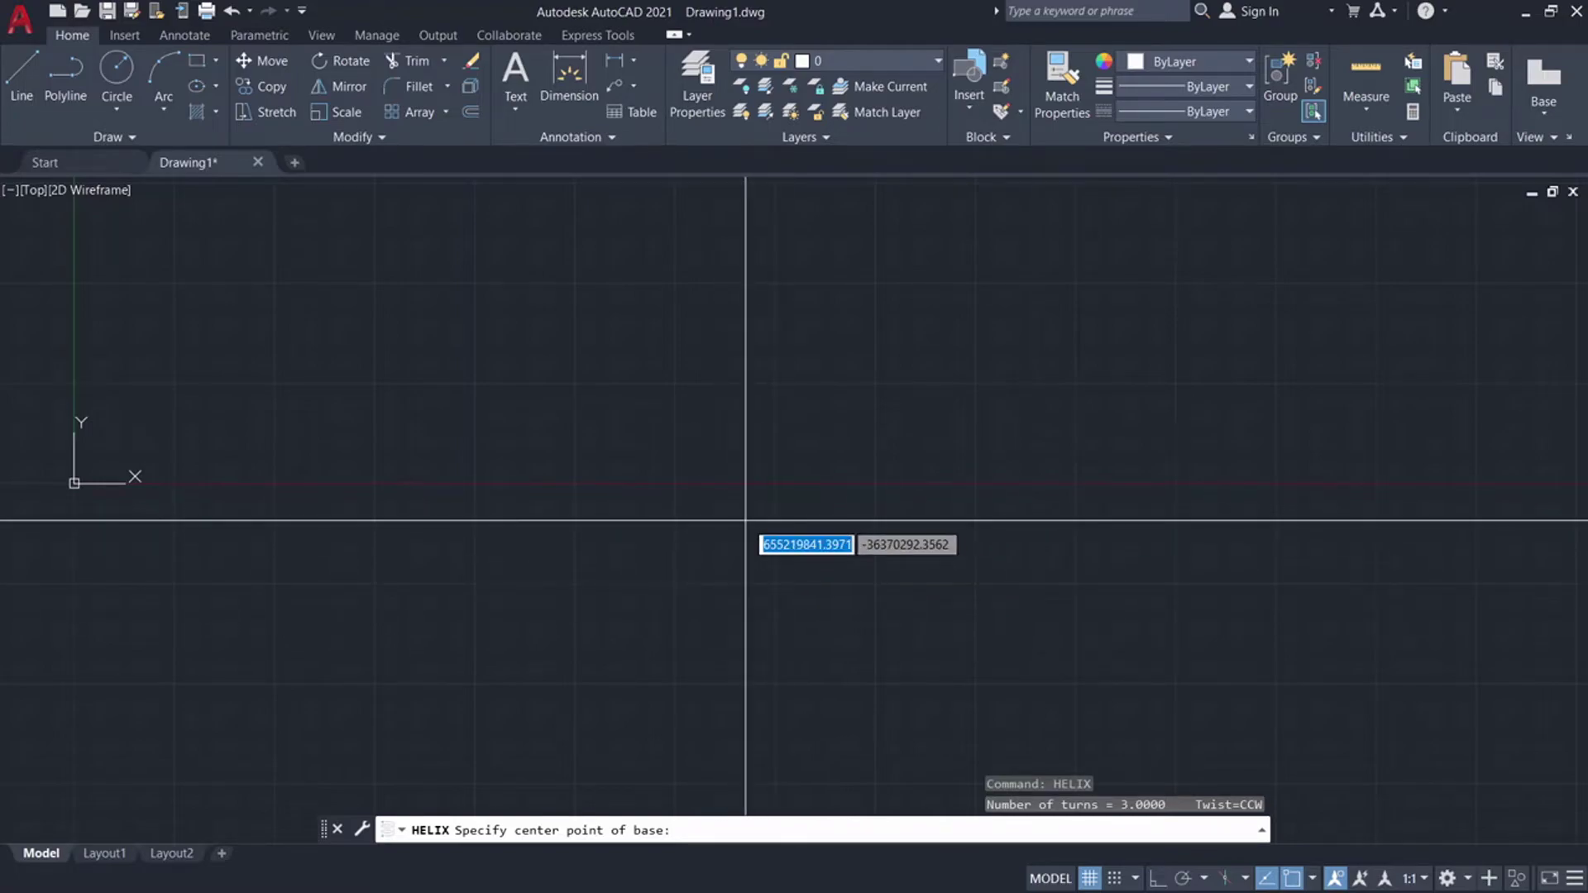
{"action": "left_click", "coordinate": [746, 530]}
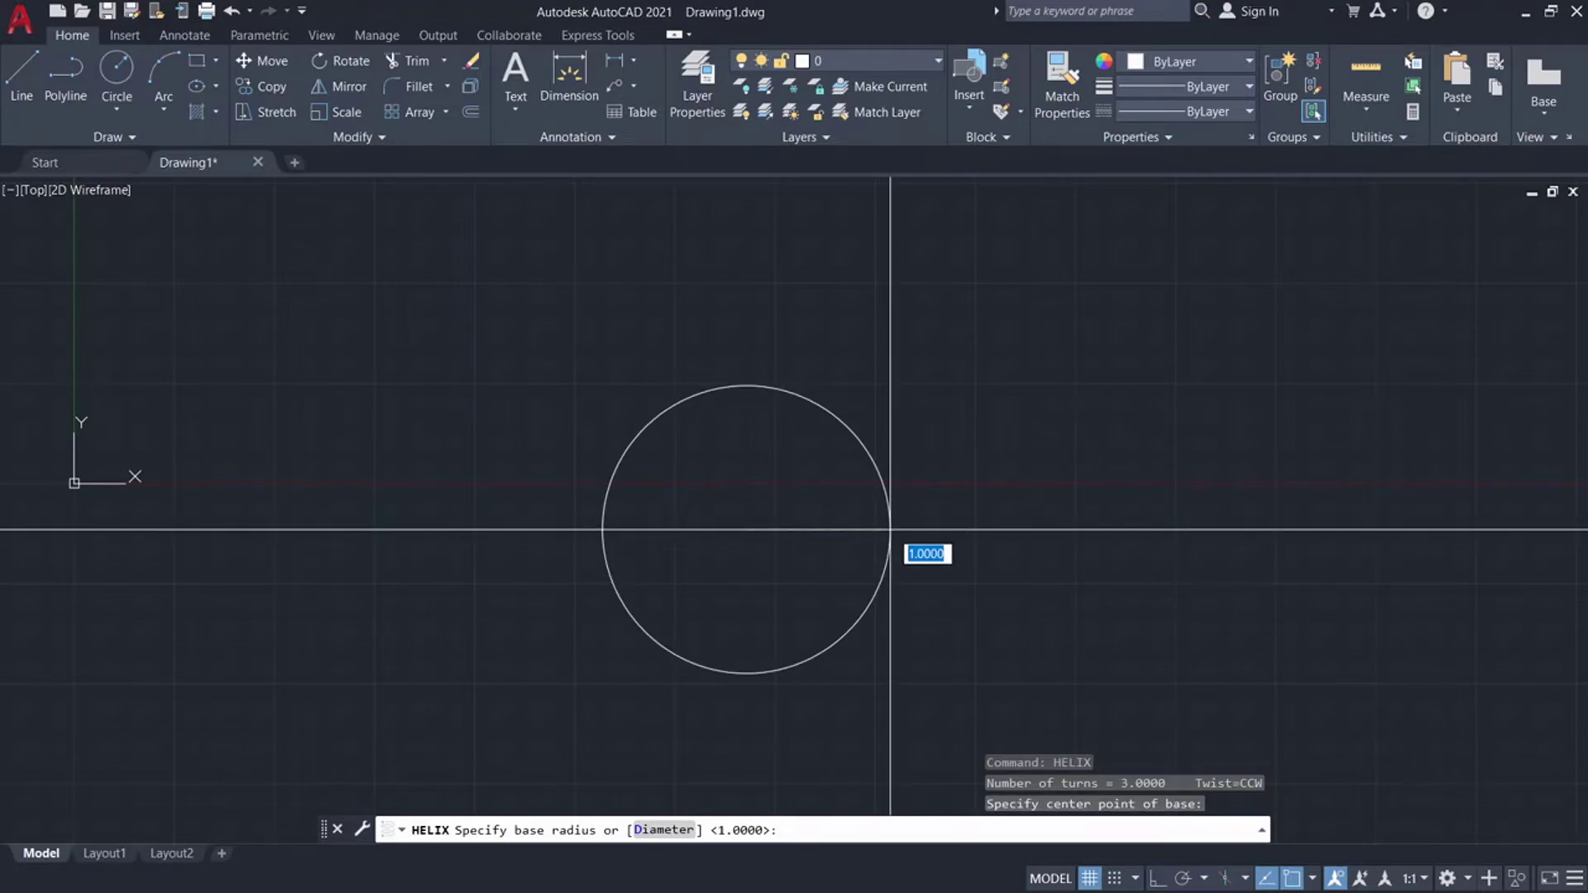
{"action": "left_click", "coordinate": [890, 530]}
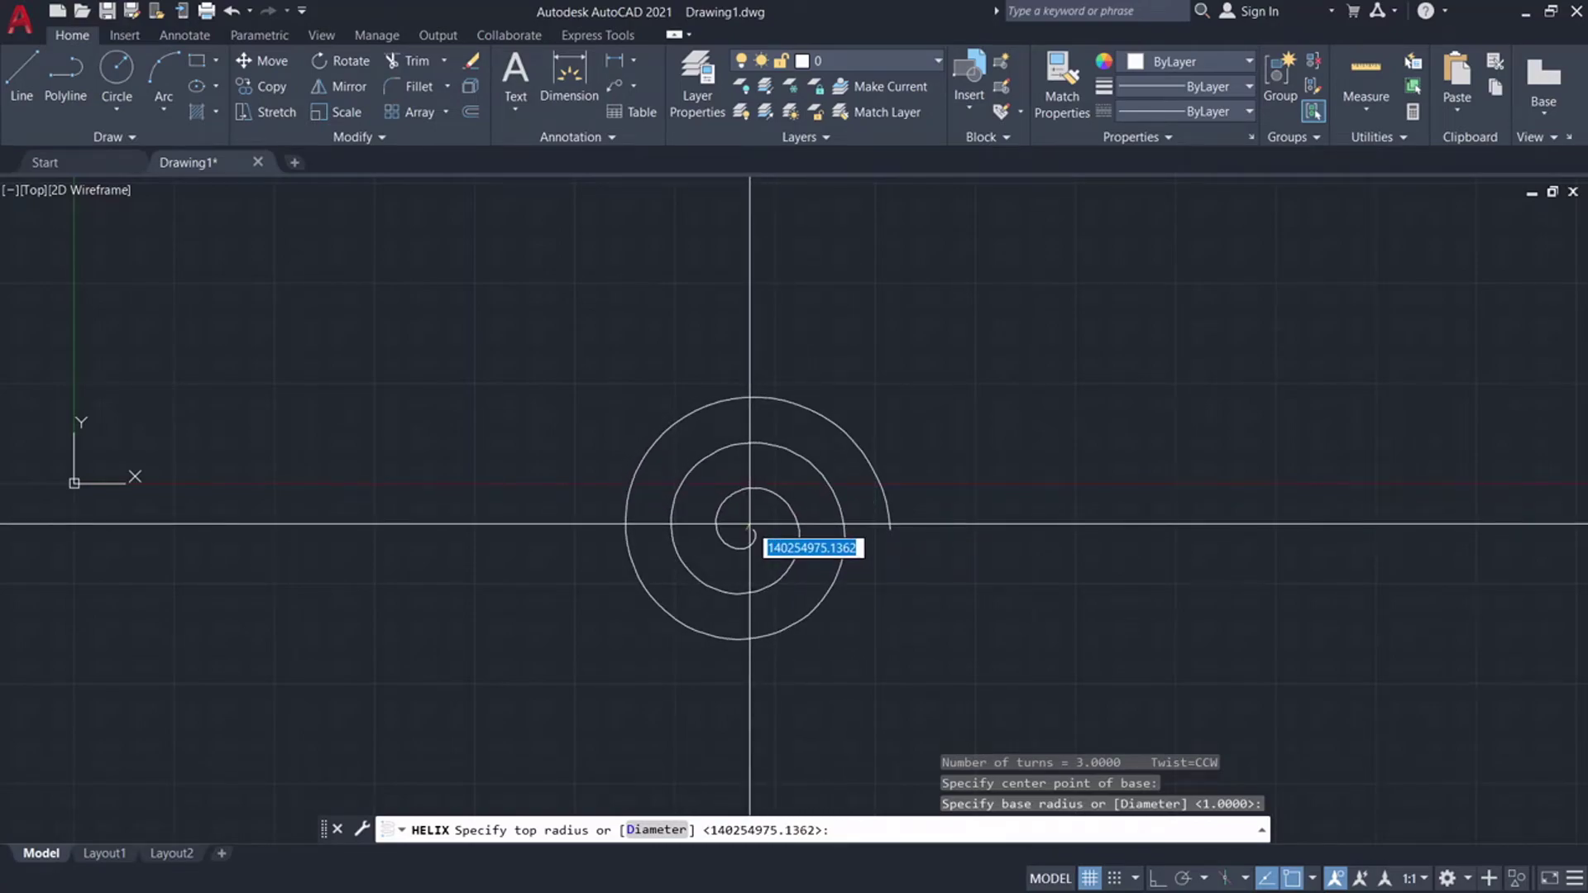
{"action": "left_click", "coordinate": [750, 522]}
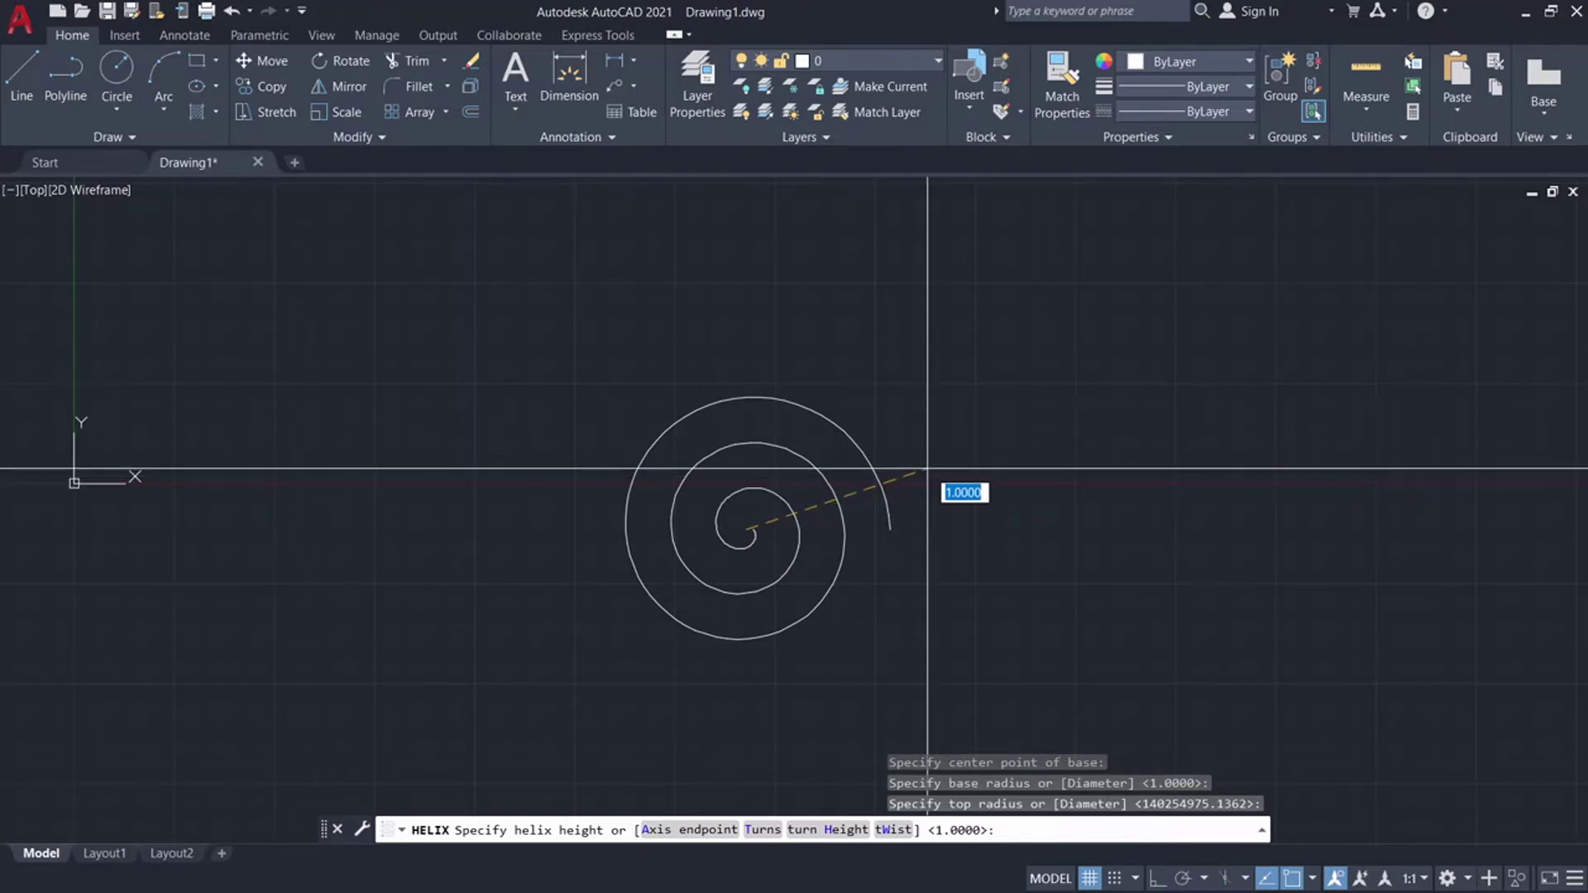
{"action": "key", "text": "Return"}
{"action": "scroll", "coordinate": [496, 414], "scroll_direction": "down", "scroll_amount": 5}
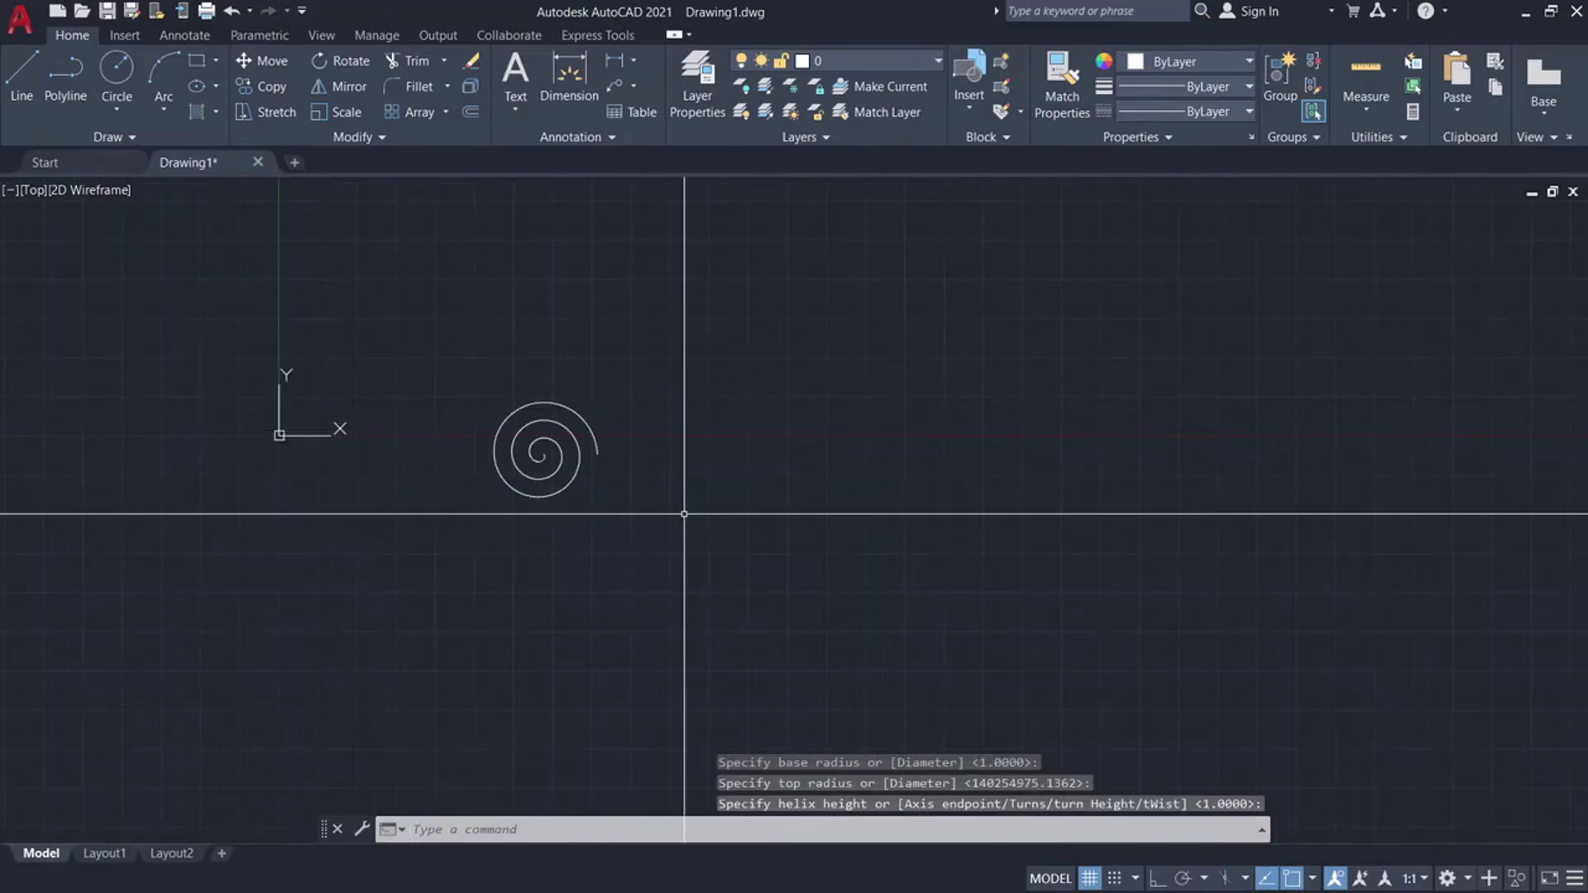
{"action": "scroll", "coordinate": [560, 428], "scroll_direction": "up", "scroll_amount": 7}
{"action": "scroll", "coordinate": [609, 390], "scroll_direction": "down", "scroll_amount": 2}
{"action": "scroll", "coordinate": [632, 365], "scroll_direction": "down", "scroll_amount": 1}
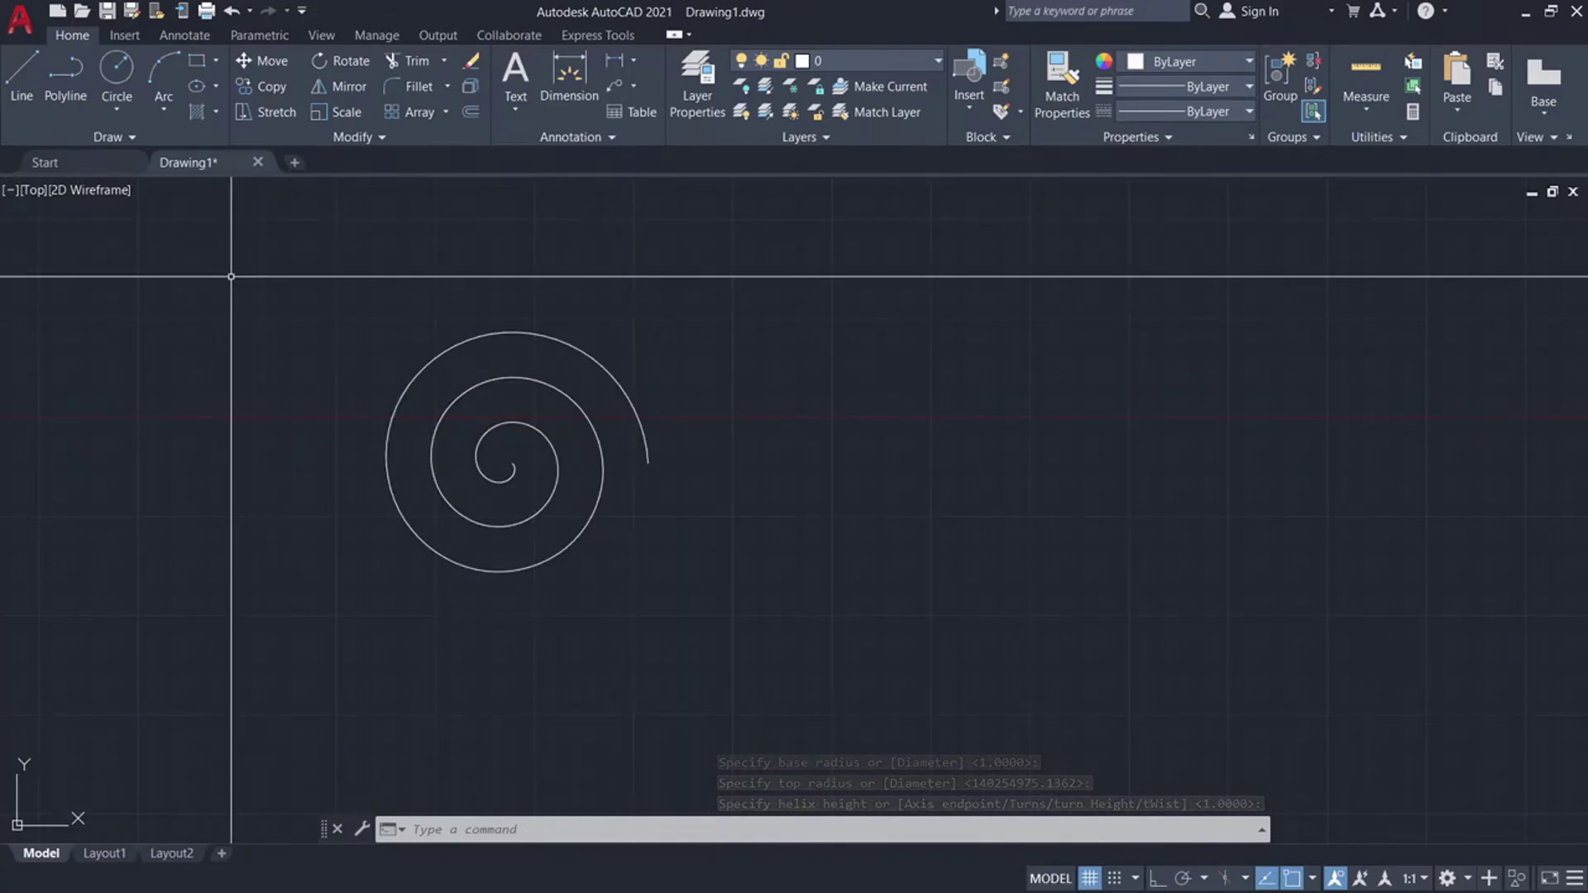
Step: Start a second helix right of the first, picking its base centre, base radius and top radius
{"action": "left_click", "coordinate": [131, 138]}
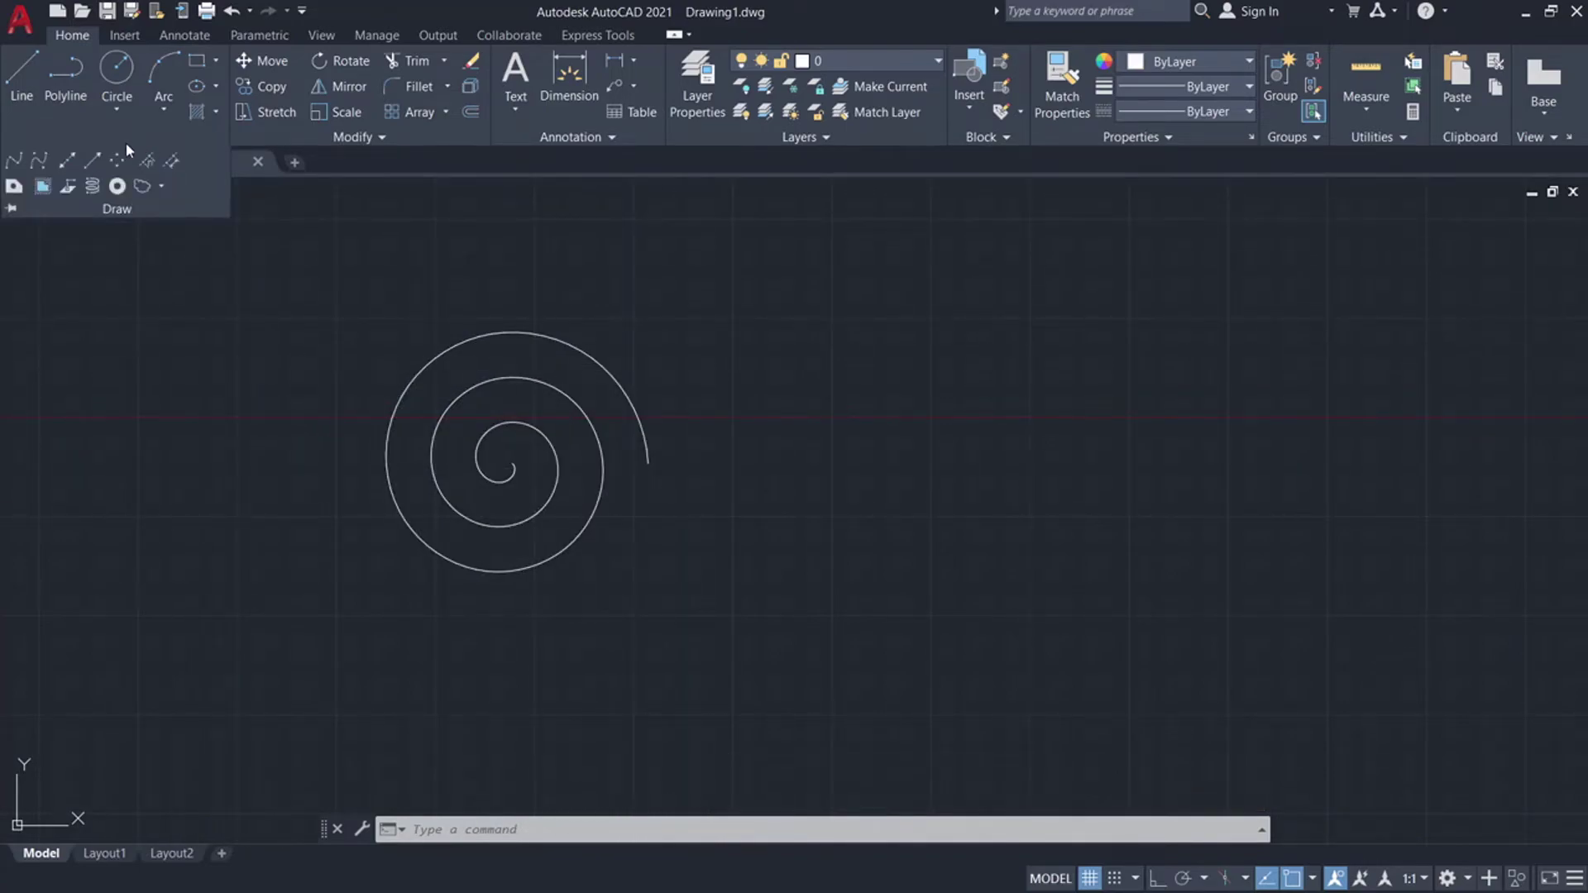
{"action": "left_click", "coordinate": [94, 187]}
{"action": "left_click", "coordinate": [933, 482]}
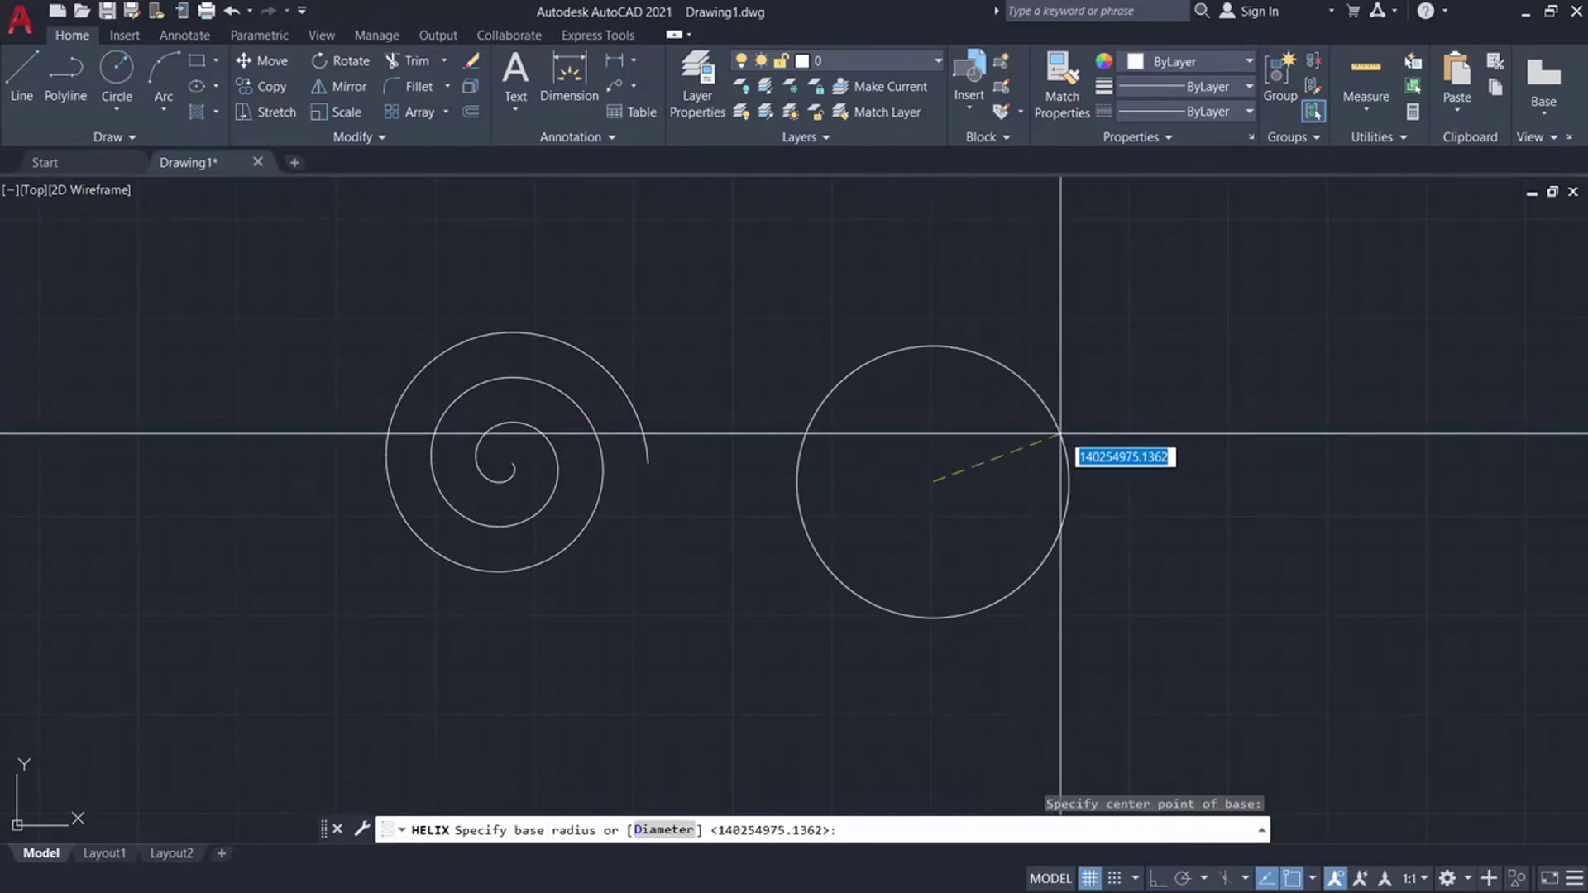
{"action": "left_click", "coordinate": [1072, 431]}
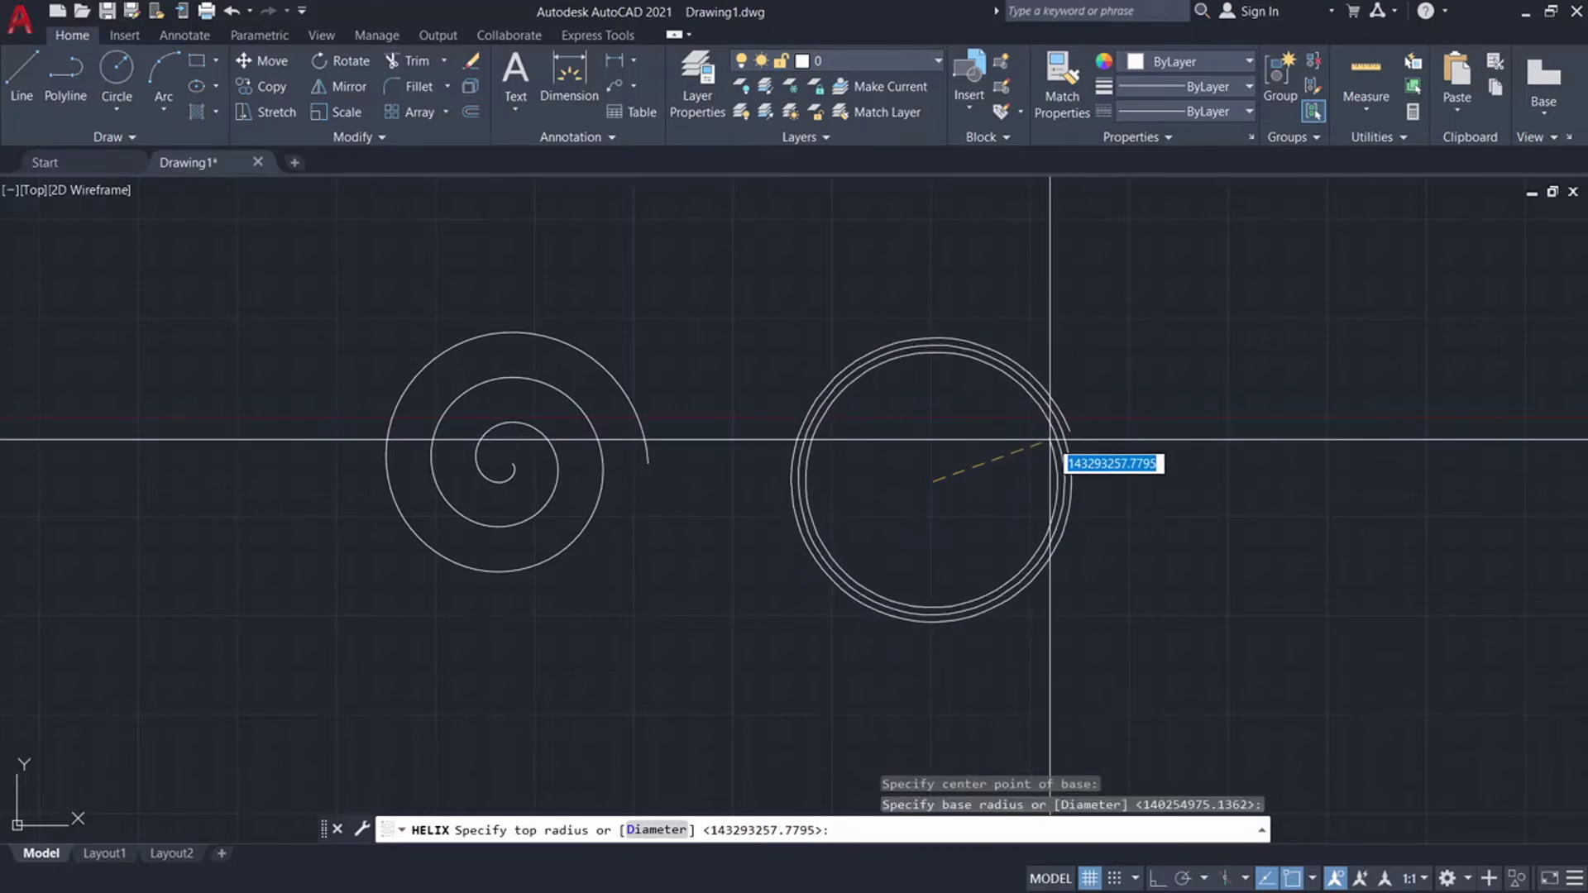
{"action": "left_click", "coordinate": [937, 483]}
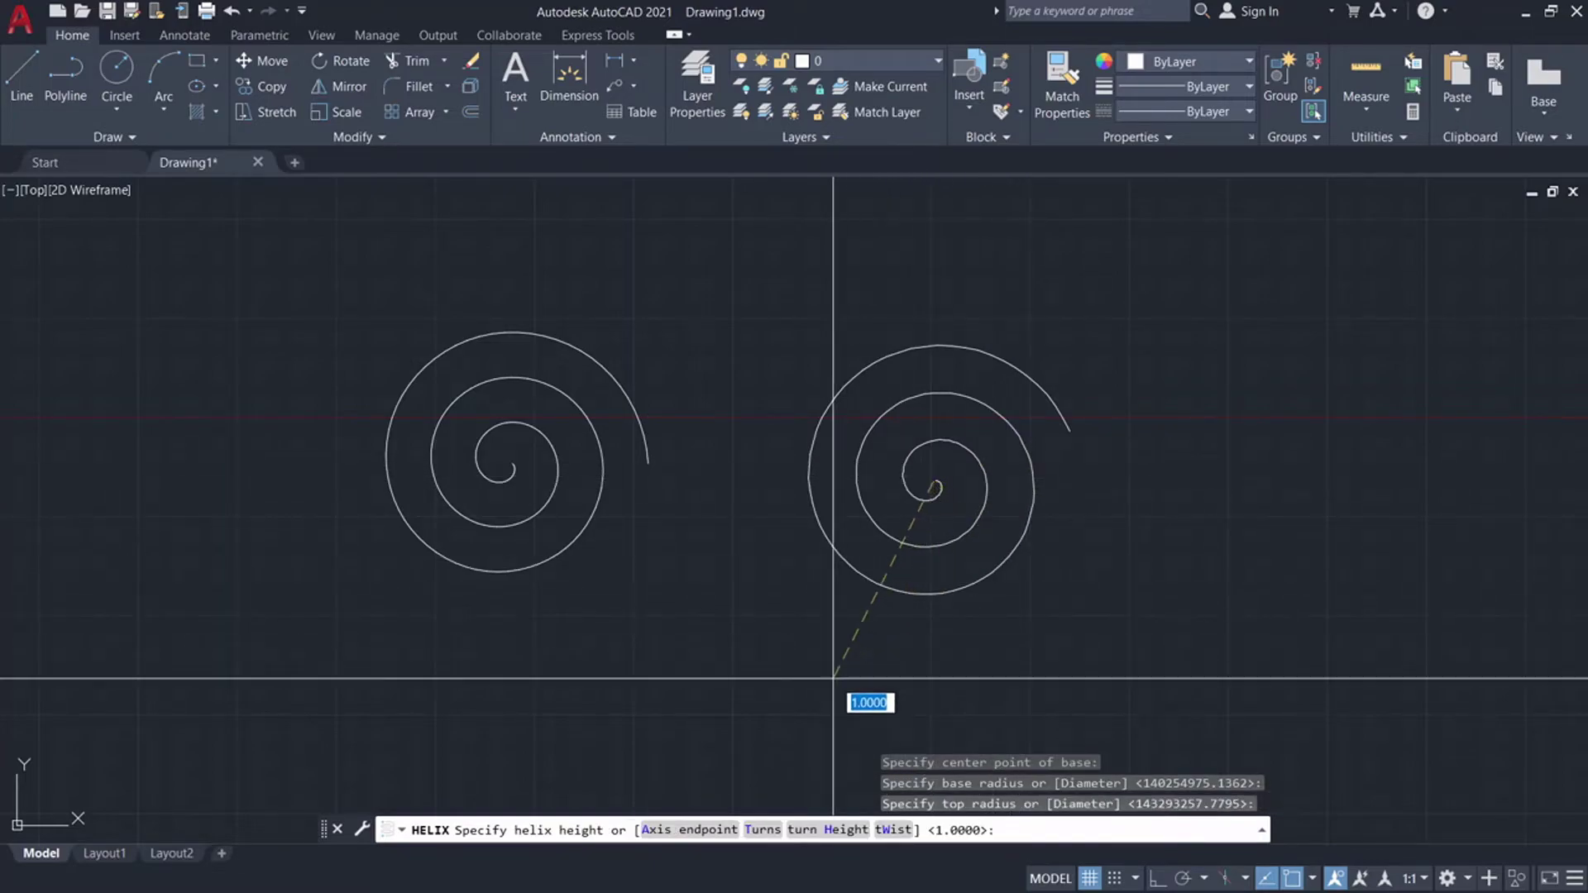
Step: Finish the second helix with 6 turns, counter-clockwise twist and a picked height
{"action": "left_click", "coordinate": [769, 832]}
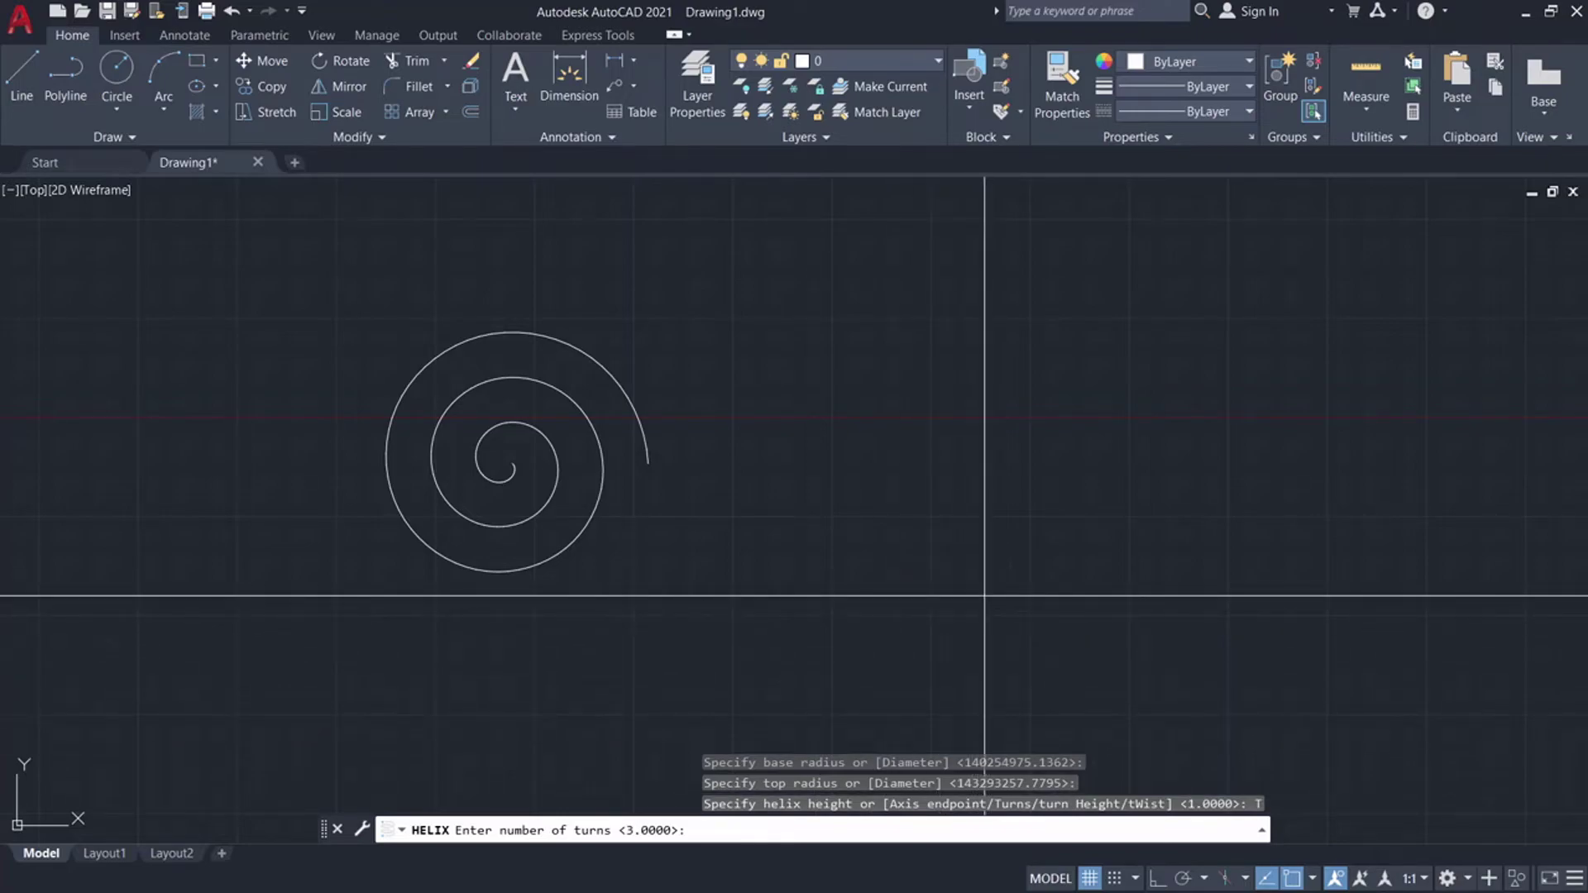
{"action": "type", "text": "6"}
{"action": "key", "text": "Return"}
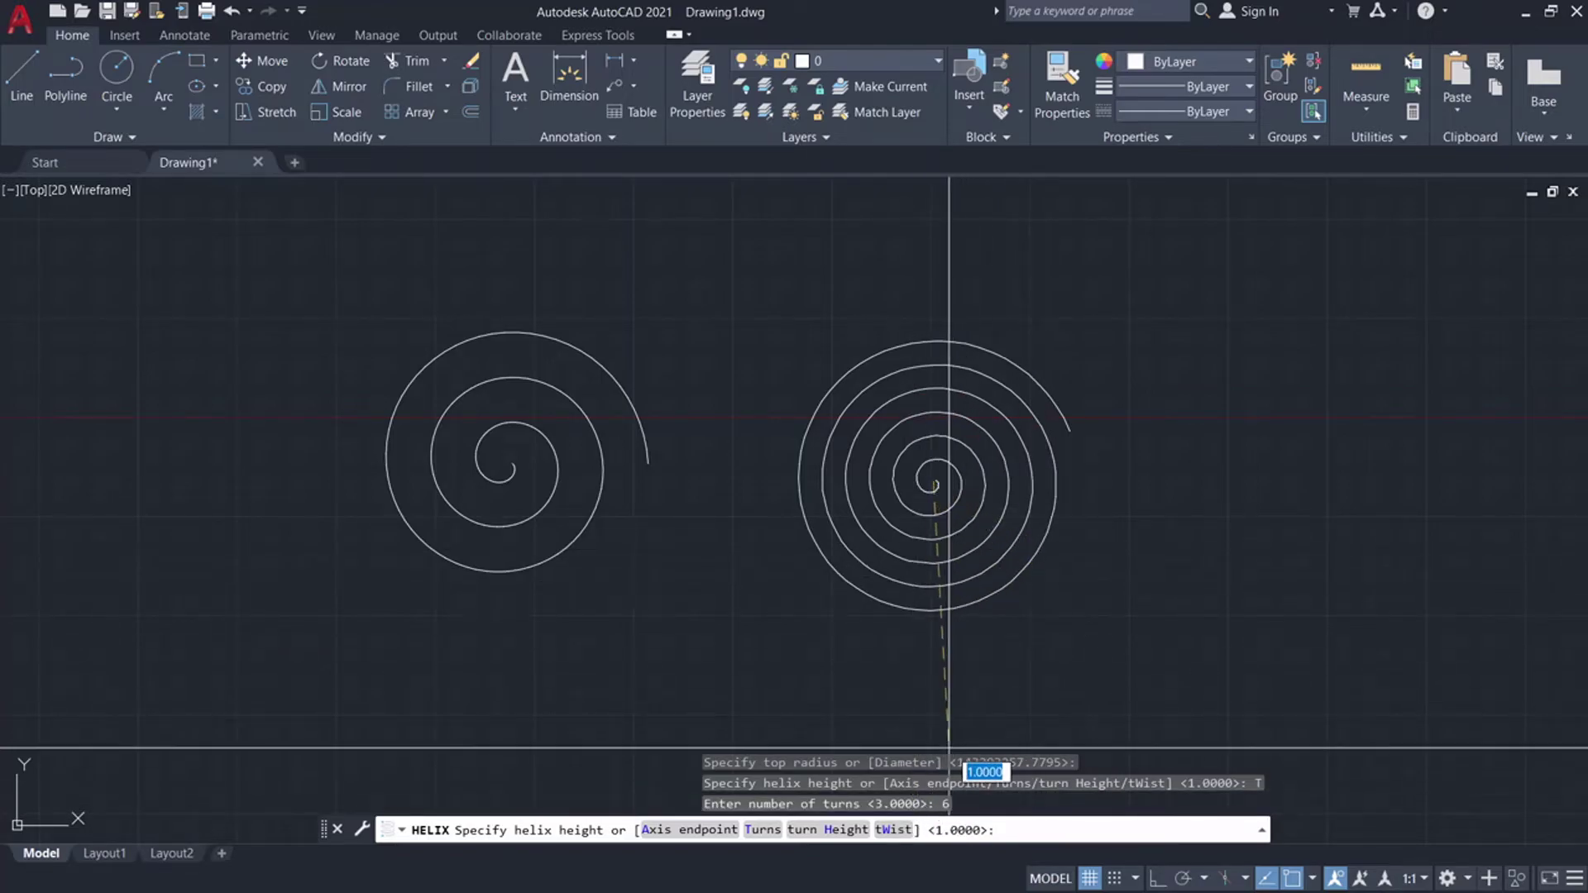
{"action": "left_click", "coordinate": [900, 830]}
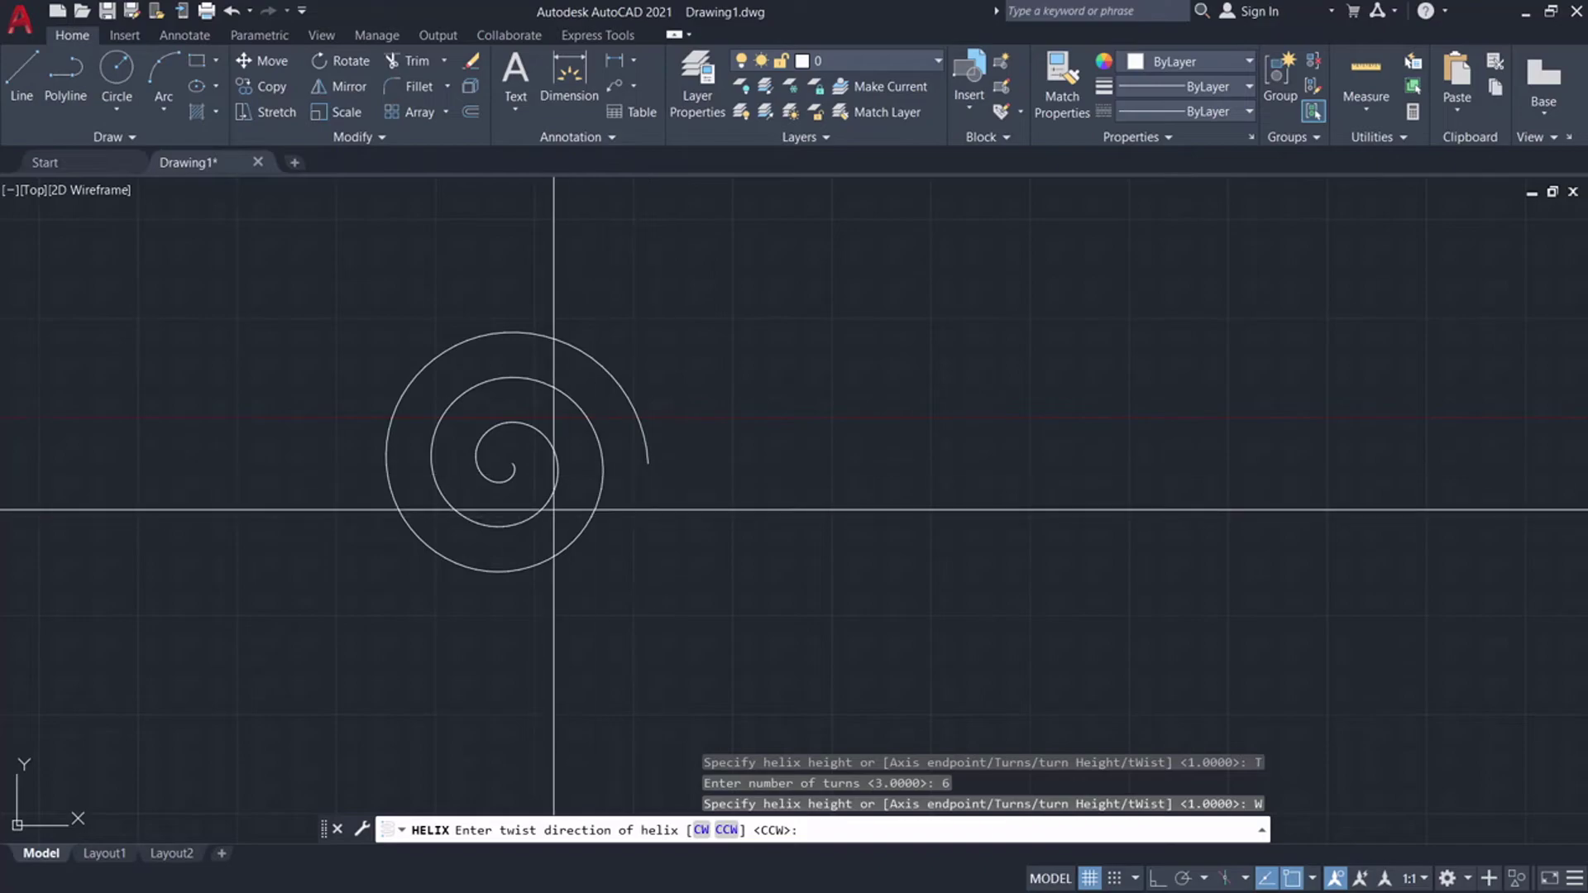
{"action": "left_click", "coordinate": [701, 830]}
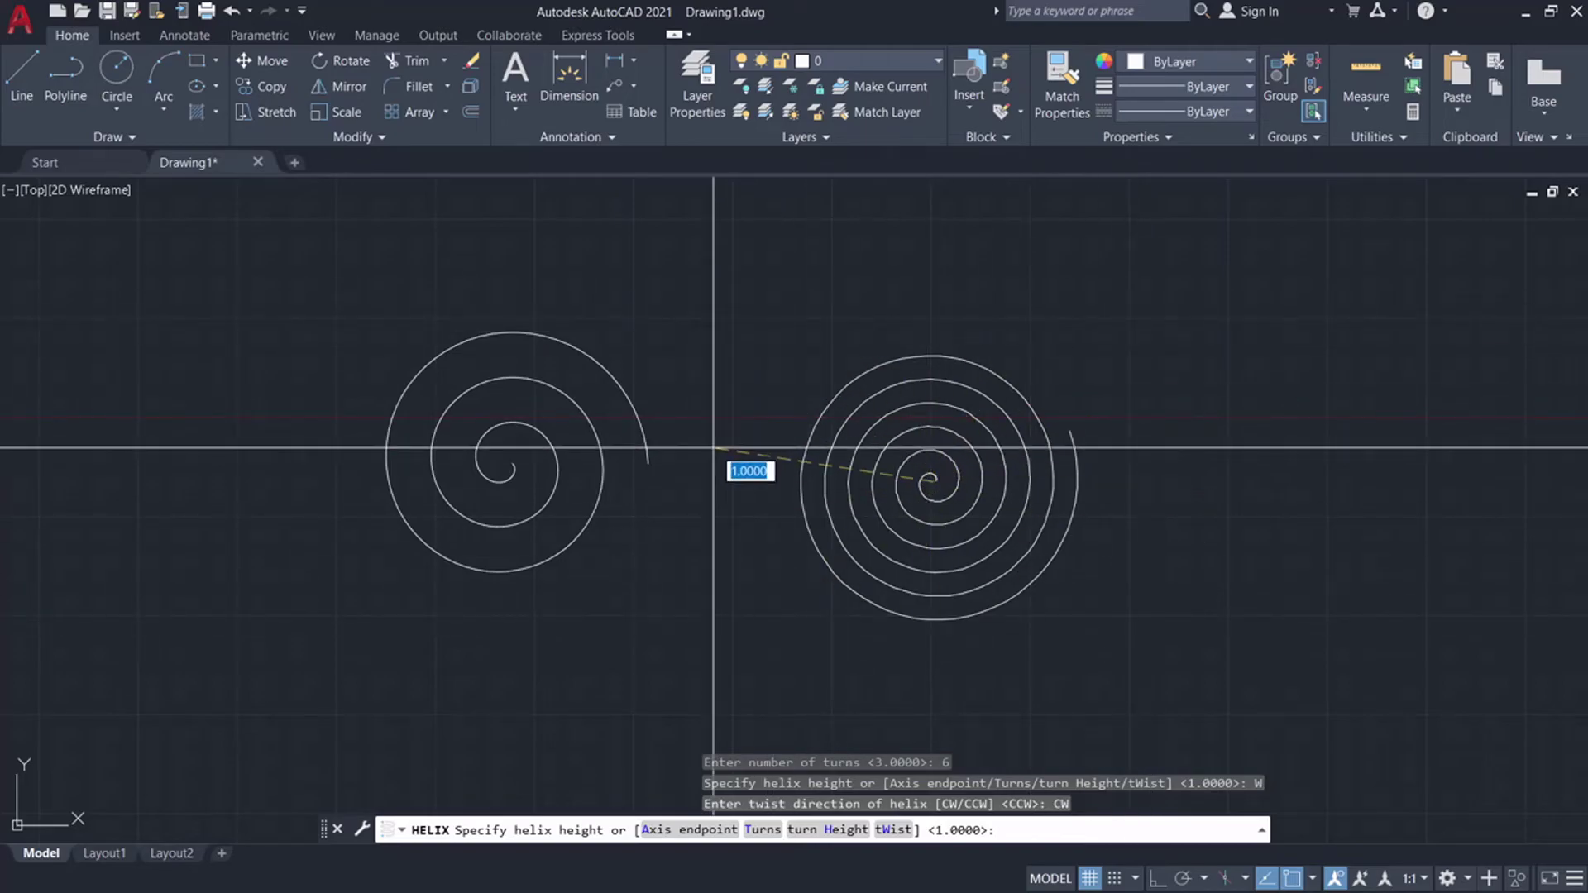
{"action": "left_click", "coordinate": [895, 828]}
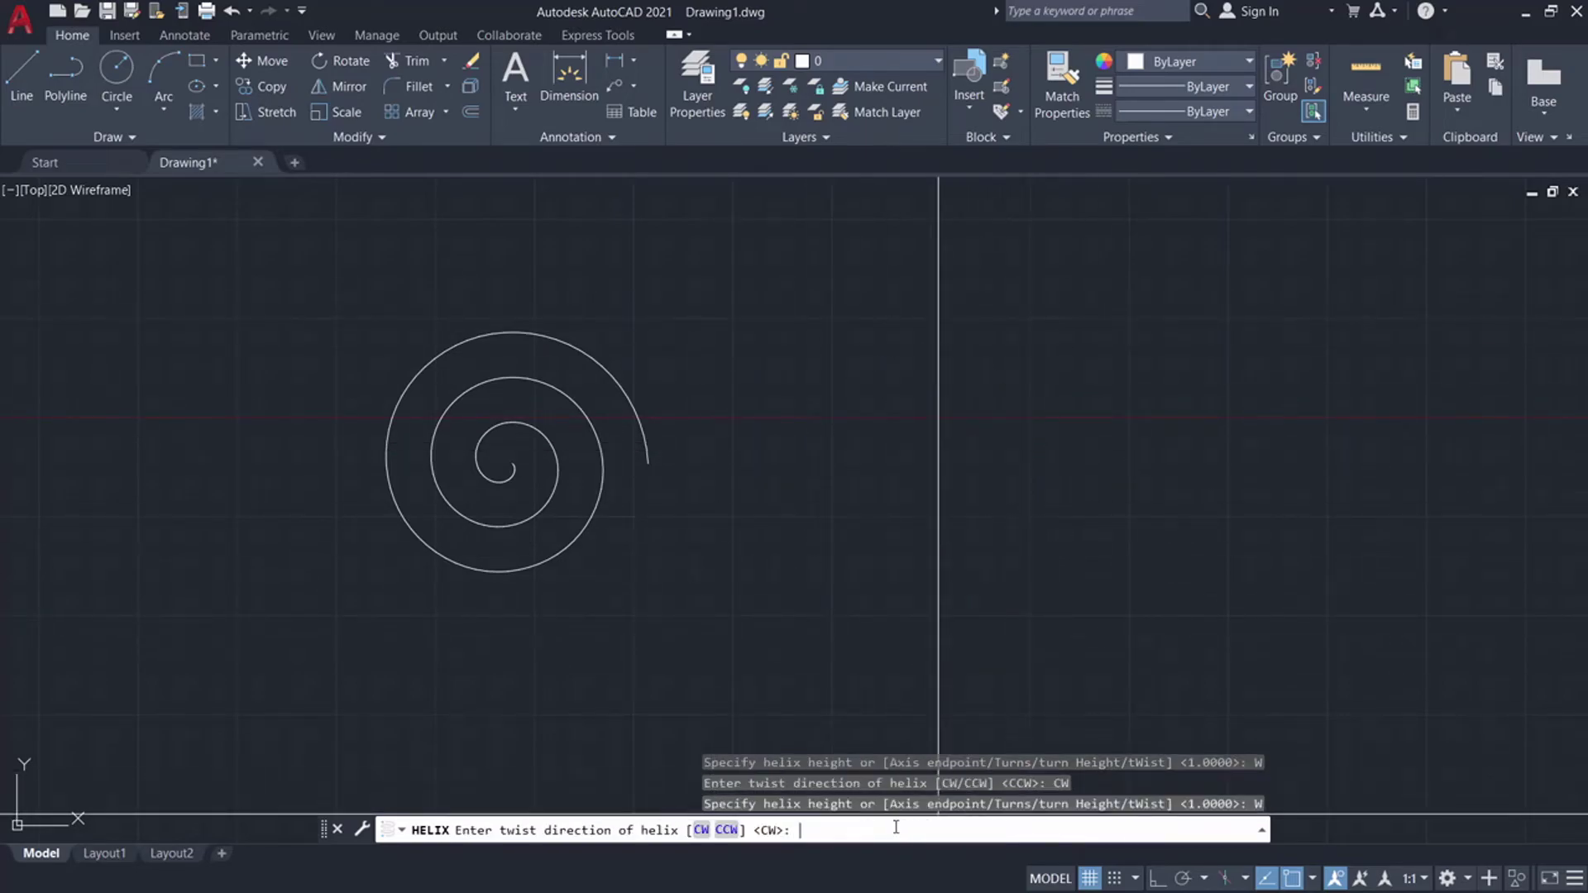
{"action": "left_click", "coordinate": [726, 829]}
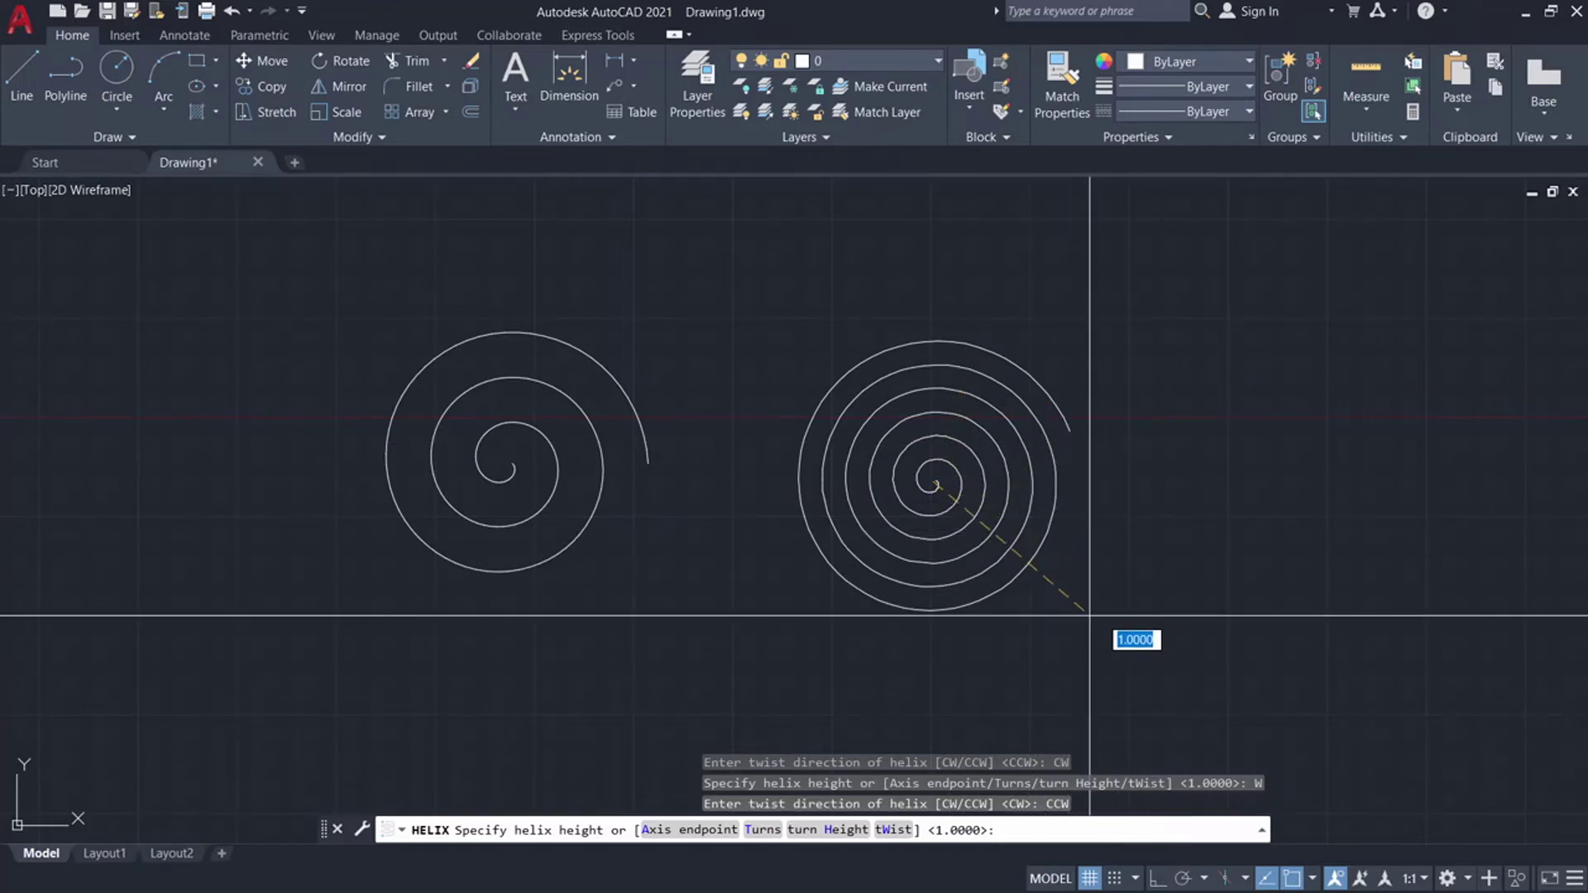
{"action": "left_click", "coordinate": [1118, 603]}
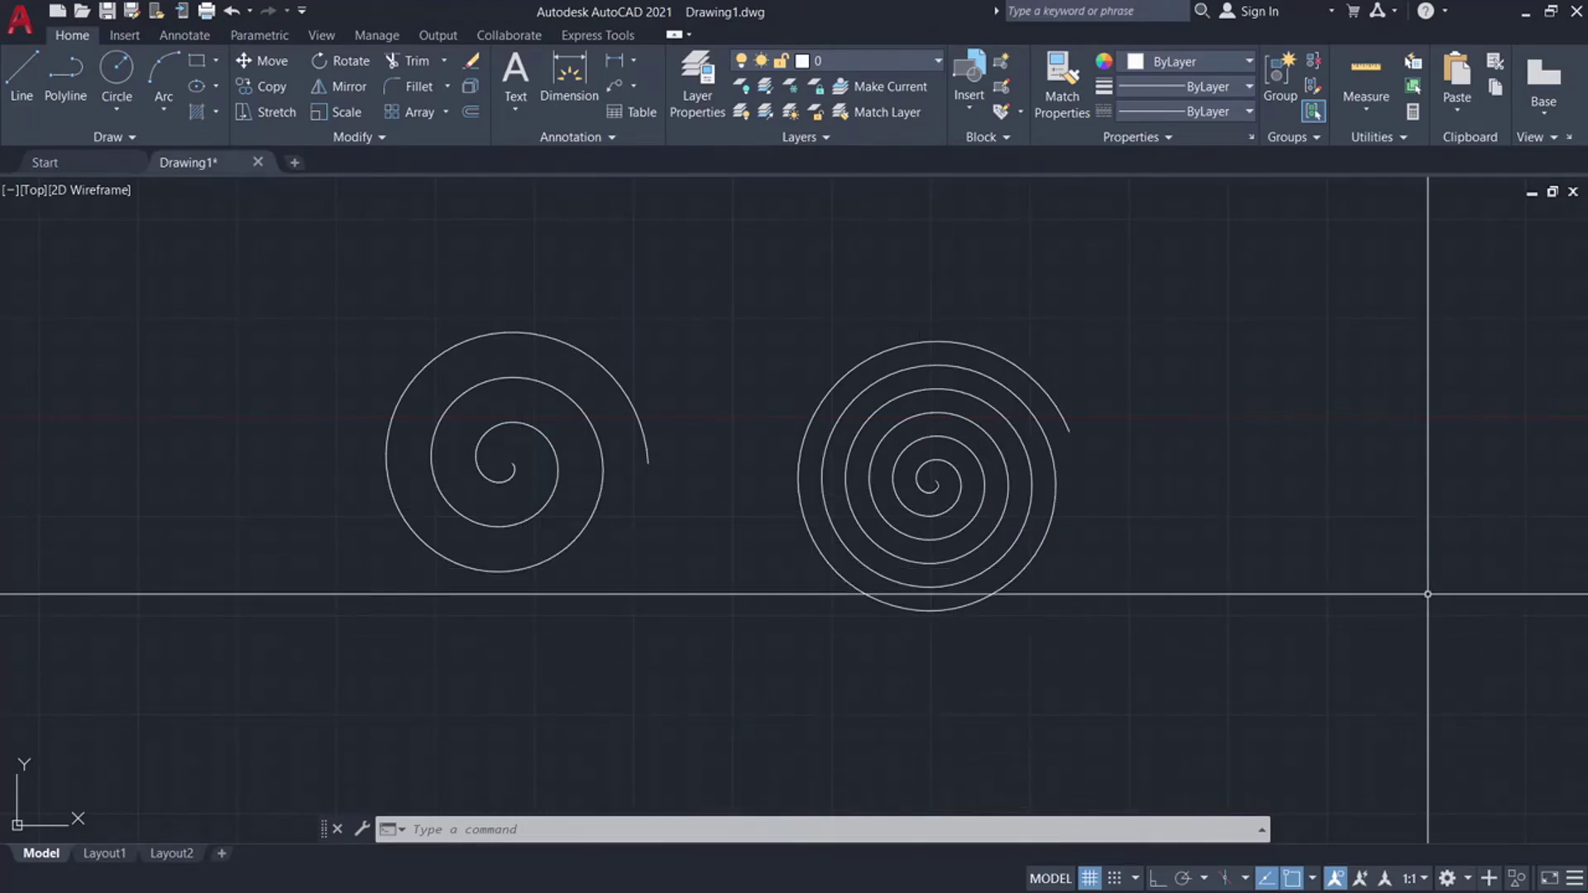
Step: Change to the 3D Modeling workspace, apply SW Isometric view, and zoom to the conical helix
{"action": "left_click", "coordinate": [1471, 885]}
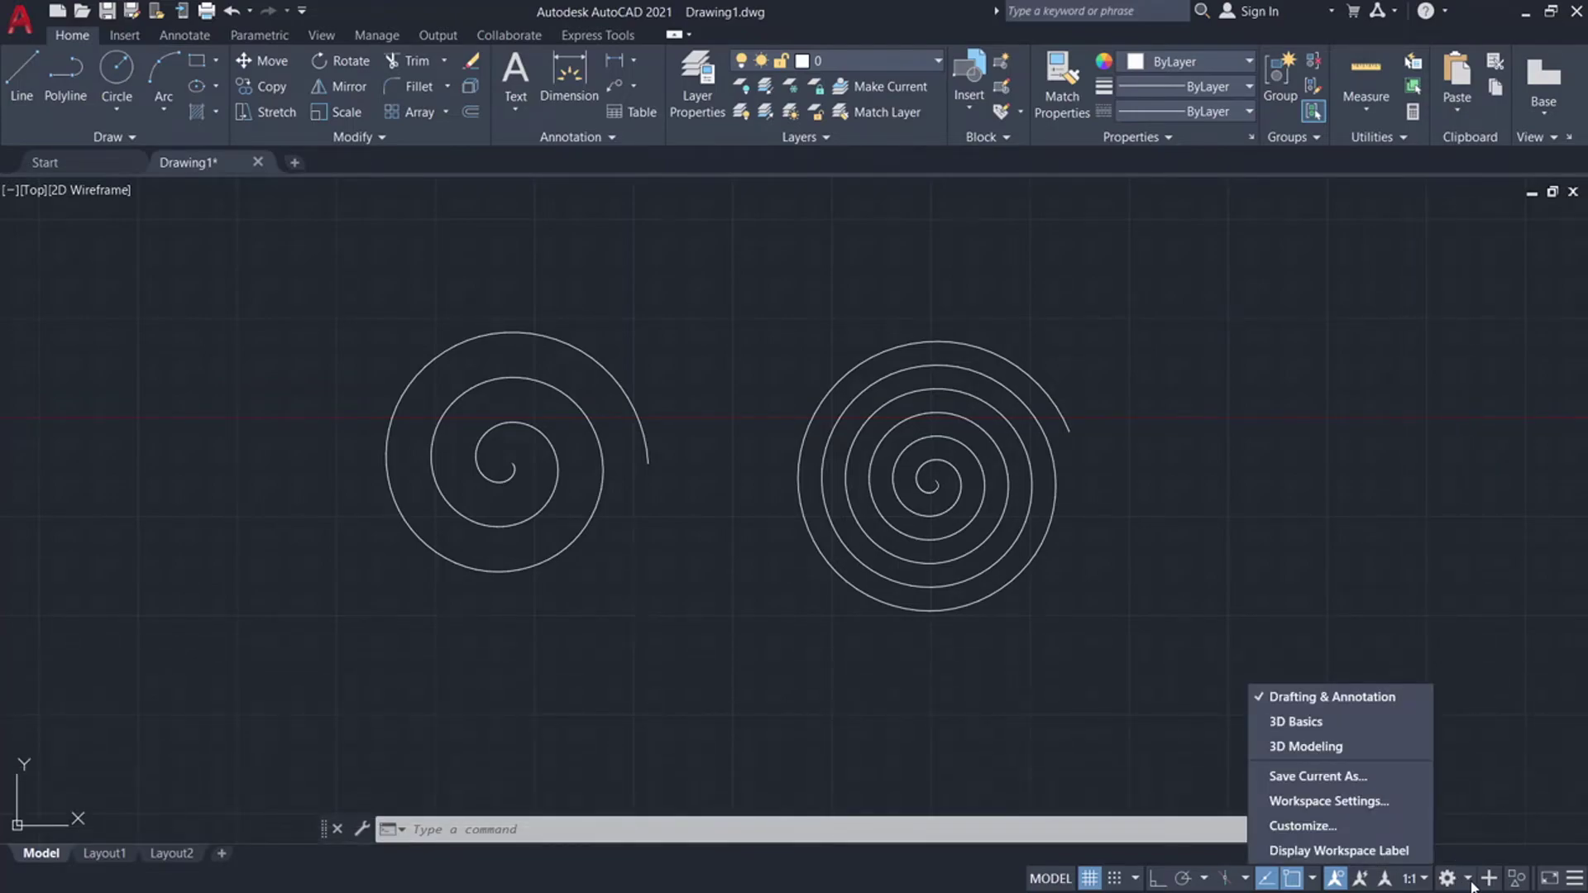
{"action": "left_click", "coordinate": [1311, 747]}
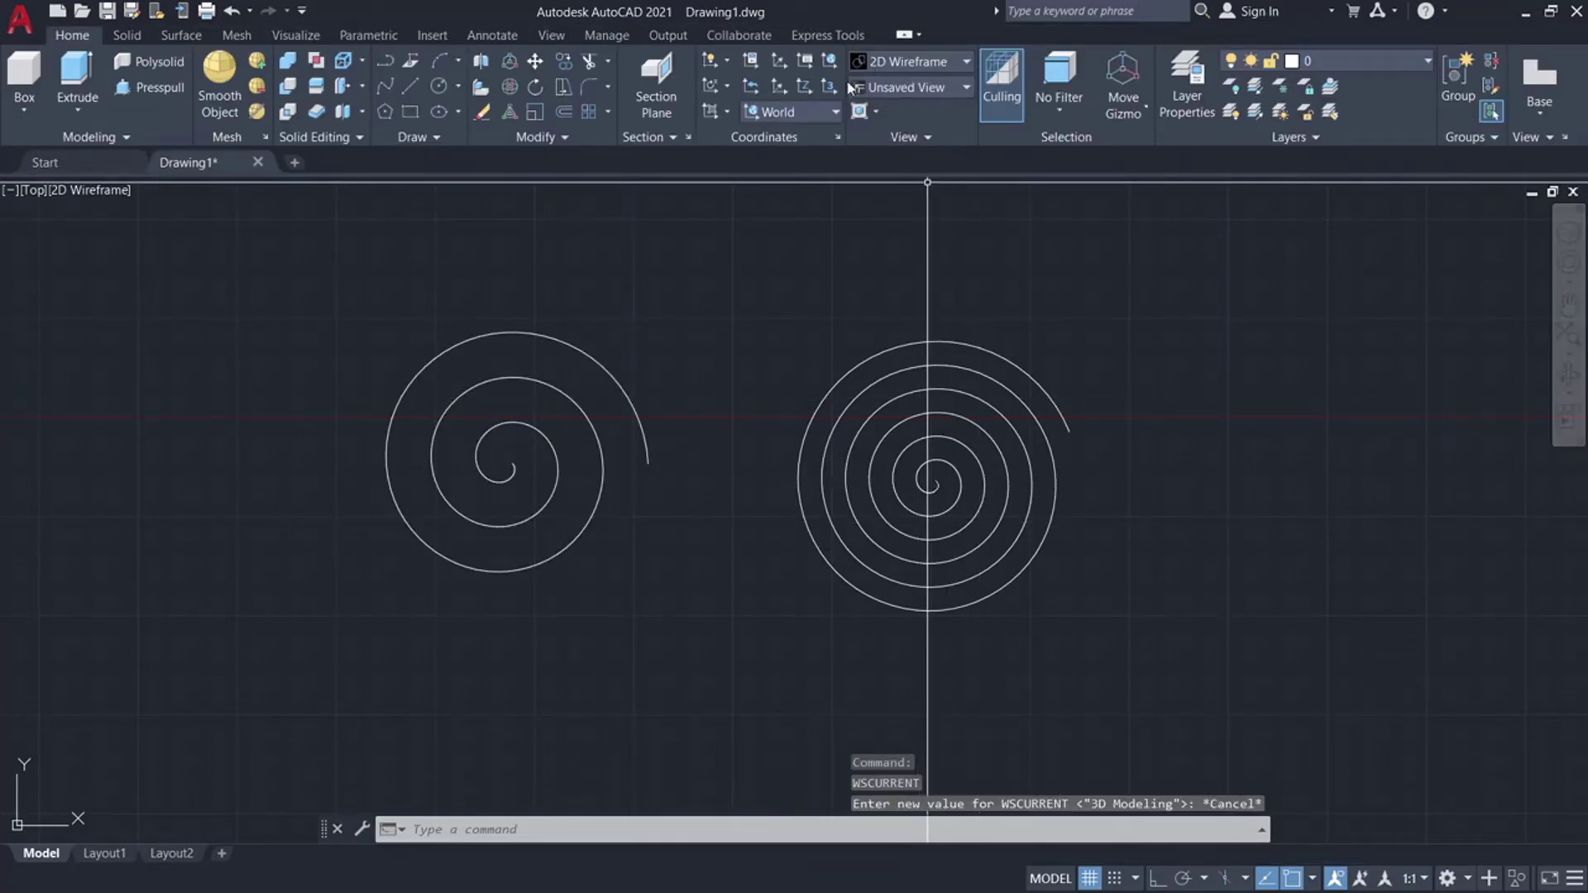
{"action": "left_click", "coordinate": [966, 88]}
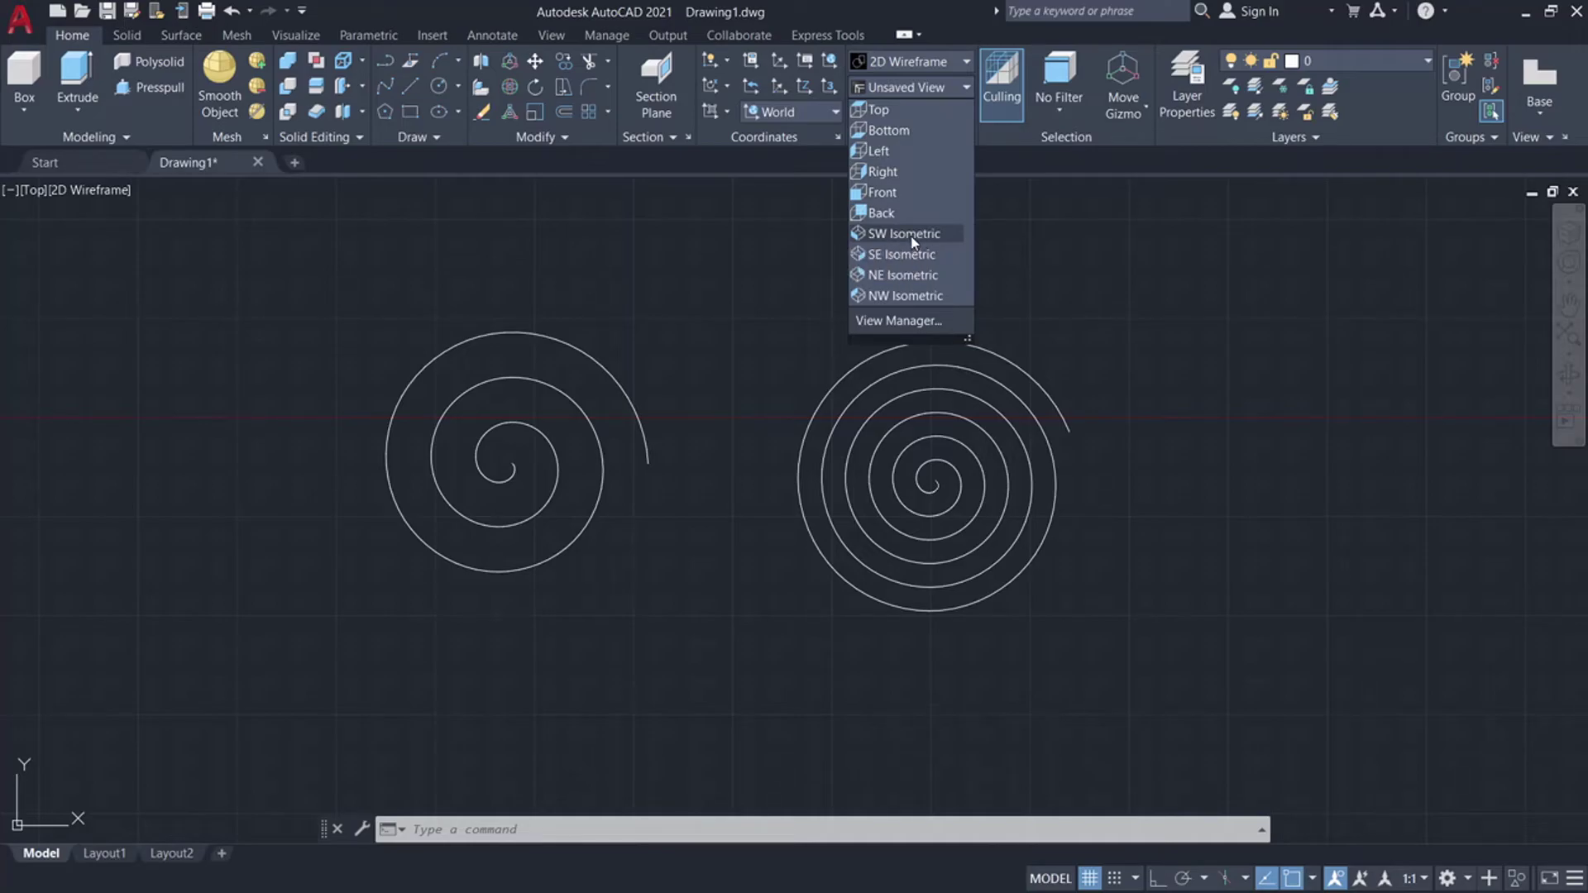
{"action": "left_click", "coordinate": [910, 234]}
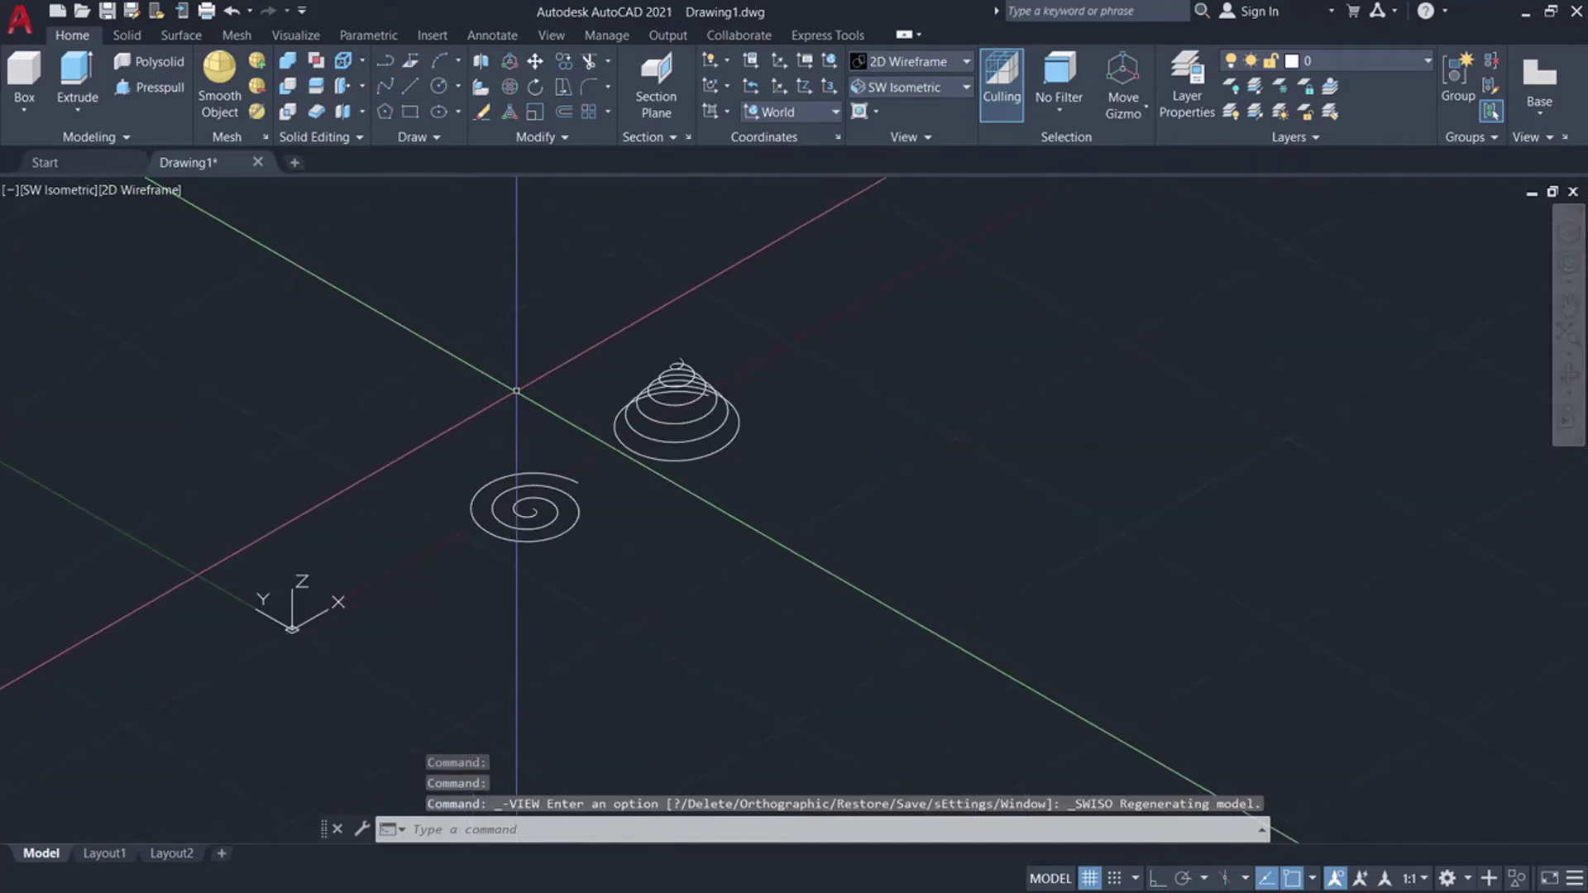
{"action": "scroll", "coordinate": [769, 388], "scroll_direction": "up", "scroll_amount": 1}
{"action": "scroll", "coordinate": [769, 388], "scroll_direction": "up", "scroll_amount": 1}
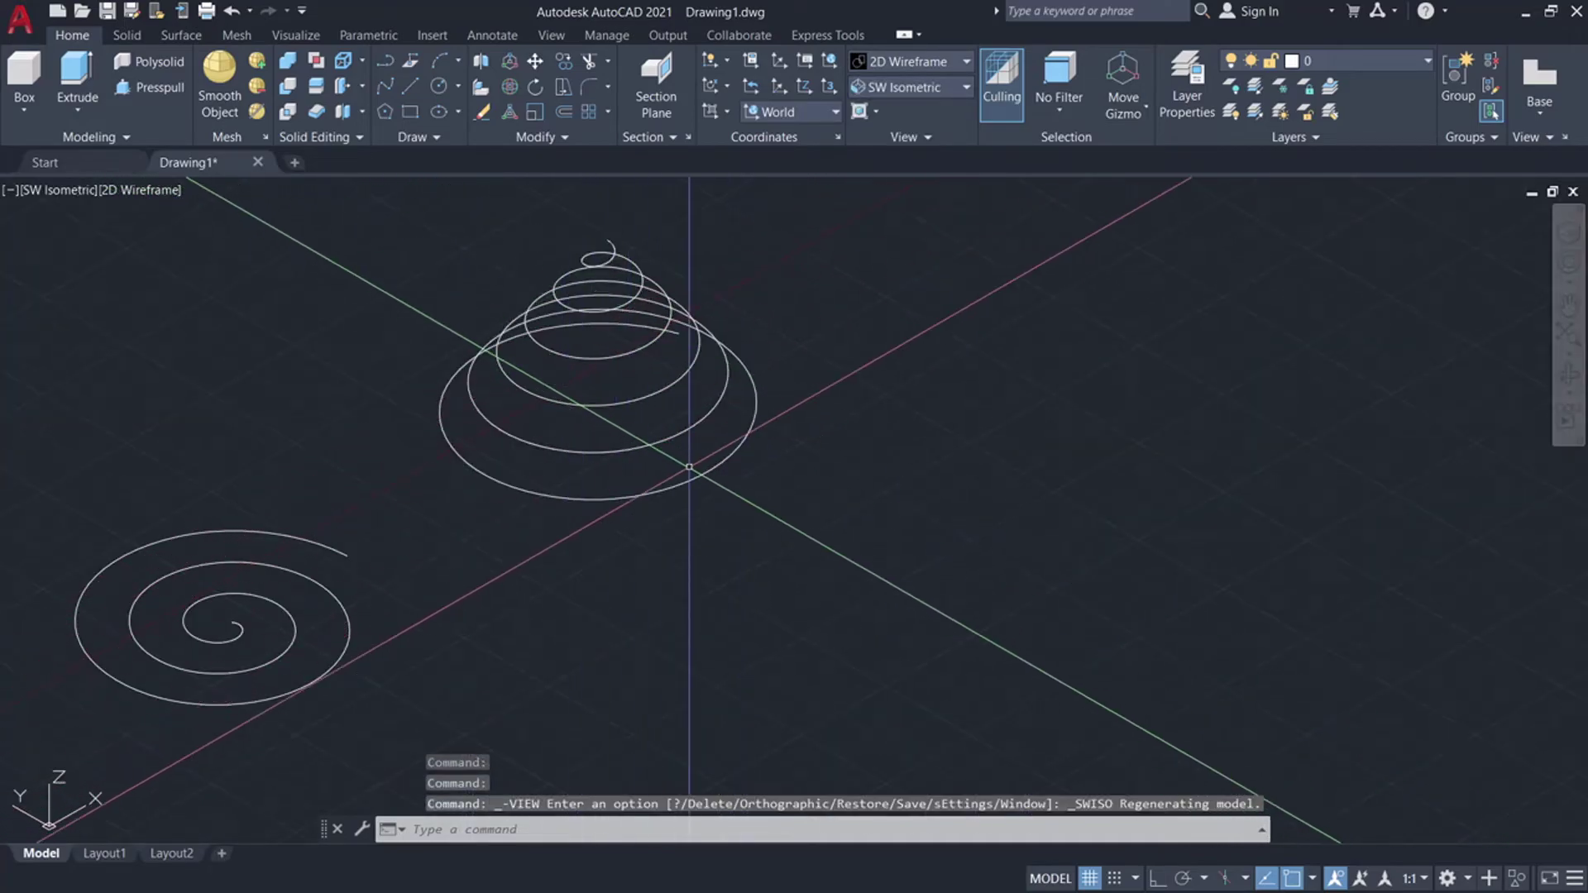
{"action": "scroll", "coordinate": [770, 388], "scroll_direction": "up", "scroll_amount": 1}
{"action": "scroll", "coordinate": [769, 612], "scroll_direction": "down", "scroll_amount": 5}
{"action": "scroll", "coordinate": [769, 612], "scroll_direction": "up", "scroll_amount": 3}
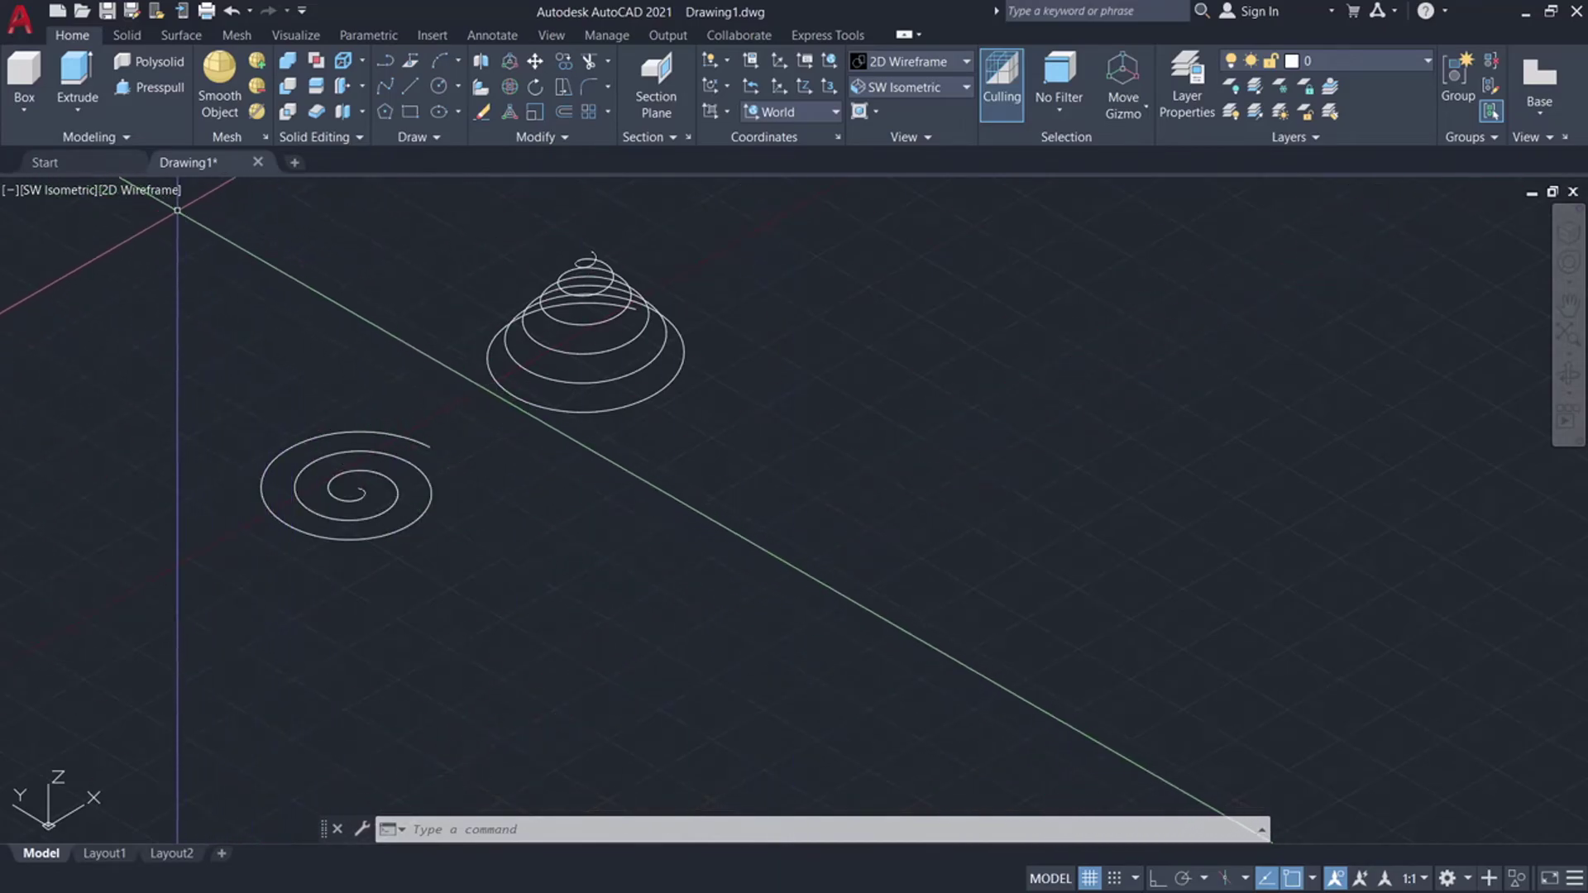
Step: Draw a helix whose axis endpoint, with Ortho on, lies horizontally to the right of its base
{"action": "type", "text": "h"}
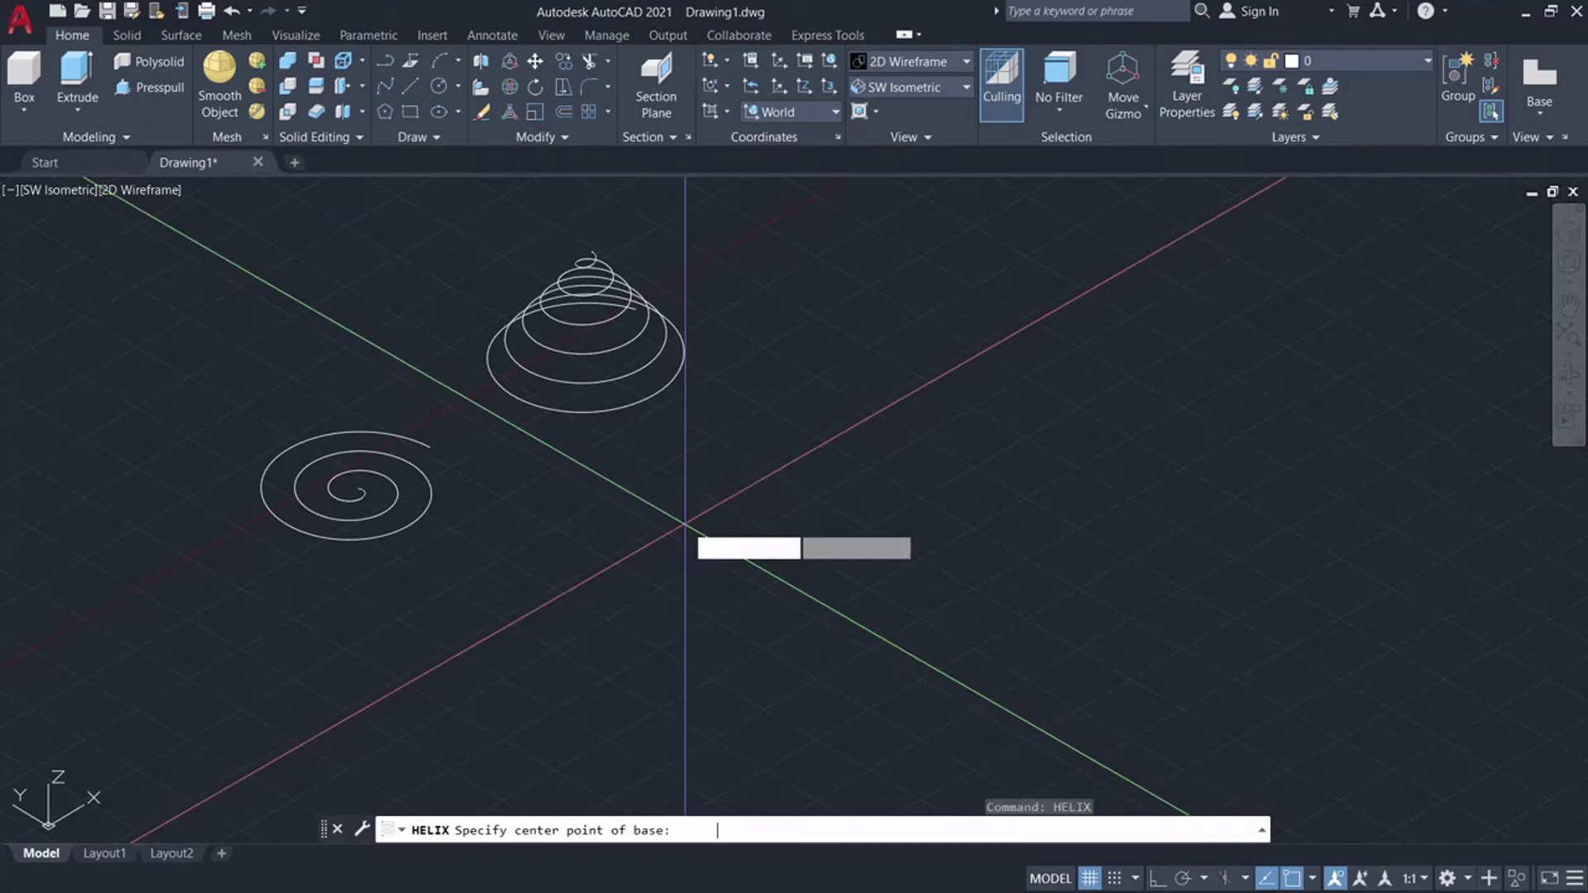
{"action": "left_click", "coordinate": [827, 601]}
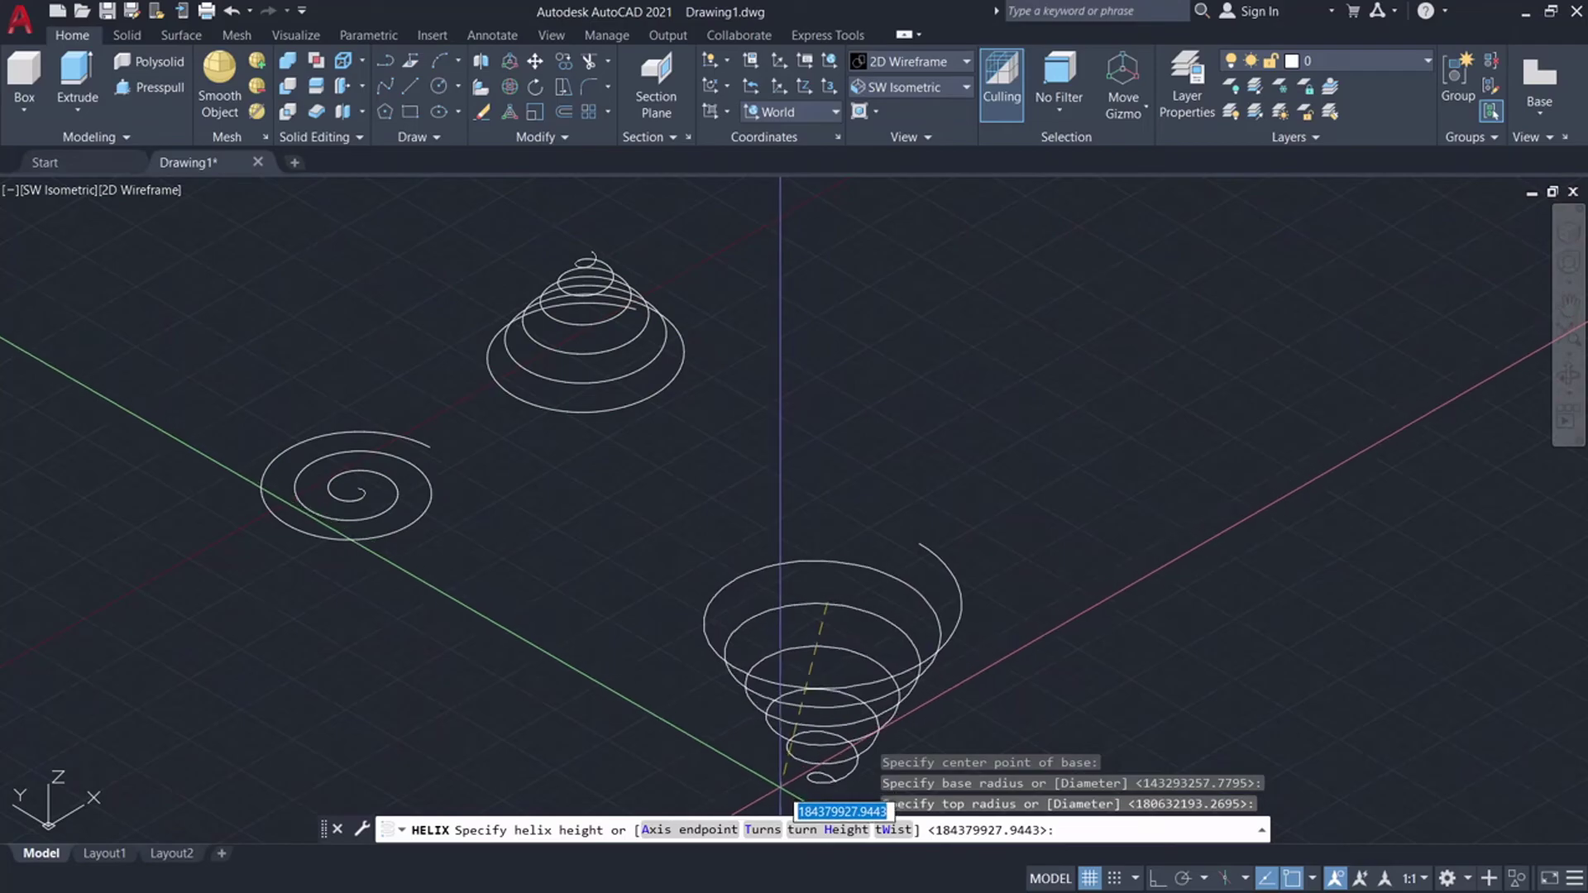
{"action": "scroll", "coordinate": [910, 454], "scroll_direction": "down", "scroll_amount": 2}
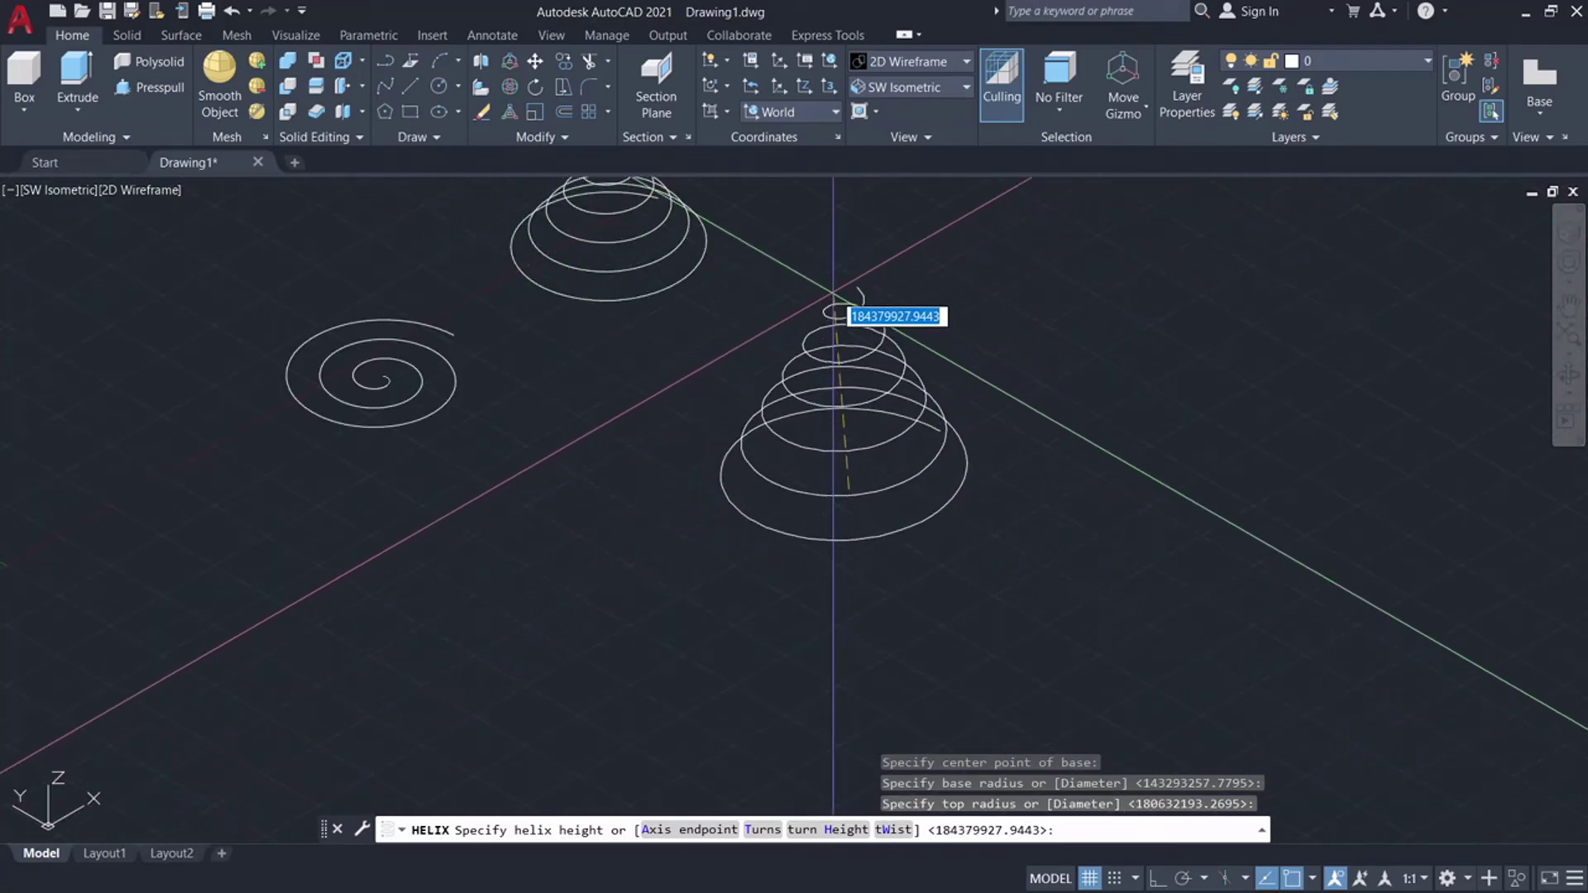
{"action": "scroll", "coordinate": [798, 606], "scroll_direction": "up", "scroll_amount": 2}
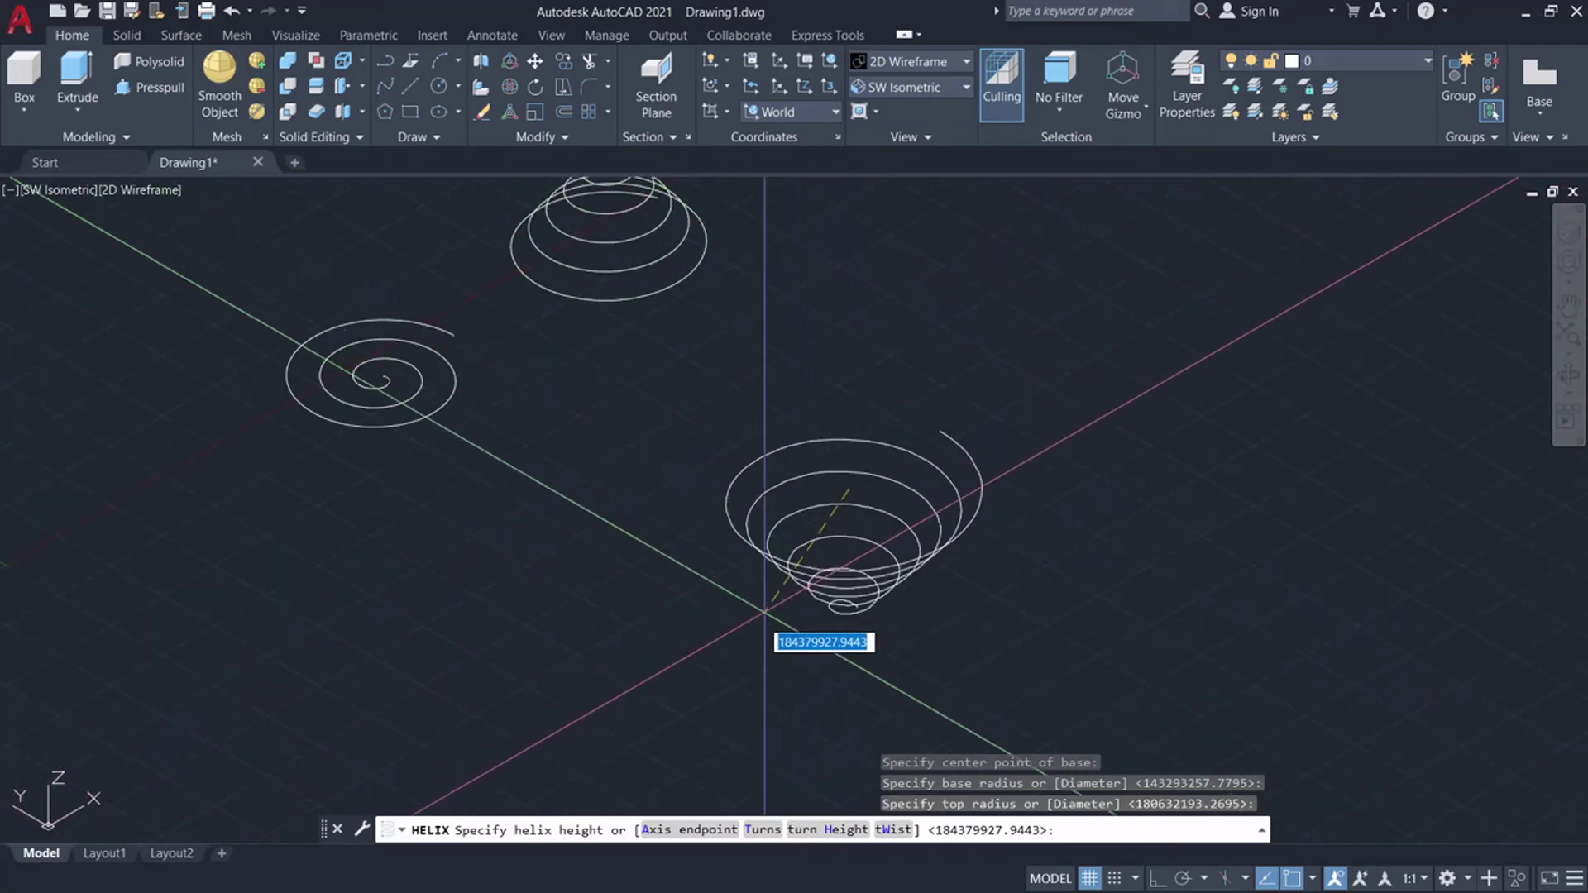
{"action": "left_click", "coordinate": [704, 831]}
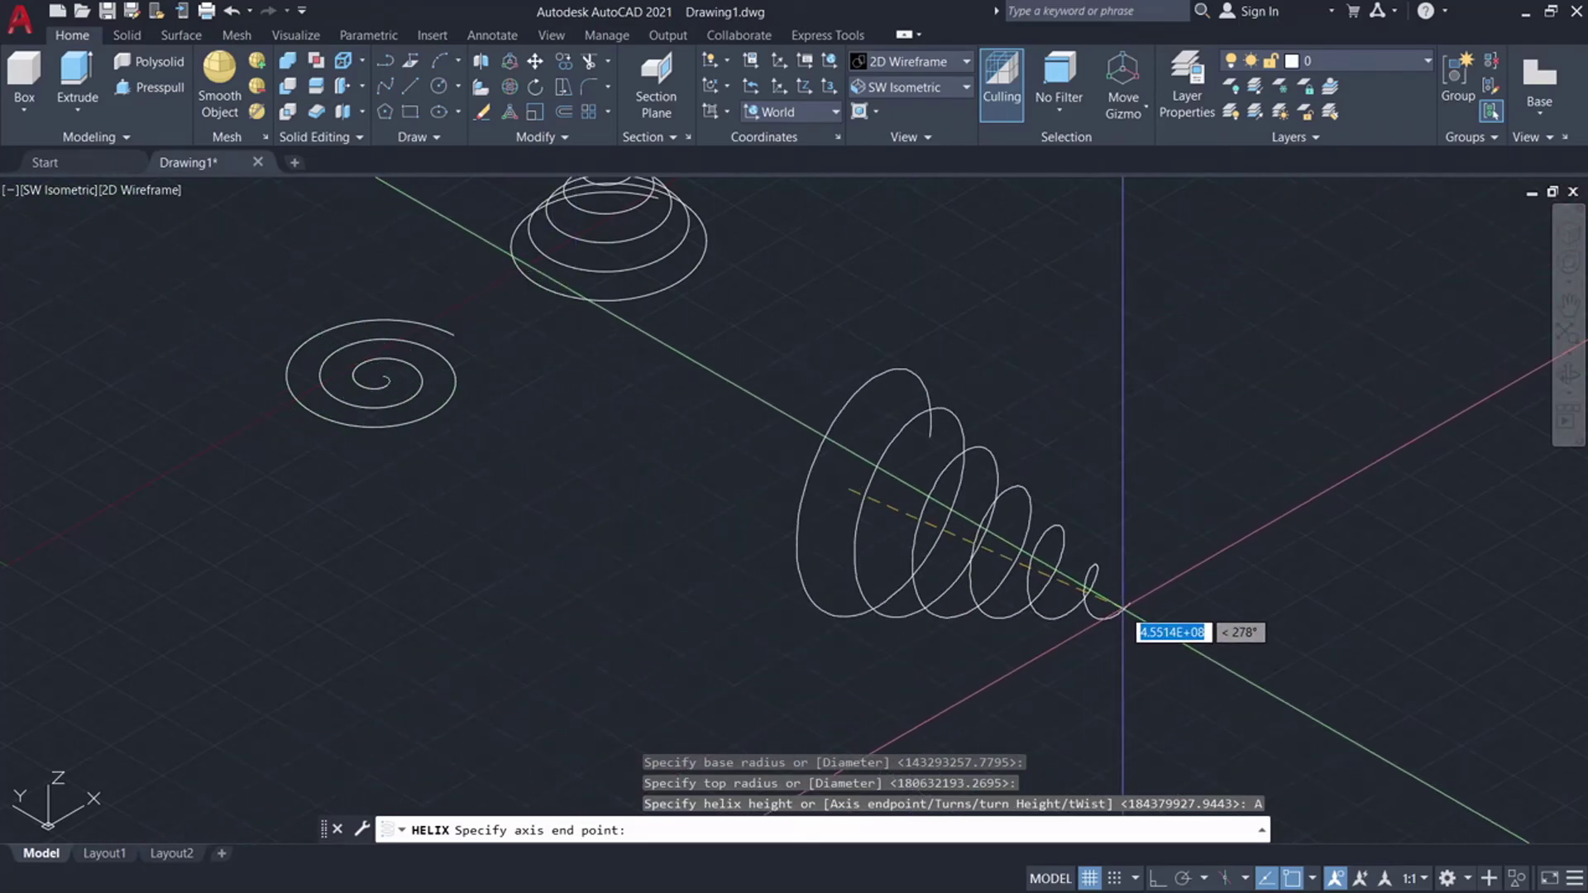
{"action": "key", "text": "F8"}
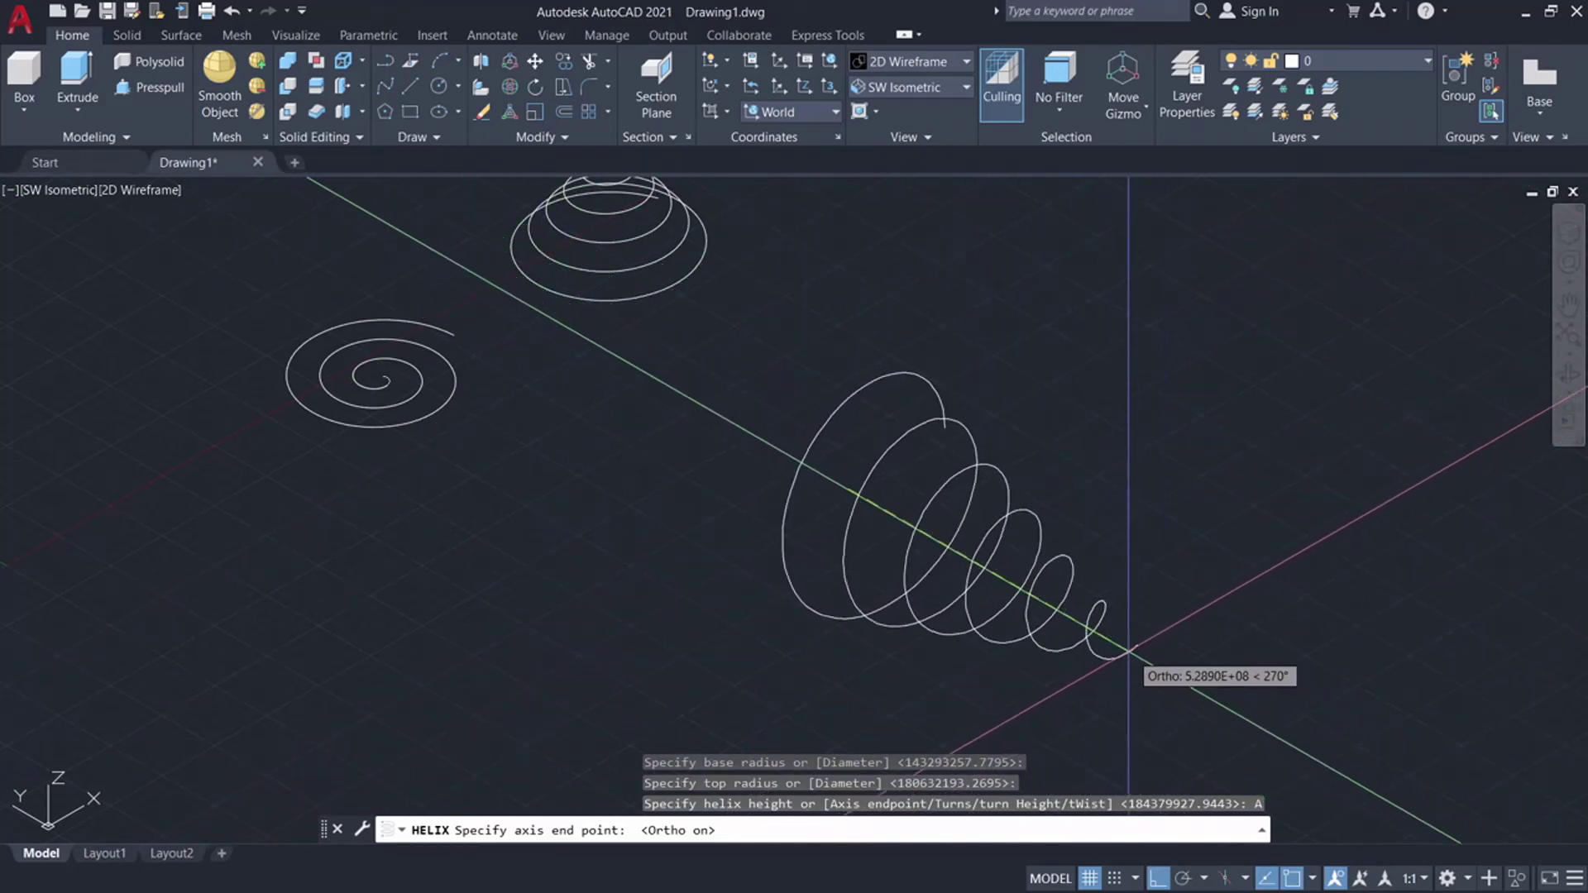
{"action": "left_click", "coordinate": [1137, 655]}
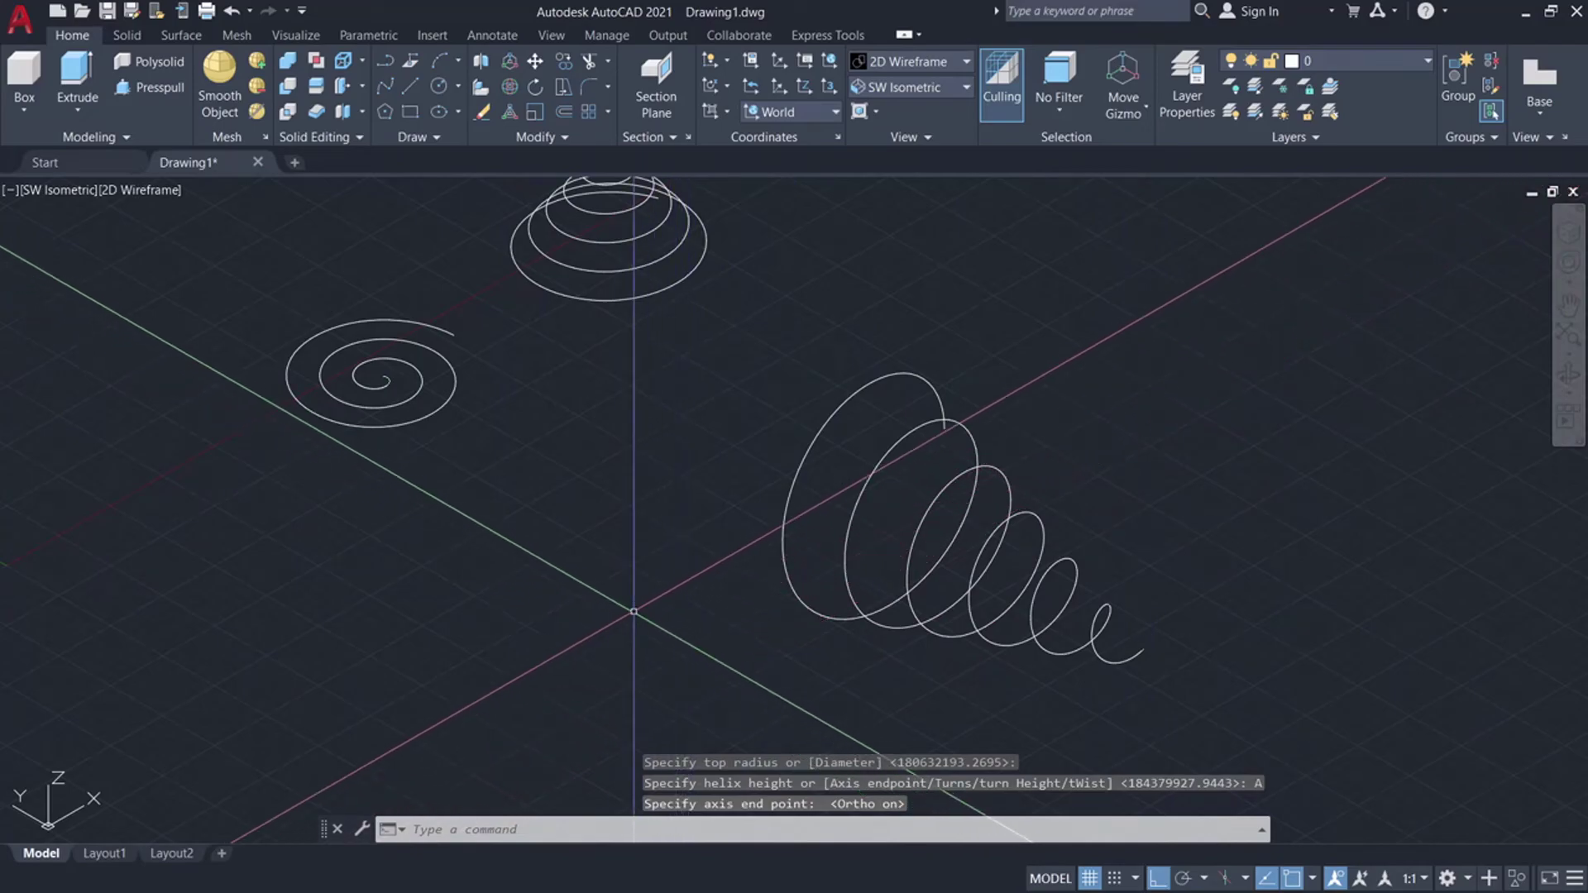
Step: Start another helix below the spiral, picking base and top radii and accepting default turn height
{"action": "key", "text": "Return"}
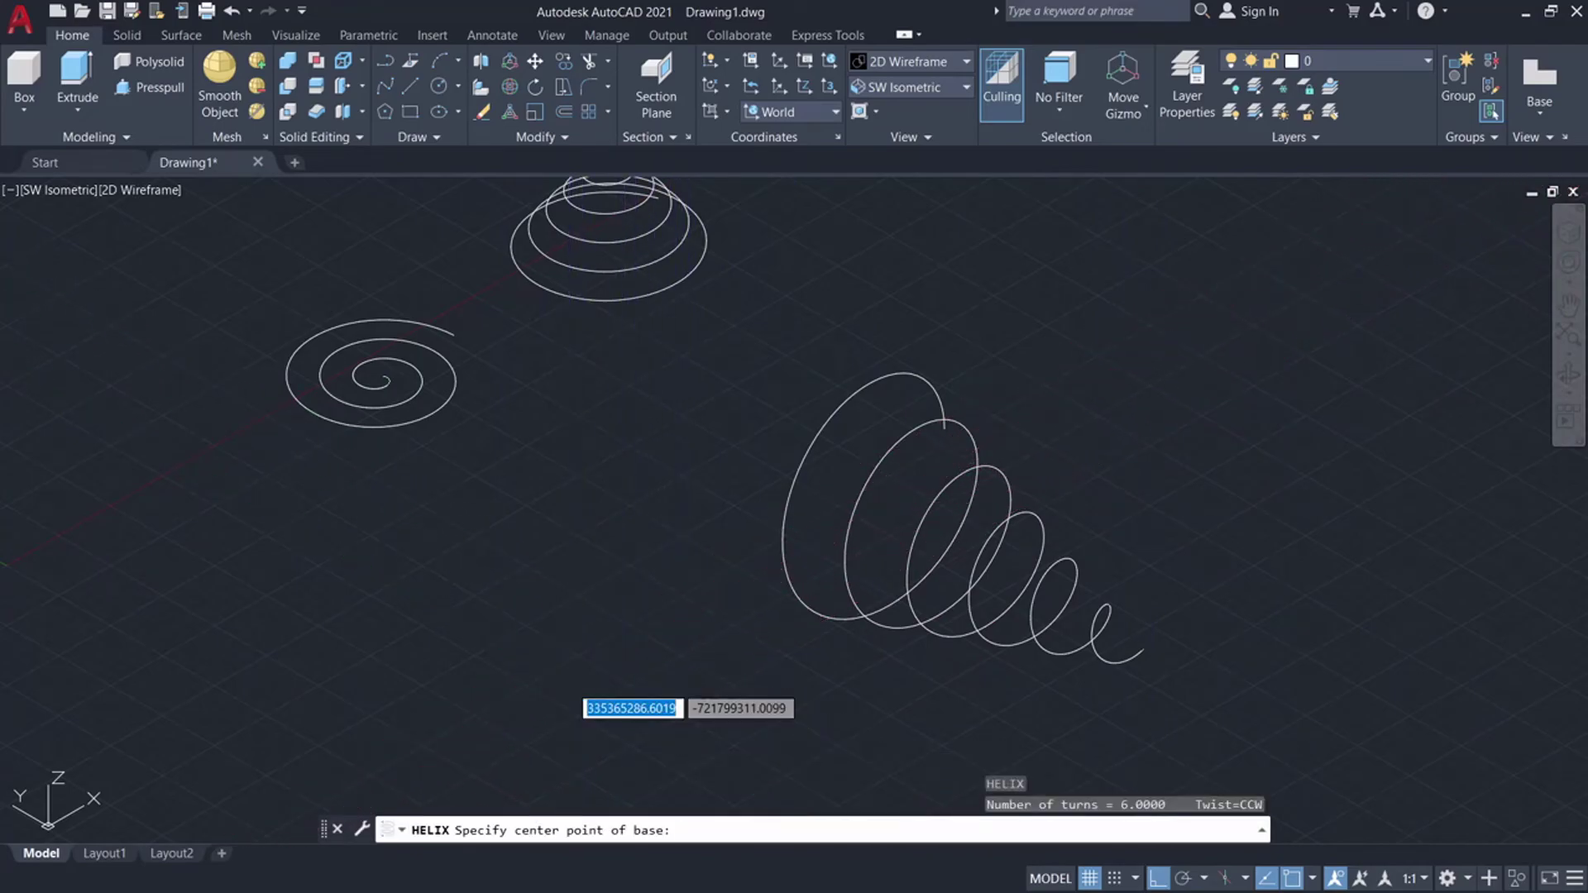
{"action": "left_click", "coordinate": [467, 614]}
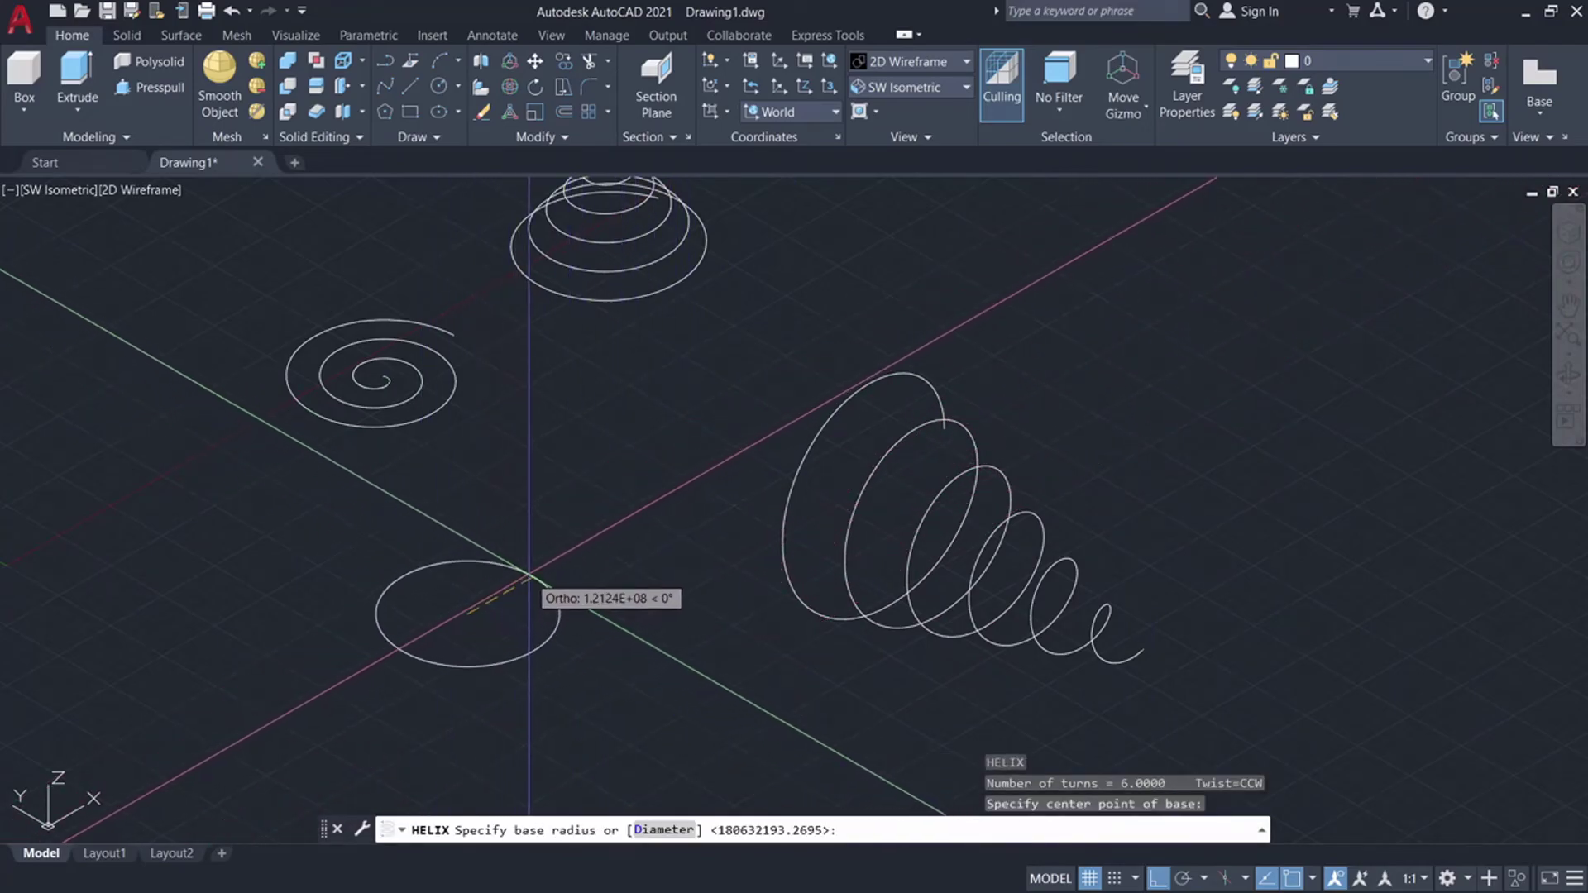
{"action": "left_click", "coordinate": [574, 552]}
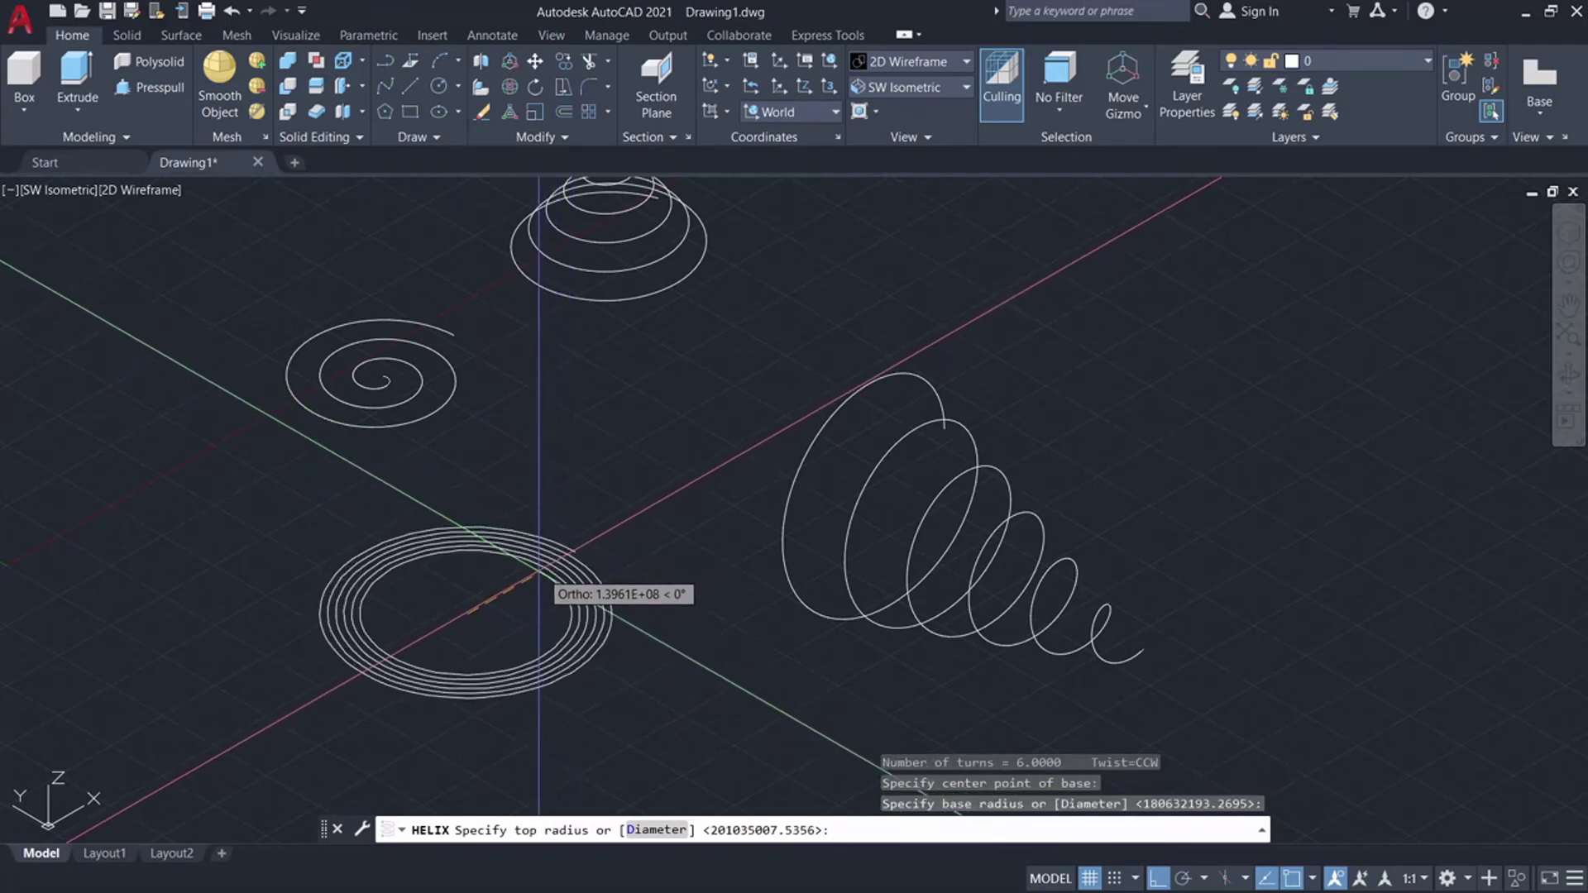
{"action": "left_click", "coordinate": [474, 611]}
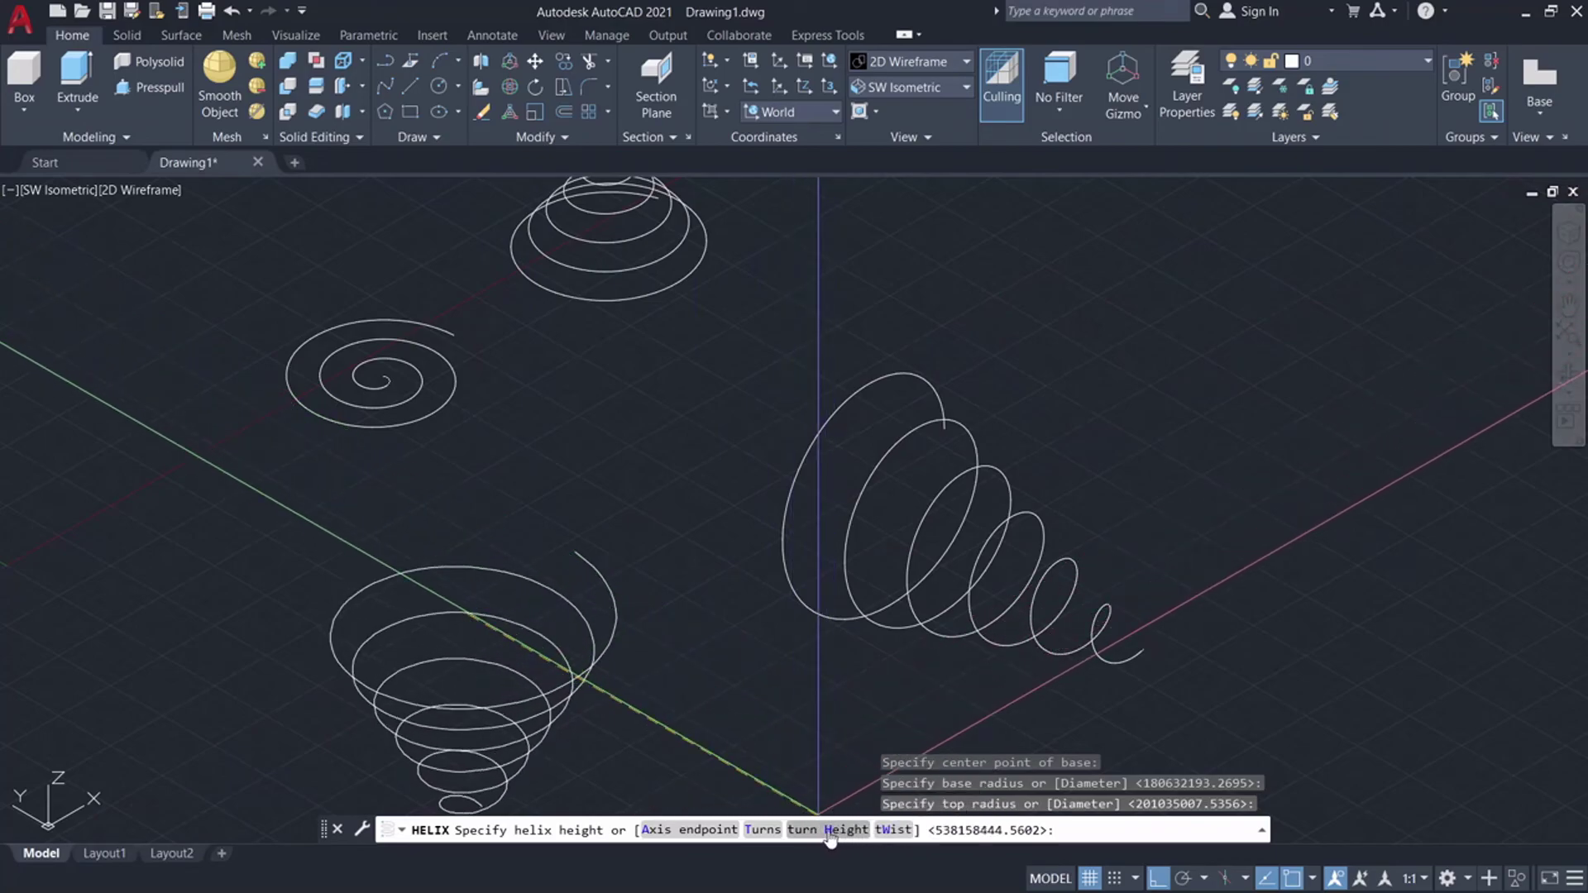
{"action": "left_click", "coordinate": [829, 829]}
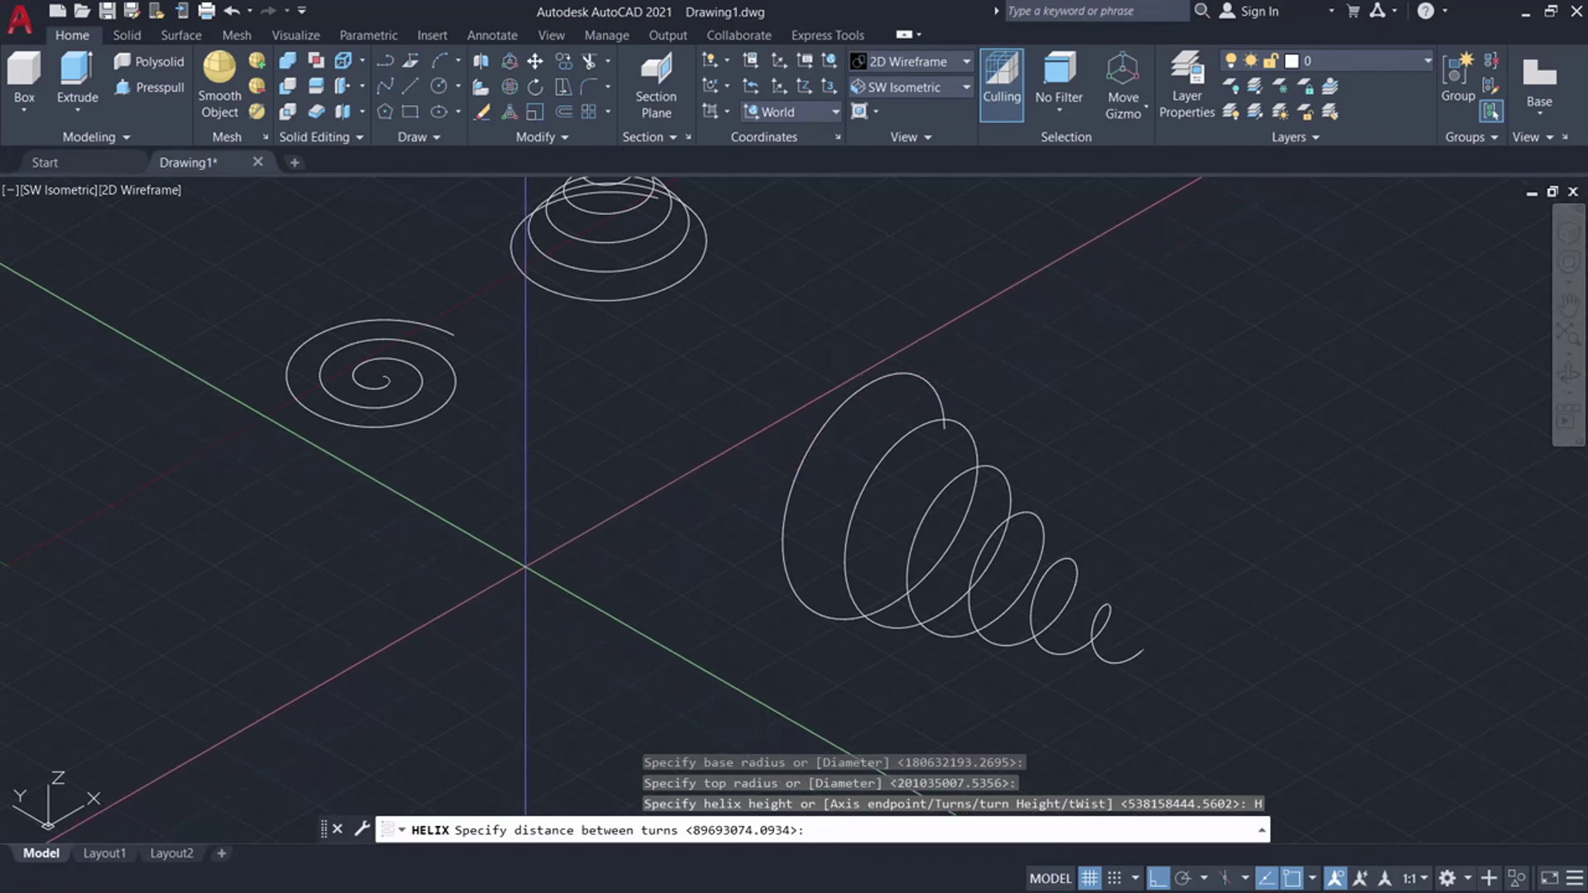
{"action": "key", "text": "Return"}
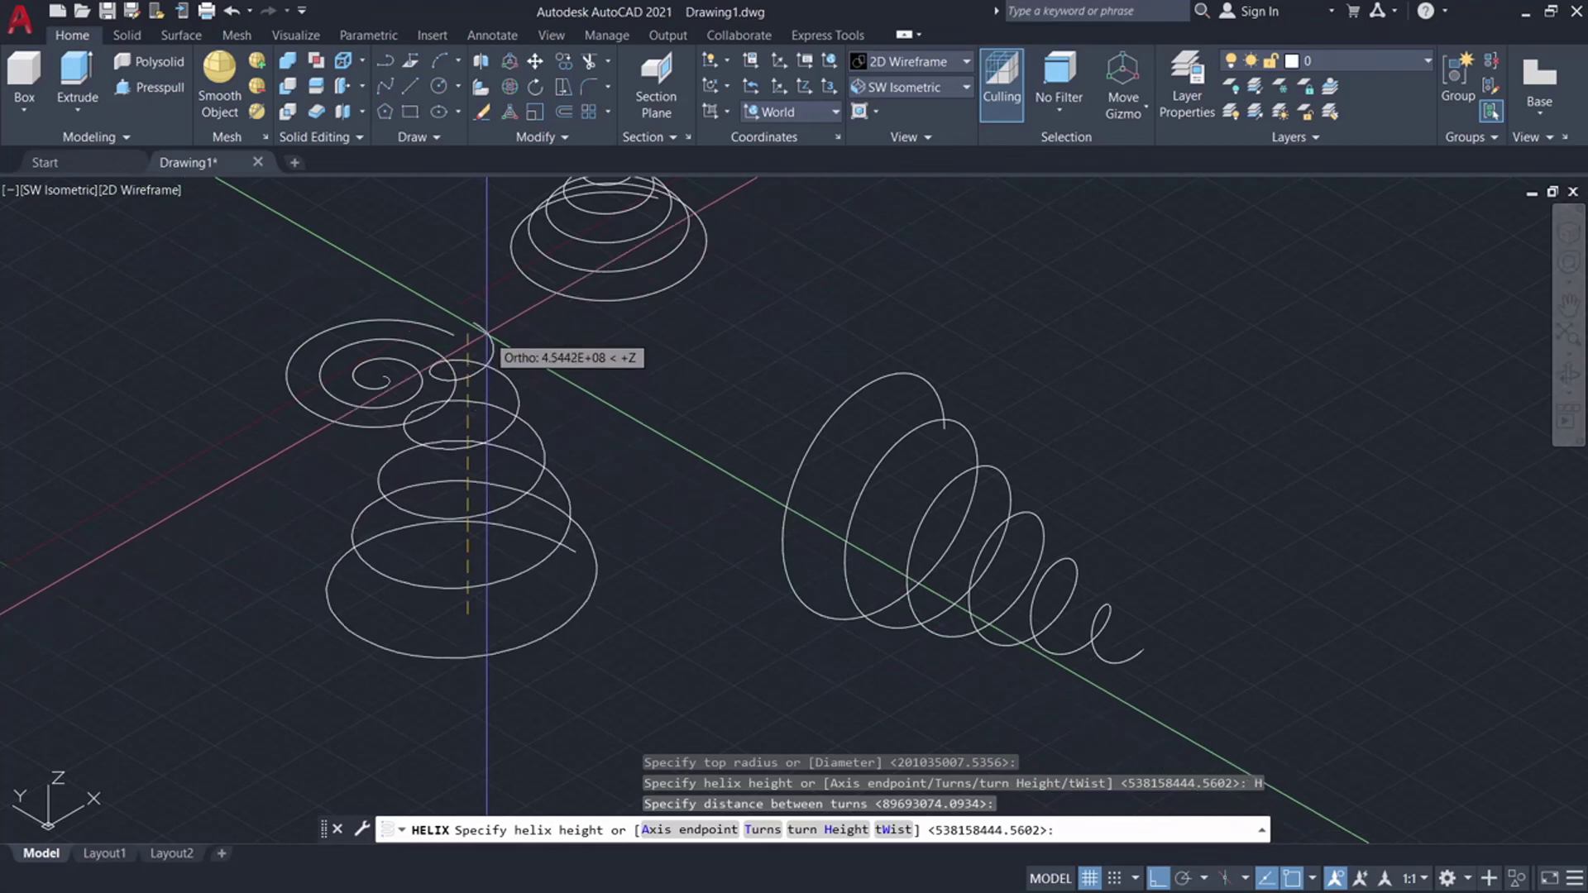
{"action": "scroll", "coordinate": [479, 298], "scroll_direction": "down", "scroll_amount": 5}
{"action": "scroll", "coordinate": [674, 537], "scroll_direction": "down", "scroll_amount": 3}
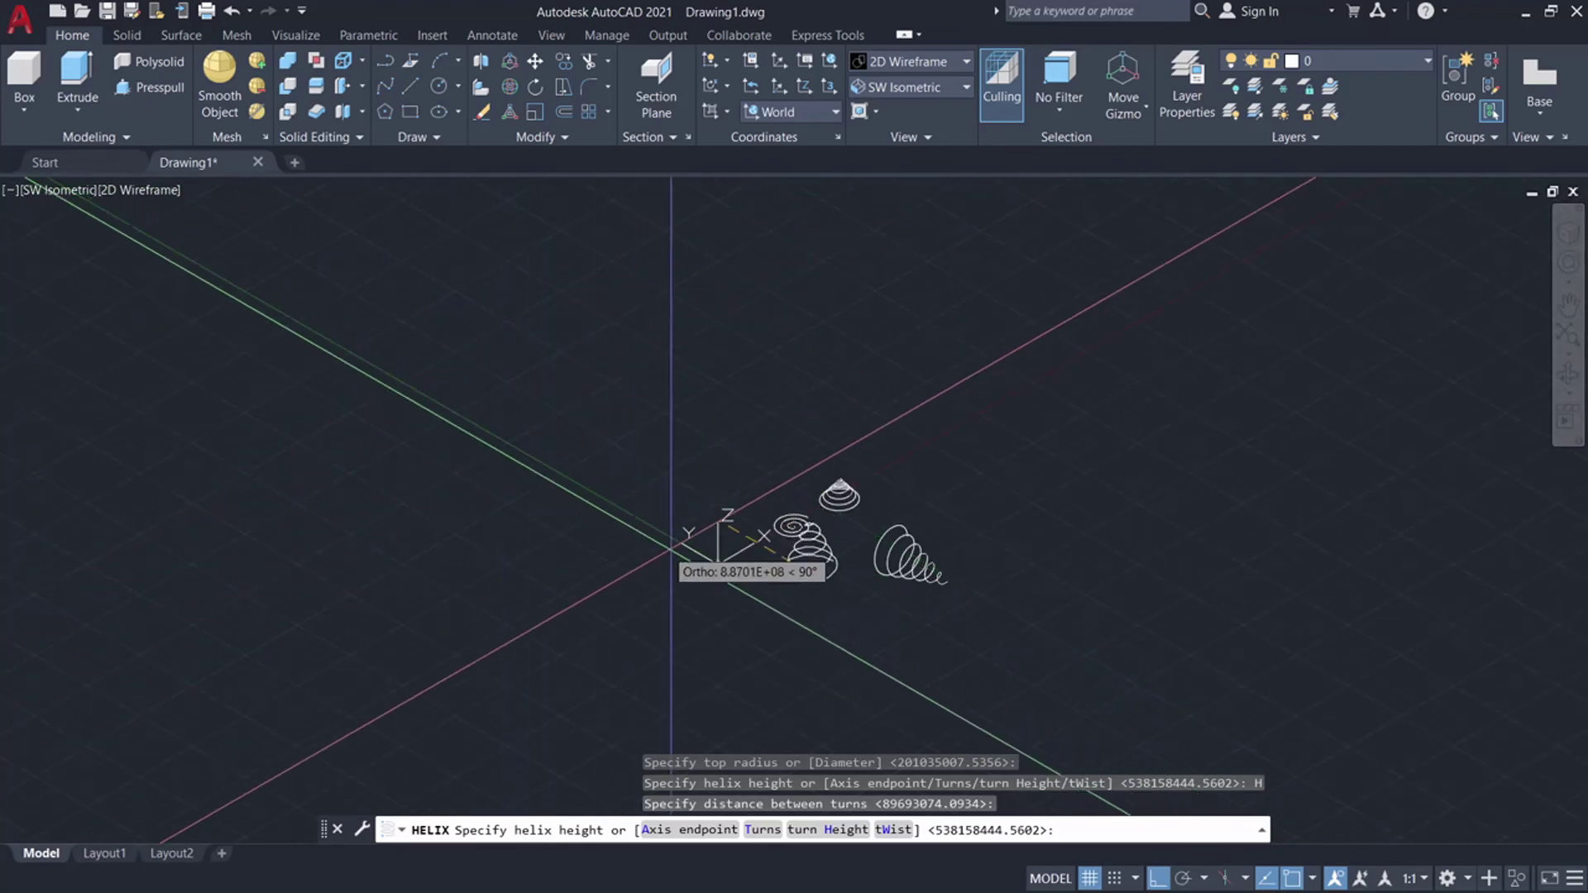
{"action": "scroll", "coordinate": [786, 608], "scroll_direction": "up", "scroll_amount": 4}
{"action": "scroll", "coordinate": [719, 621], "scroll_direction": "down", "scroll_amount": 2}
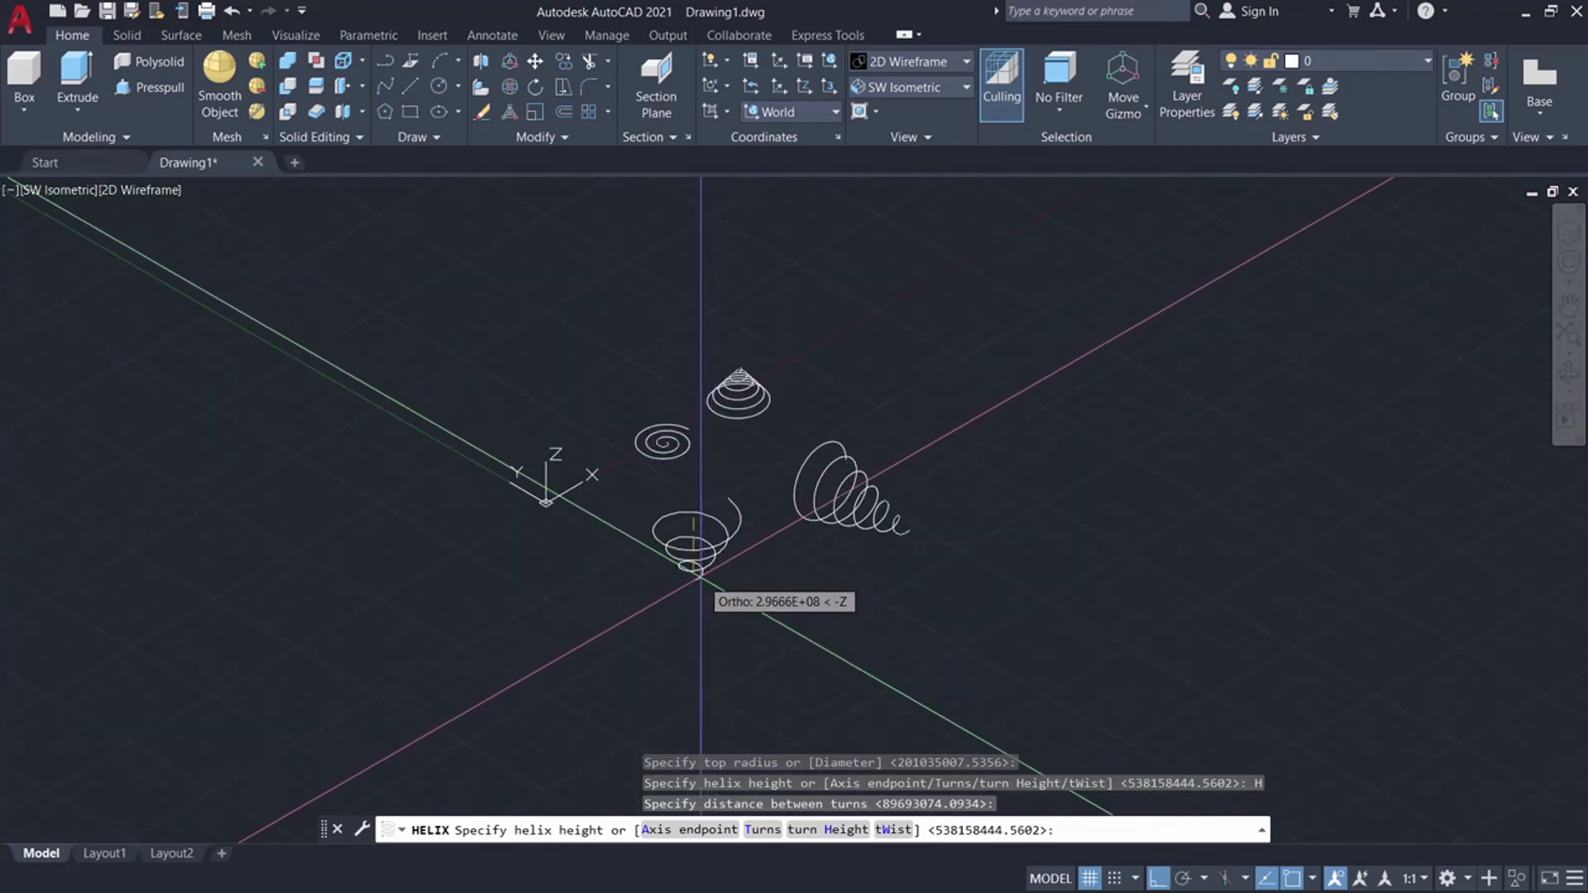